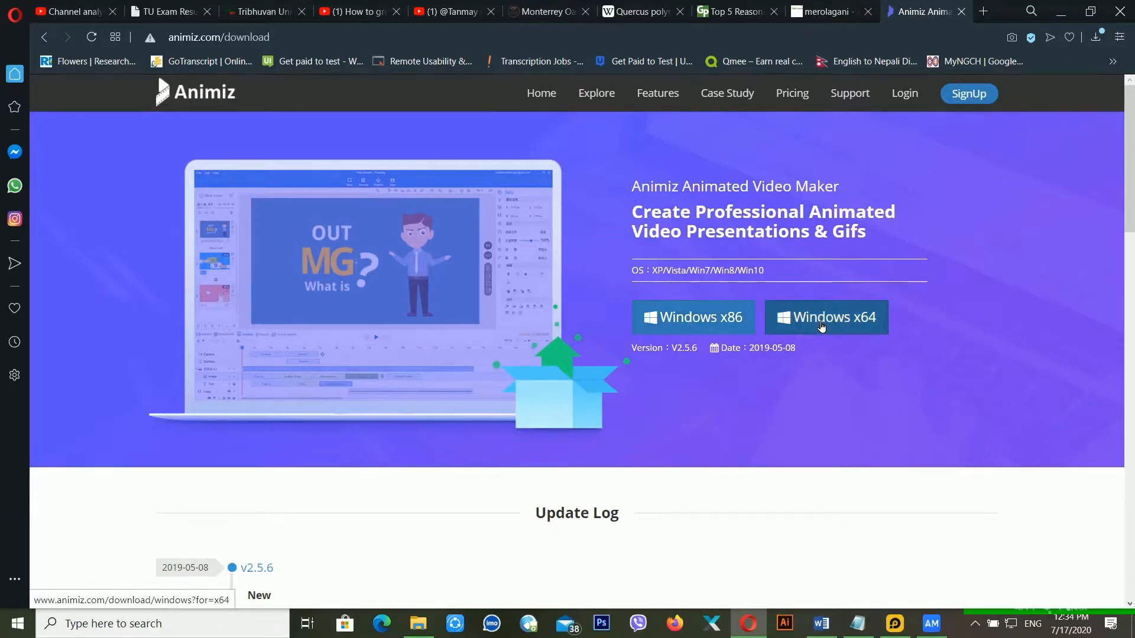
- Go from the Animiz download page to the Features page
{"action": "scroll", "coordinate": [821, 326], "scroll_direction": "down", "scroll_amount": 3}
{"action": "scroll", "coordinate": [817, 321], "scroll_direction": "up", "scroll_amount": 3}
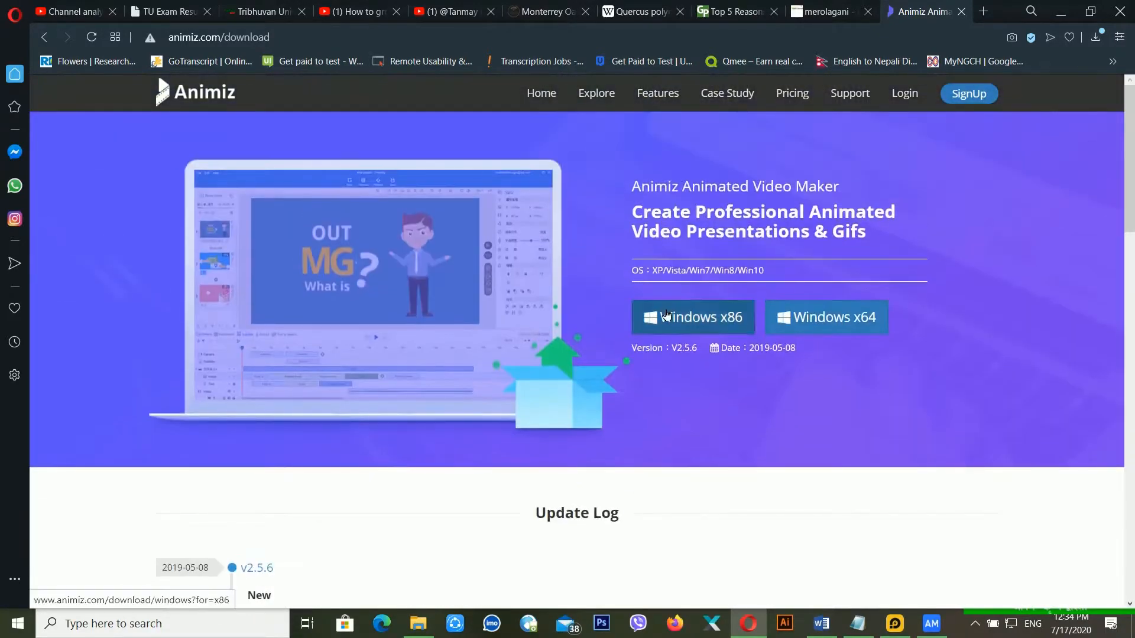
{"action": "scroll", "coordinate": [806, 330], "scroll_direction": "down", "scroll_amount": 4}
{"action": "scroll", "coordinate": [806, 330], "scroll_direction": "up", "scroll_amount": 4}
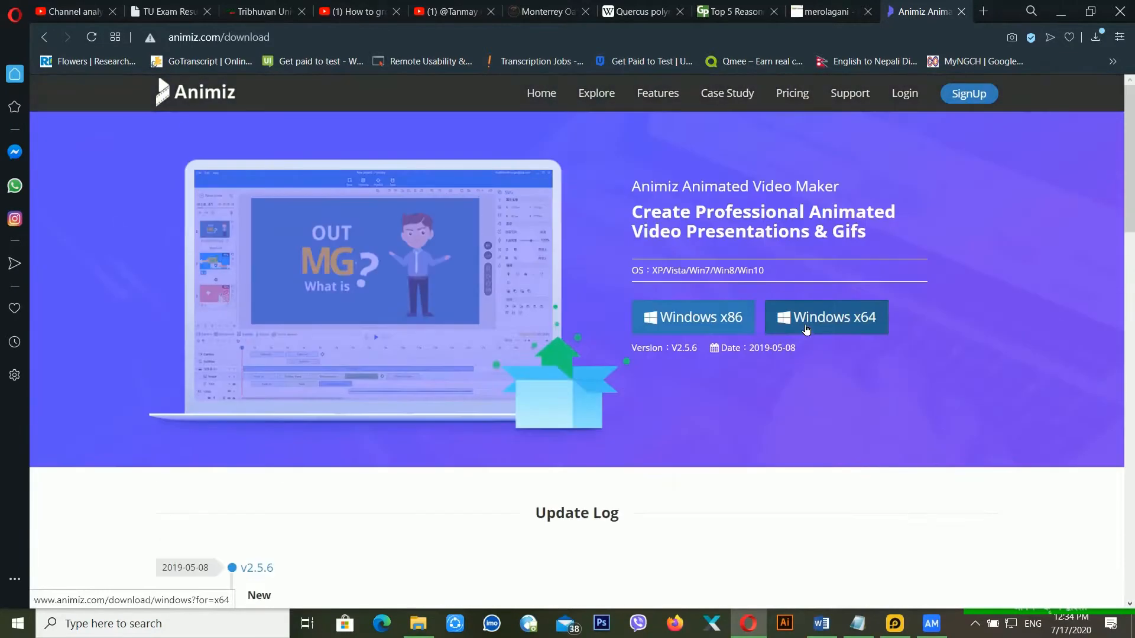
{"action": "left_click", "coordinate": [660, 92]}
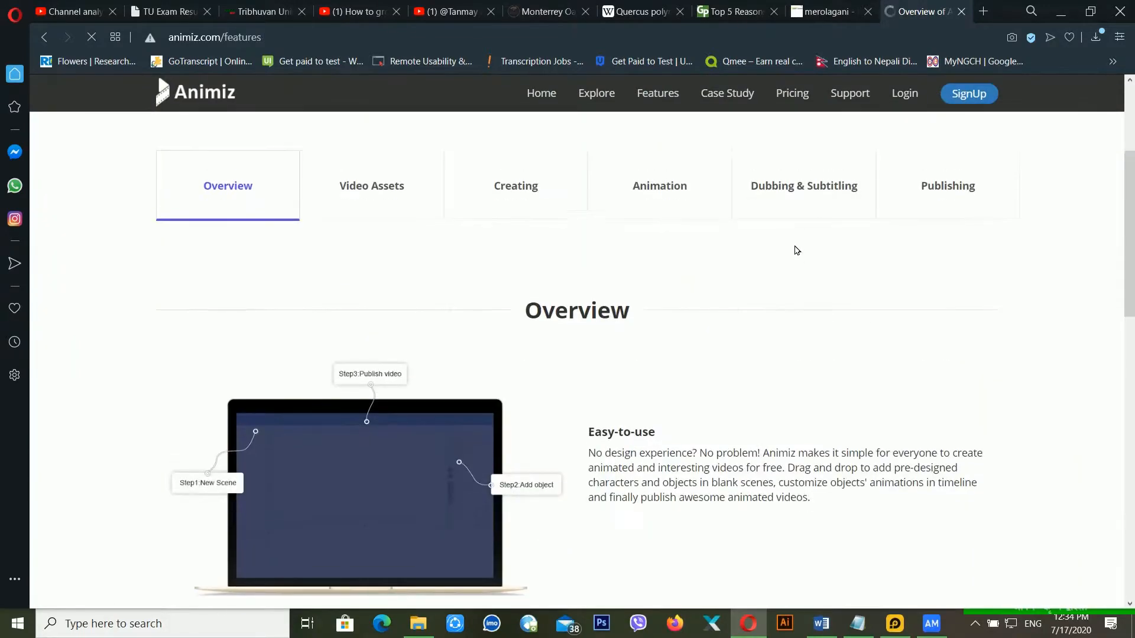
- Browse the features overview, then open the Pricing page with its plans
{"action": "scroll", "coordinate": [795, 249], "scroll_direction": "down", "scroll_amount": 8}
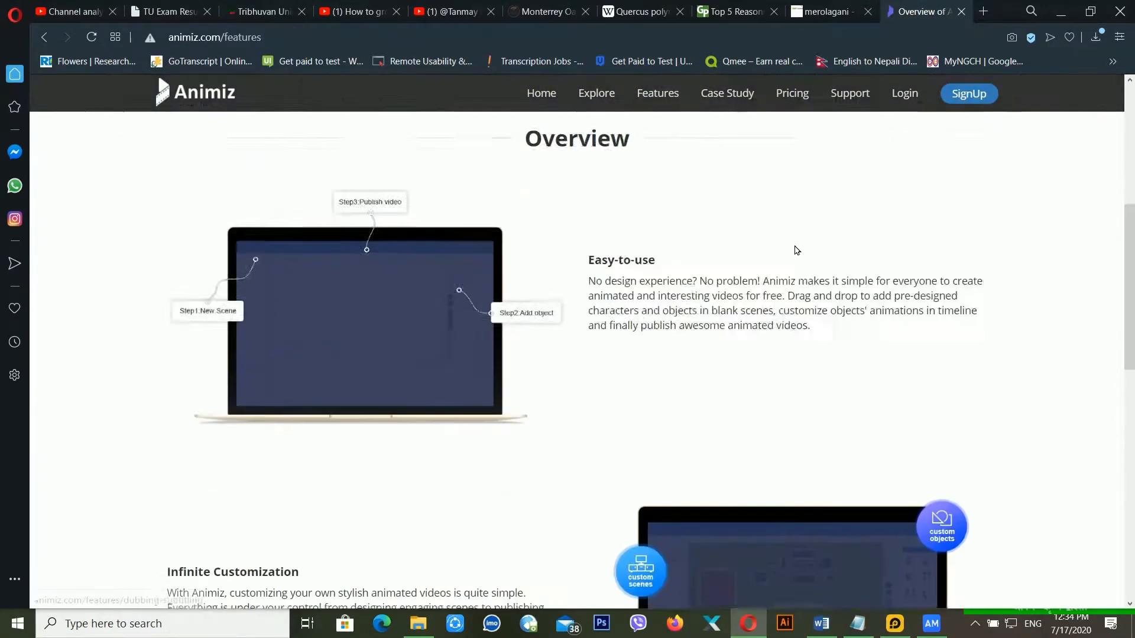
{"action": "scroll", "coordinate": [786, 248], "scroll_direction": "up", "scroll_amount": 7}
{"action": "scroll", "coordinate": [776, 248], "scroll_direction": "down", "scroll_amount": 2}
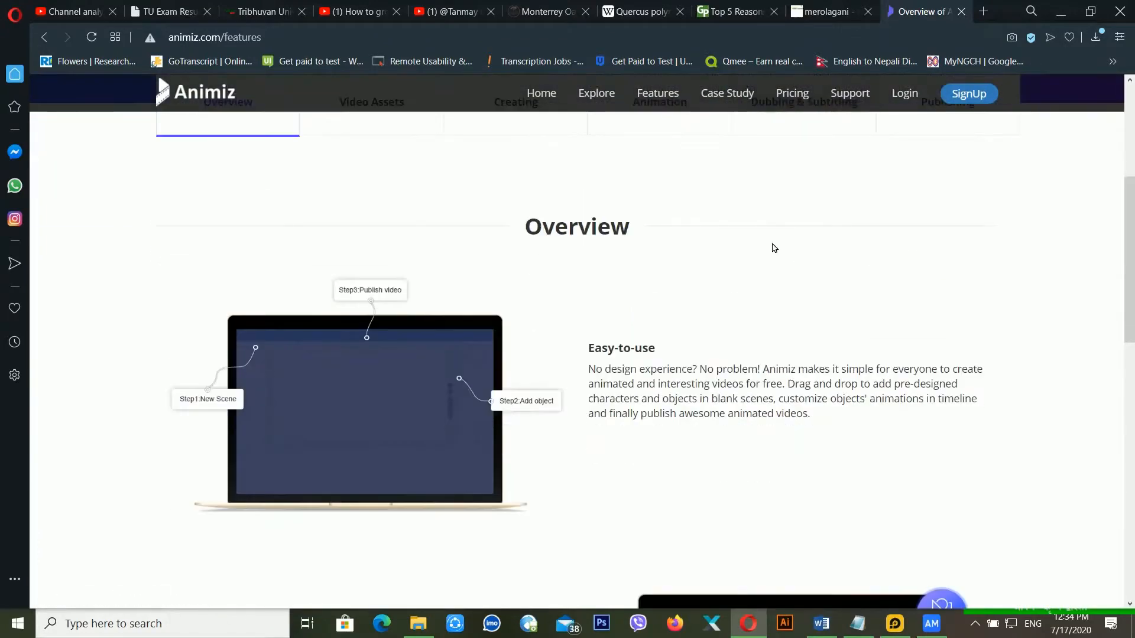
{"action": "scroll", "coordinate": [773, 246], "scroll_direction": "down", "scroll_amount": 5}
{"action": "scroll", "coordinate": [773, 247], "scroll_direction": "down", "scroll_amount": 8}
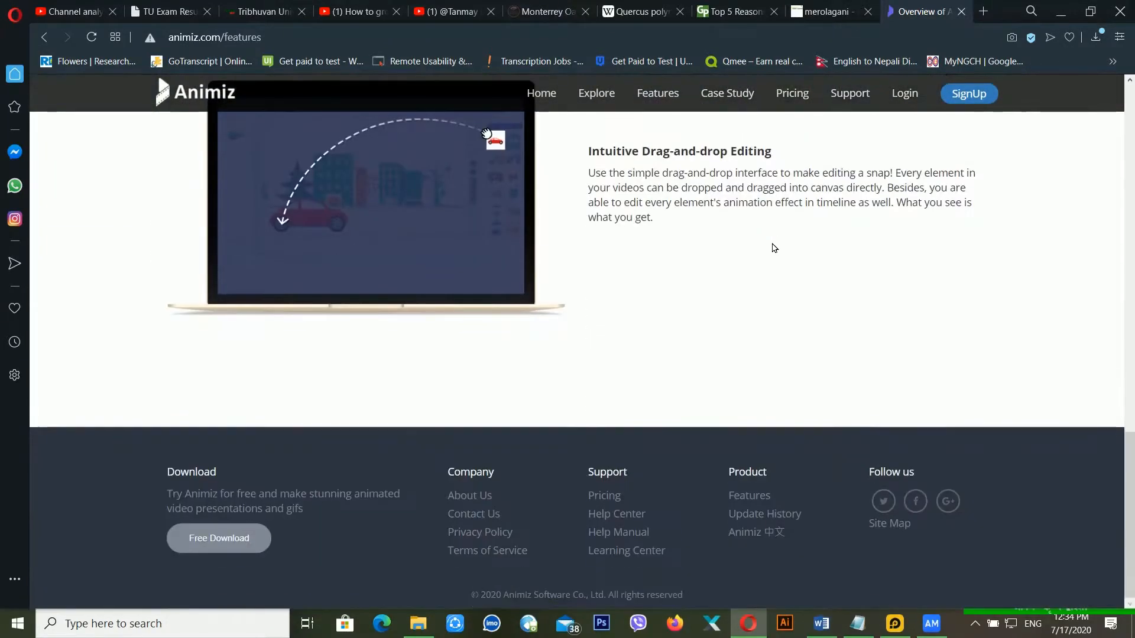
{"action": "scroll", "coordinate": [775, 301], "scroll_direction": "up", "scroll_amount": 4}
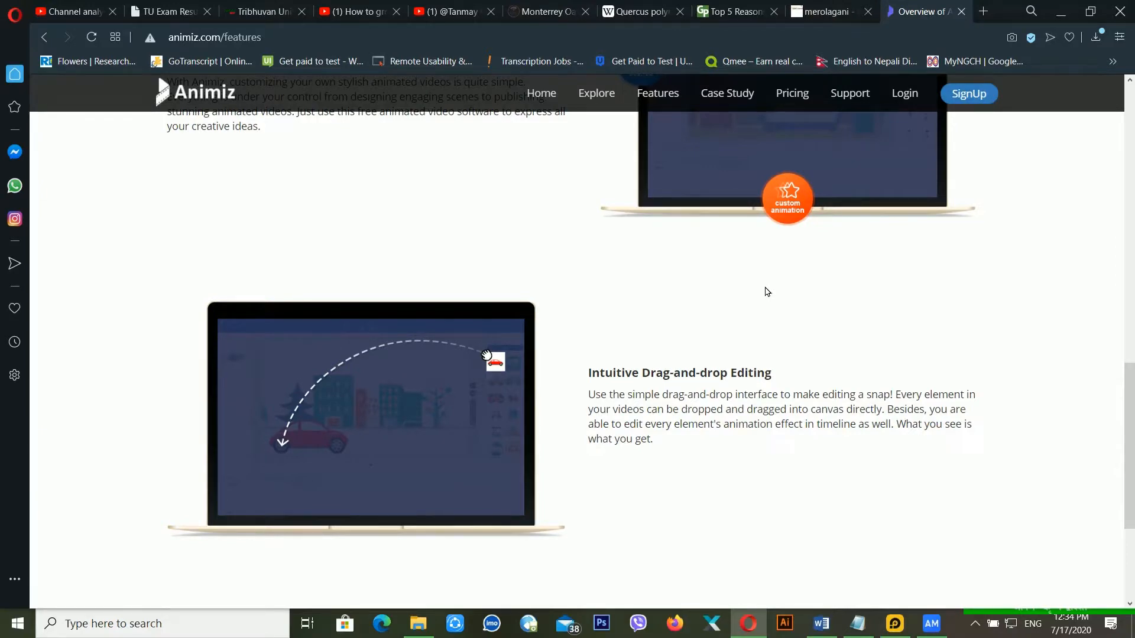
{"action": "scroll", "coordinate": [767, 285], "scroll_direction": "up", "scroll_amount": 12}
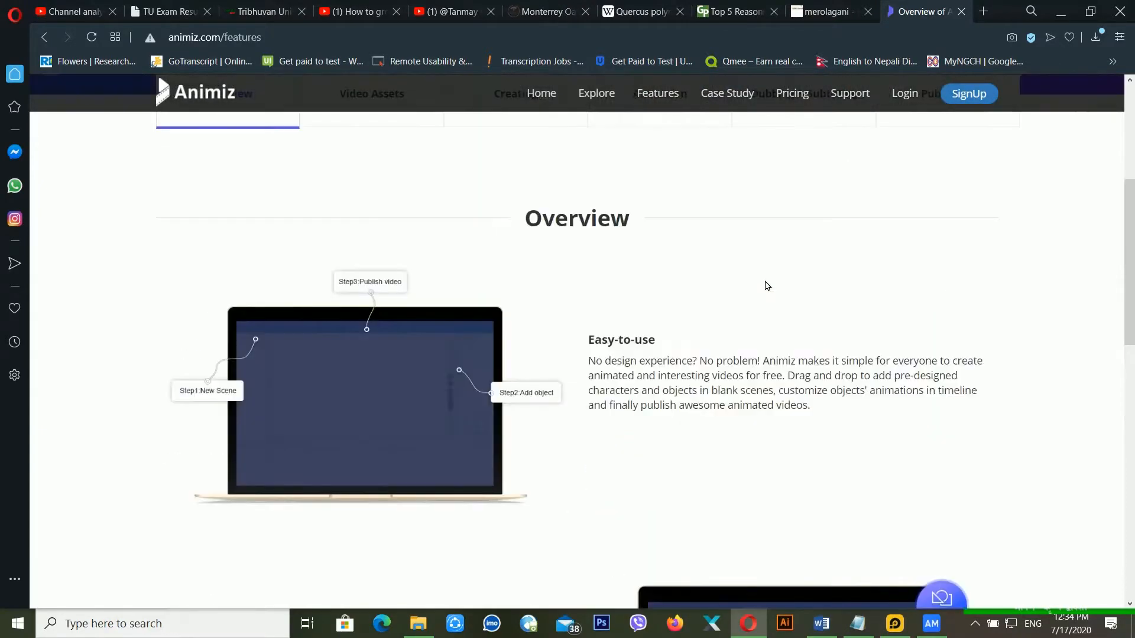
{"action": "scroll", "coordinate": [767, 285], "scroll_direction": "up", "scroll_amount": 3}
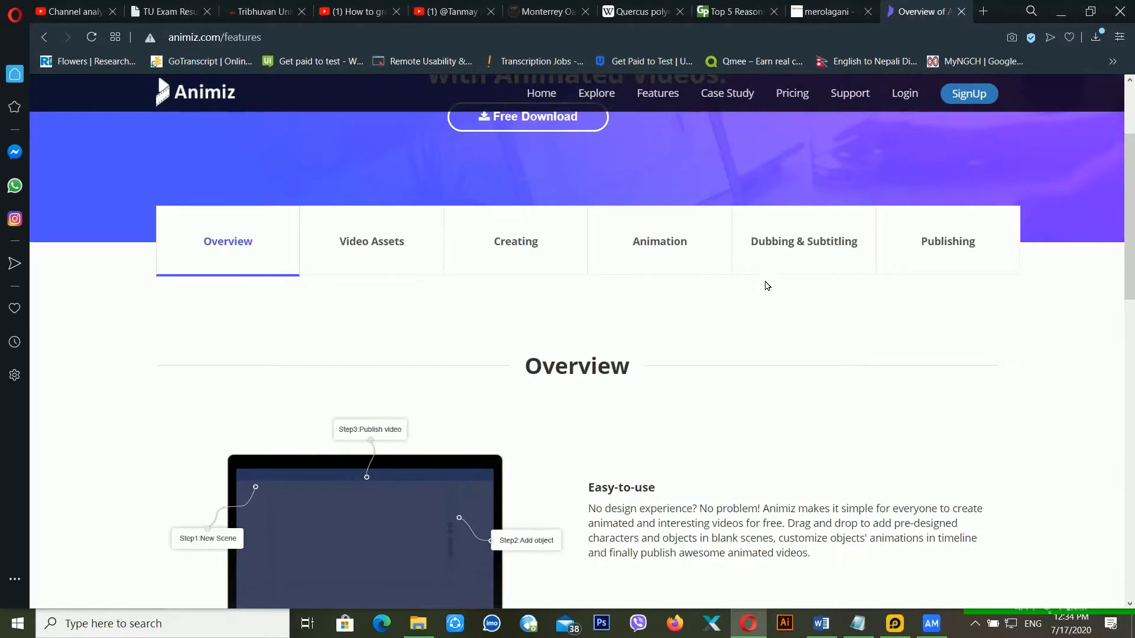
{"action": "left_click", "coordinate": [782, 102]}
{"action": "scroll", "coordinate": [839, 325], "scroll_direction": "down", "scroll_amount": 4}
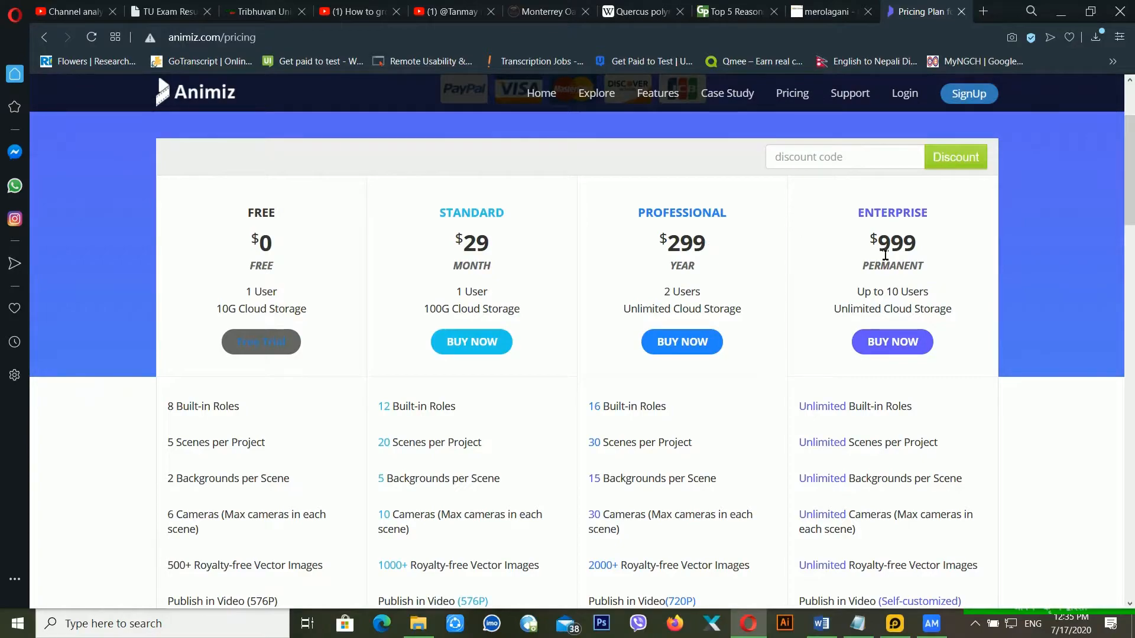
- Scroll through the pricing plans table (Free, Standard, Professional, Enterprise)
{"action": "scroll", "coordinate": [401, 276], "scroll_direction": "down", "scroll_amount": 5}
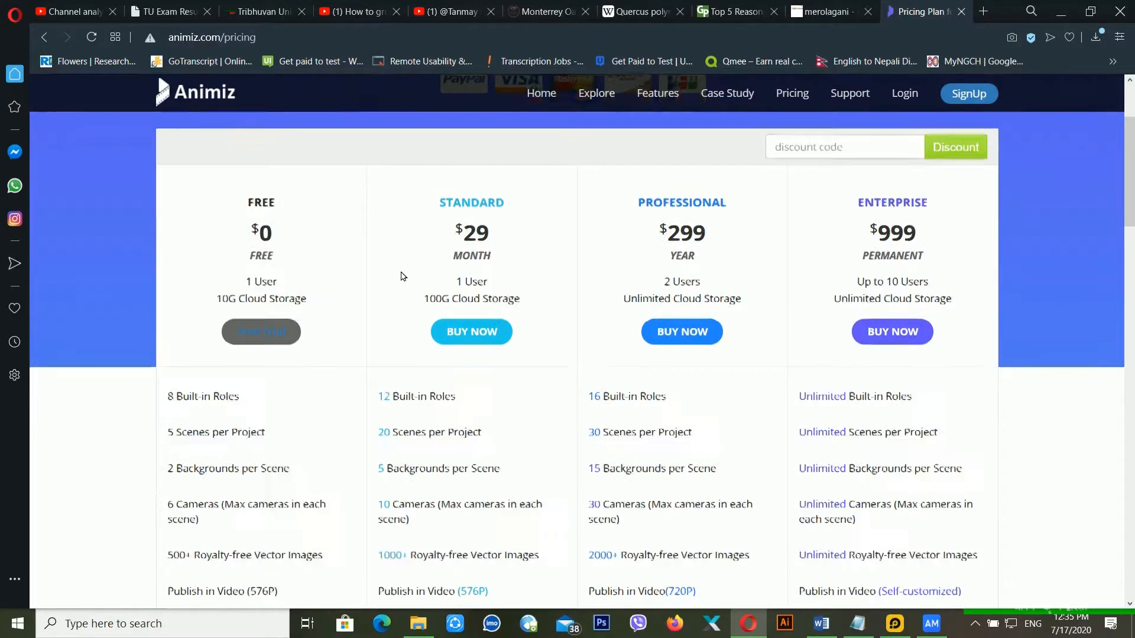
{"action": "scroll", "coordinate": [405, 275], "scroll_direction": "down", "scroll_amount": 6}
{"action": "scroll", "coordinate": [409, 280], "scroll_direction": "up", "scroll_amount": 12}
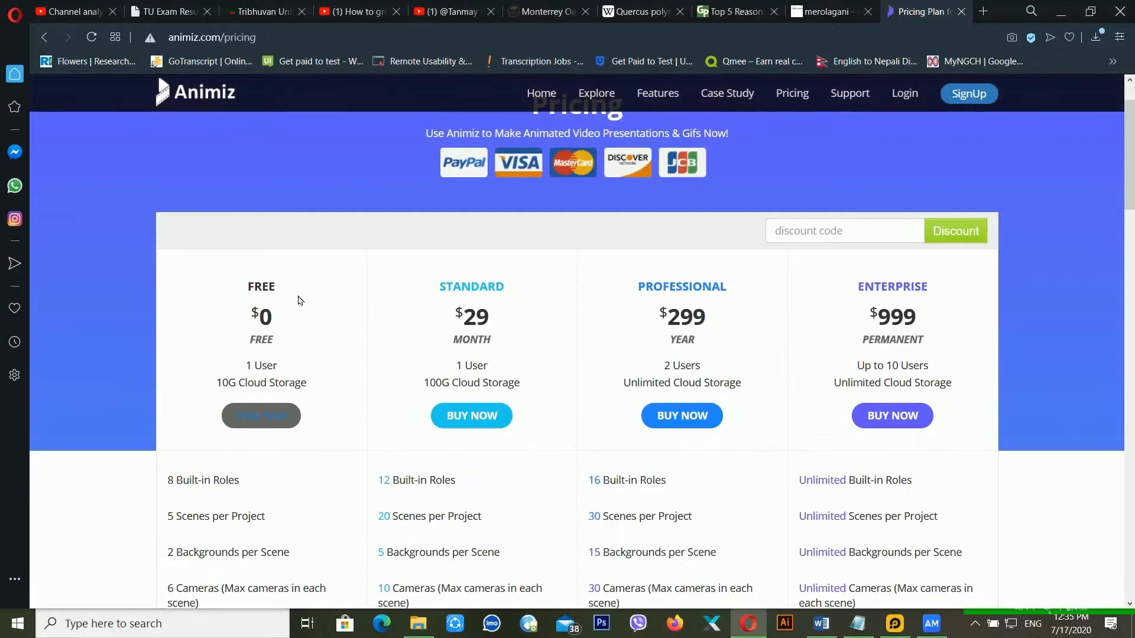
{"action": "scroll", "coordinate": [300, 300], "scroll_direction": "down", "scroll_amount": 3}
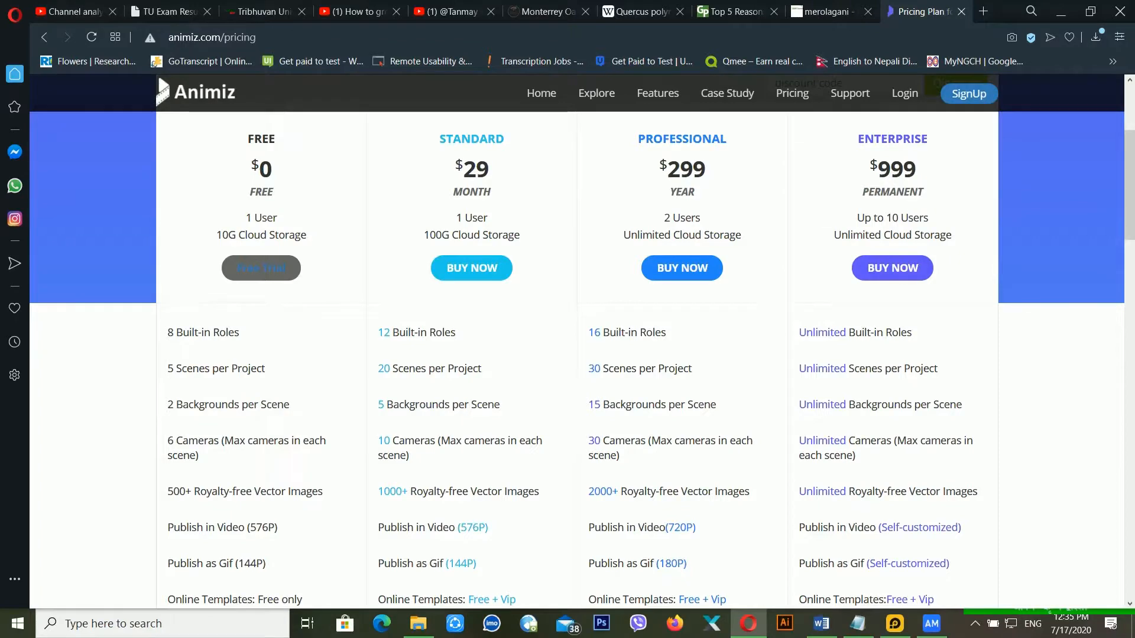
{"action": "scroll", "coordinate": [644, 282], "scroll_direction": "down", "scroll_amount": 2}
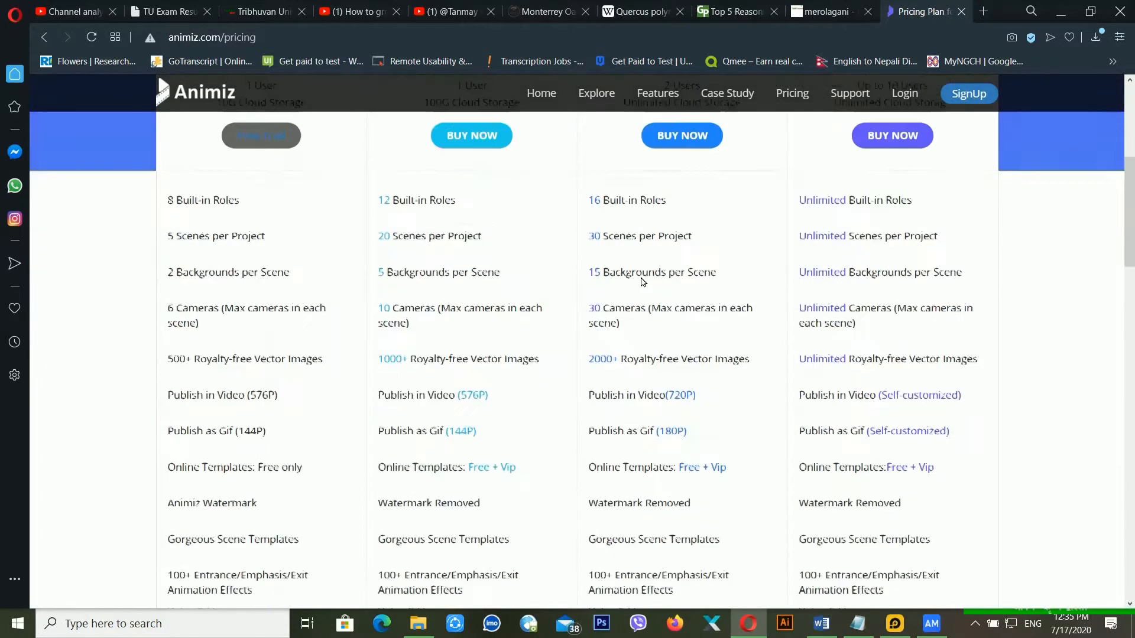
{"action": "scroll", "coordinate": [792, 259], "scroll_direction": "up", "scroll_amount": 4}
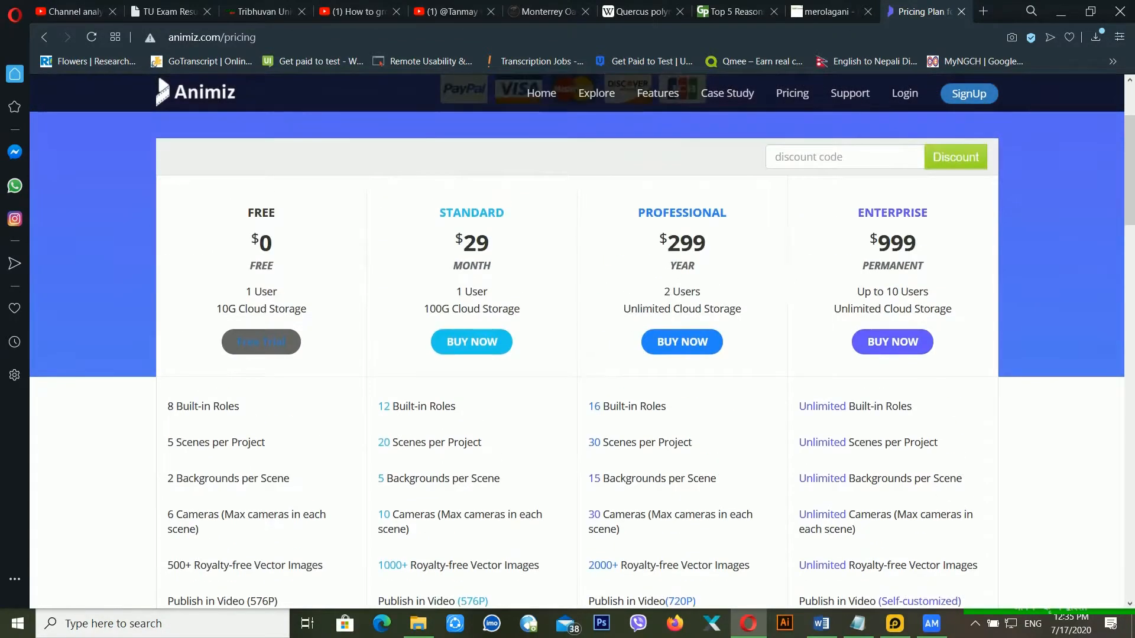
- Briefly bring up Animiz and hide it, then return to the Animiz home page
{"action": "left_click", "coordinate": [932, 626]}
{"action": "left_click", "coordinate": [933, 628]}
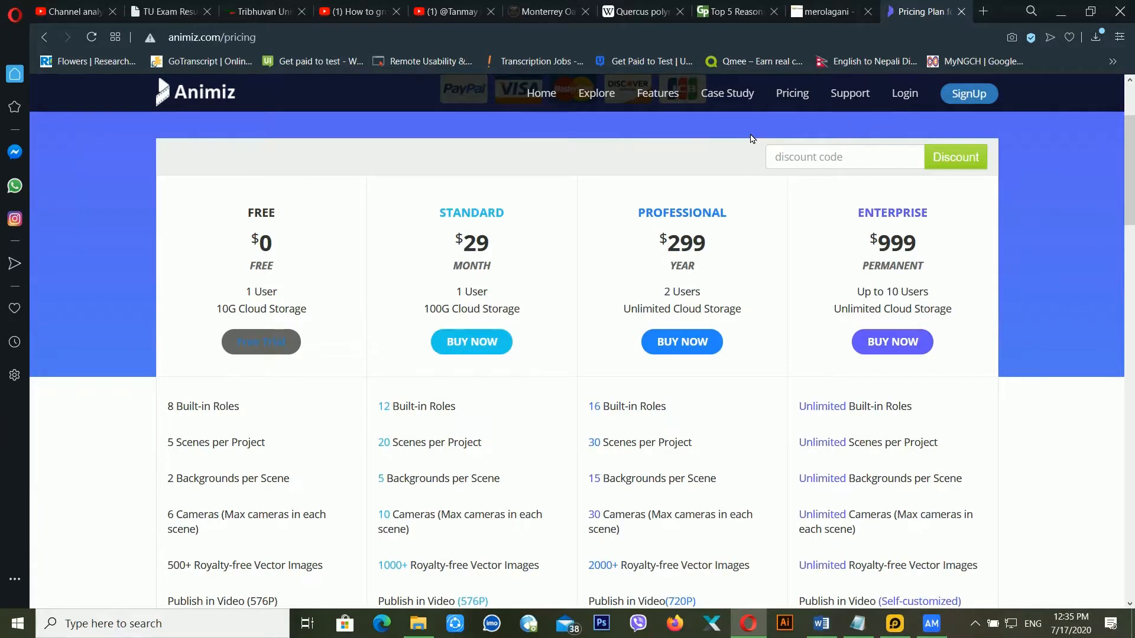
{"action": "left_click", "coordinate": [536, 95]}
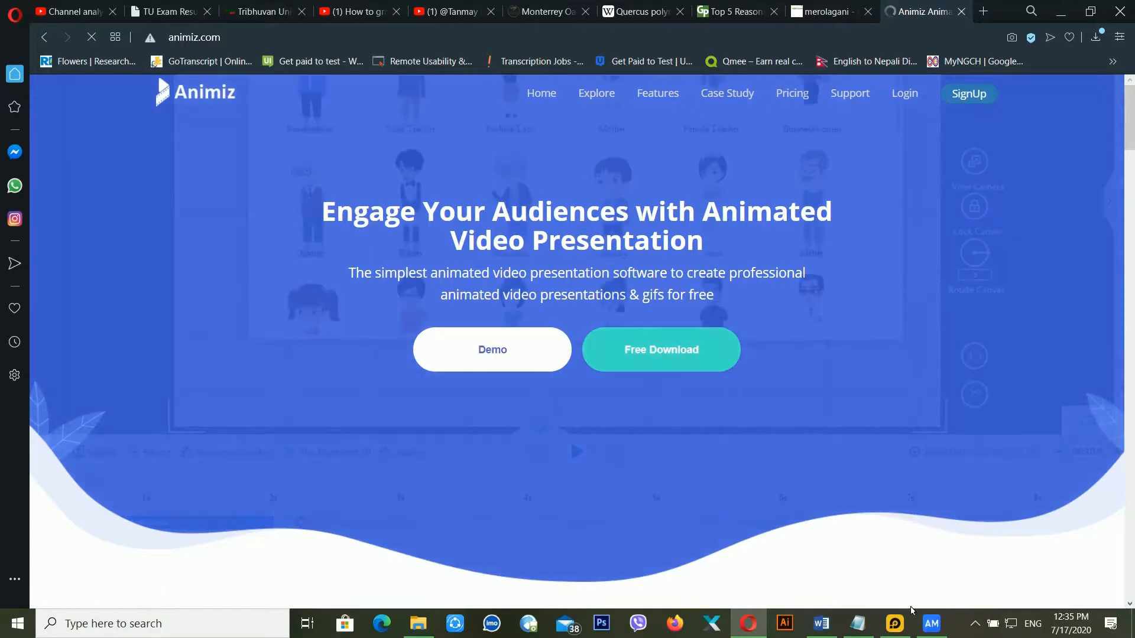
{"action": "mouse_move", "coordinate": [932, 624]}
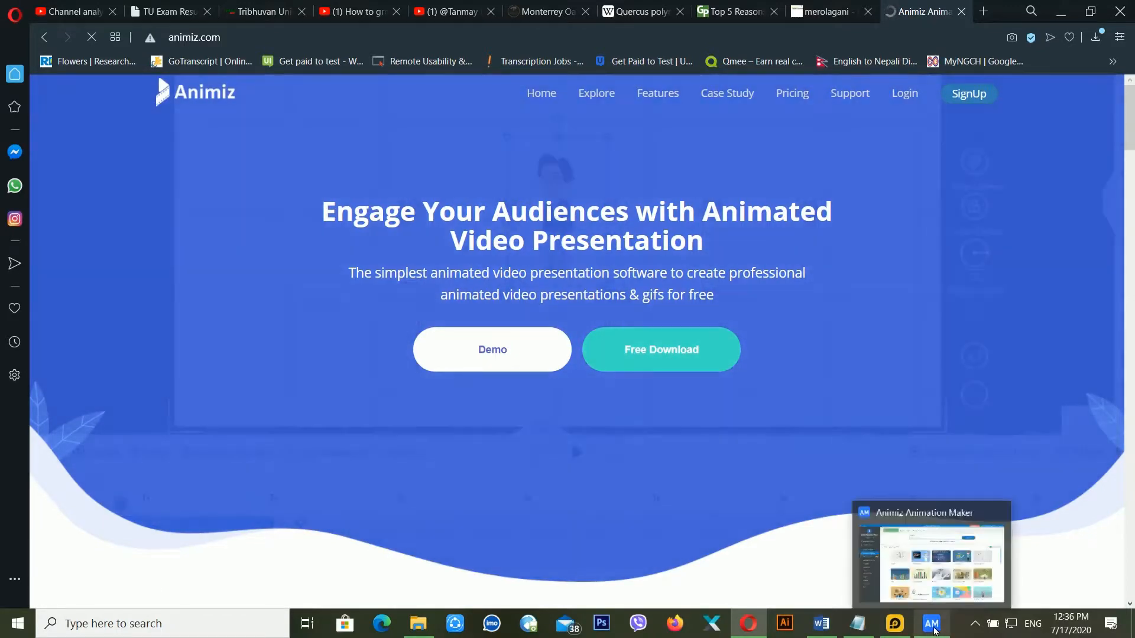
- Start a New Empty Project in Animiz, then open the Free Download page in Opera
{"action": "left_click", "coordinate": [947, 580]}
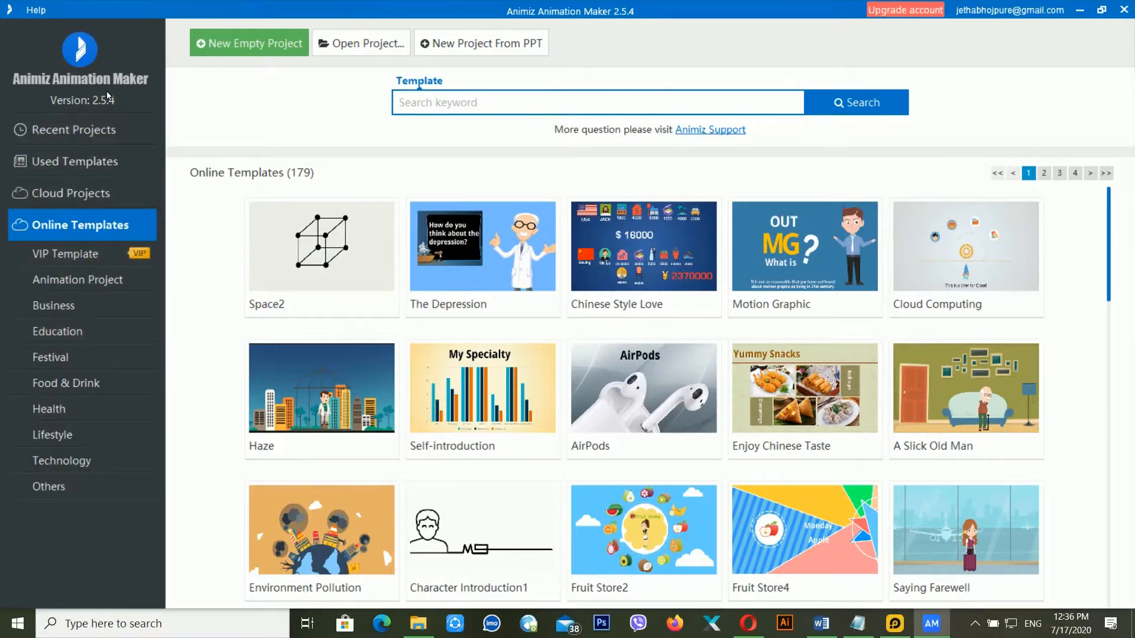
{"action": "left_click", "coordinate": [256, 56]}
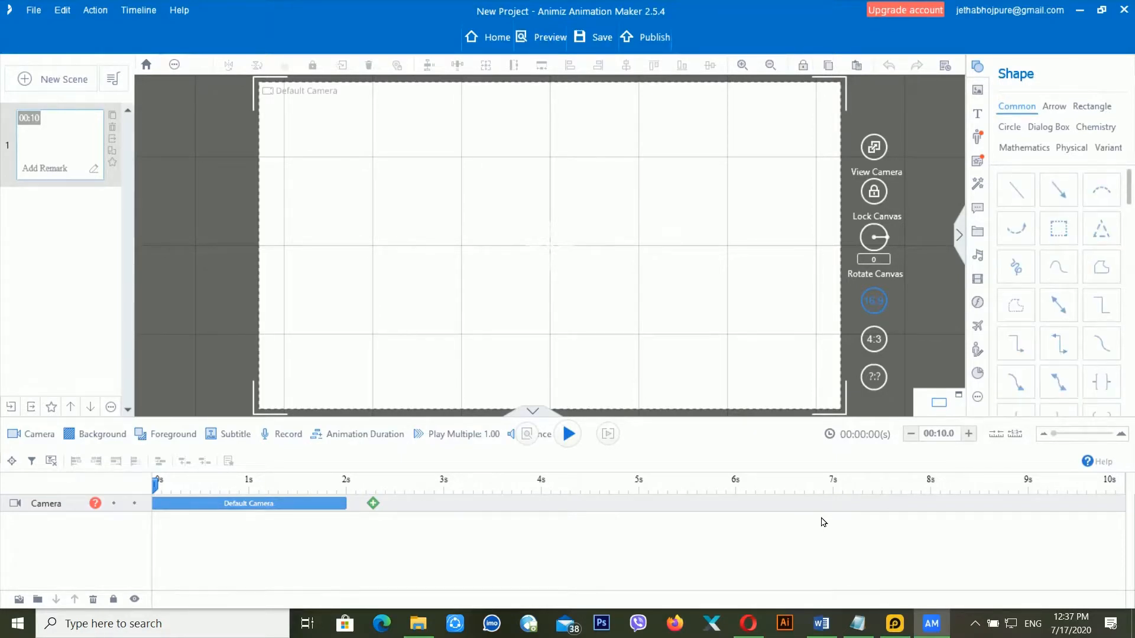
{"action": "left_click", "coordinate": [749, 624]}
{"action": "left_click", "coordinate": [677, 353]}
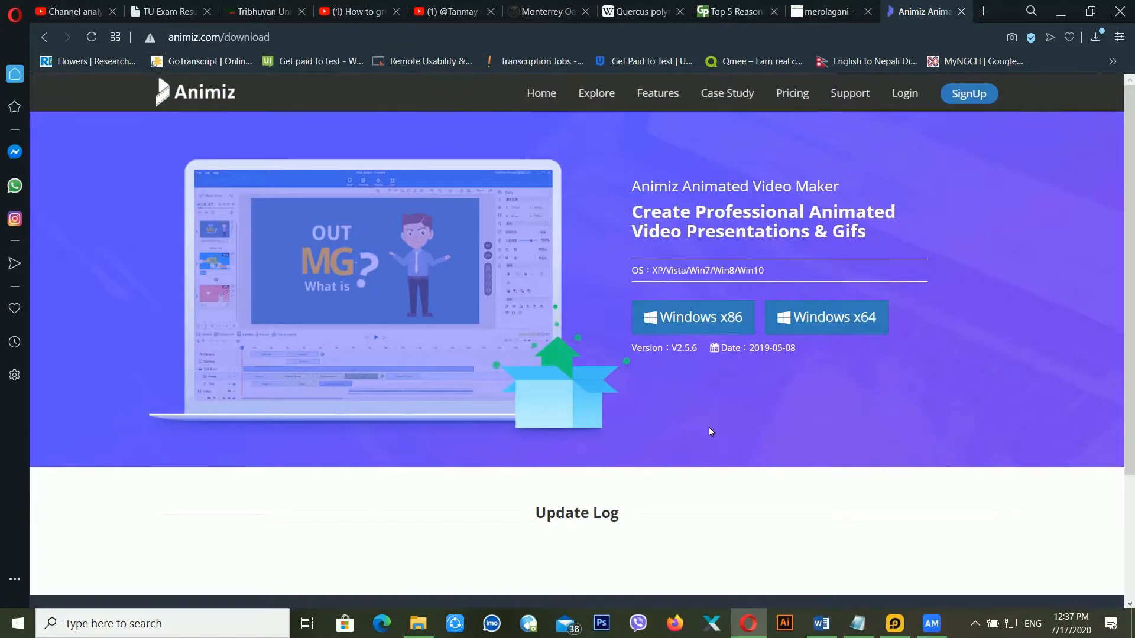
- Scroll the V2.5.6 download page, then return to the blank Animiz project
{"action": "scroll", "coordinate": [706, 425], "scroll_direction": "down", "scroll_amount": 1}
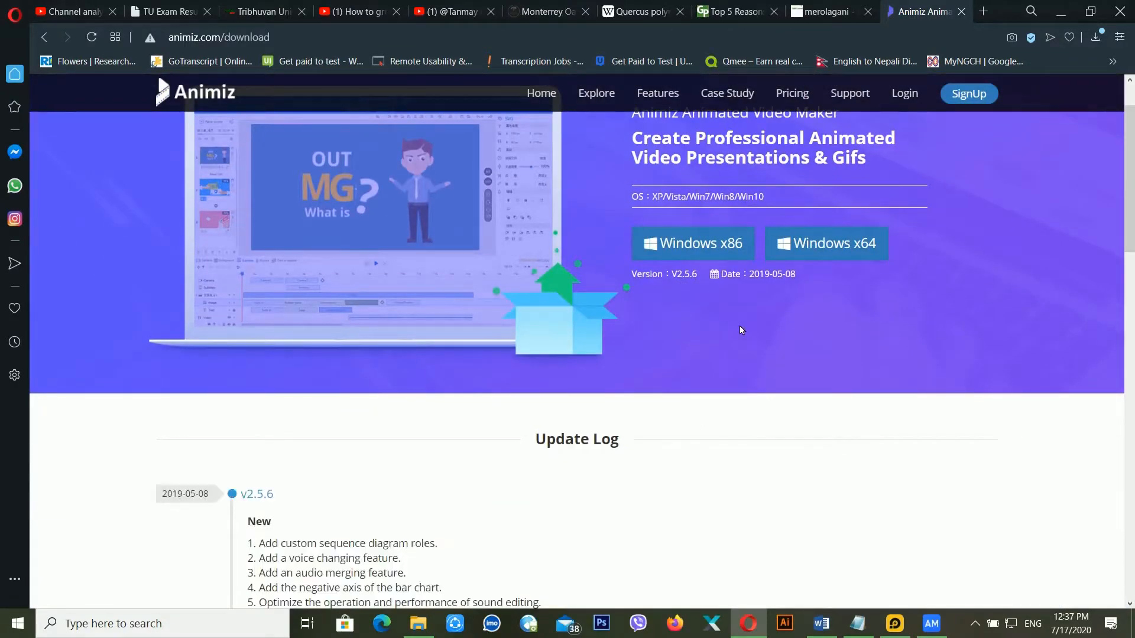
{"action": "left_click", "coordinate": [895, 623]}
{"action": "left_click", "coordinate": [895, 623]}
{"action": "left_click", "coordinate": [931, 624]}
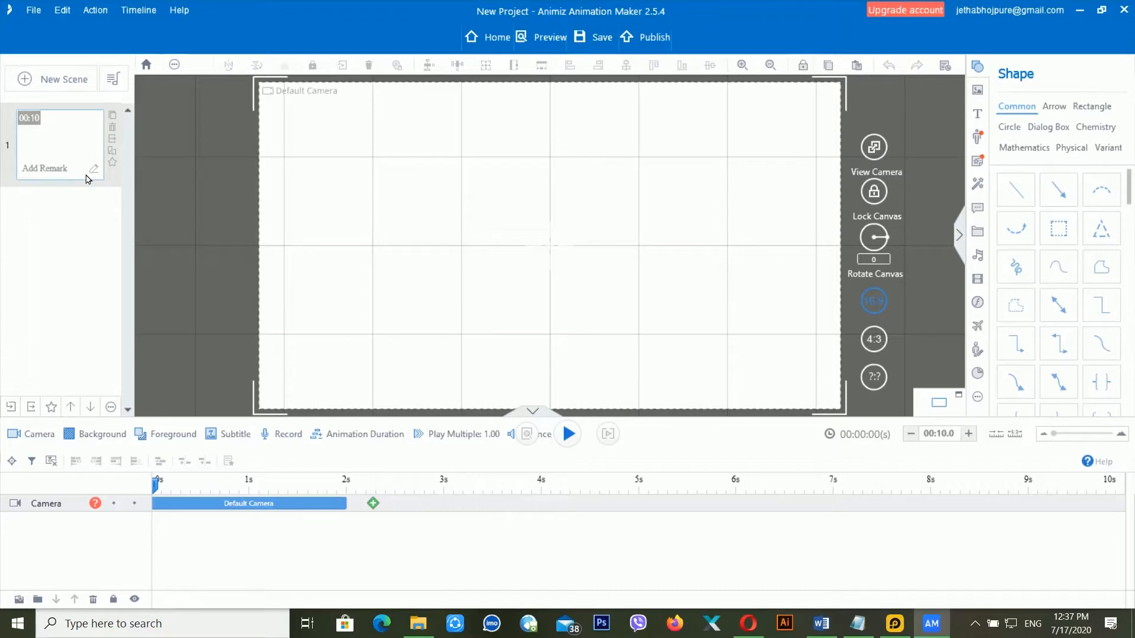
- Add the animated-circle scene and compare it with the empty first scene
{"action": "left_click", "coordinate": [66, 83]}
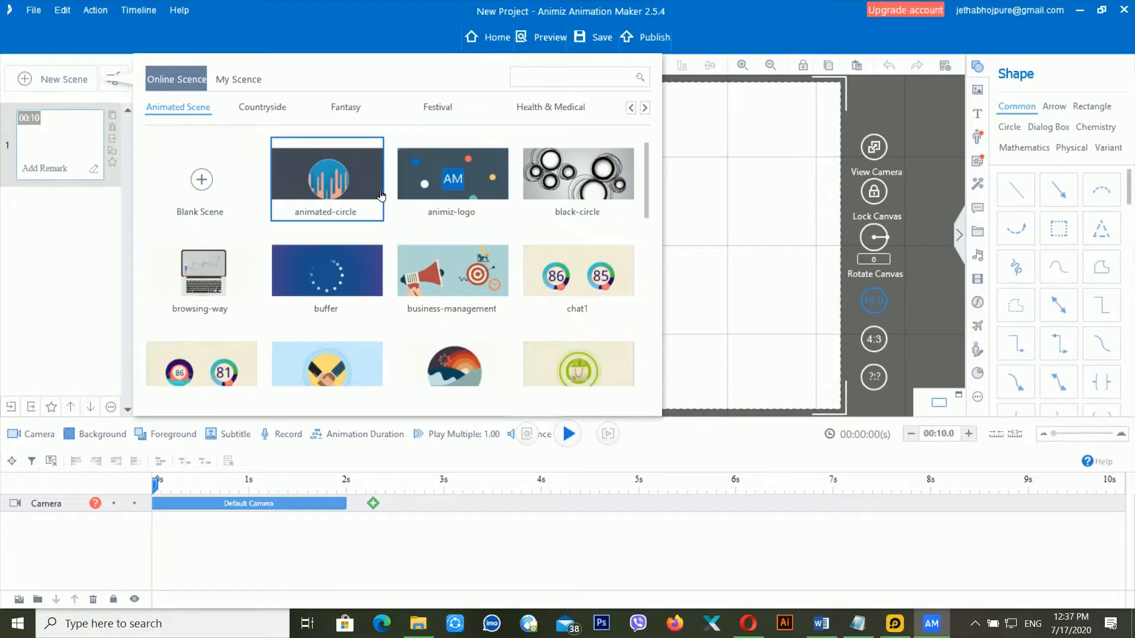
{"action": "left_click", "coordinate": [333, 180]}
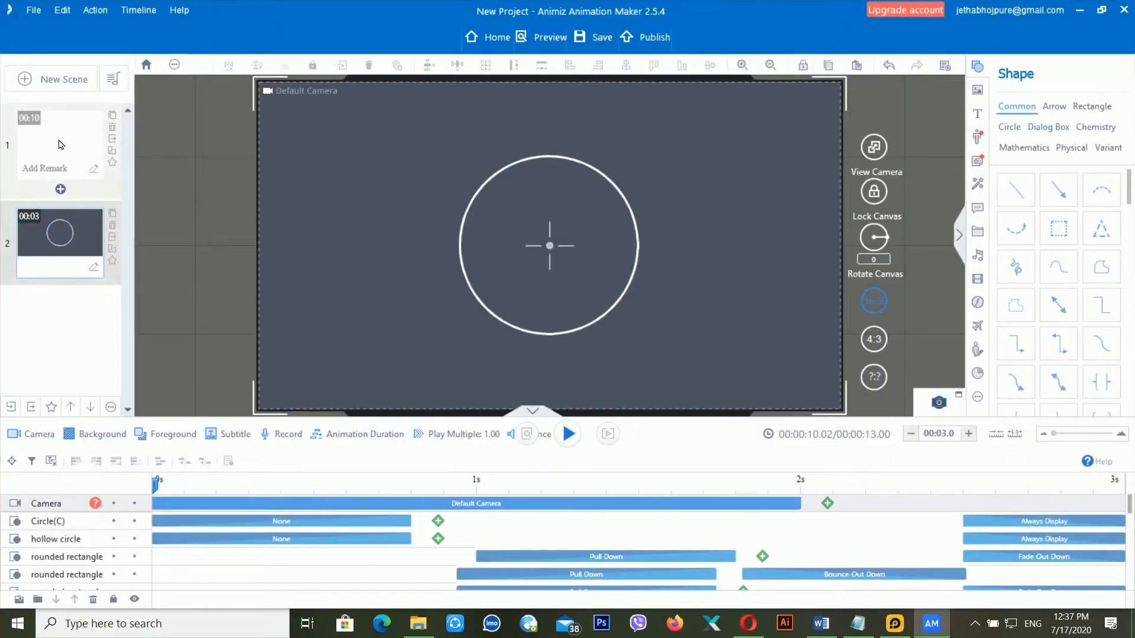
{"action": "left_click", "coordinate": [81, 89]}
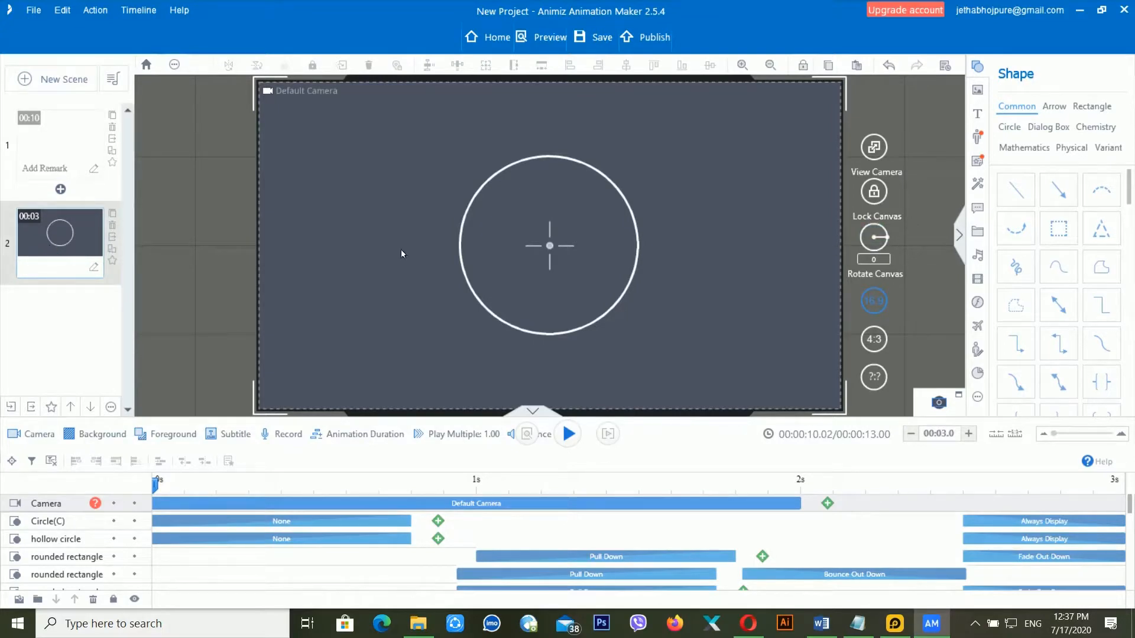
{"action": "left_click", "coordinate": [84, 160]}
{"action": "left_click", "coordinate": [69, 237]}
{"action": "left_click", "coordinate": [72, 158]}
{"action": "left_click", "coordinate": [70, 232]}
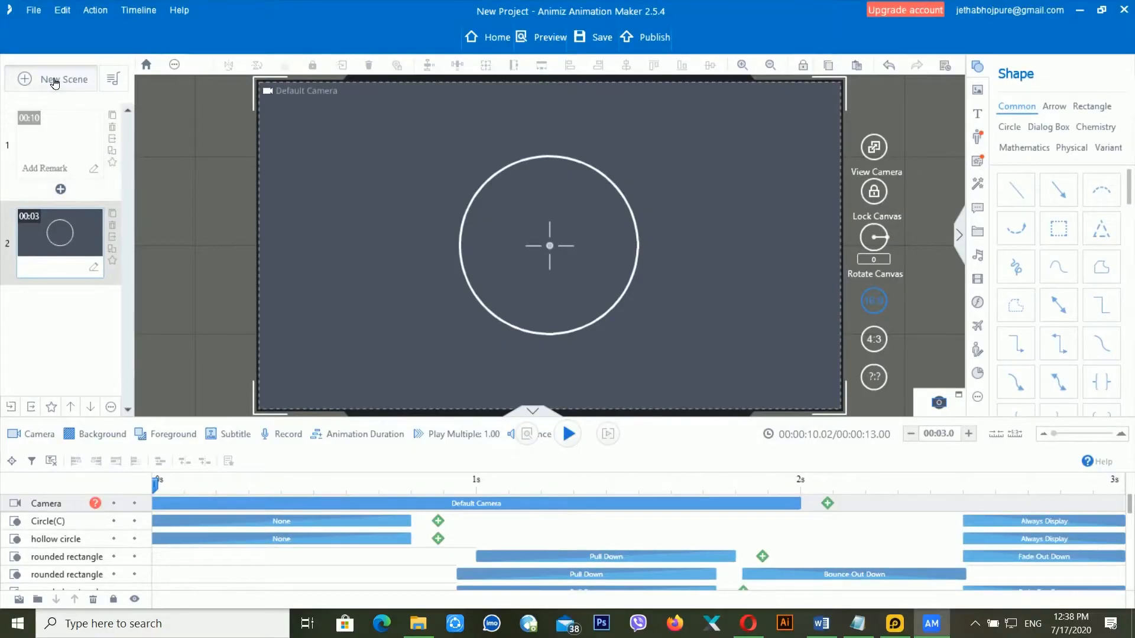
- Add two more blank scenes to the project
{"action": "left_click", "coordinate": [51, 81]}
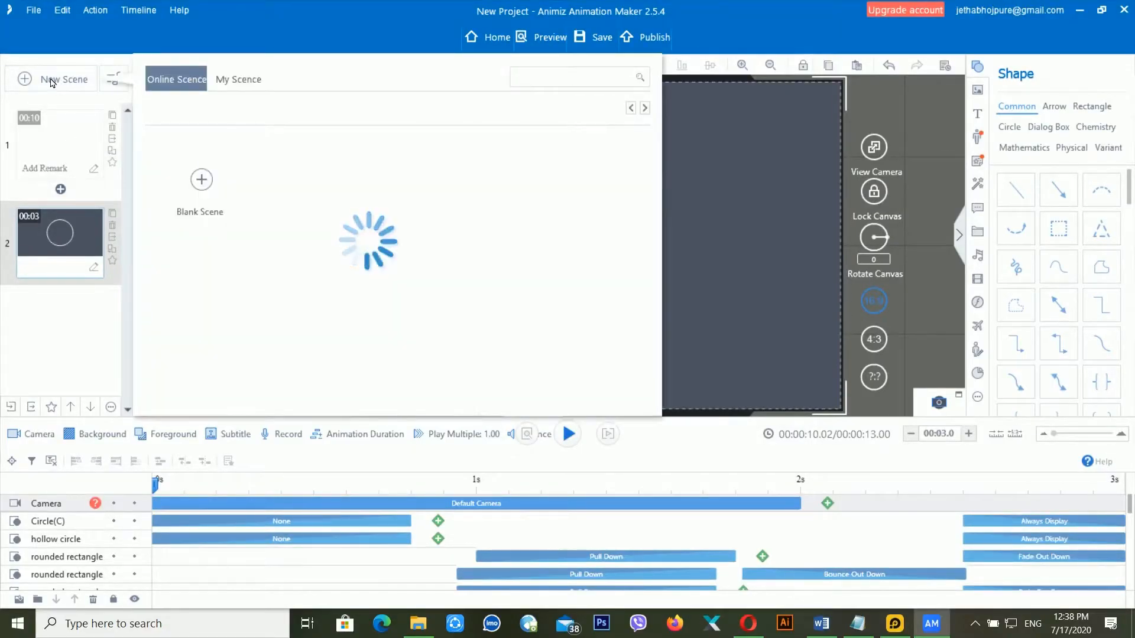
{"action": "left_click", "coordinate": [202, 179]}
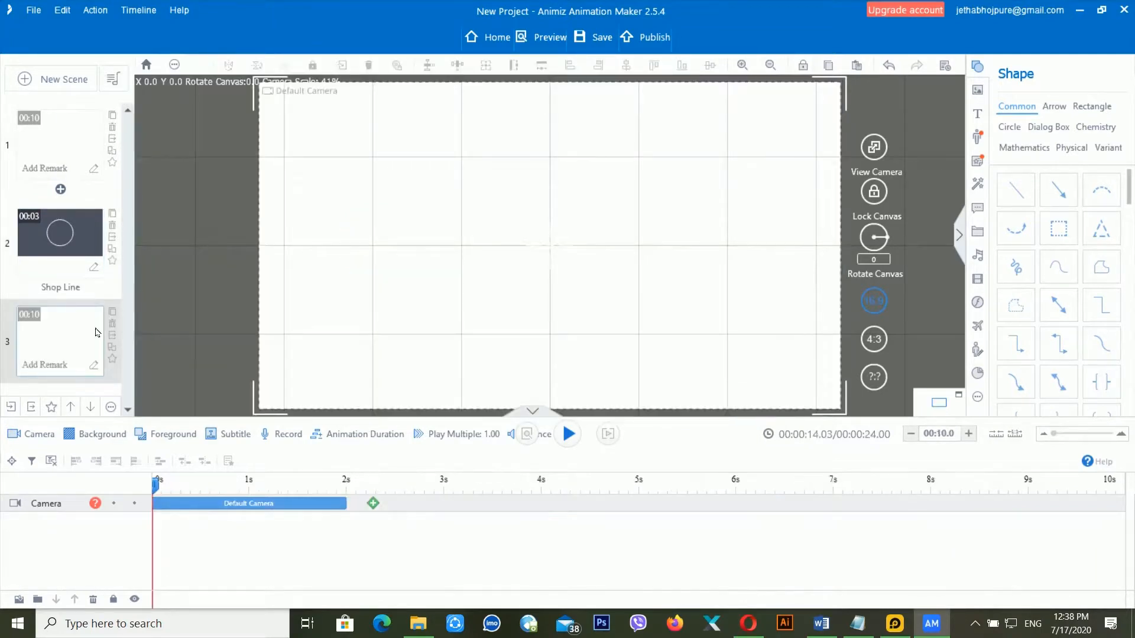
{"action": "left_click", "coordinate": [51, 79]}
{"action": "left_click", "coordinate": [190, 181]}
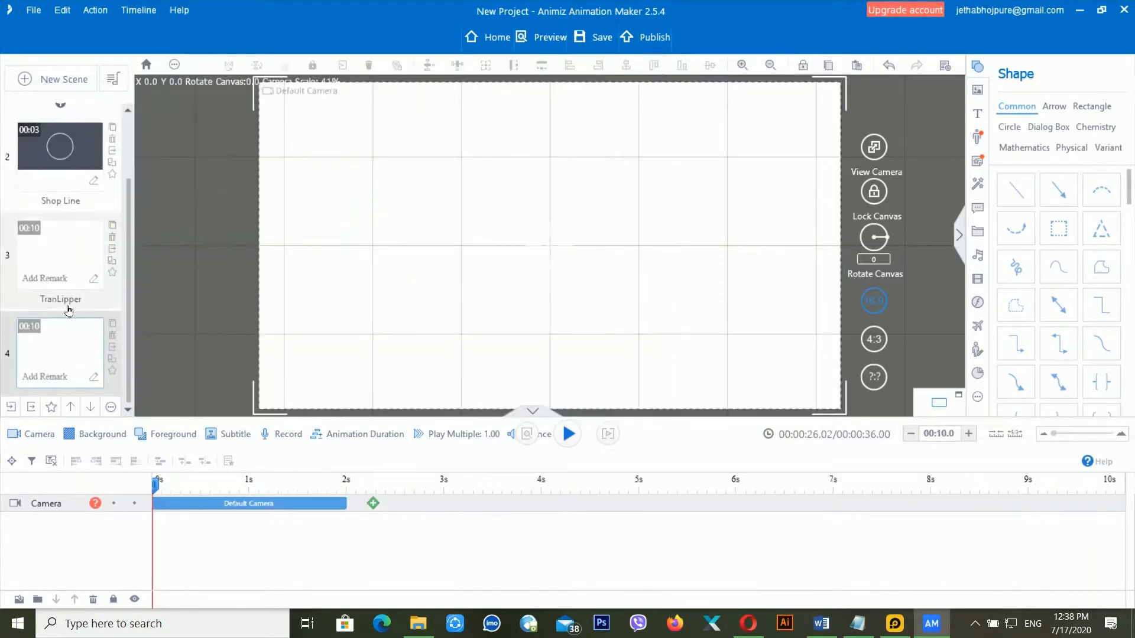
- Add a Background track to scene 1 and bring up its image choices
{"action": "scroll", "coordinate": [77, 299], "scroll_direction": "up", "scroll_amount": 3}
{"action": "left_click", "coordinate": [83, 172]}
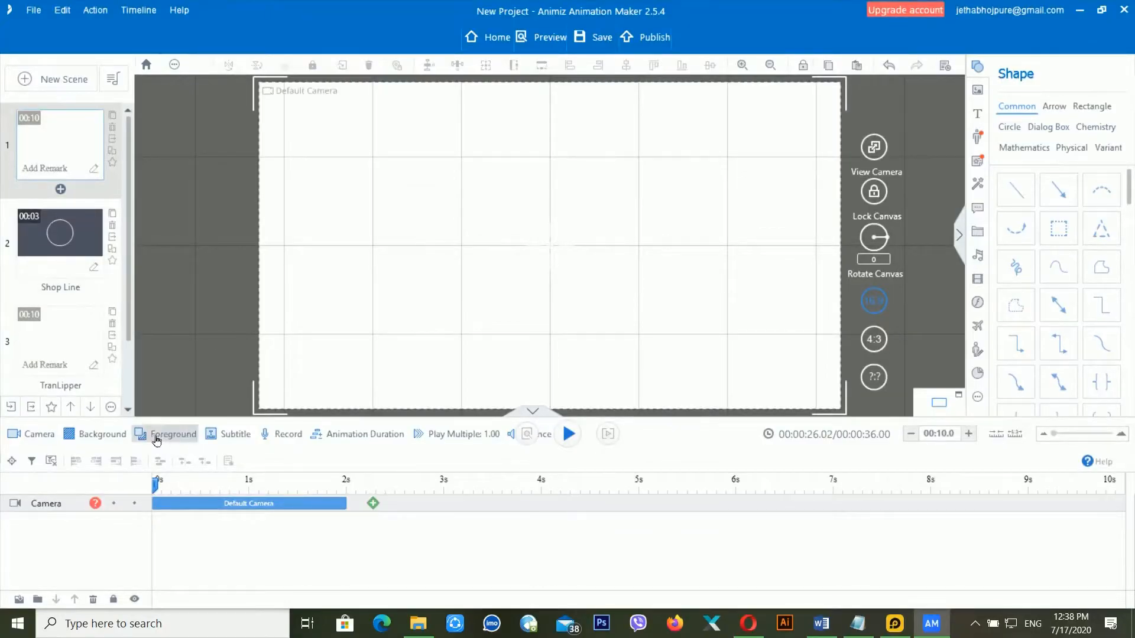
{"action": "left_click", "coordinate": [289, 505]}
{"action": "left_click", "coordinate": [95, 434]}
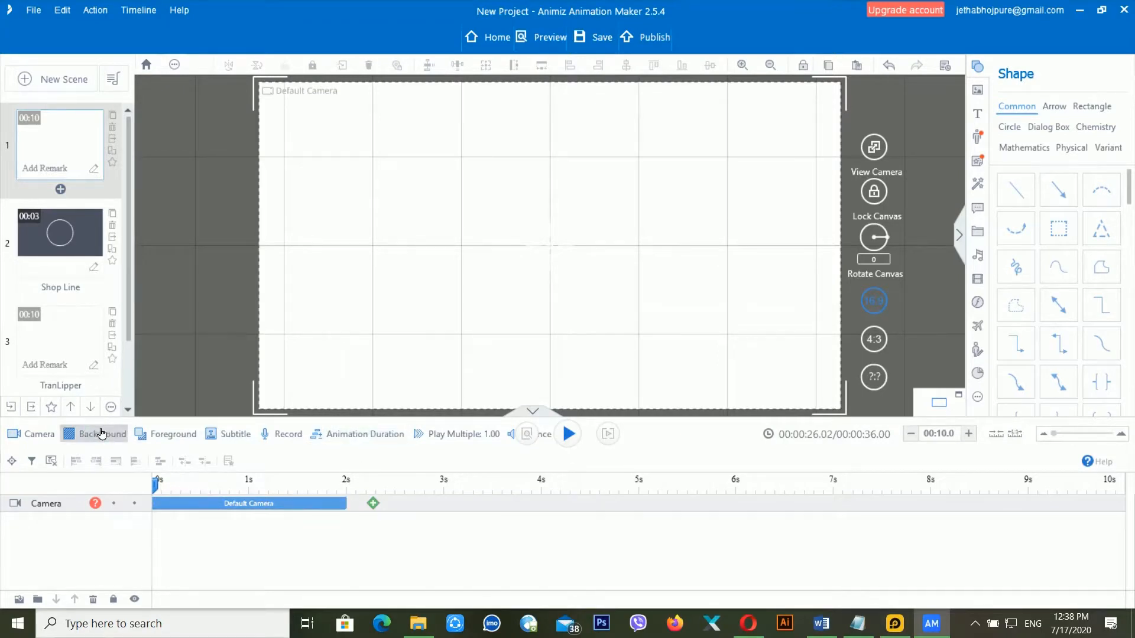
{"action": "left_click", "coordinate": [178, 520]}
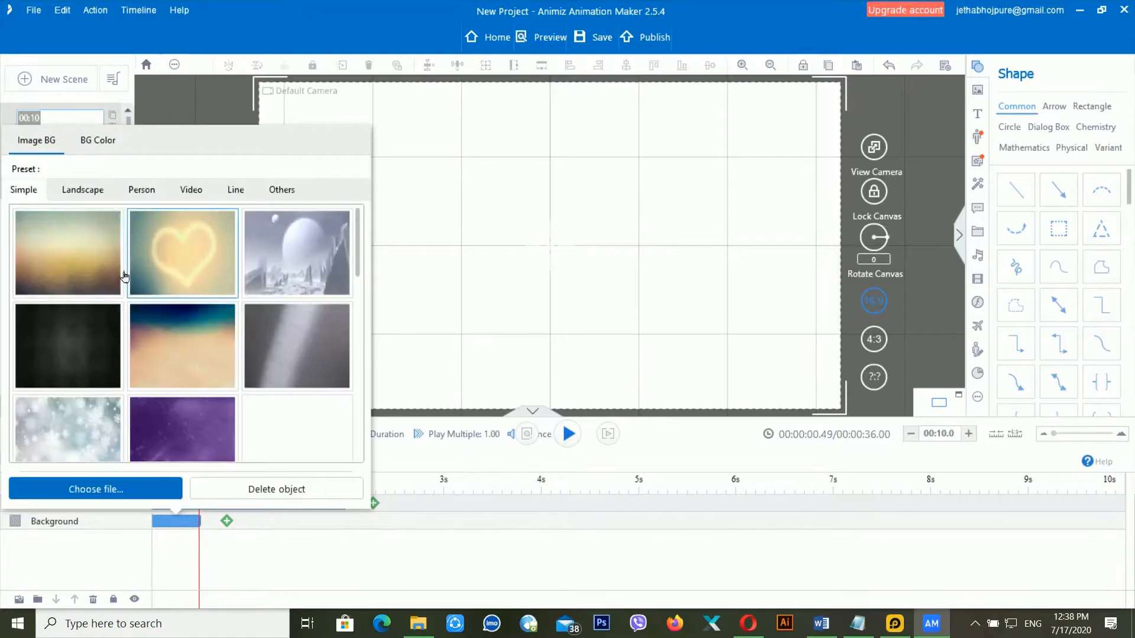
- Set scene 1's background to the optimized sky-and-sand preset and confirm scene 2's Shop Line transition
{"action": "left_click", "coordinate": [168, 347]}
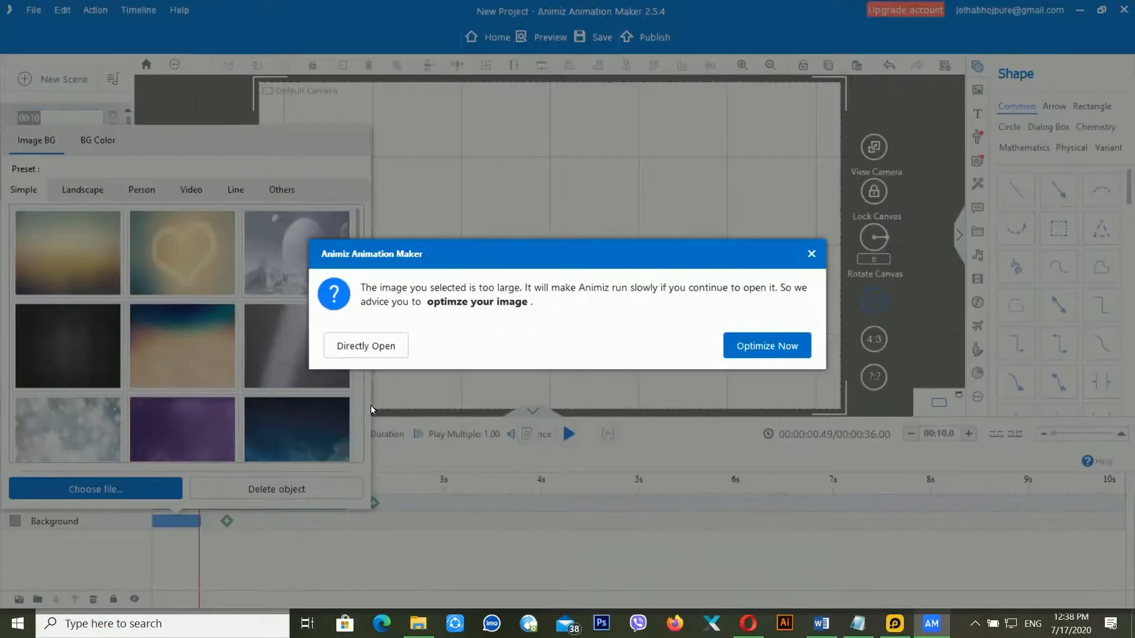
{"action": "left_click", "coordinate": [781, 345]}
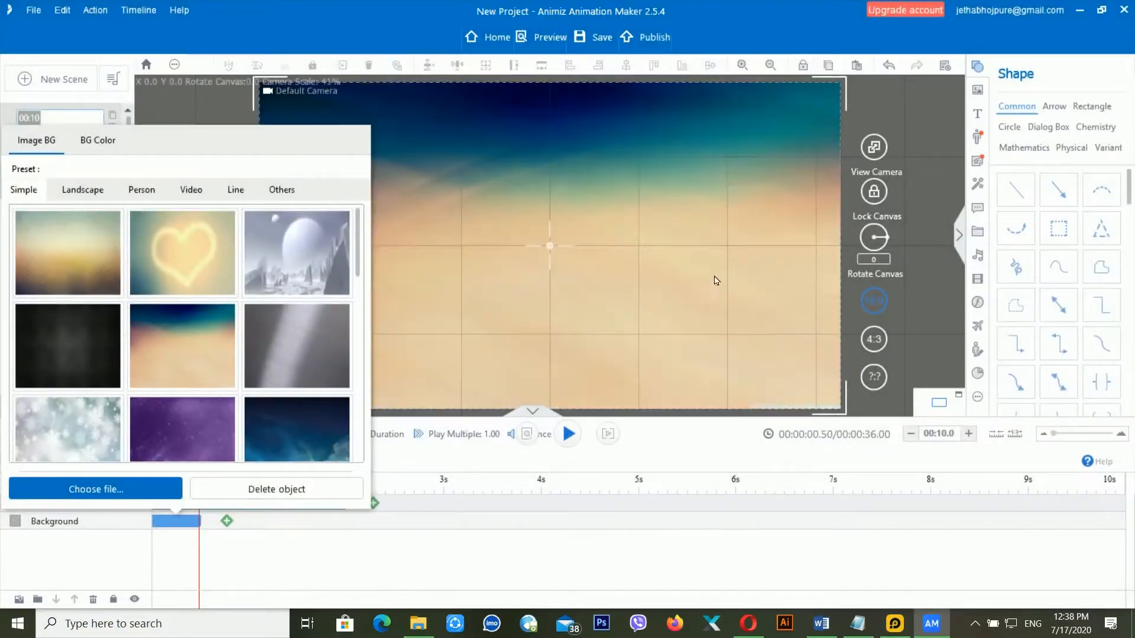
{"action": "left_click", "coordinate": [460, 273]}
{"action": "left_click", "coordinate": [72, 284]}
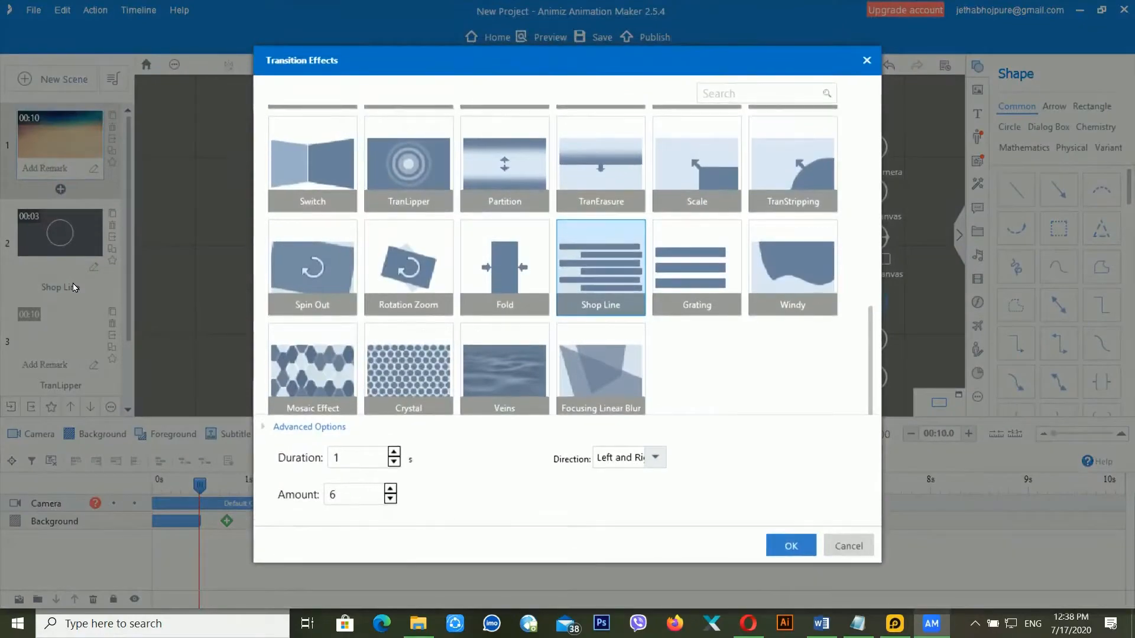
{"action": "left_click", "coordinate": [791, 546]}
- Give scene 3 the starry blue sky background, then add a blank fourth scene
{"action": "left_click", "coordinate": [72, 320]}
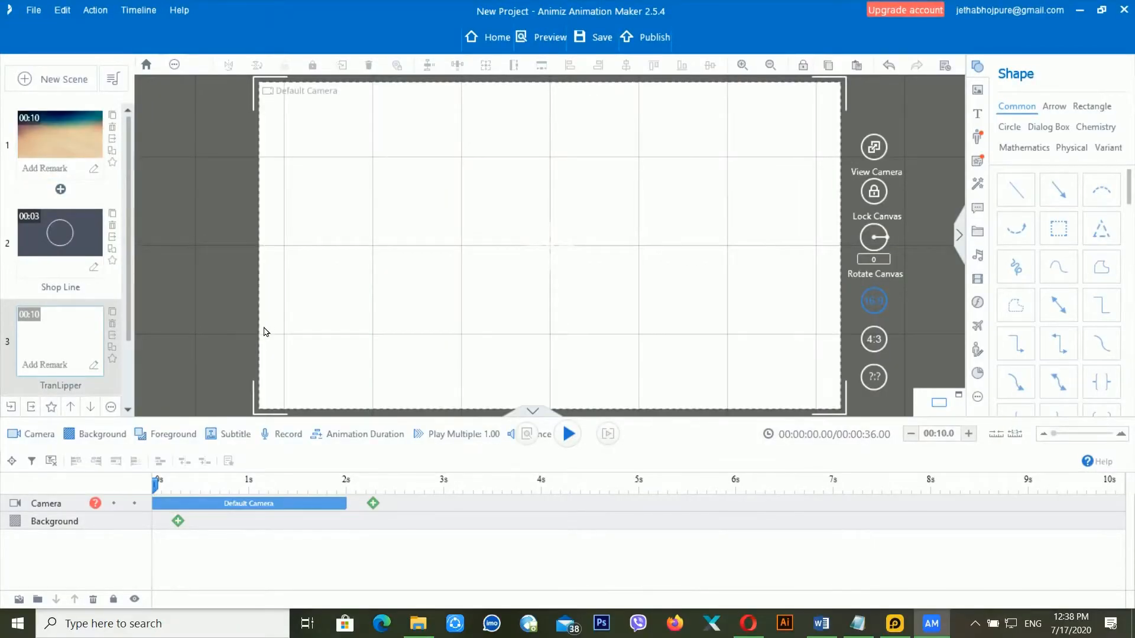
{"action": "left_click", "coordinate": [96, 437]}
{"action": "double_click", "coordinate": [177, 522]}
{"action": "left_click", "coordinate": [151, 322]}
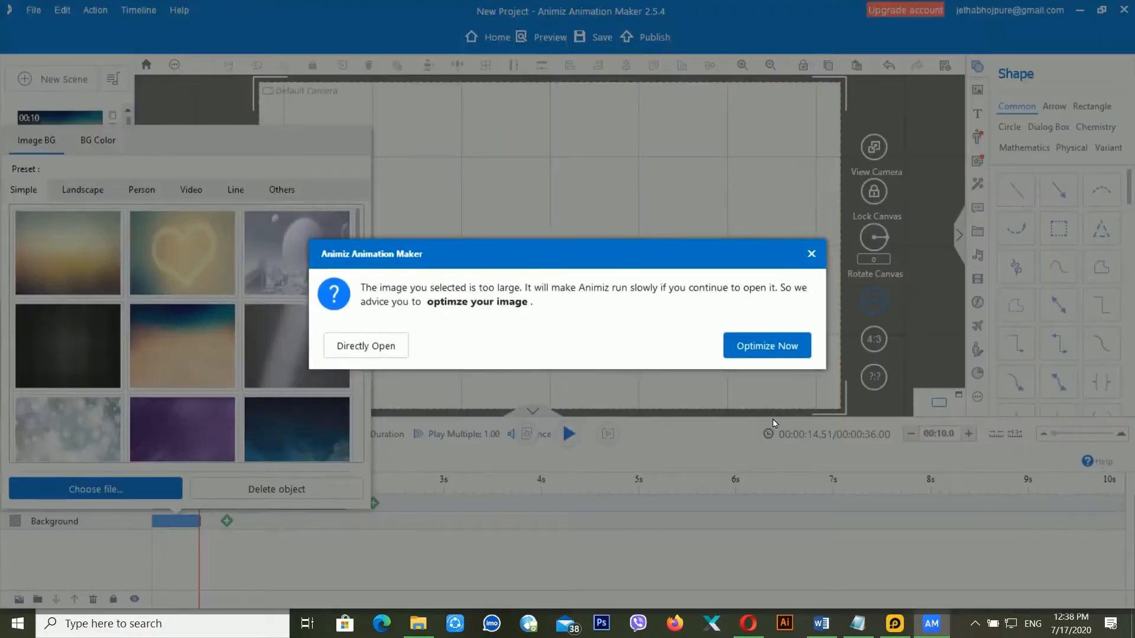
{"action": "left_click", "coordinate": [747, 347]}
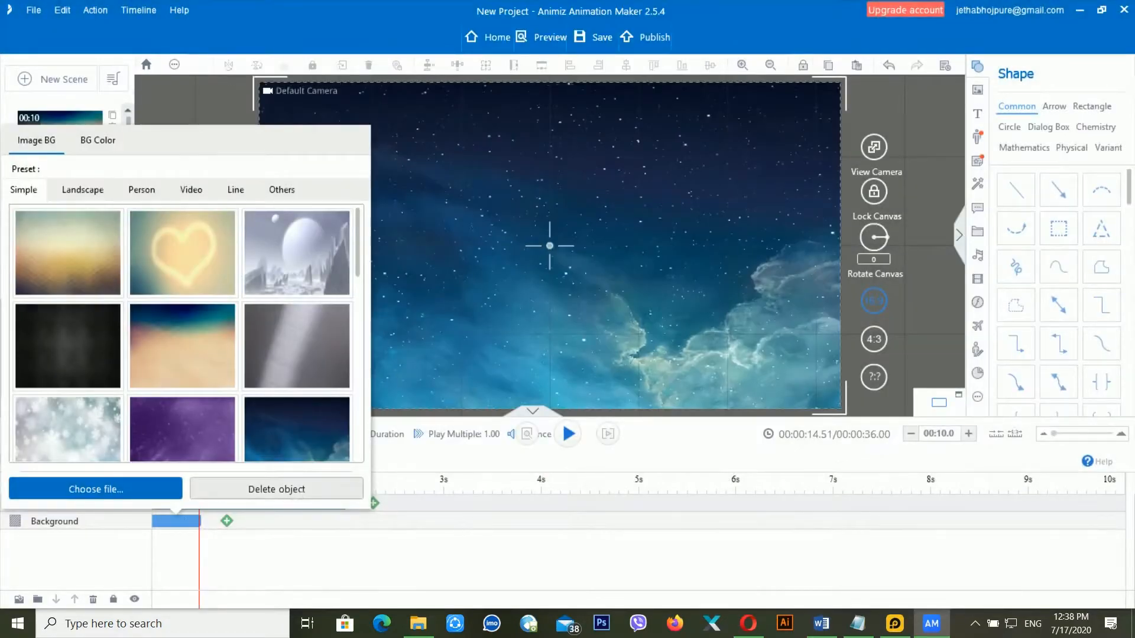
{"action": "left_click", "coordinate": [468, 254]}
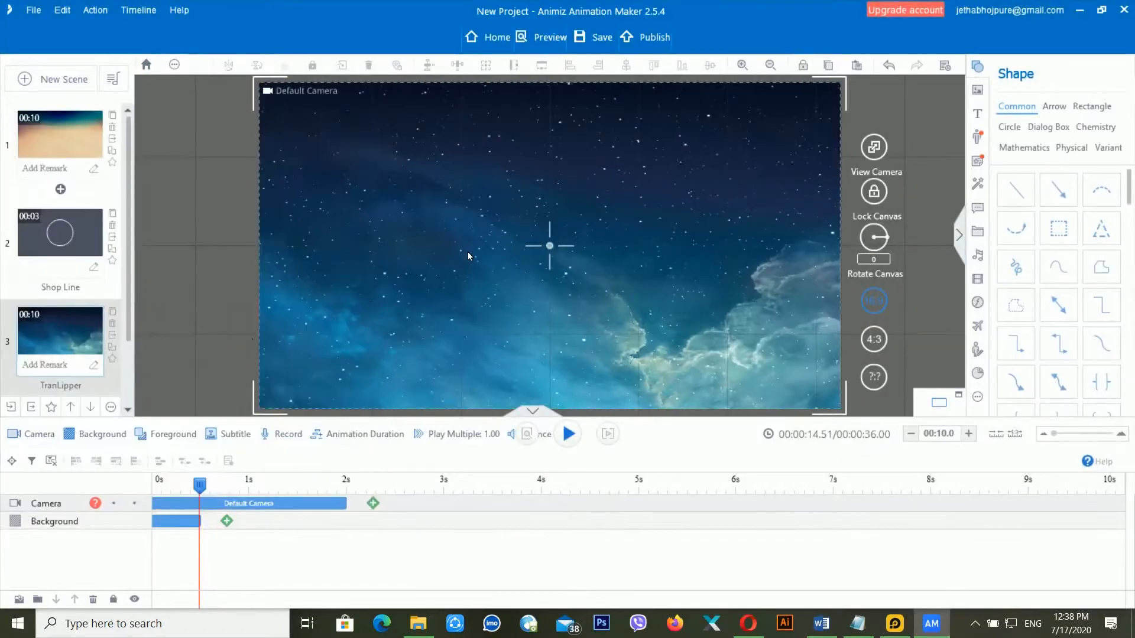
{"action": "left_click", "coordinate": [113, 313]}
{"action": "left_click", "coordinate": [74, 371]}
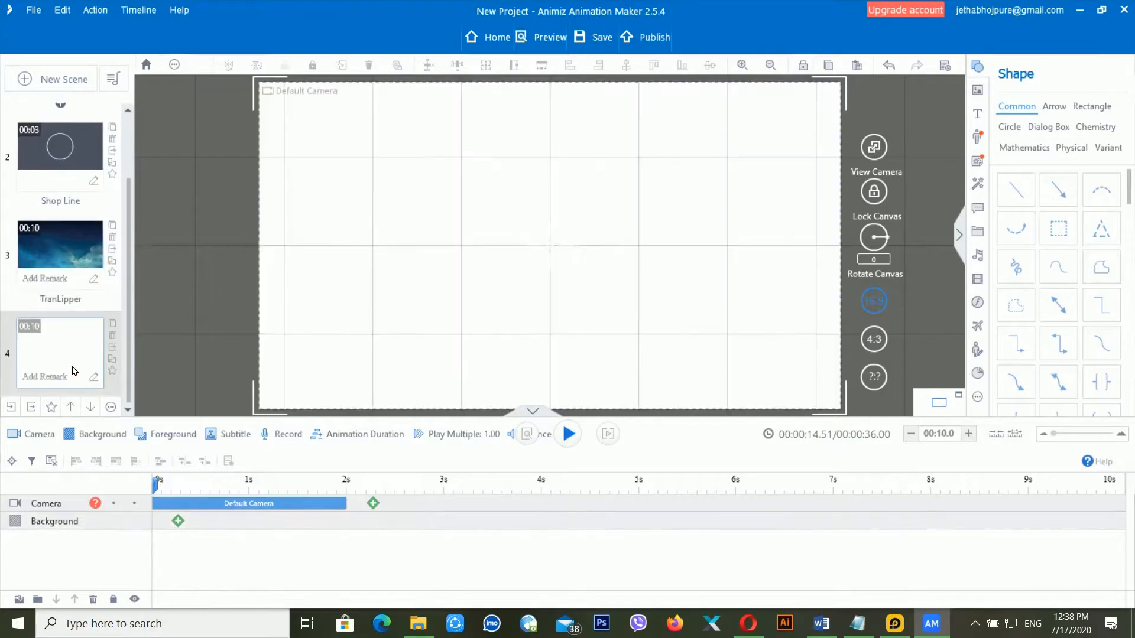
- Apply the optimized gold brushed-metal preset as scene 4's background
{"action": "left_click", "coordinate": [178, 521]}
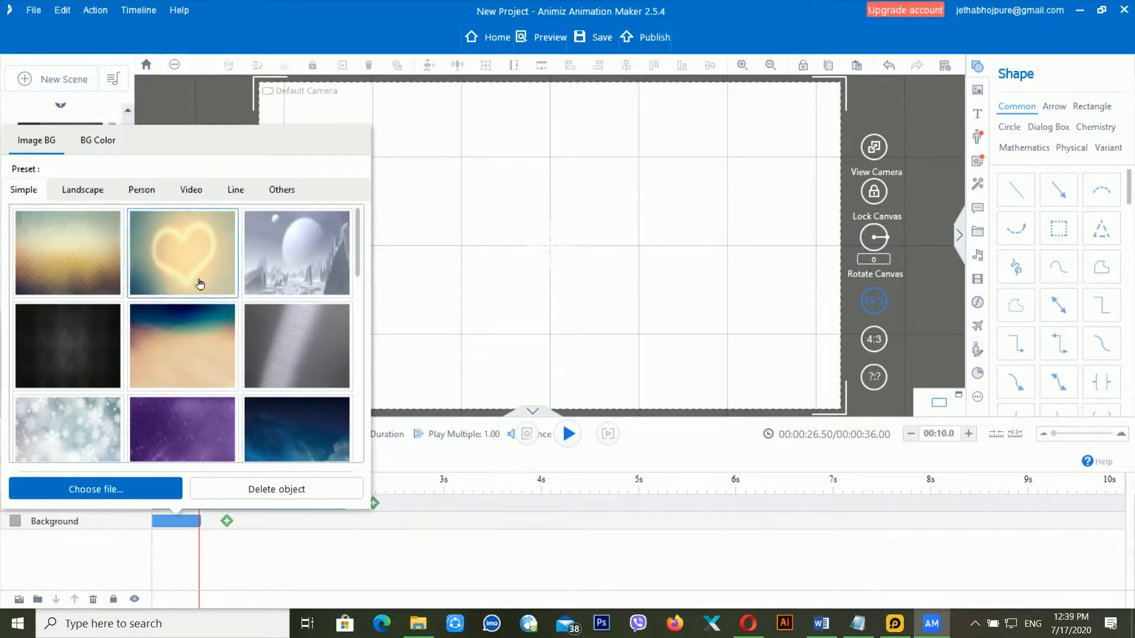
{"action": "scroll", "coordinate": [198, 284], "scroll_direction": "down", "scroll_amount": 3}
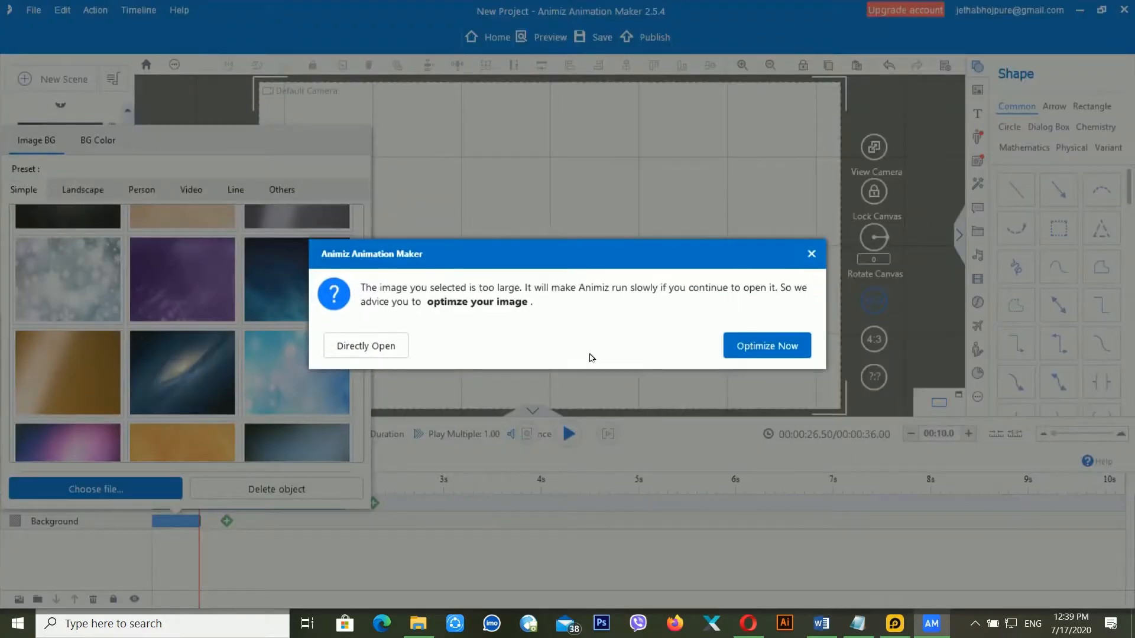
{"action": "left_click", "coordinate": [786, 347]}
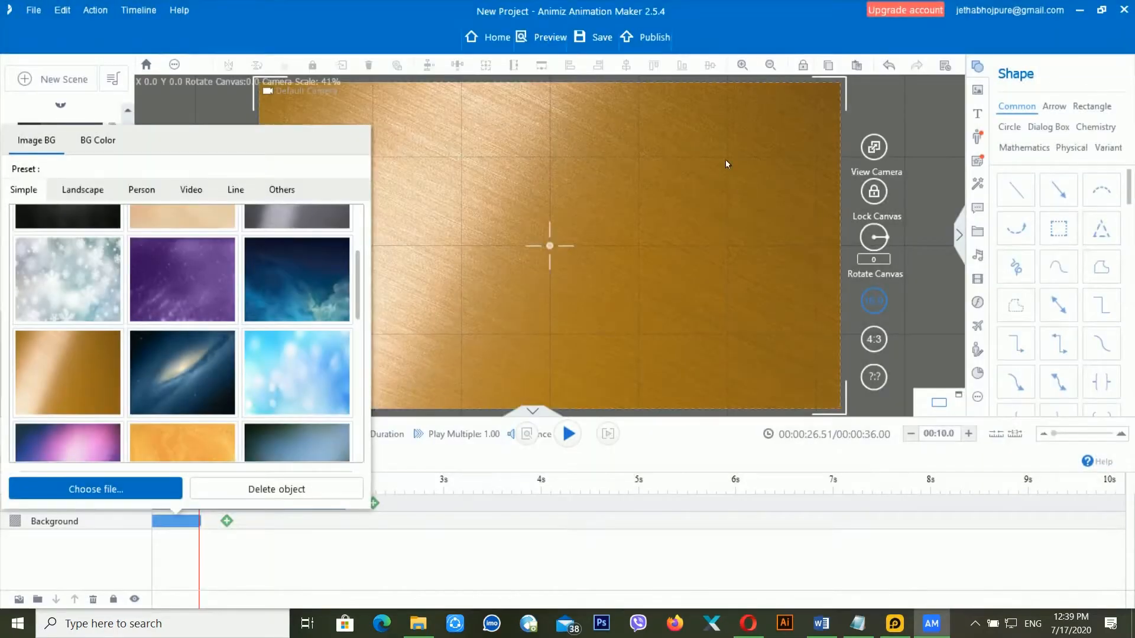
{"action": "left_click", "coordinate": [440, 143]}
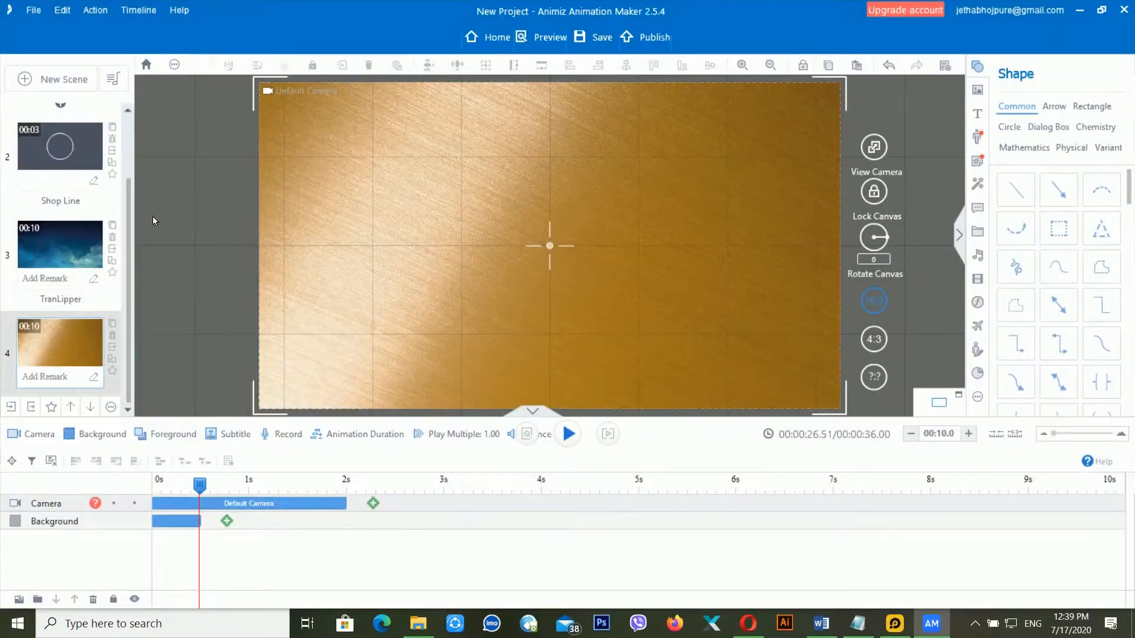
{"action": "left_click", "coordinate": [73, 240]}
{"action": "scroll", "coordinate": [74, 240], "scroll_direction": "up", "scroll_amount": 2}
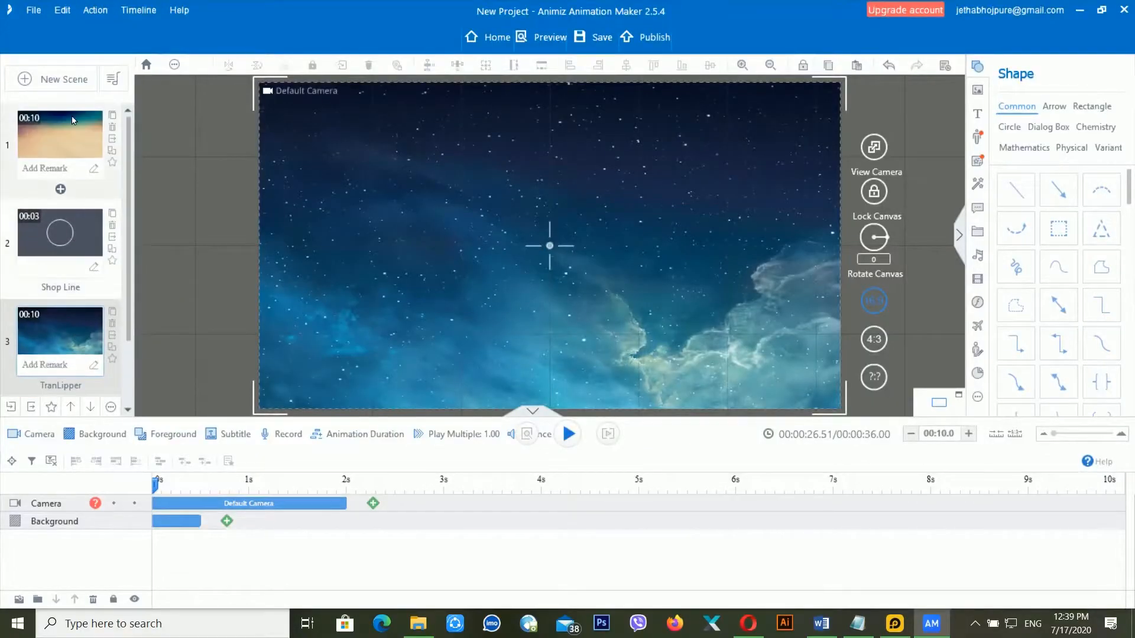
{"action": "scroll", "coordinate": [73, 256], "scroll_direction": "down", "scroll_amount": 2}
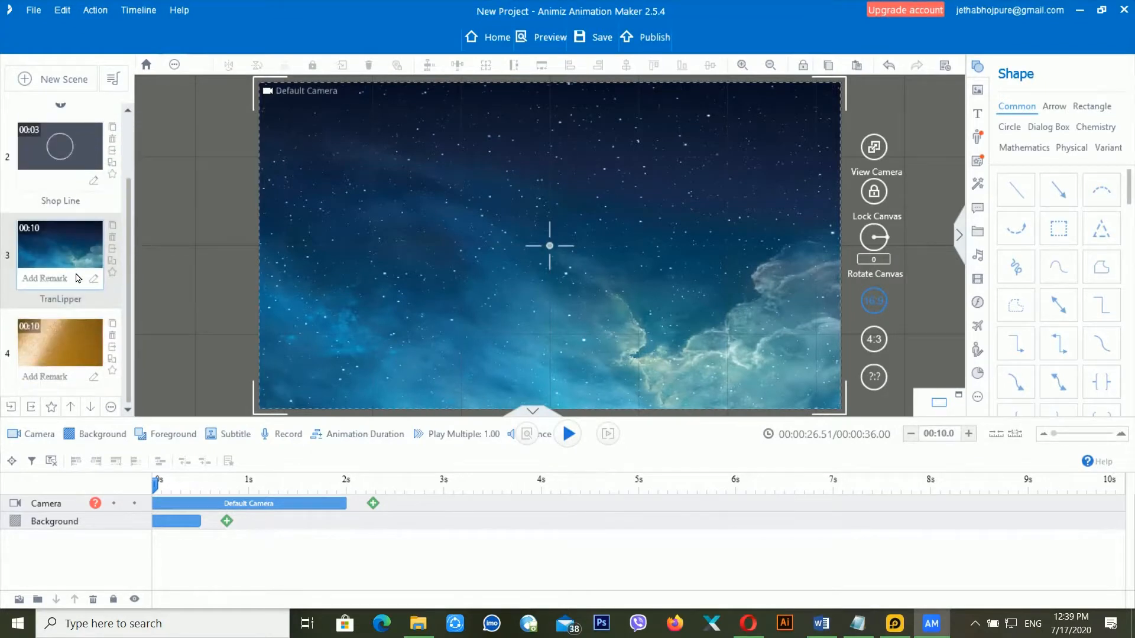
- Switch from scene 1 to scene 2's animated circle, then bring up the scene transition choices
{"action": "scroll", "coordinate": [75, 278], "scroll_direction": "up", "scroll_amount": 2}
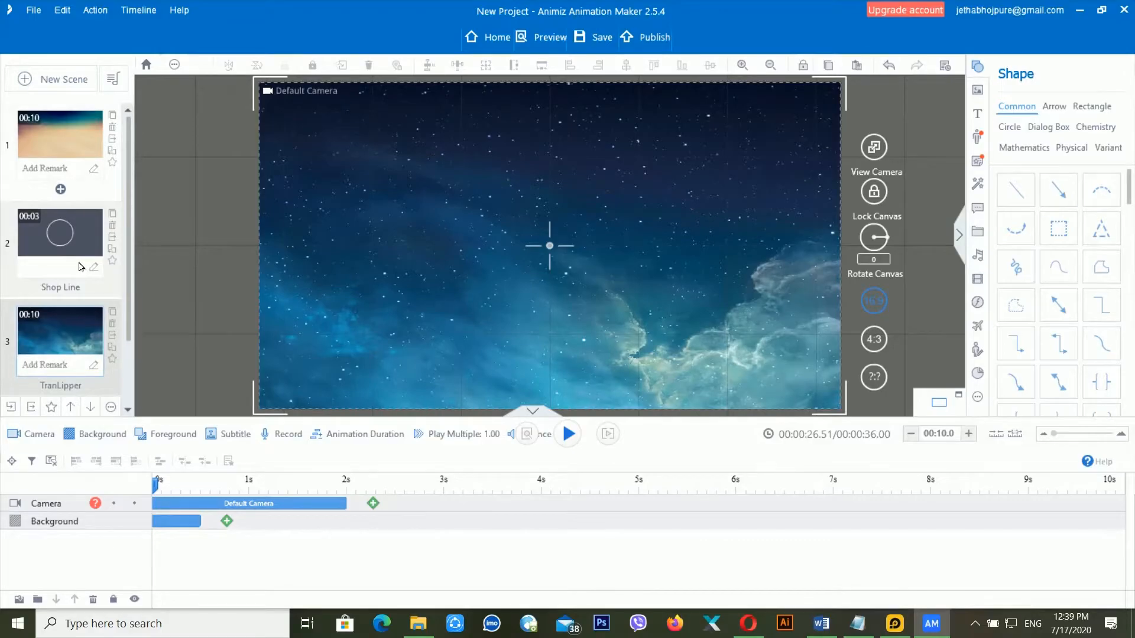
{"action": "left_click", "coordinate": [72, 146]}
{"action": "left_click", "coordinate": [90, 229]}
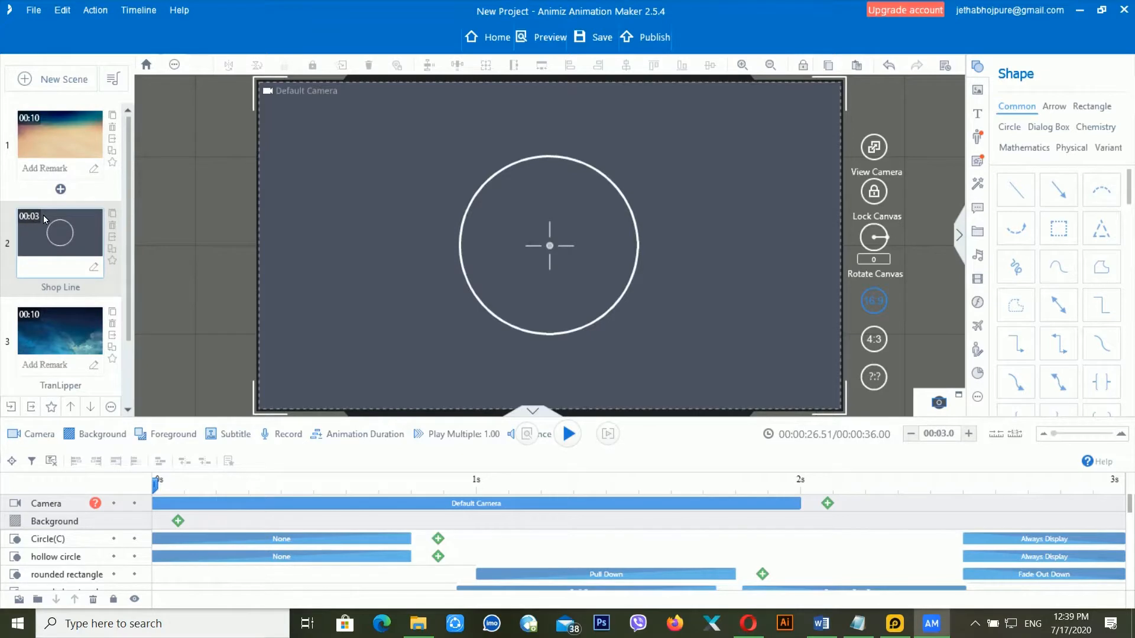
{"action": "left_click", "coordinate": [61, 190]}
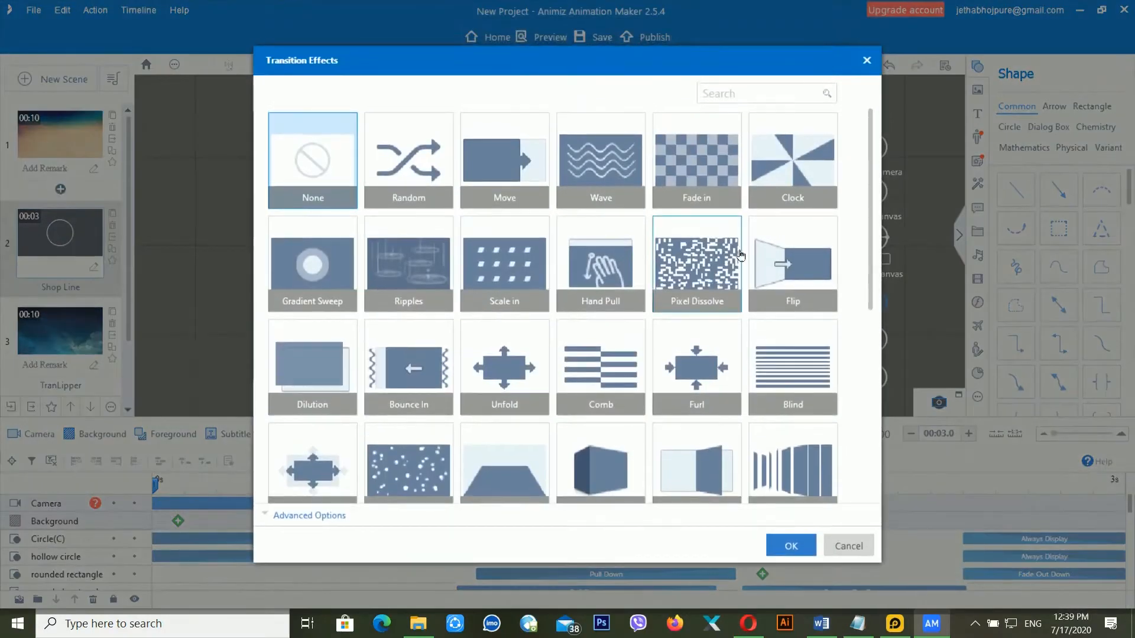
{"action": "scroll", "coordinate": [741, 255], "scroll_direction": "down", "scroll_amount": 1}
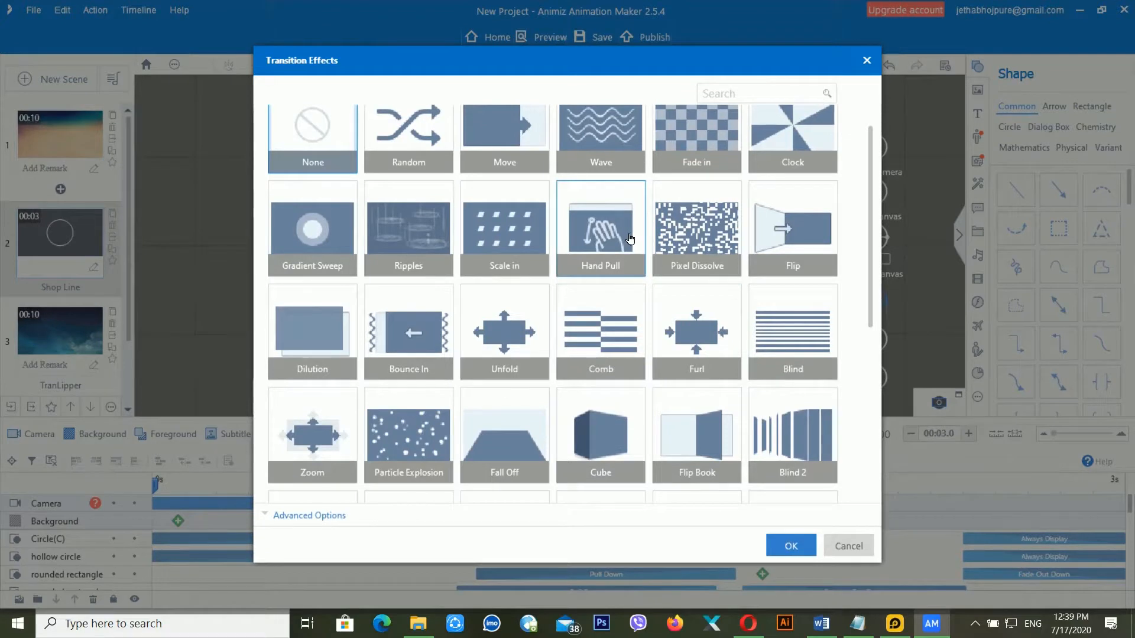
{"action": "left_click", "coordinate": [630, 238]}
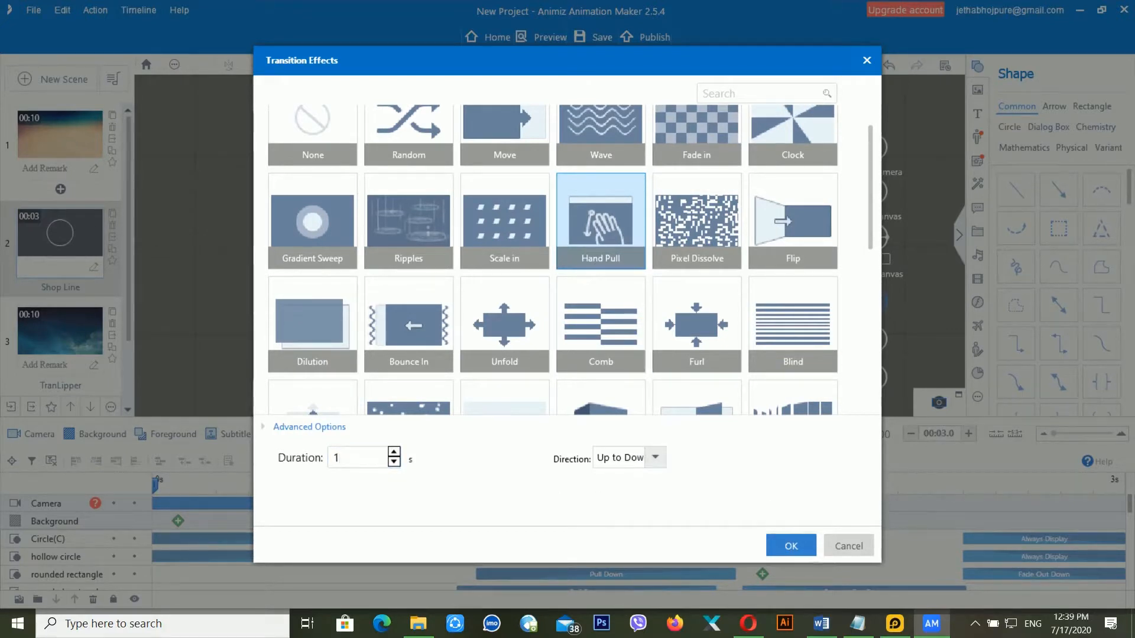
{"action": "left_click", "coordinate": [802, 553]}
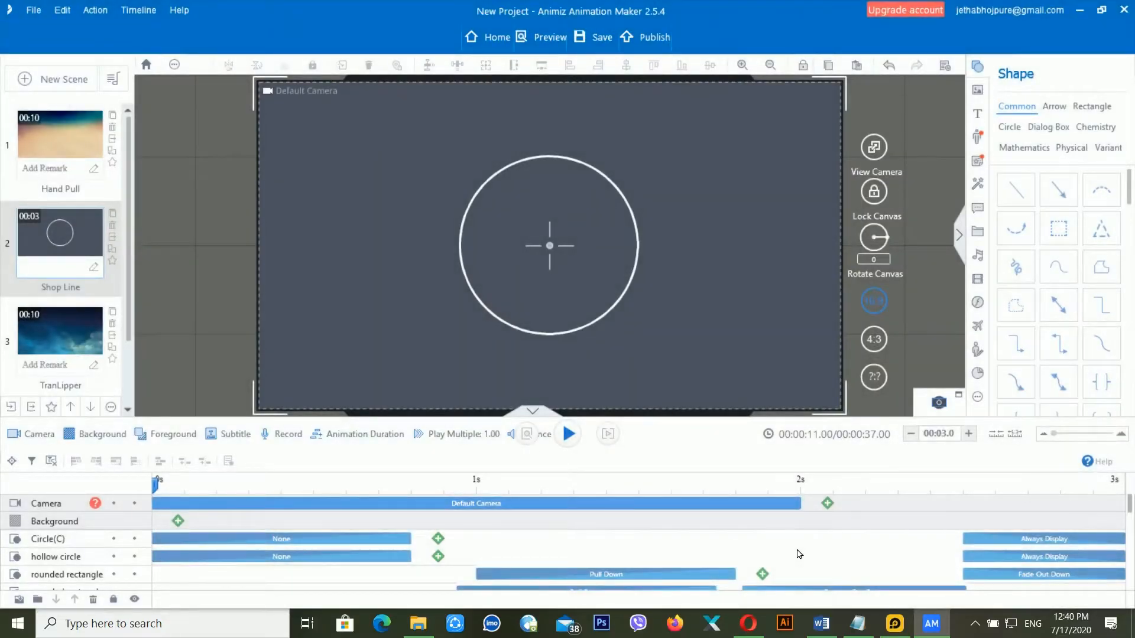
{"action": "left_click", "coordinate": [58, 193]}
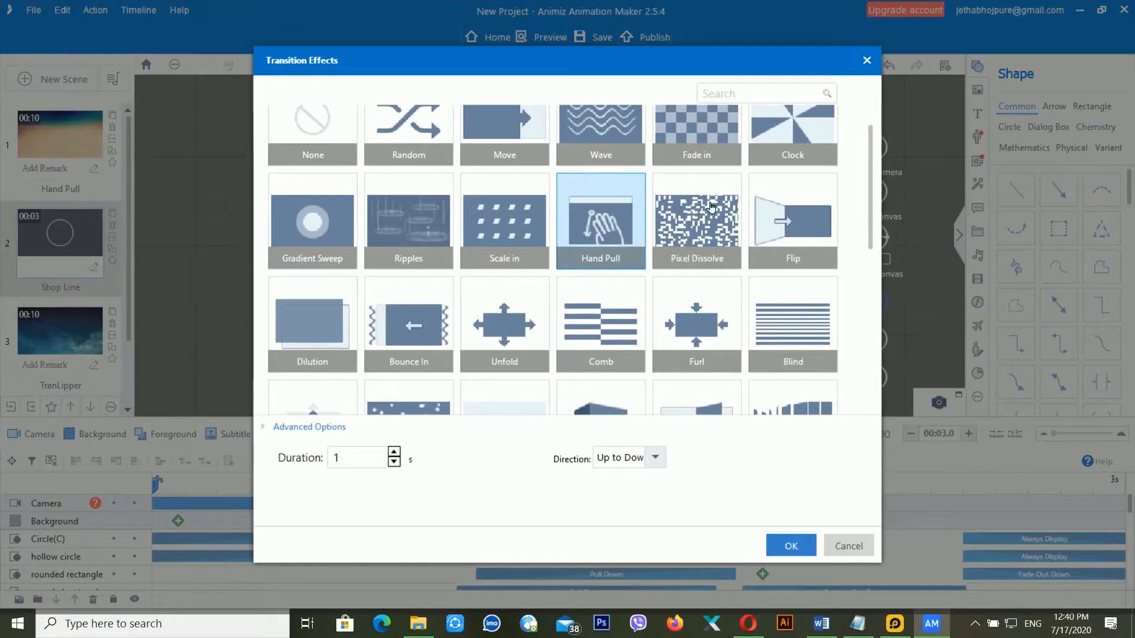
{"action": "left_click", "coordinate": [867, 60]}
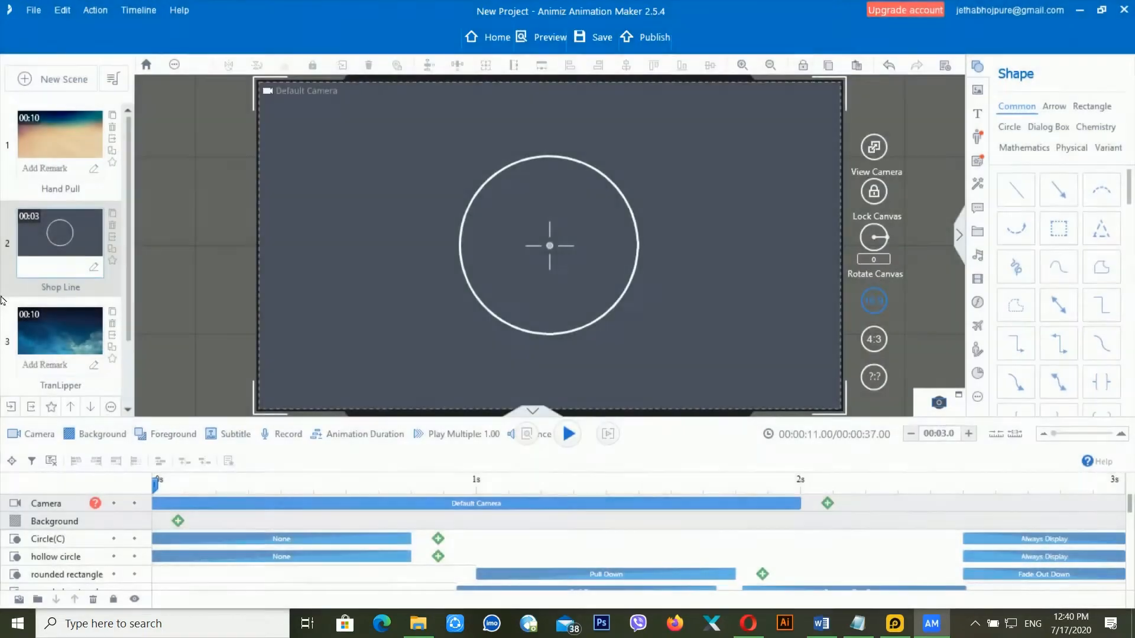
{"action": "left_click", "coordinate": [66, 292]}
{"action": "scroll", "coordinate": [584, 297], "scroll_direction": "up", "scroll_amount": 3}
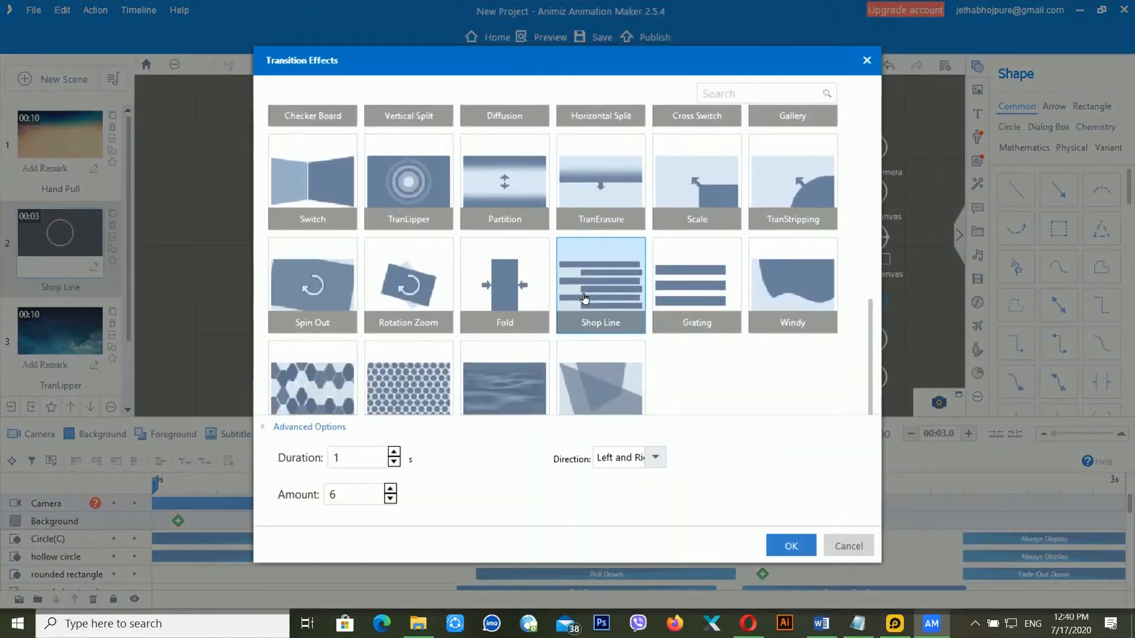
{"action": "scroll", "coordinate": [584, 298], "scroll_direction": "up", "scroll_amount": 8}
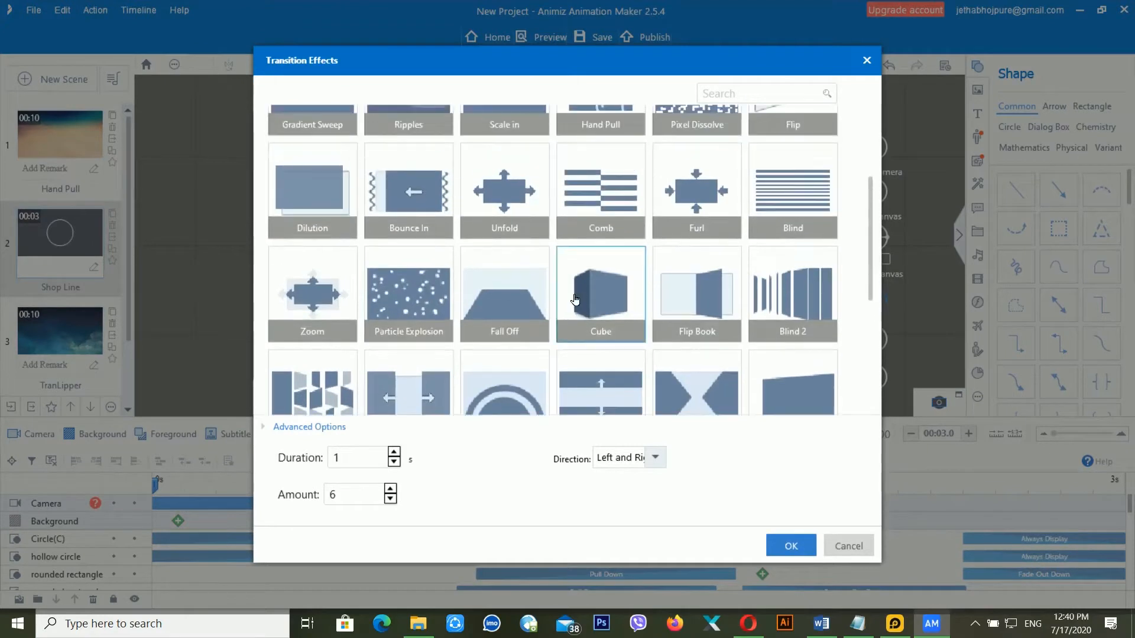
{"action": "scroll", "coordinate": [572, 300], "scroll_direction": "up", "scroll_amount": 1}
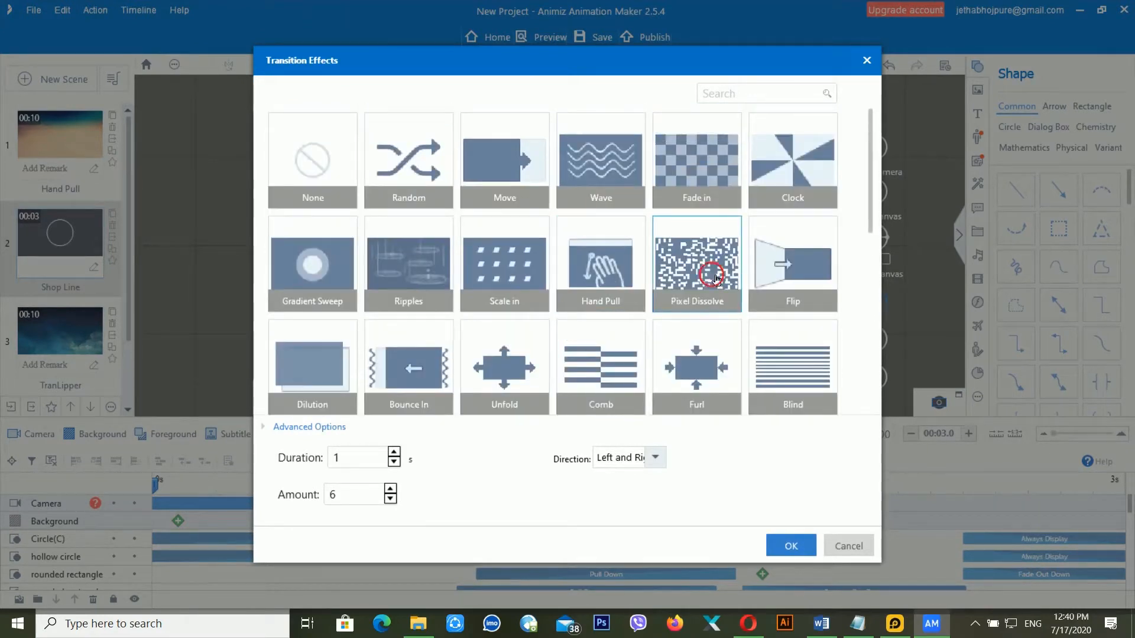
{"action": "left_click", "coordinate": [717, 281]}
{"action": "left_click", "coordinate": [325, 295]}
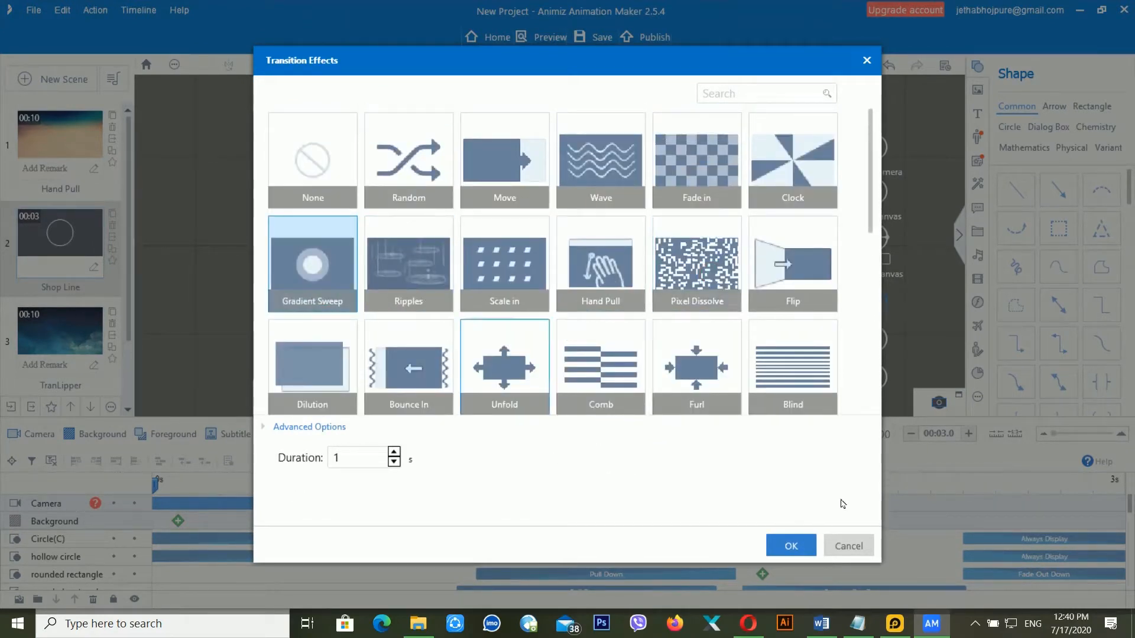
{"action": "left_click", "coordinate": [791, 545]}
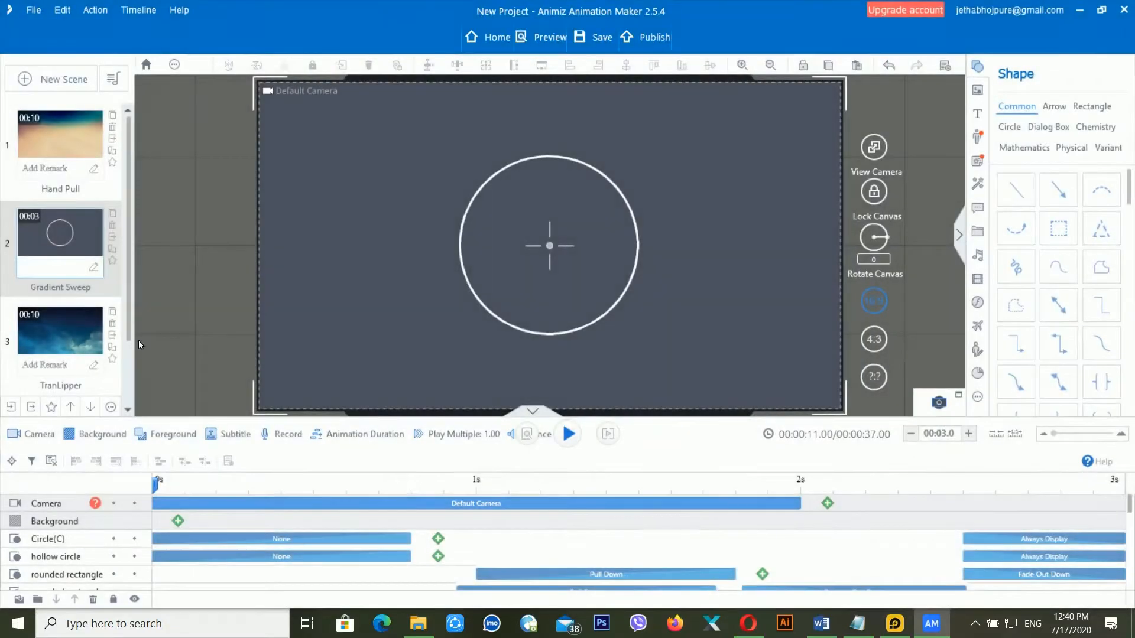
{"action": "left_click", "coordinate": [83, 346]}
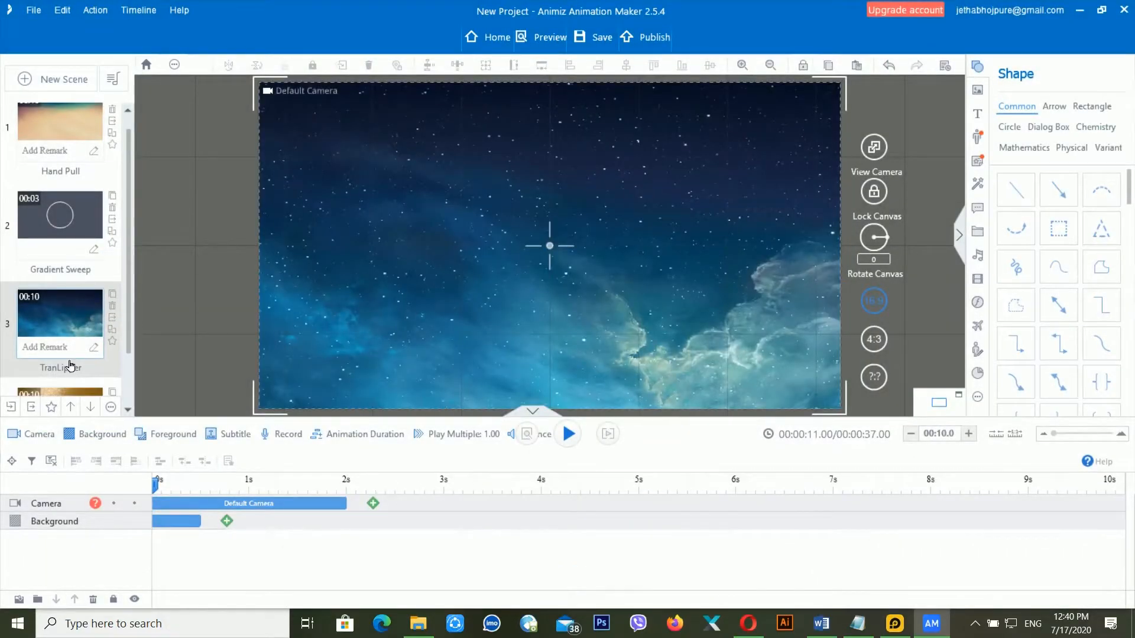
{"action": "left_click", "coordinate": [70, 366]}
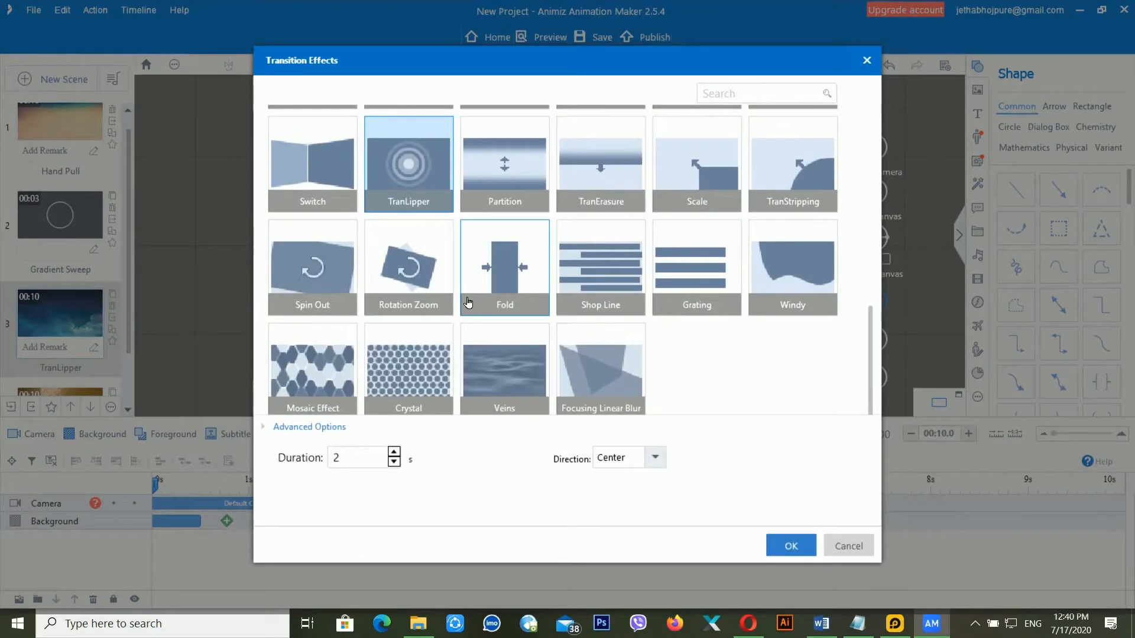
{"action": "left_click", "coordinate": [325, 171]}
{"action": "left_click", "coordinate": [792, 545]}
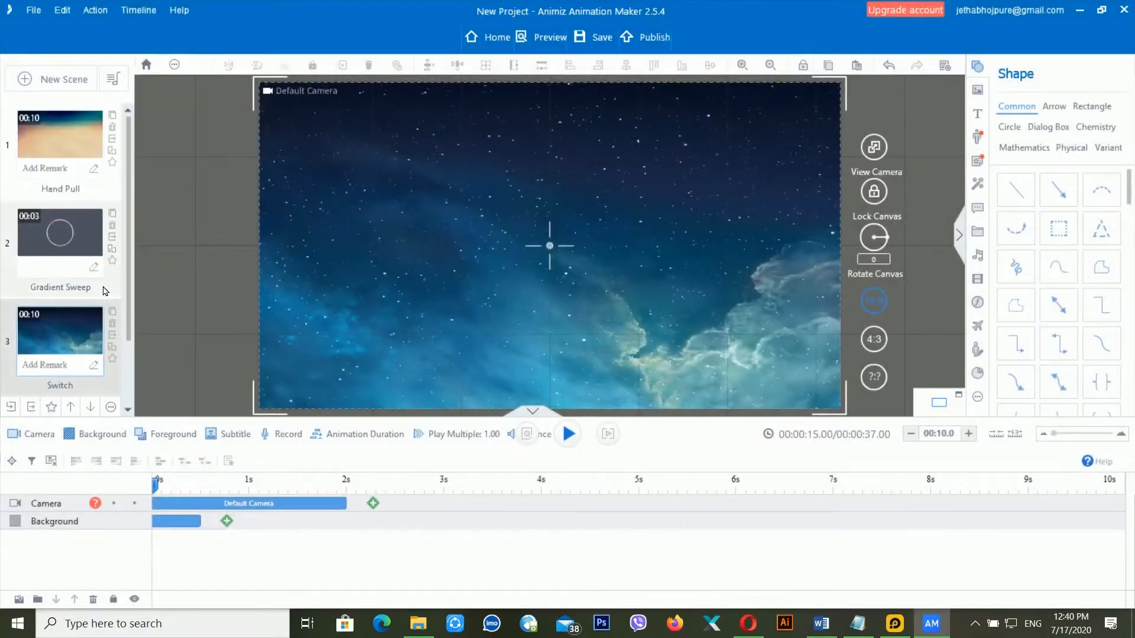
{"action": "scroll", "coordinate": [105, 290], "scroll_direction": "down", "scroll_amount": 2}
{"action": "scroll", "coordinate": [106, 291], "scroll_direction": "up", "scroll_amount": 2}
{"action": "scroll", "coordinate": [79, 201], "scroll_direction": "down", "scroll_amount": 1}
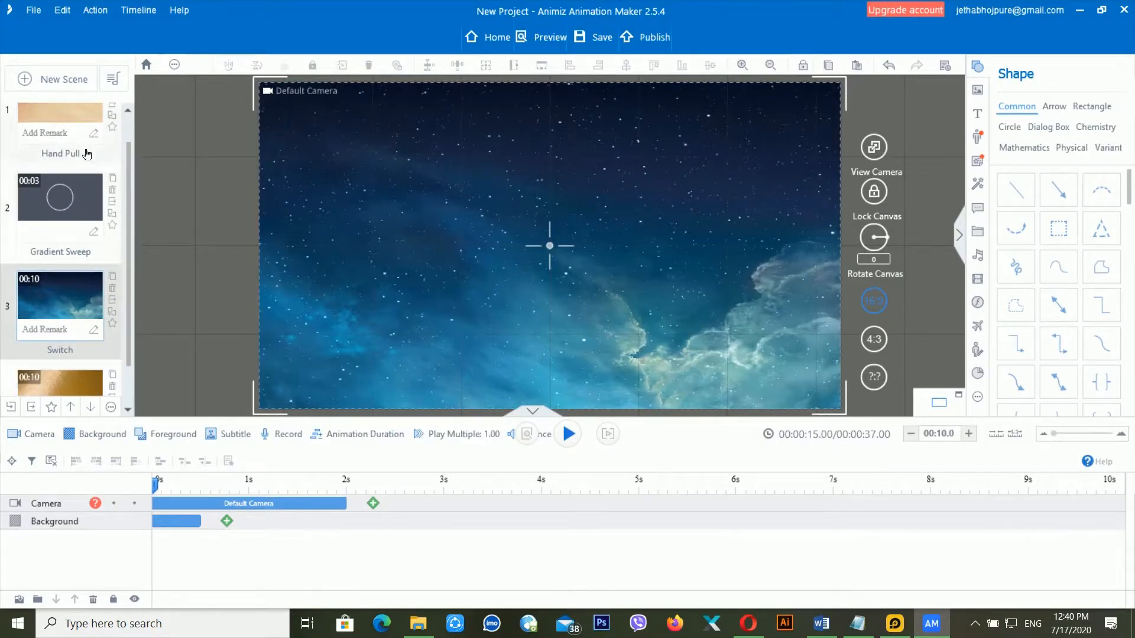
{"action": "scroll", "coordinate": [94, 323], "scroll_direction": "down", "scroll_amount": 4}
{"action": "scroll", "coordinate": [88, 345], "scroll_direction": "up", "scroll_amount": 4}
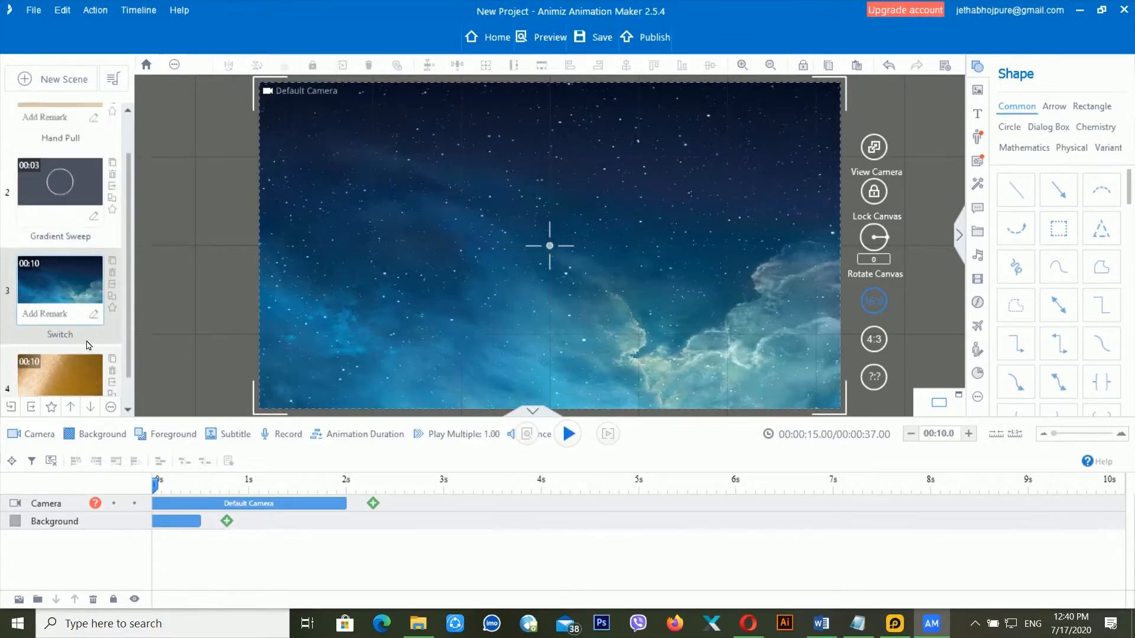
{"action": "scroll", "coordinate": [86, 343], "scroll_direction": "up", "scroll_amount": 2}
{"action": "scroll", "coordinate": [86, 314], "scroll_direction": "down", "scroll_amount": 2}
{"action": "scroll", "coordinate": [87, 315], "scroll_direction": "up", "scroll_amount": 2}
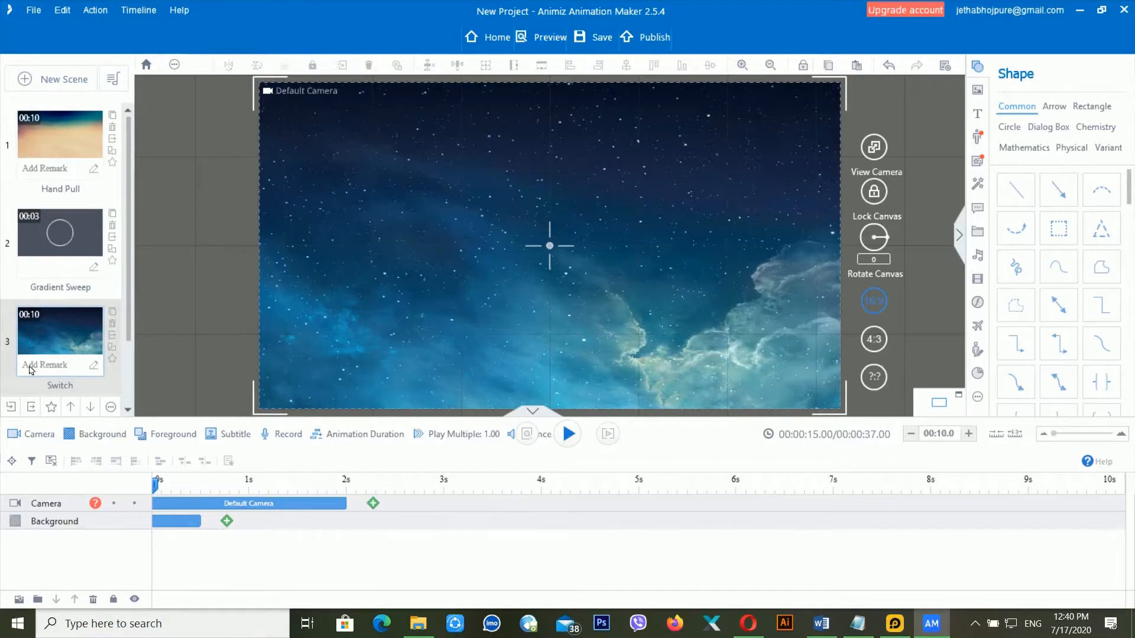
- Play back the Hand Pull scene and preview the whole project from the start
{"action": "left_click", "coordinate": [75, 144]}
{"action": "key", "text": "space"}
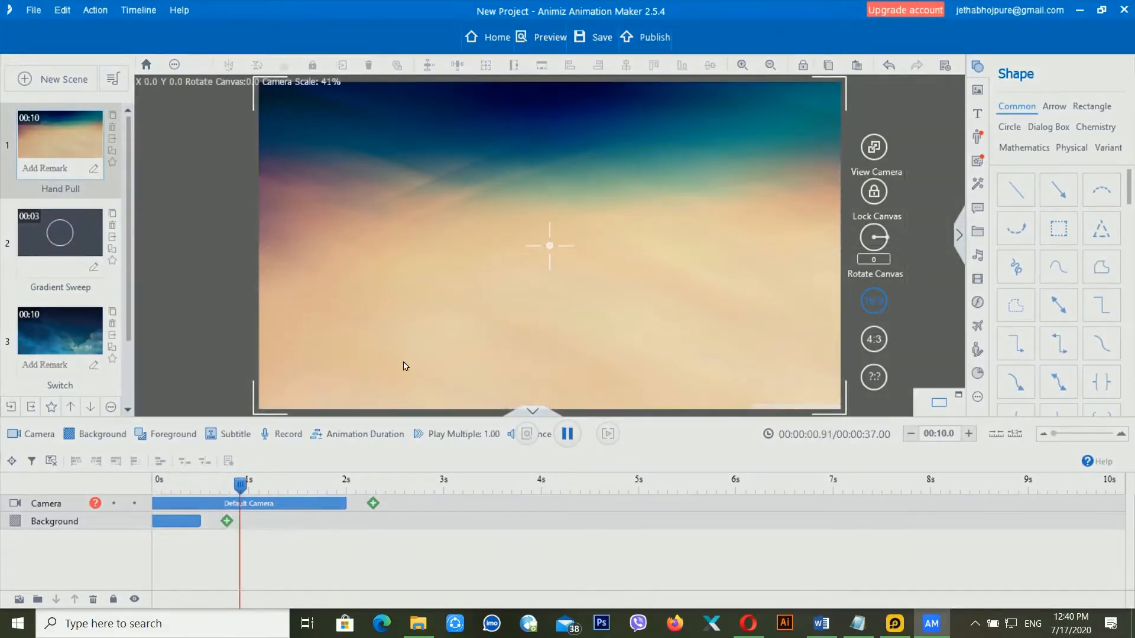
{"action": "key", "text": "space"}
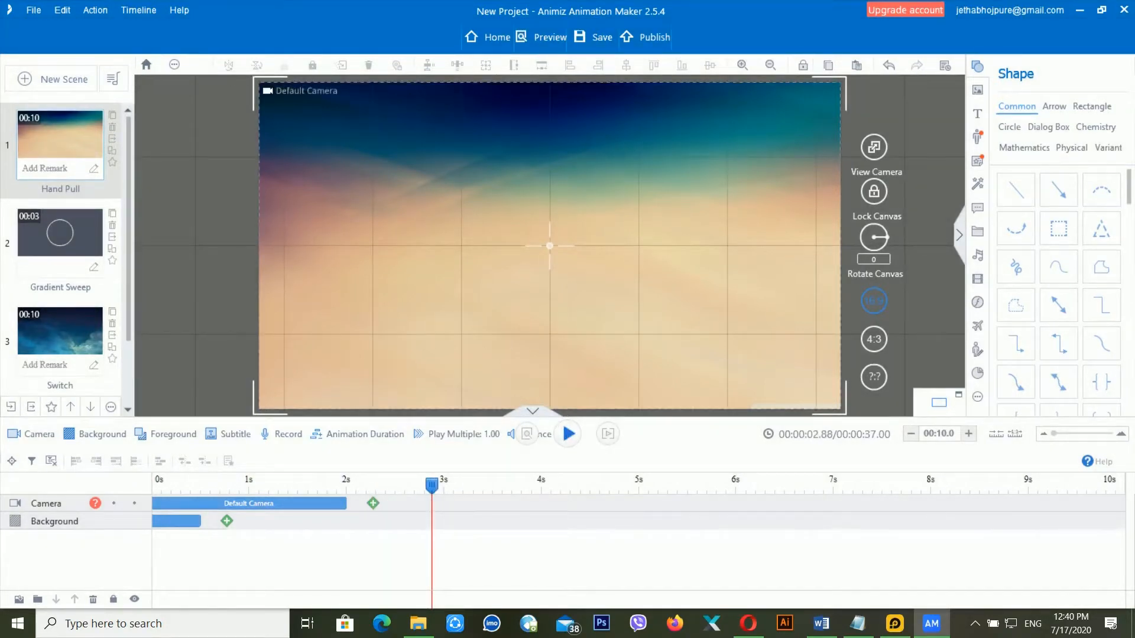
{"action": "left_click", "coordinate": [544, 38]}
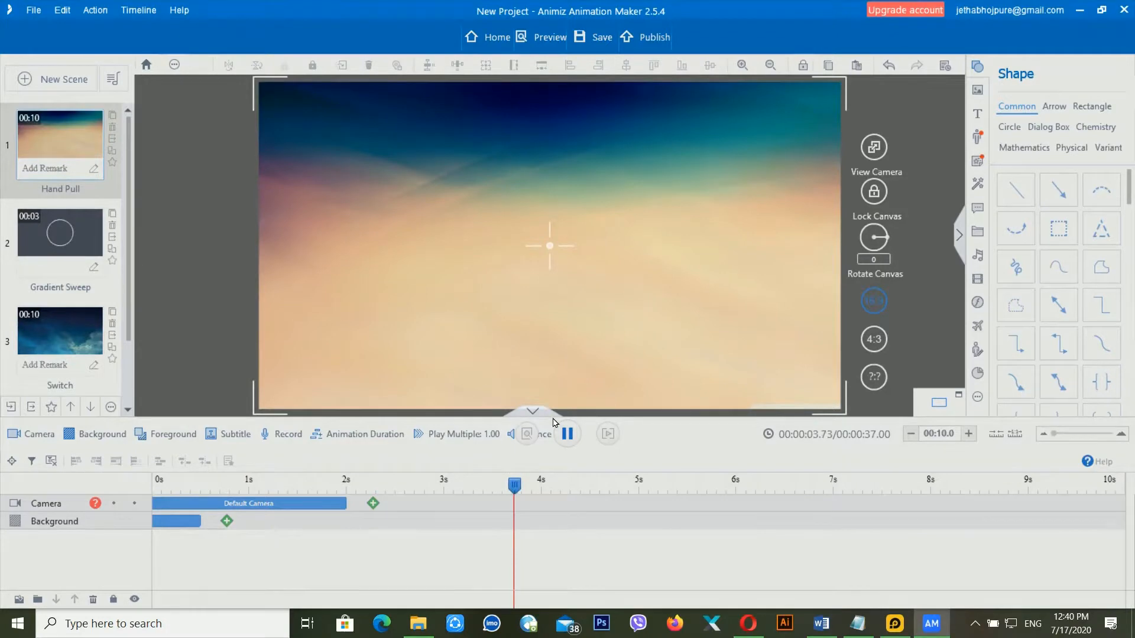
{"action": "left_click", "coordinate": [567, 434]}
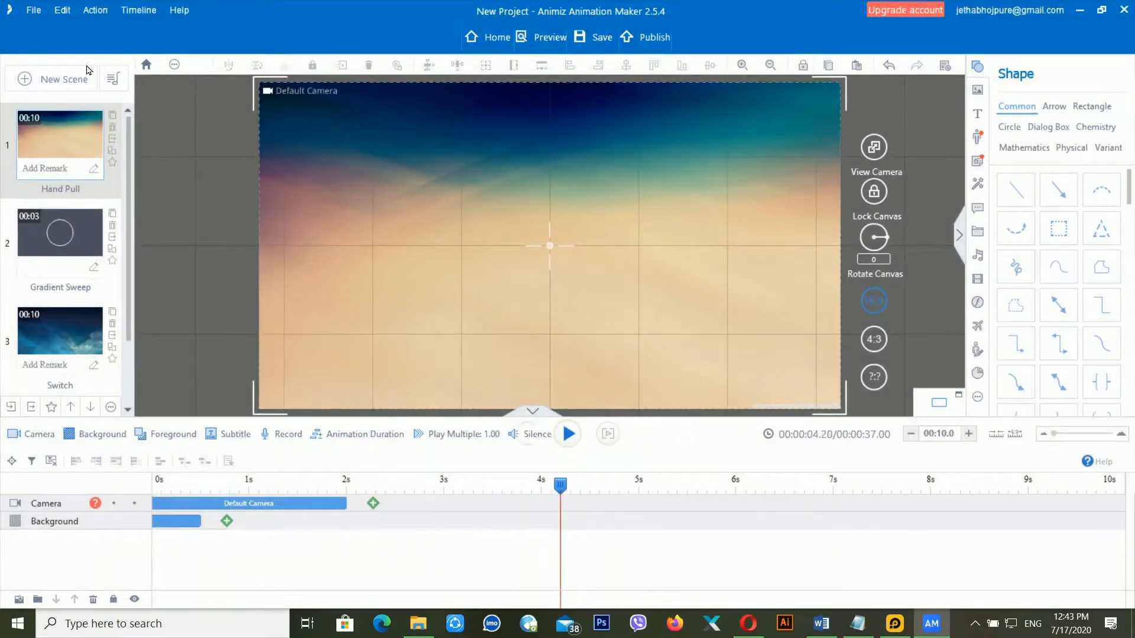
{"action": "left_click", "coordinate": [671, 45]}
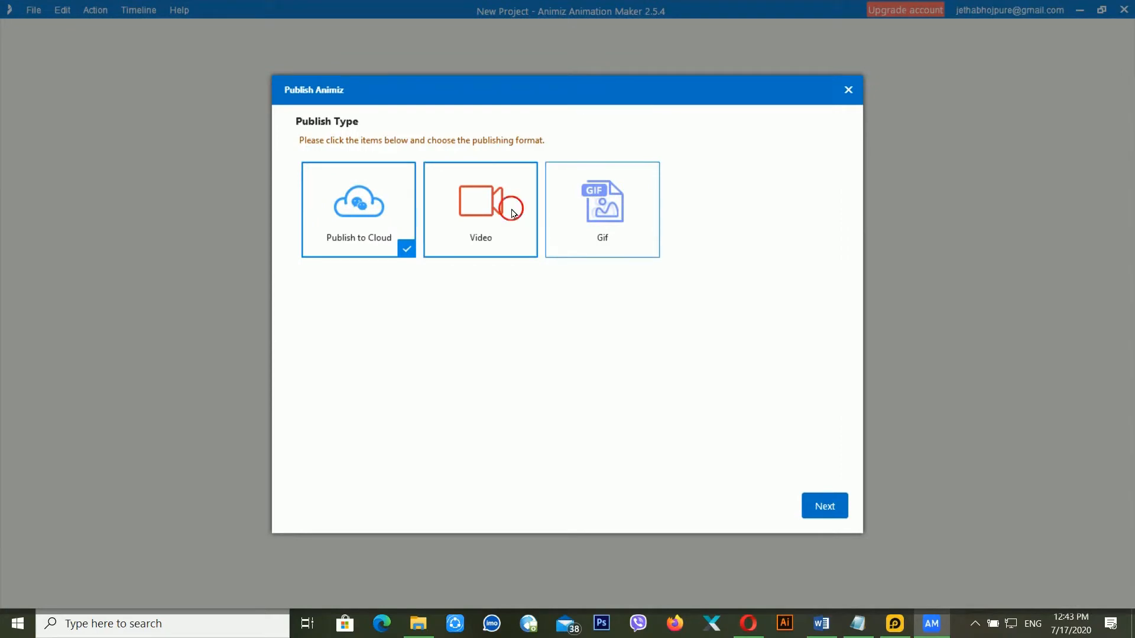
- Publish the project as a 576P video named demo.mp4 and watch it in VLC
{"action": "left_click", "coordinate": [513, 214]}
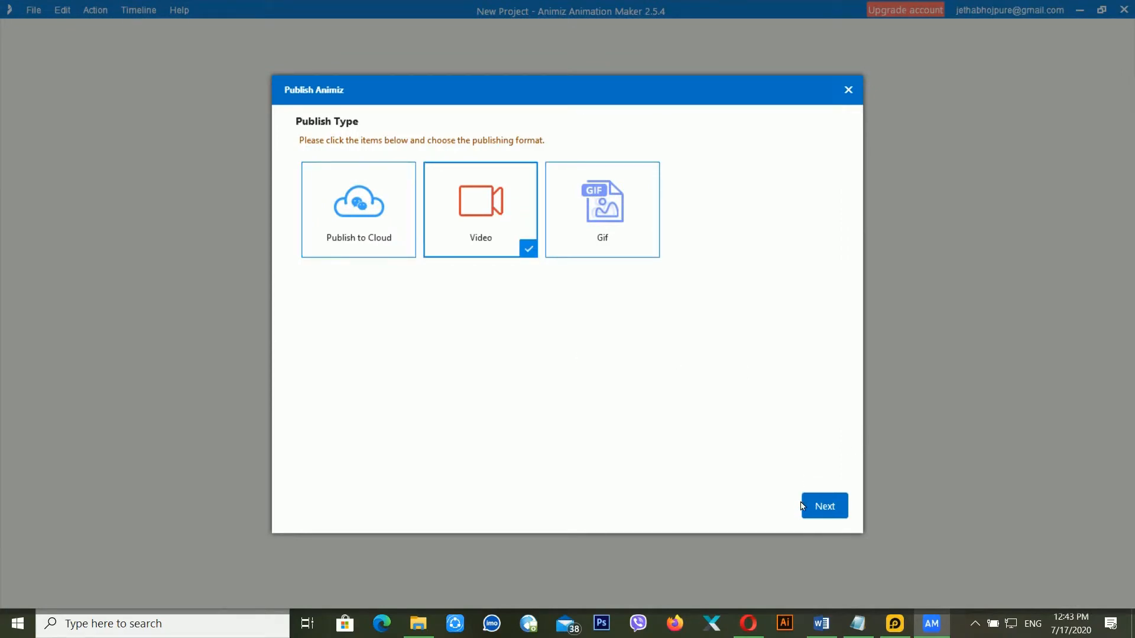
{"action": "left_click", "coordinate": [823, 507]}
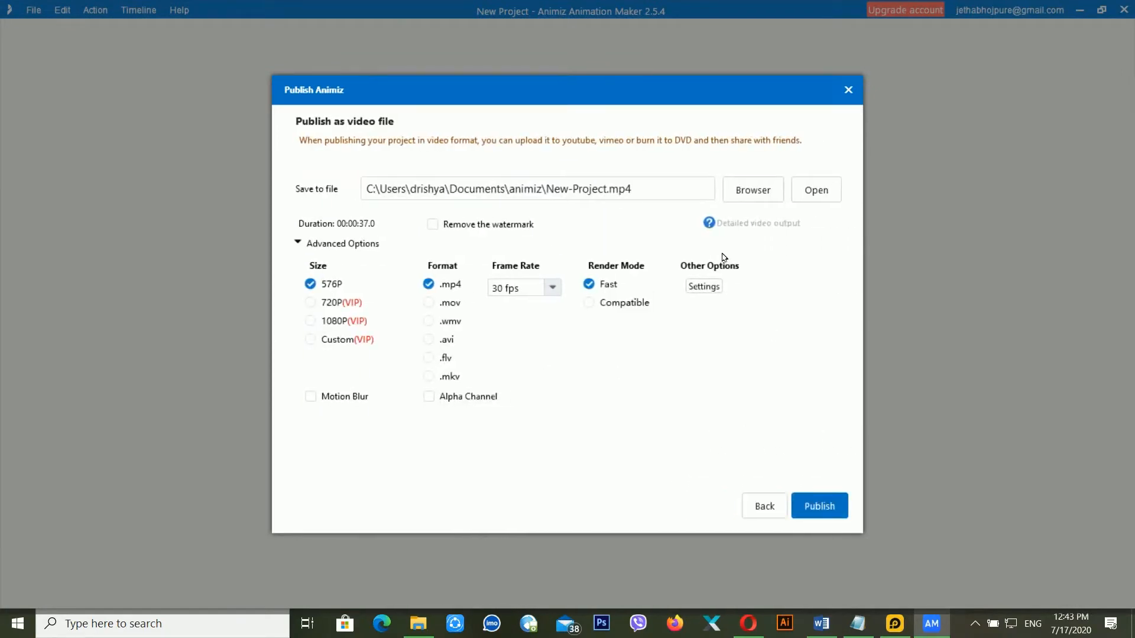
{"action": "left_click", "coordinate": [629, 194]}
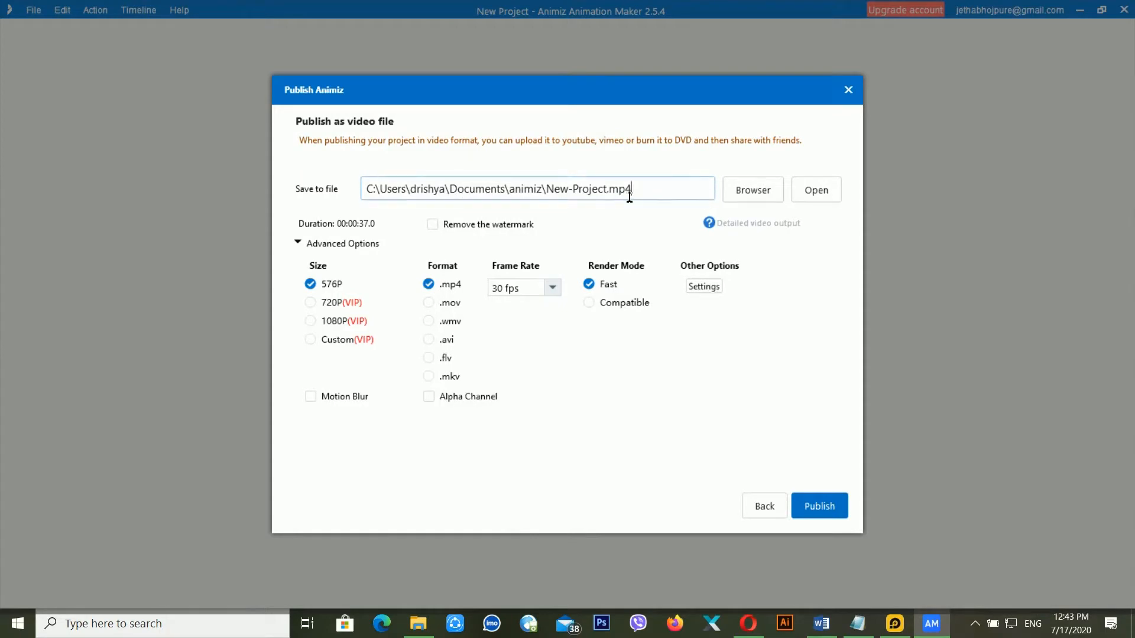
{"action": "left_click_drag", "start_coordinate": [555, 190], "coordinate": [613, 195]}
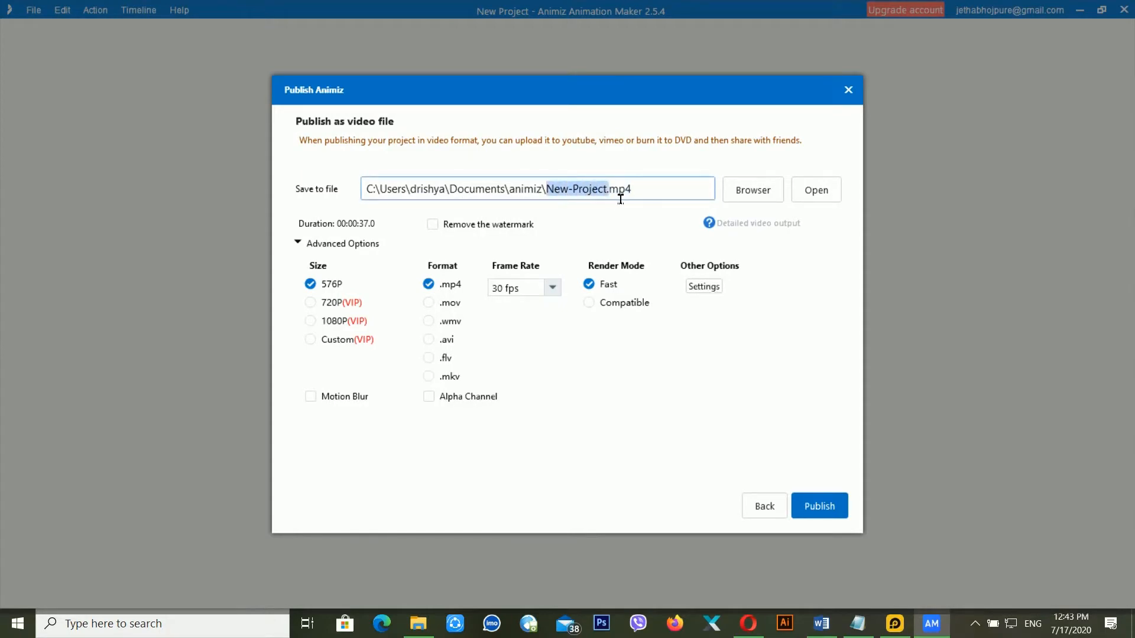
{"action": "left_click", "coordinate": [613, 196]}
{"action": "key", "text": "BackSpace"}
{"action": "key", "text": "BackSpace"}
{"action": "key", "text": "BackSpace"}
{"action": "key", "text": "BackSpace"}
{"action": "key", "text": "BackSpace"}
{"action": "key", "text": "BackSpace"}
{"action": "key", "text": "BackSpace"}
{"action": "key", "text": "BackSpace"}
{"action": "key", "text": "BackSpace"}
{"action": "key", "text": "BackSpace"}
{"action": "key", "text": "BackSpace"}
{"action": "key", "text": "BackSpace"}
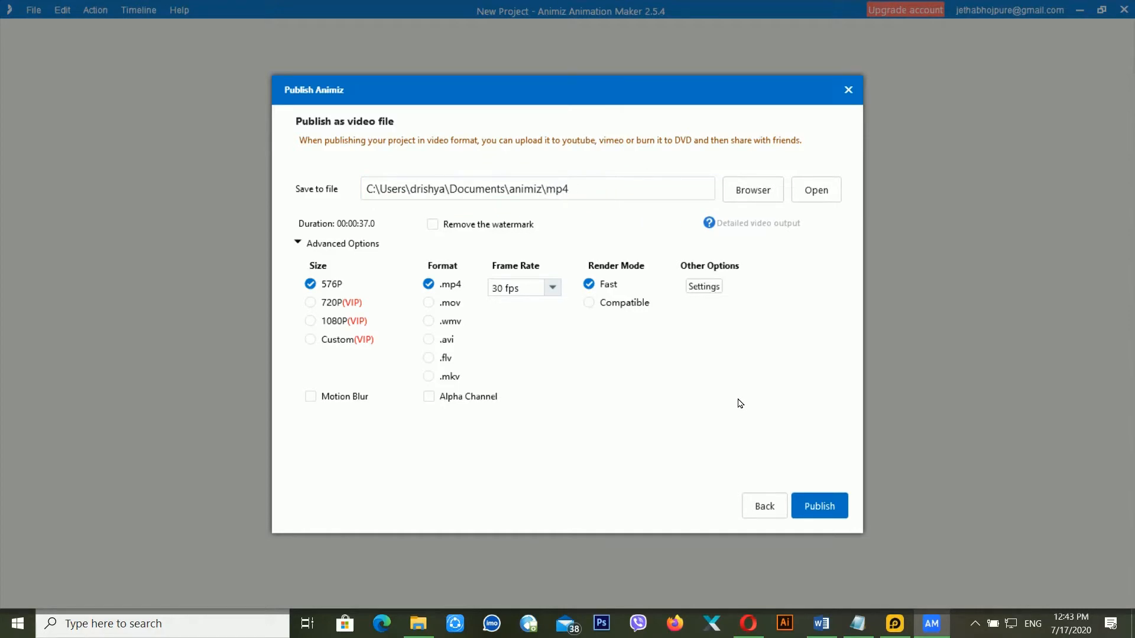
{"action": "type", "text": "demo."}
{"action": "left_click", "coordinate": [818, 502]}
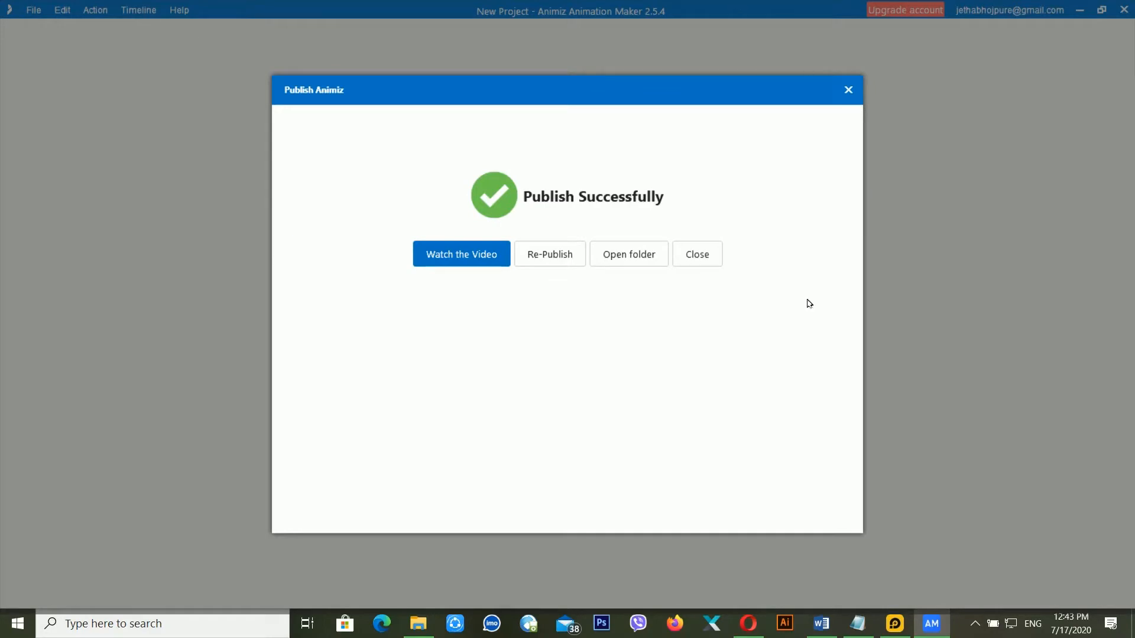
{"action": "left_click", "coordinate": [441, 262]}
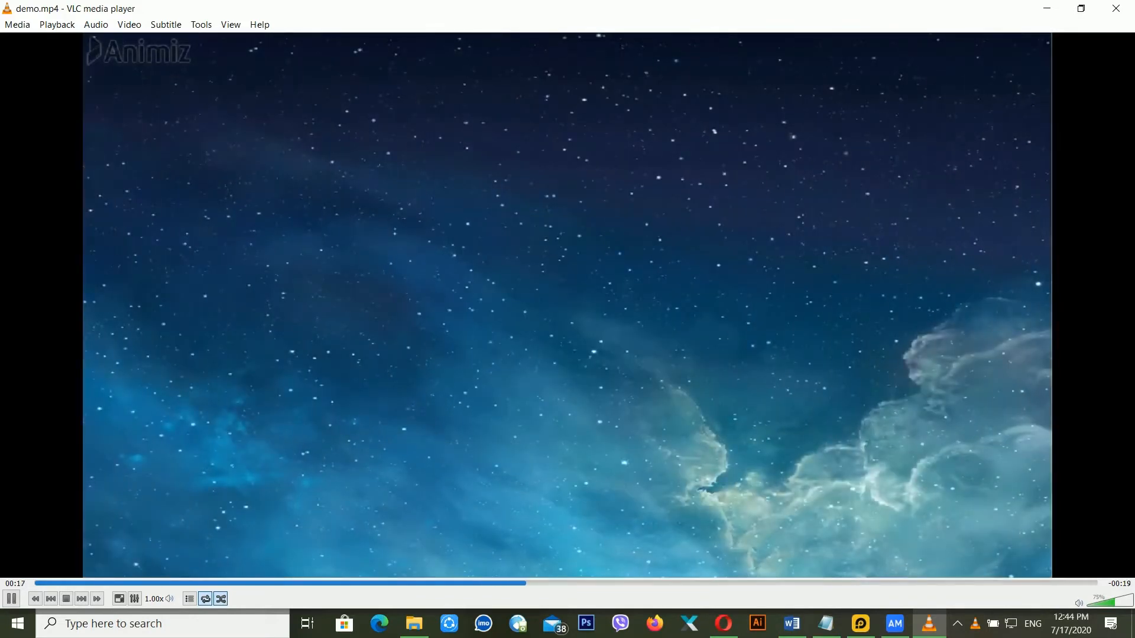
- Jump back and forth along demo.mp4's seek bar to replay the hand and circle scenes, then pause
{"action": "left_click", "coordinate": [291, 584]}
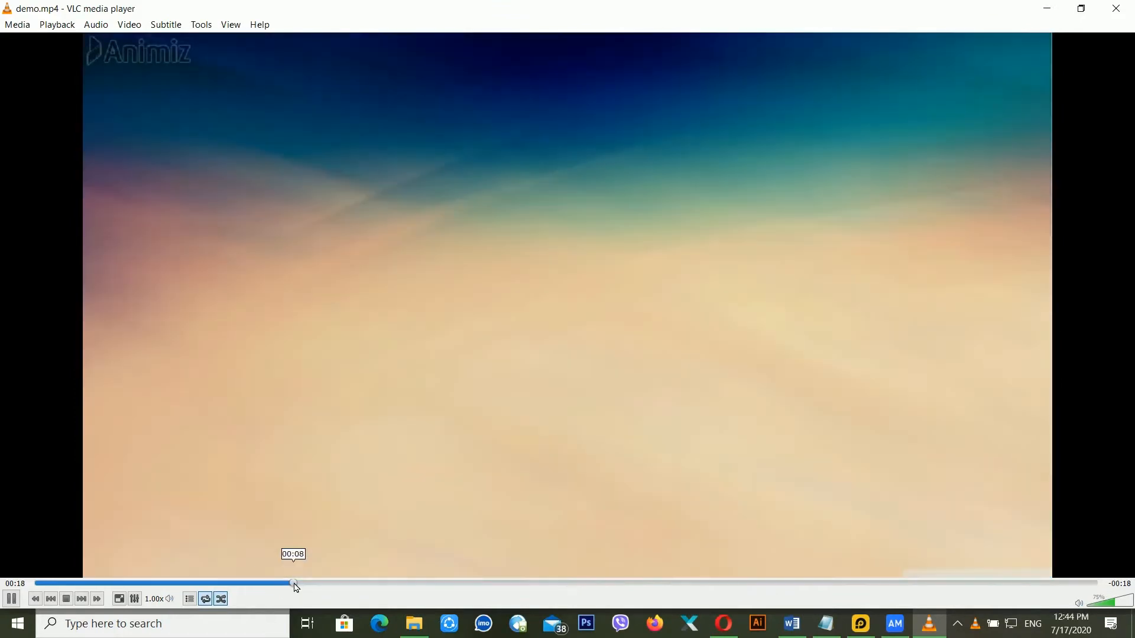
{"action": "left_click", "coordinate": [261, 584]}
{"action": "left_click", "coordinate": [300, 584]}
{"action": "left_click", "coordinate": [326, 584]}
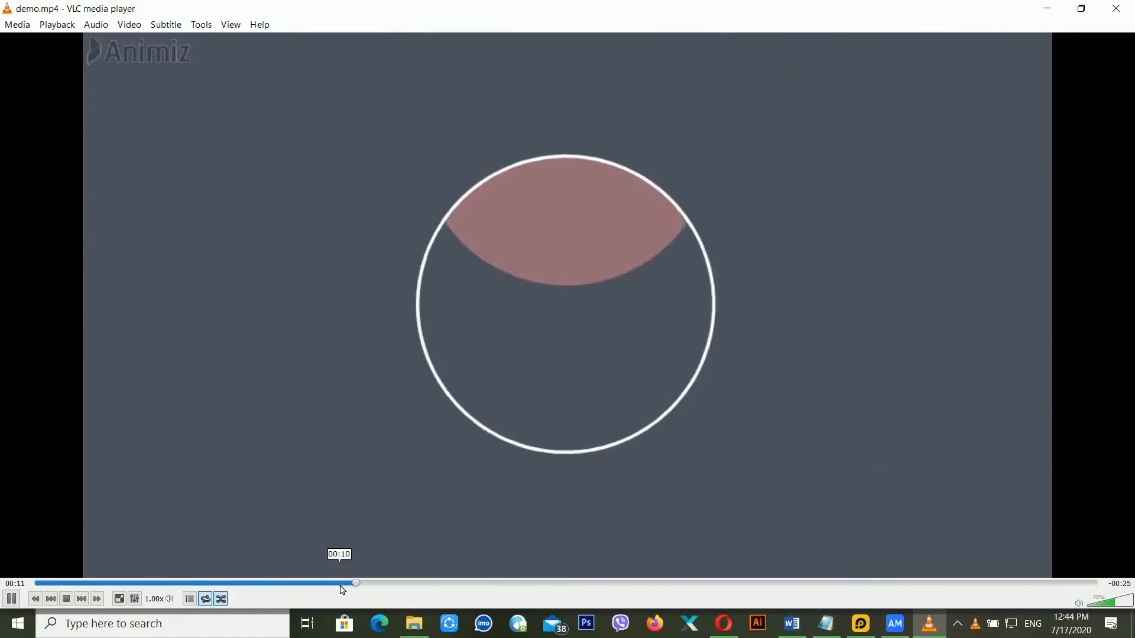
{"action": "left_click", "coordinate": [329, 585]}
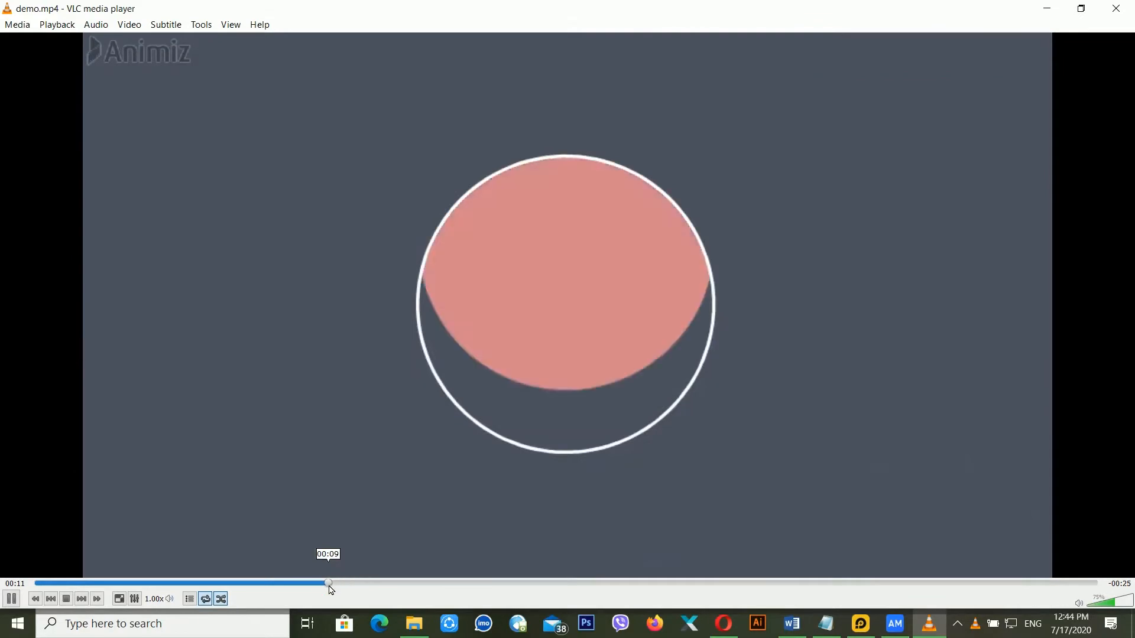
{"action": "left_click", "coordinate": [330, 585]}
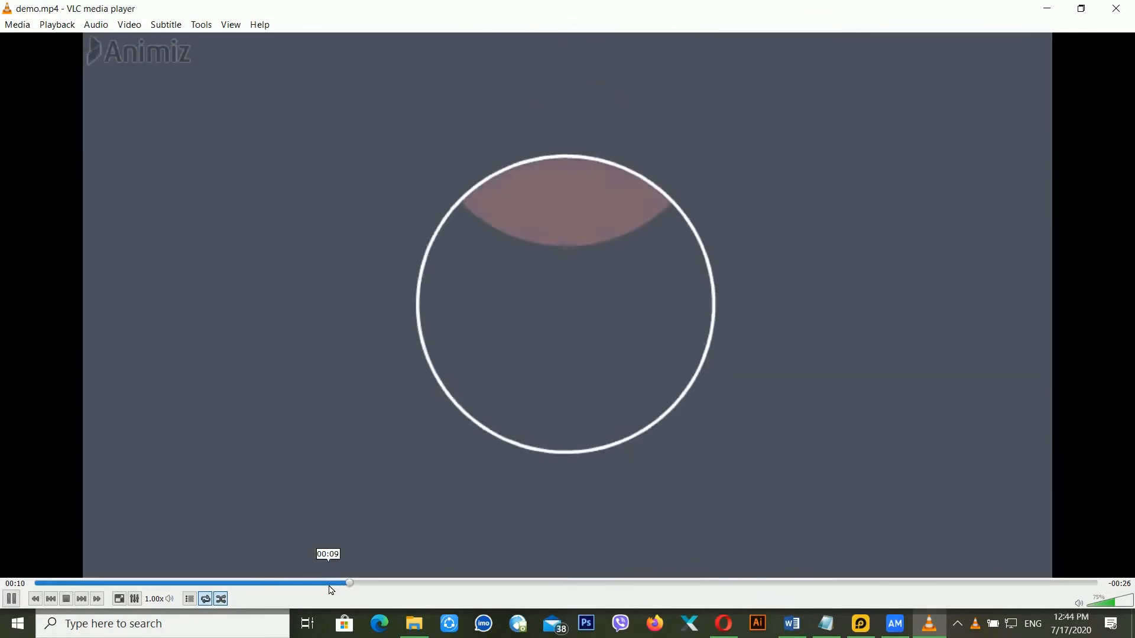
{"action": "left_click", "coordinate": [330, 585]}
{"action": "left_click", "coordinate": [329, 585]}
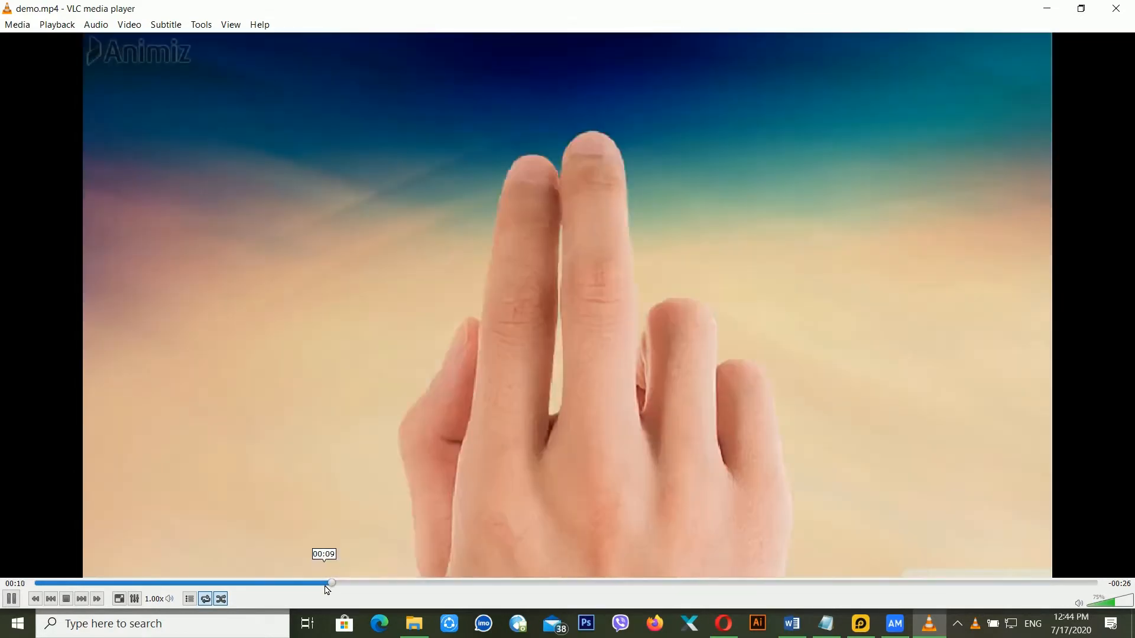
{"action": "left_click", "coordinate": [328, 585]}
{"action": "left_click", "coordinate": [325, 585]}
{"action": "left_click", "coordinate": [326, 585]}
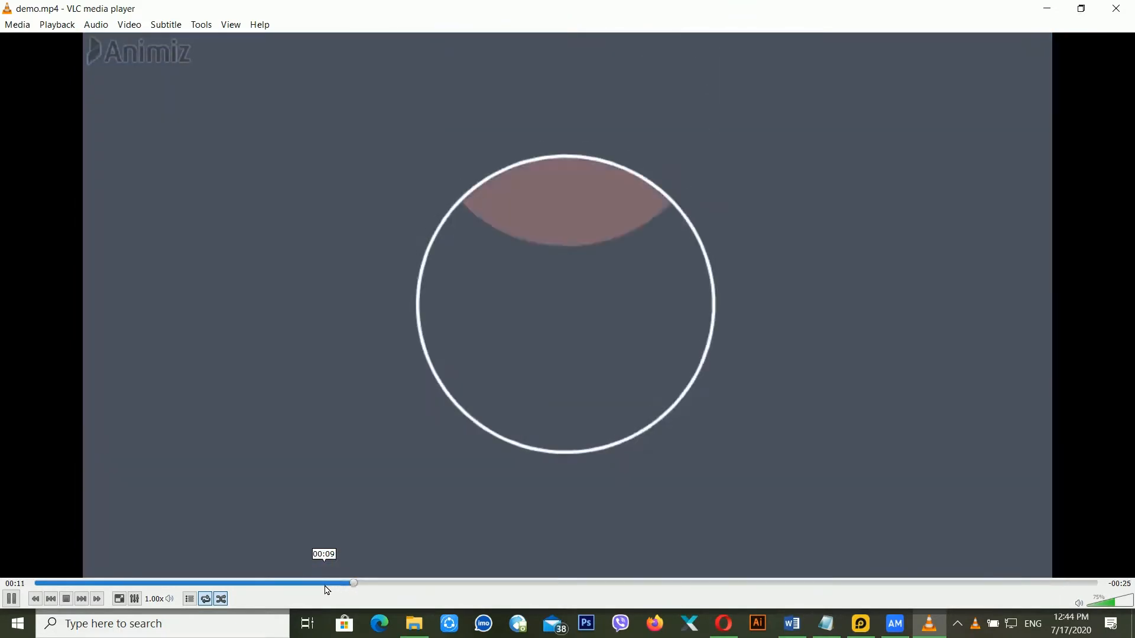
{"action": "key", "text": "space"}
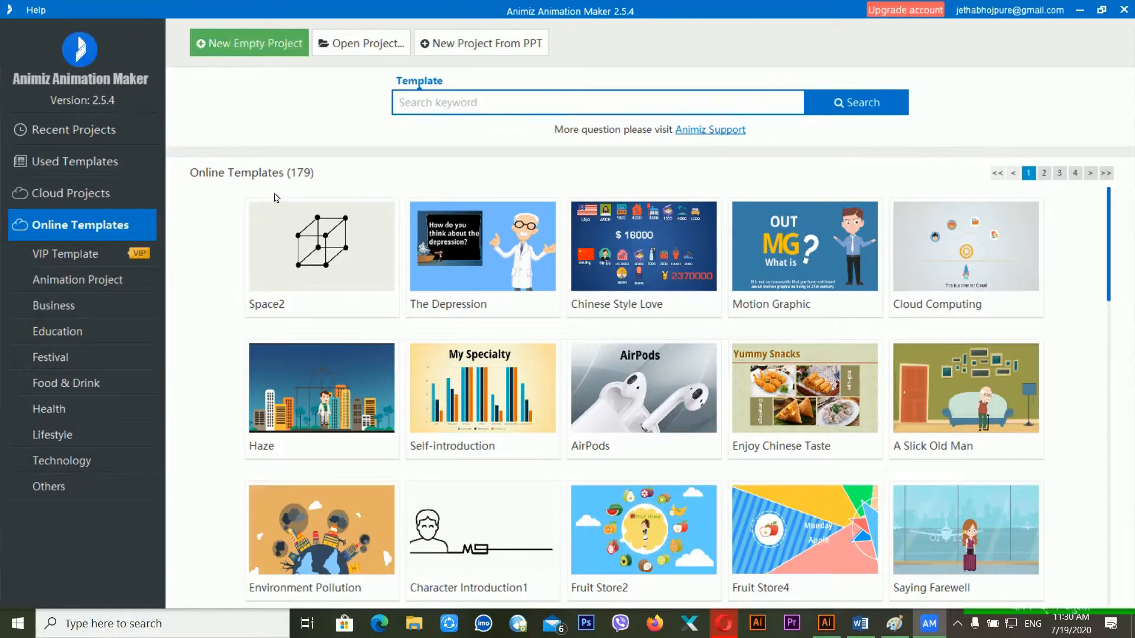
- Create a New Empty Project with one blank 10-second scene and show the text options
{"action": "left_click", "coordinate": [272, 45]}
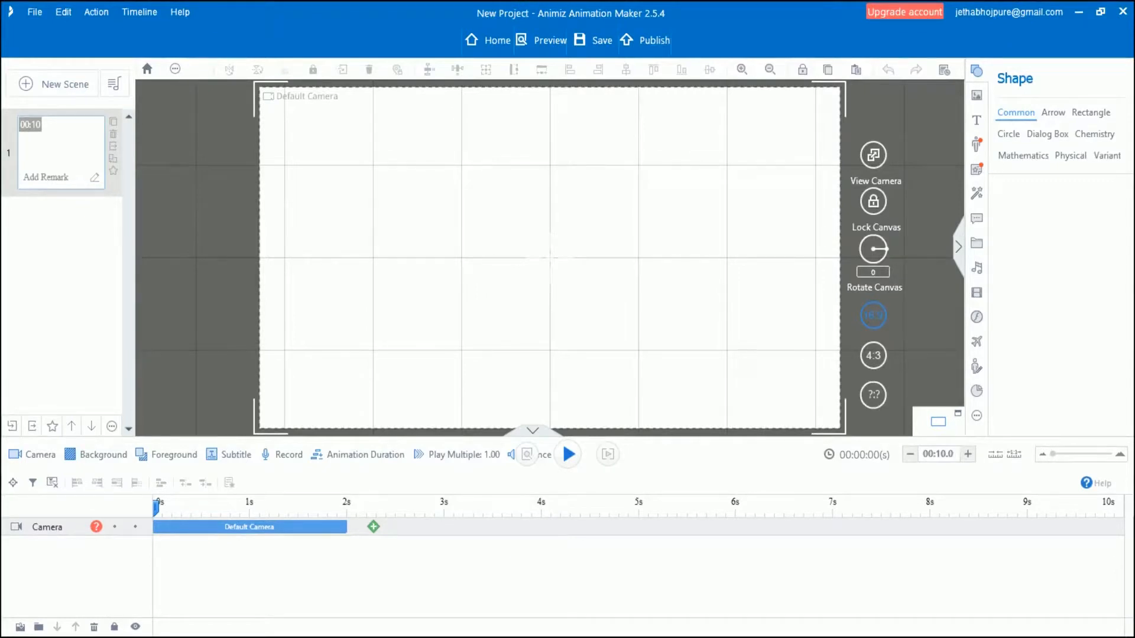
{"action": "left_click", "coordinate": [977, 120]}
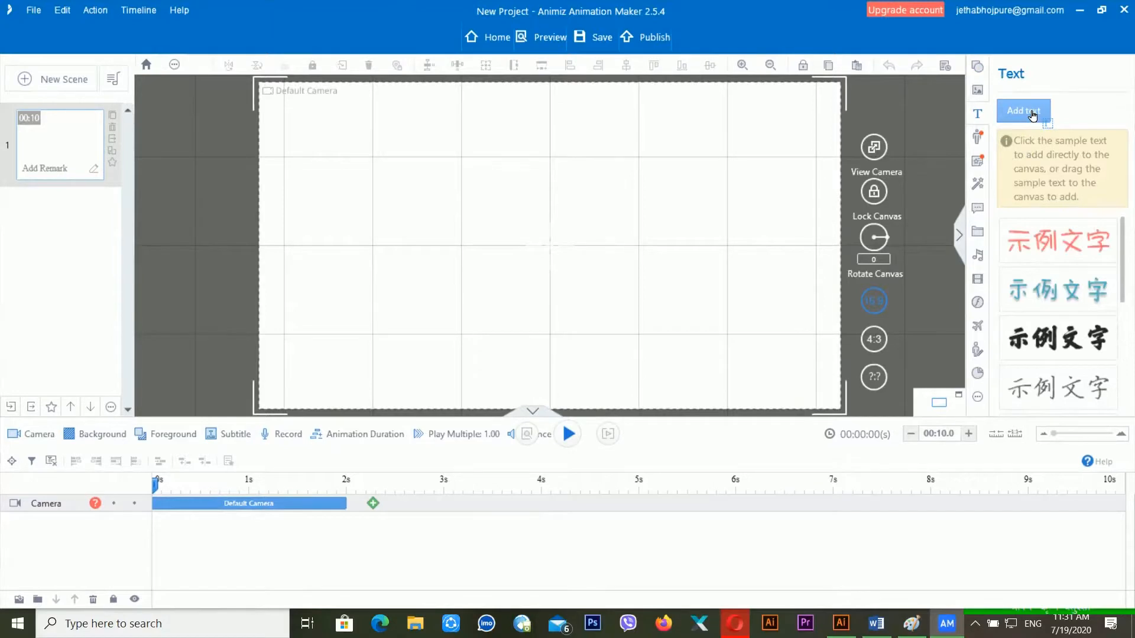
- Add a 'Demo Text' text box, enlarge its font two steps and widen it to one line
{"action": "left_click", "coordinate": [1012, 114]}
{"action": "left_click_drag", "start_coordinate": [322, 159], "coordinate": [611, 274]}
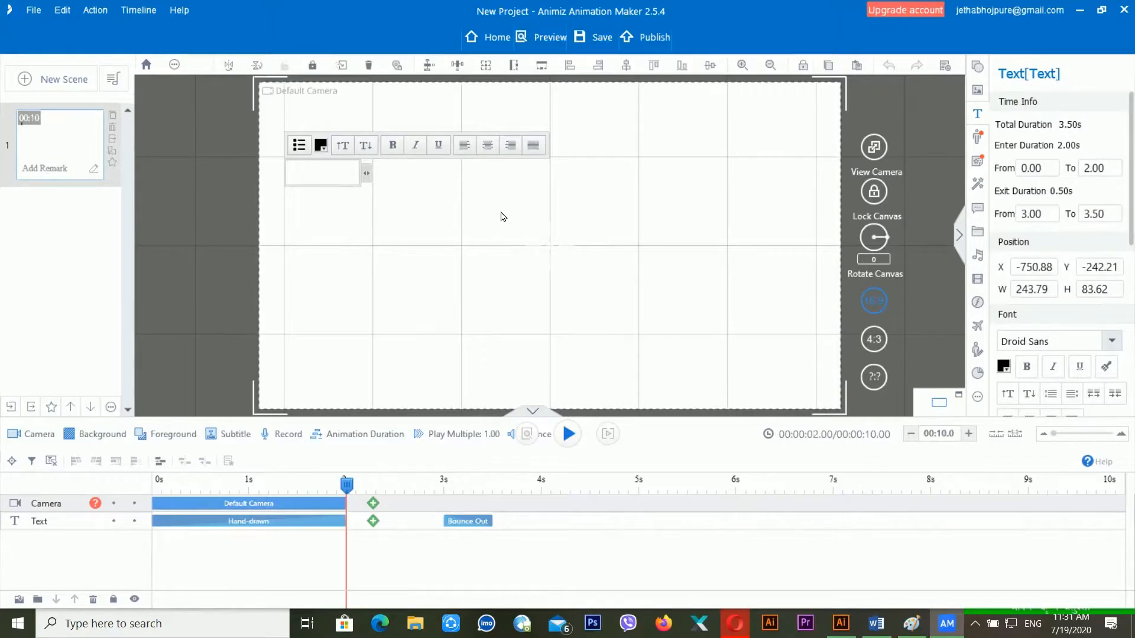
{"action": "type", "text": "Demo Tem"}
{"action": "key", "text": "BackSpace"}
{"action": "type", "text": "xt"}
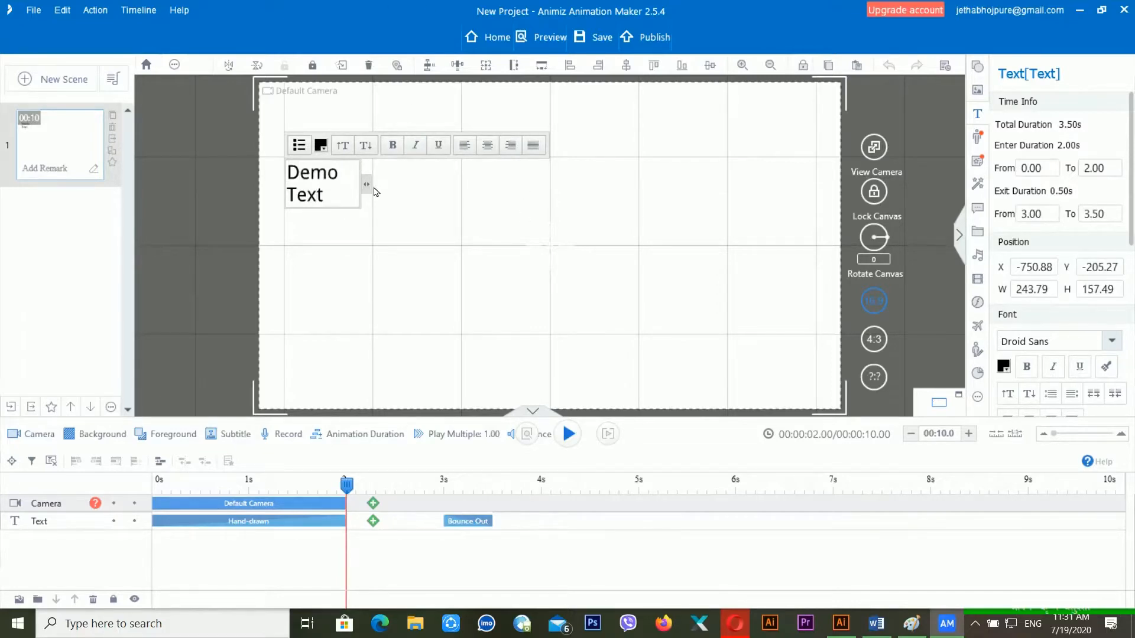
{"action": "left_click_drag", "start_coordinate": [368, 184], "coordinate": [554, 173]}
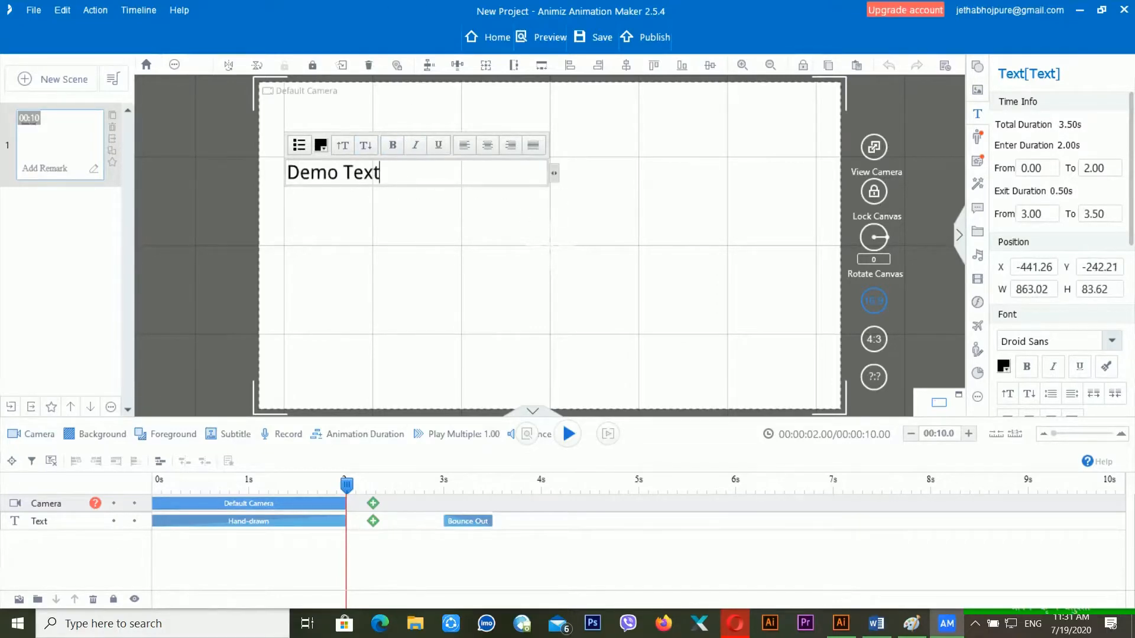
{"action": "left_click", "coordinate": [343, 145]}
{"action": "left_click", "coordinate": [343, 145]}
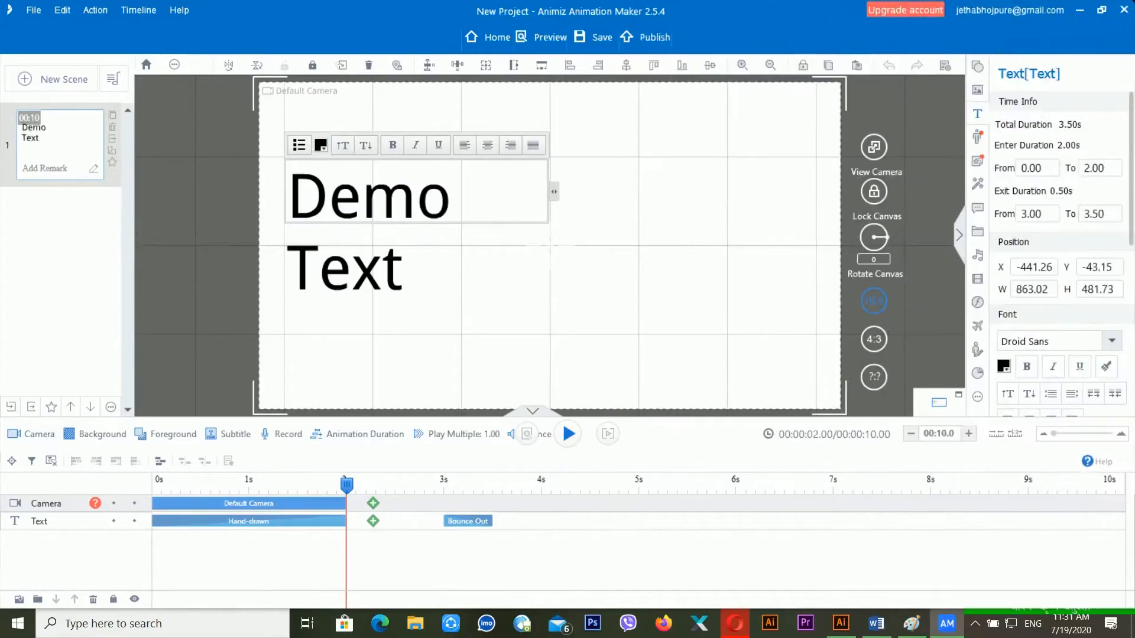
{"action": "left_click_drag", "start_coordinate": [555, 192], "coordinate": [689, 197]}
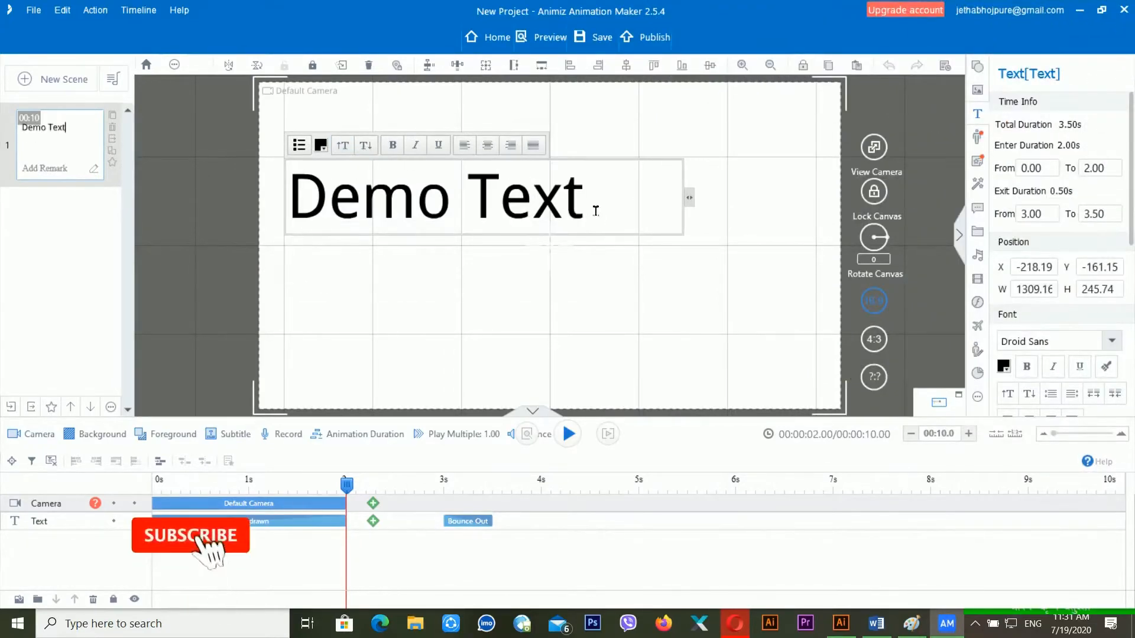
{"action": "left_click", "coordinate": [185, 215]}
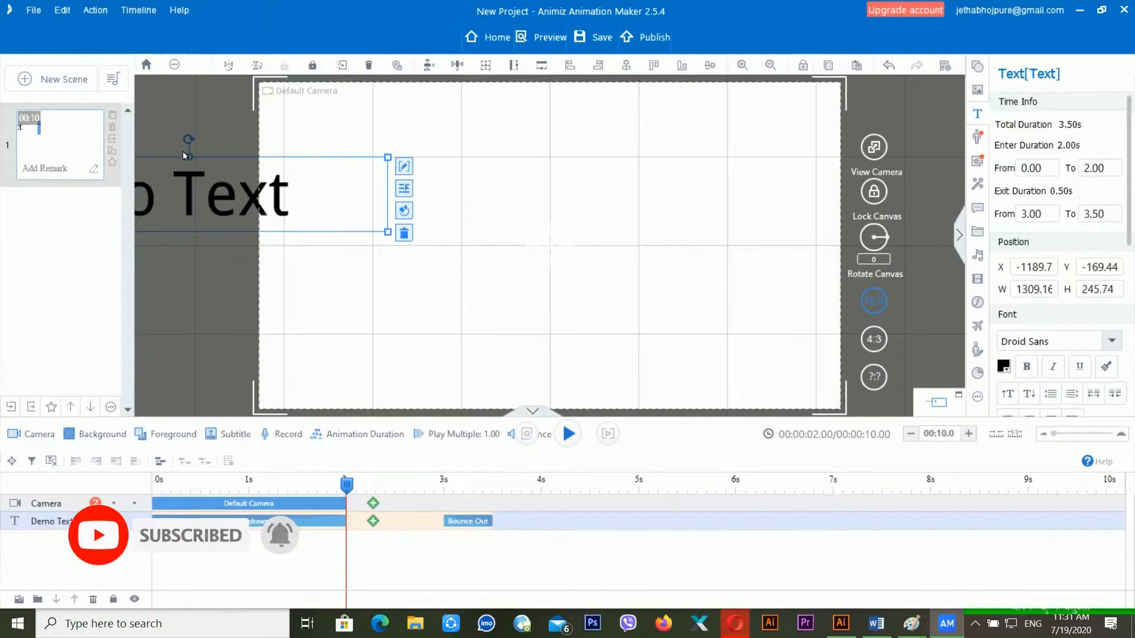
- Colour the Demo Text wording red (#FF0000) with the font colour picker
{"action": "left_click_drag", "start_coordinate": [230, 156], "coordinate": [548, 156]}
{"action": "left_click", "coordinate": [494, 183]}
{"action": "double_click", "coordinate": [496, 186]}
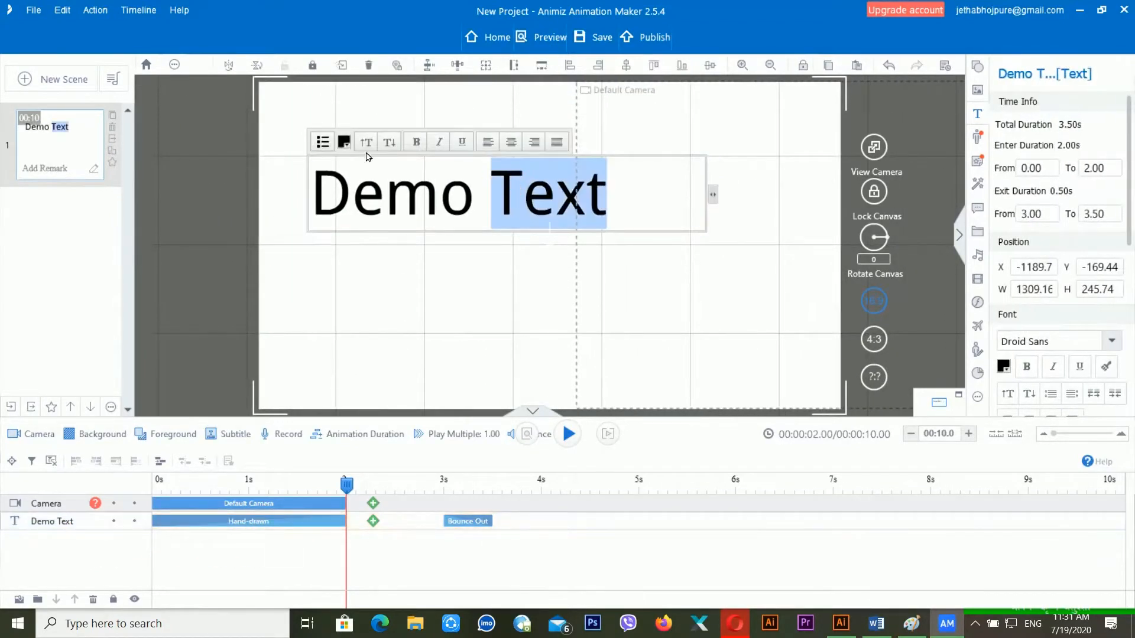
{"action": "left_click", "coordinate": [385, 198]}
{"action": "left_click", "coordinate": [344, 142]}
{"action": "left_click", "coordinate": [388, 300]}
{"action": "left_click", "coordinate": [393, 302]}
{"action": "left_click", "coordinate": [530, 214]}
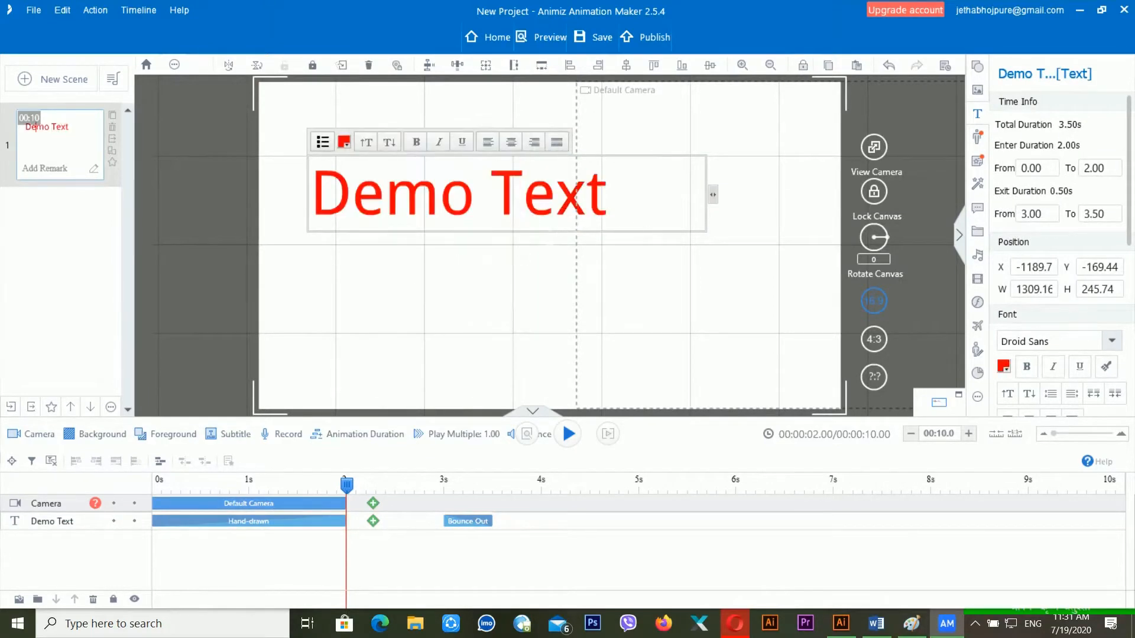
{"action": "left_click", "coordinate": [674, 245]}
- Scrub the timeline to preview the hand-drawing entrance up to 1.25s
{"action": "left_click", "coordinate": [554, 200]}
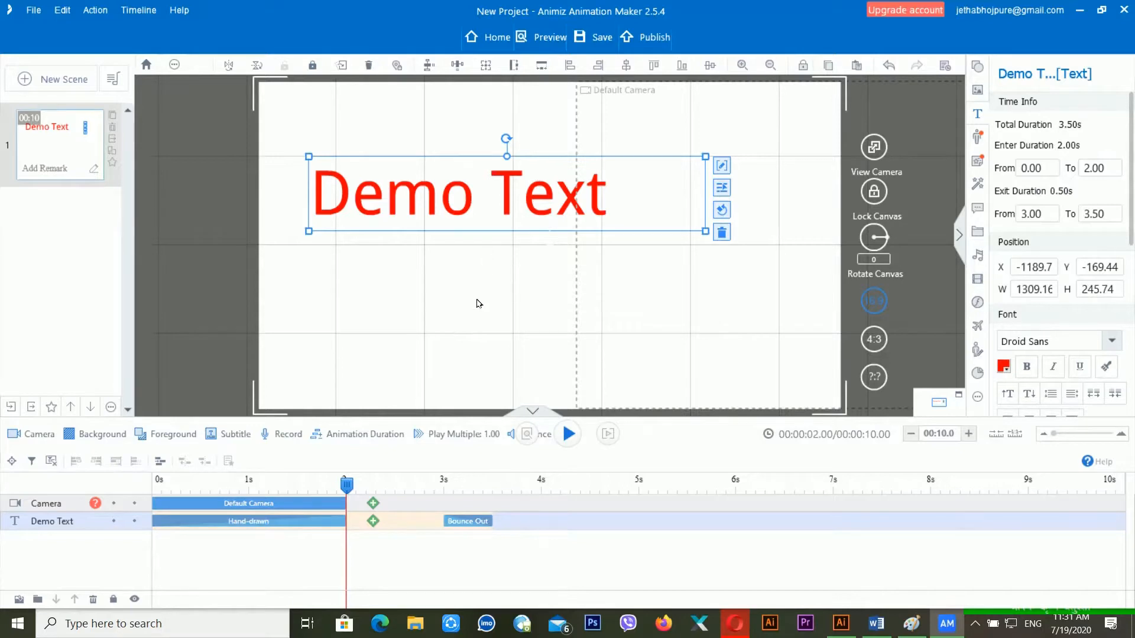
{"action": "left_click", "coordinate": [194, 488]}
{"action": "mouse_move", "coordinate": [188, 488]}
{"action": "left_mouse_down"}
{"action": "mouse_move", "coordinate": [136, 491]}
{"action": "mouse_move", "coordinate": [348, 500]}
{"action": "mouse_move", "coordinate": [160, 507]}
{"action": "mouse_move", "coordinate": [494, 516]}
{"action": "left_mouse_up"}
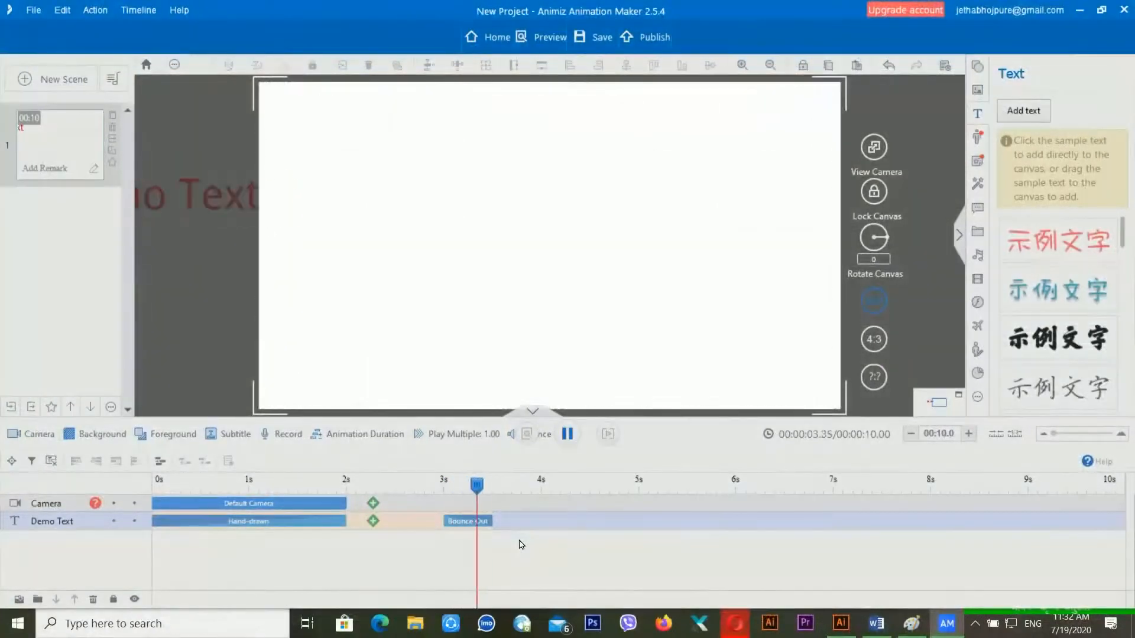
- Browse the Emphasis, Text Effects and All animations, then add Glowing Flashing after Hand-drawn
{"action": "key", "text": "space"}
{"action": "left_click", "coordinate": [309, 524]}
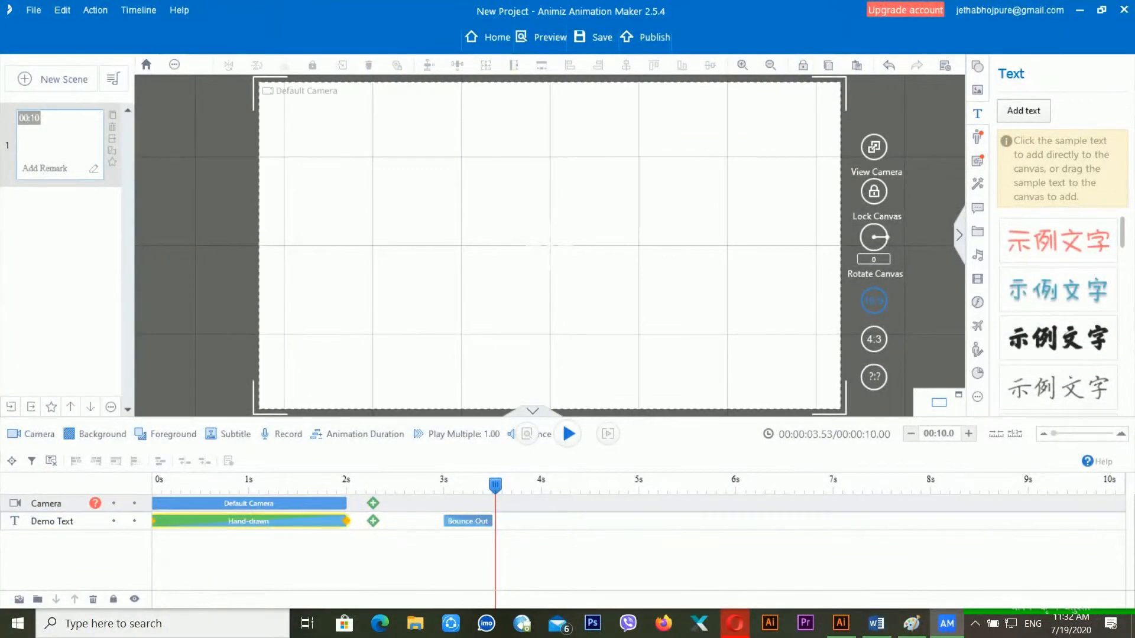
{"action": "left_click", "coordinate": [381, 522]}
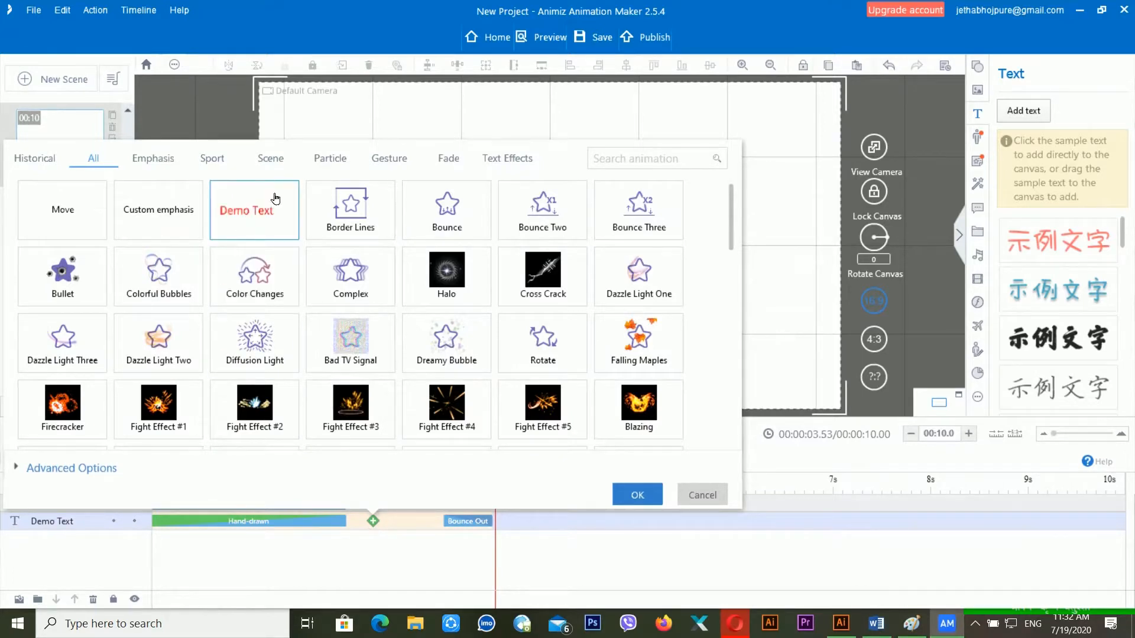
{"action": "left_click", "coordinate": [151, 165]}
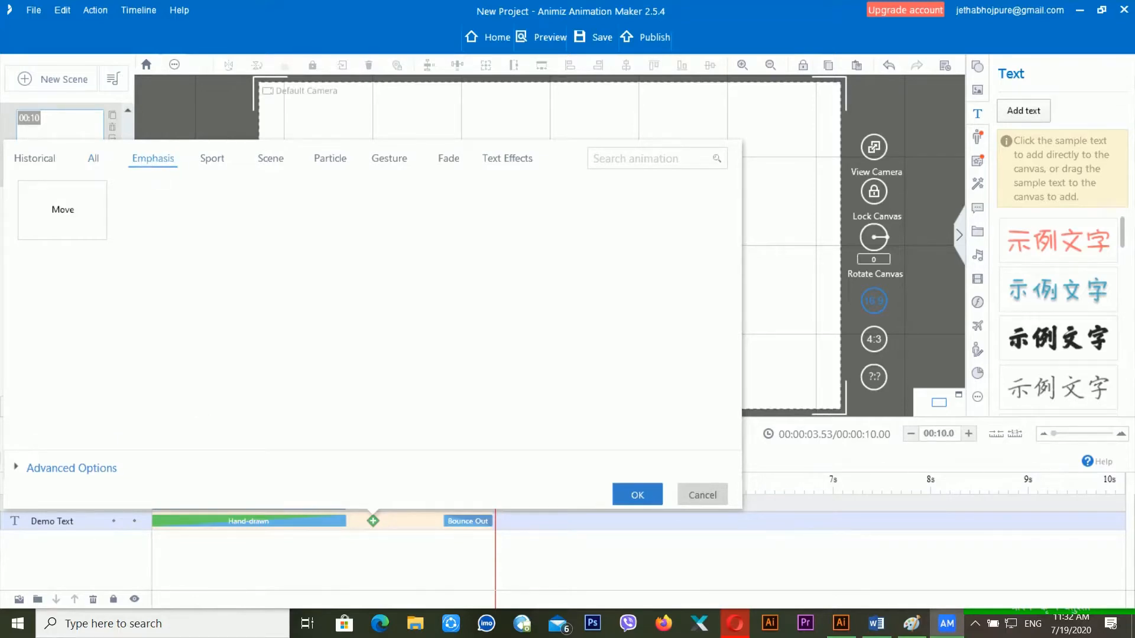
{"action": "left_click", "coordinate": [502, 165]}
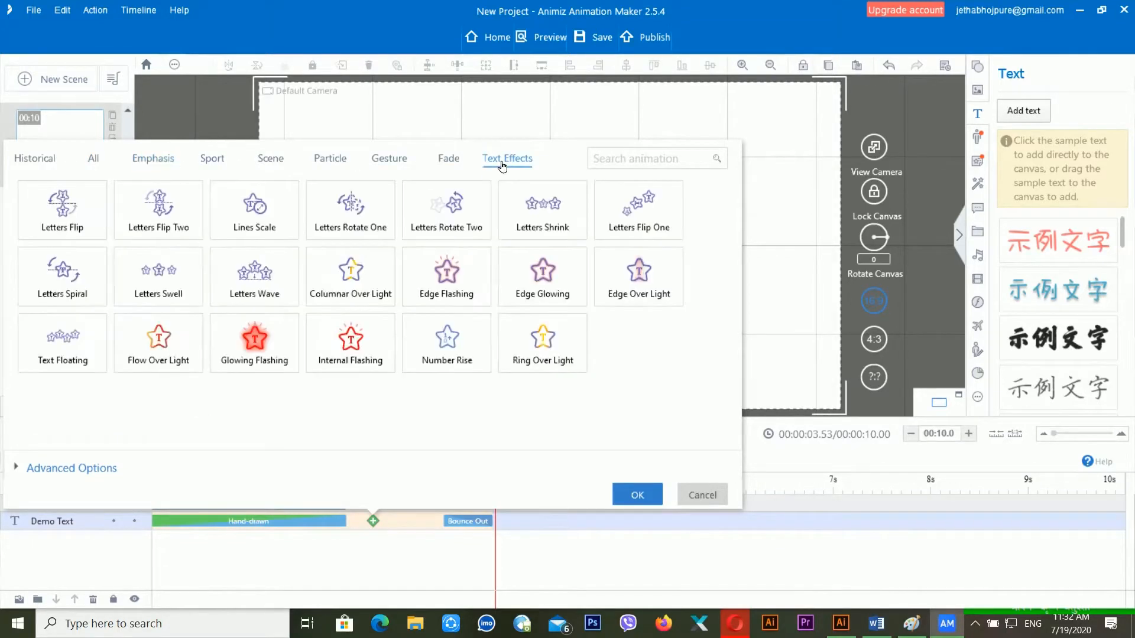
{"action": "left_click", "coordinate": [147, 164]}
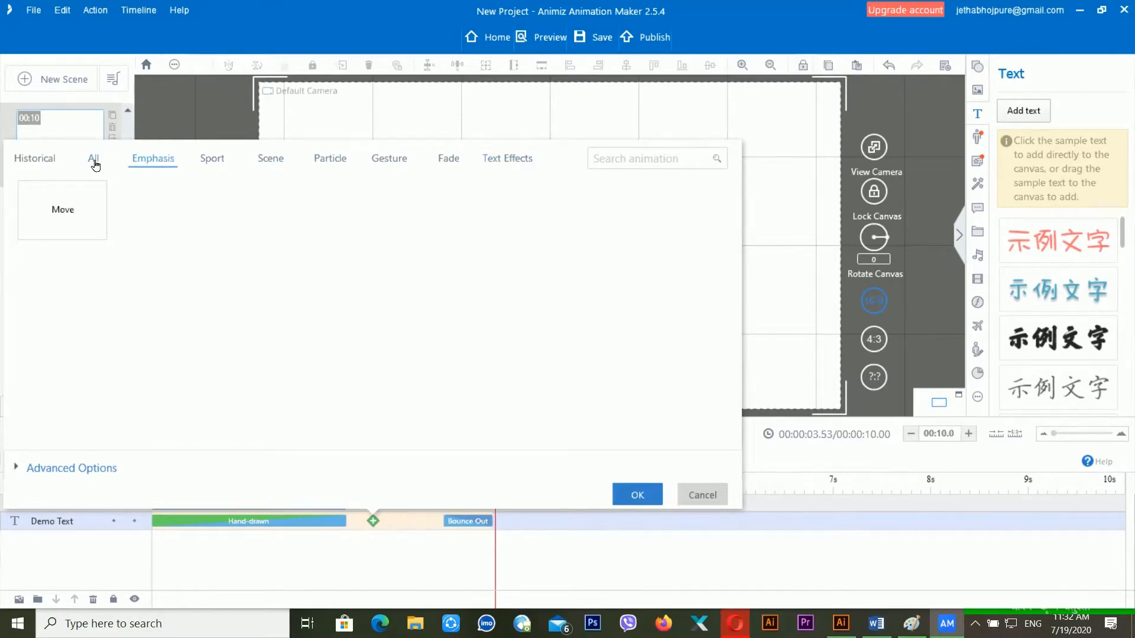
{"action": "left_click", "coordinate": [94, 164]}
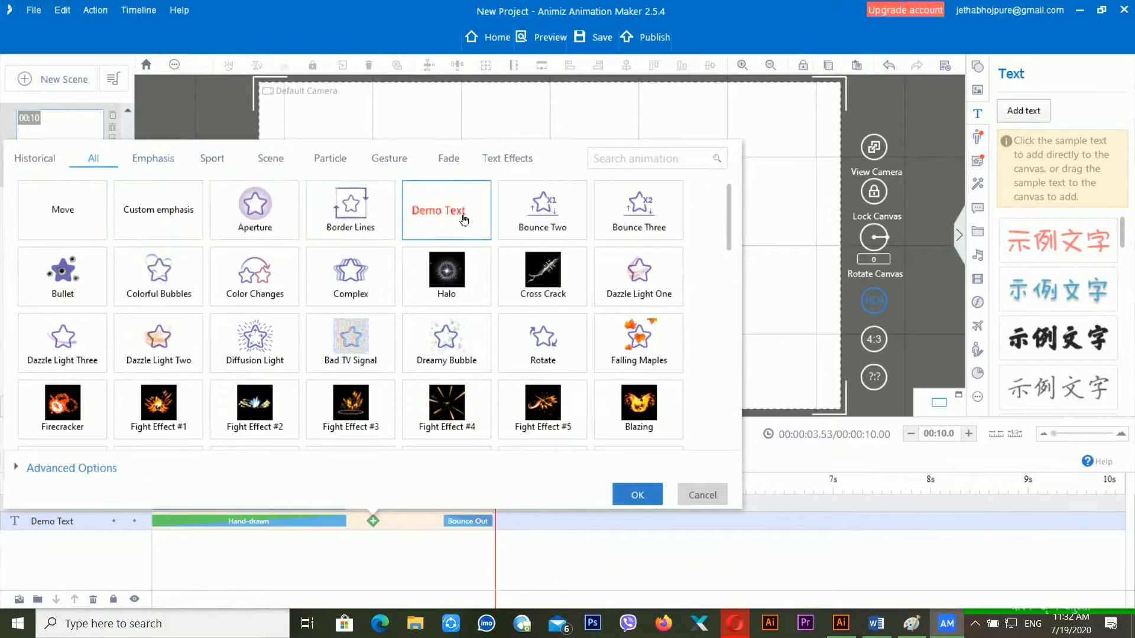
{"action": "scroll", "coordinate": [563, 341], "scroll_direction": "down", "scroll_amount": 2}
{"action": "scroll", "coordinate": [565, 342], "scroll_direction": "down", "scroll_amount": 6}
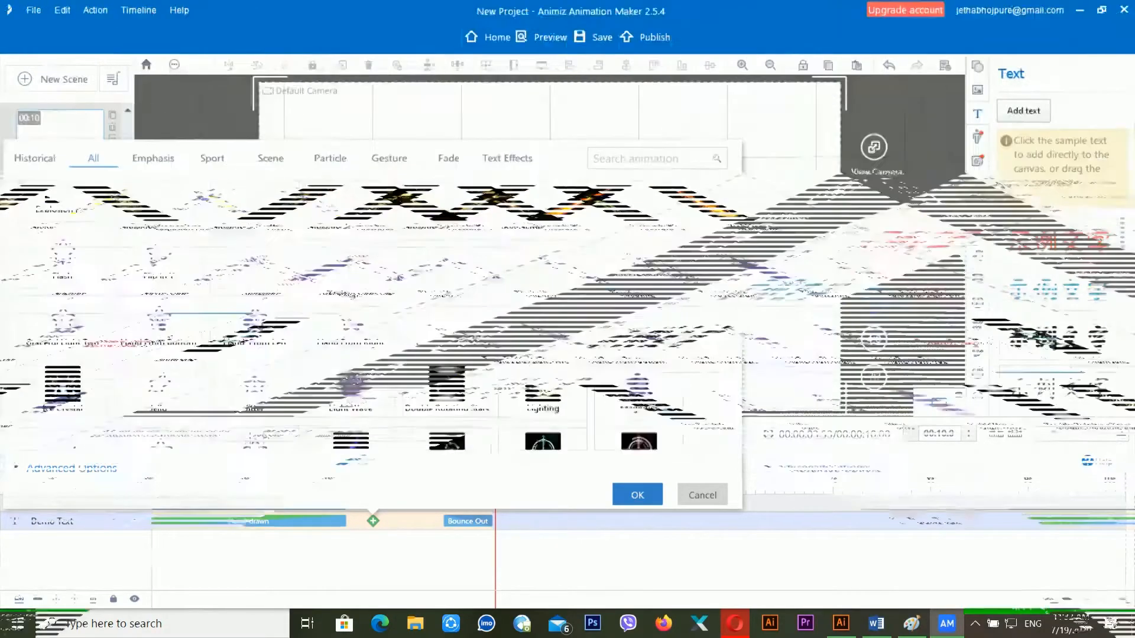
{"action": "scroll", "coordinate": [568, 341], "scroll_direction": "down", "scroll_amount": 6}
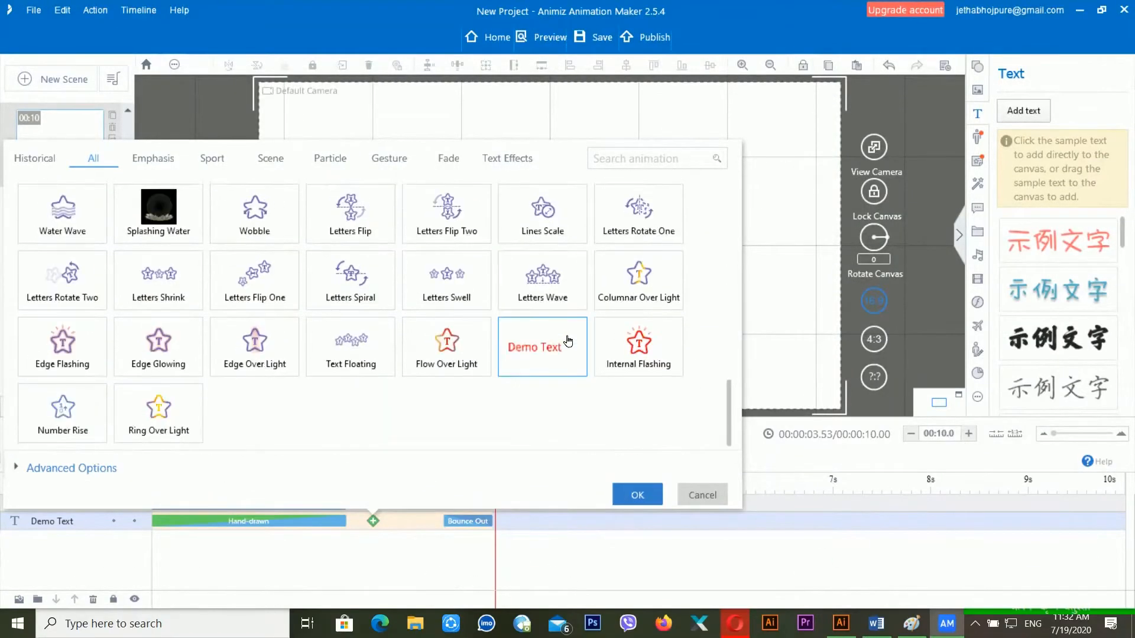
{"action": "left_click", "coordinate": [562, 358]}
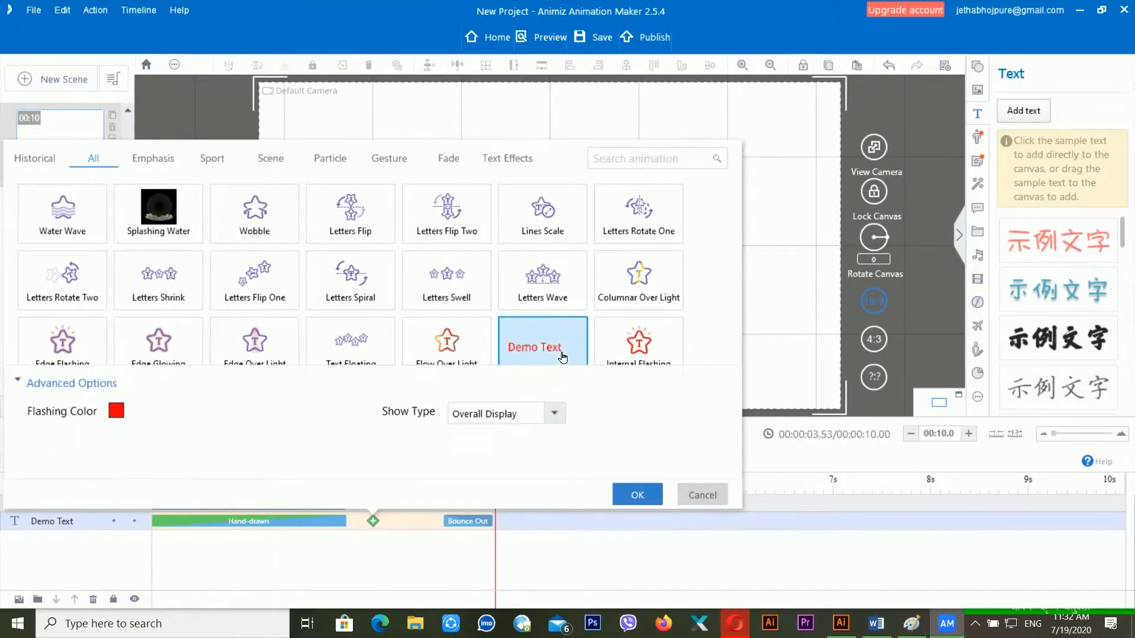
{"action": "left_click", "coordinate": [637, 495]}
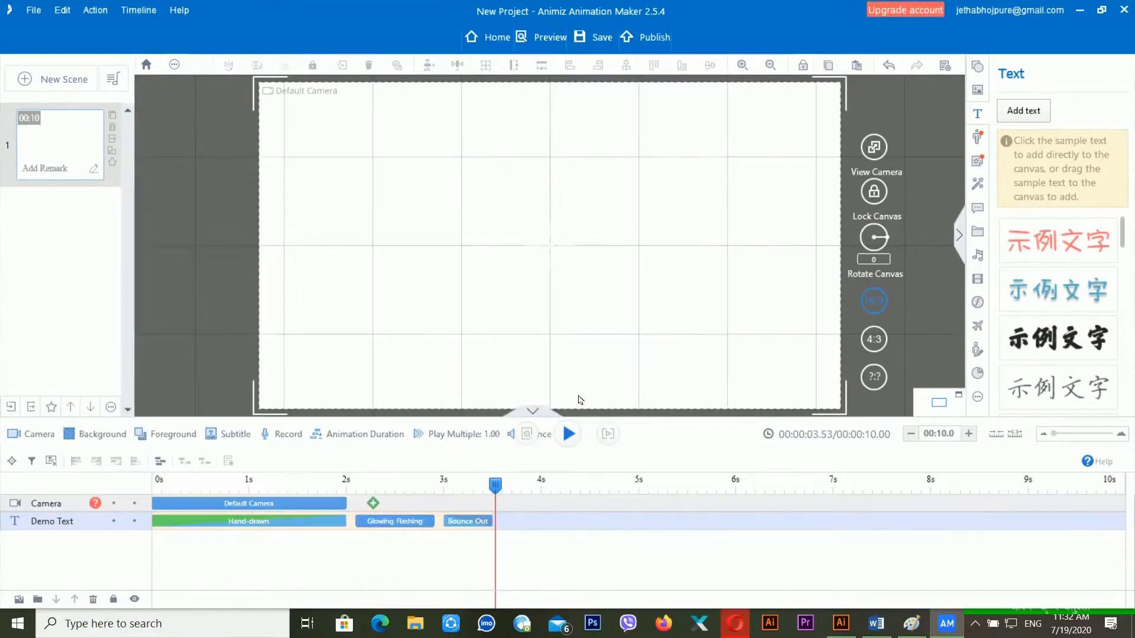
- Preview the animation from about 3.1 seconds
{"action": "left_click", "coordinate": [454, 482]}
{"action": "key", "text": "space"}
{"action": "key", "text": "space"}
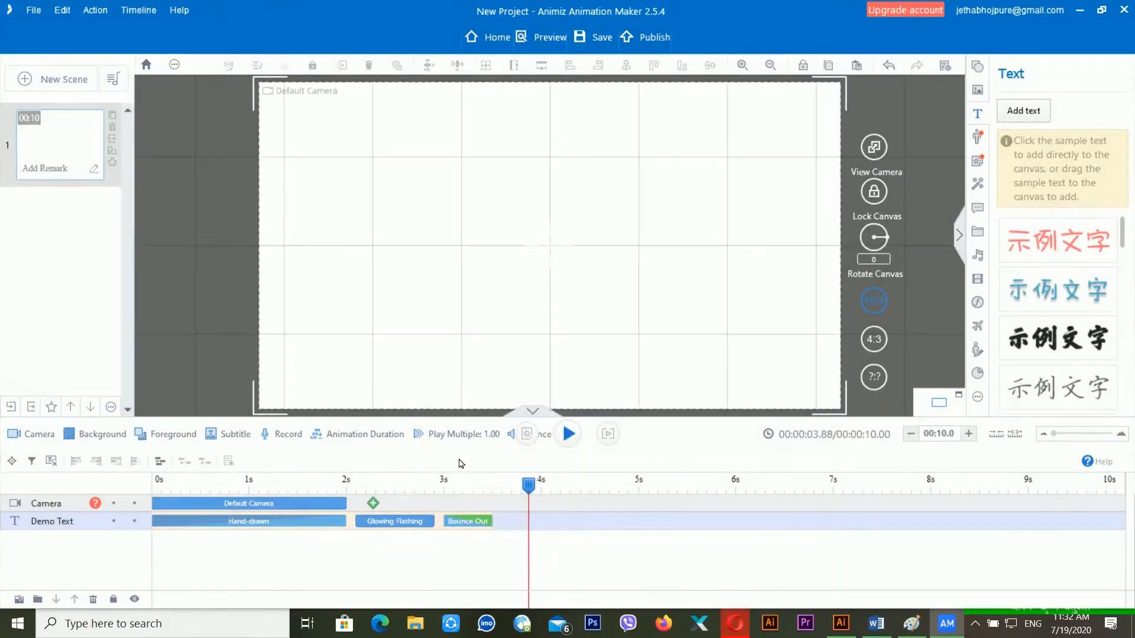
{"action": "left_click", "coordinate": [225, 523]}
{"action": "key", "text": "space"}
{"action": "key", "text": "space"}
- Drag the Default Camera clip's end out to about 3.4 seconds and preview from the start
{"action": "left_click", "coordinate": [189, 506]}
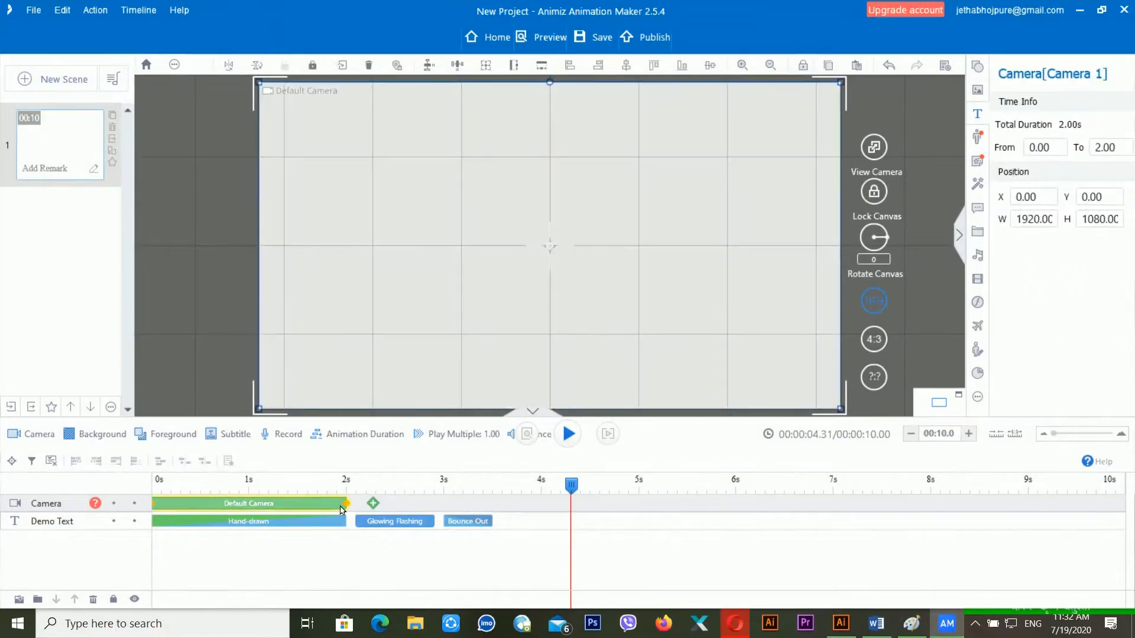
{"action": "left_click_drag", "start_coordinate": [349, 509], "coordinate": [489, 519]}
{"action": "left_click", "coordinate": [516, 509]}
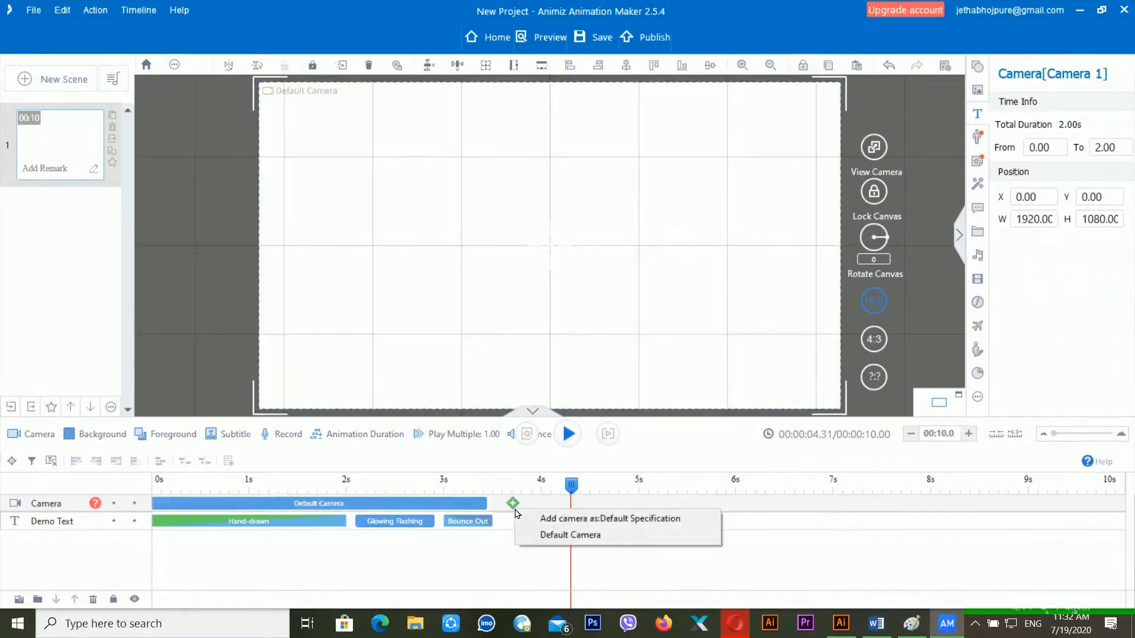
{"action": "left_click", "coordinate": [410, 516]}
{"action": "left_click", "coordinate": [199, 487]}
{"action": "key", "text": "space"}
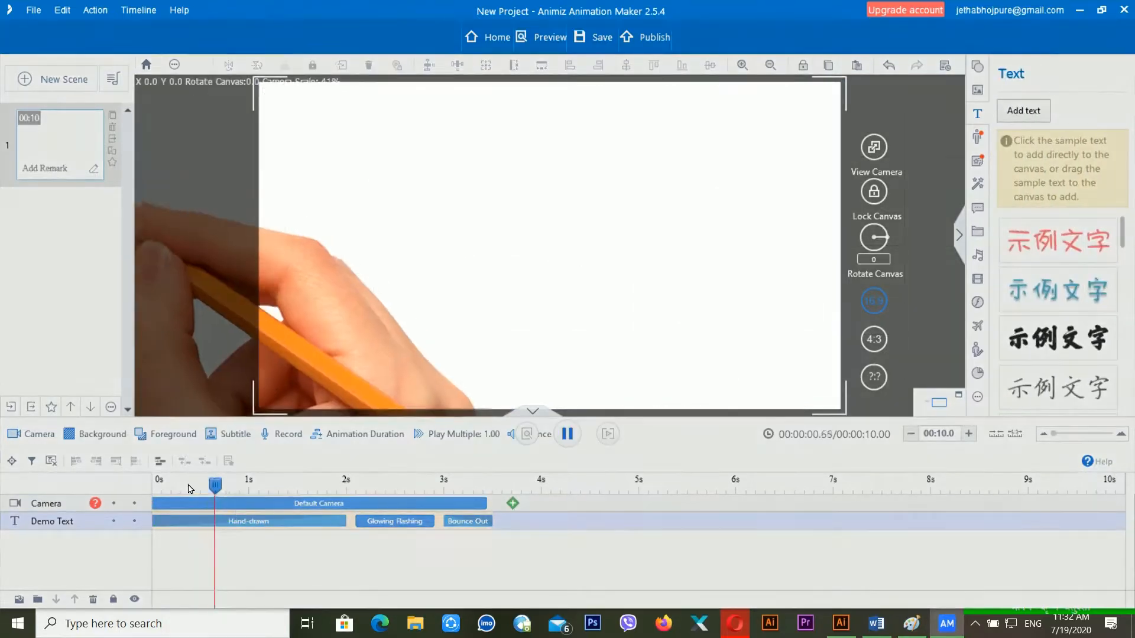
{"action": "key", "text": "space"}
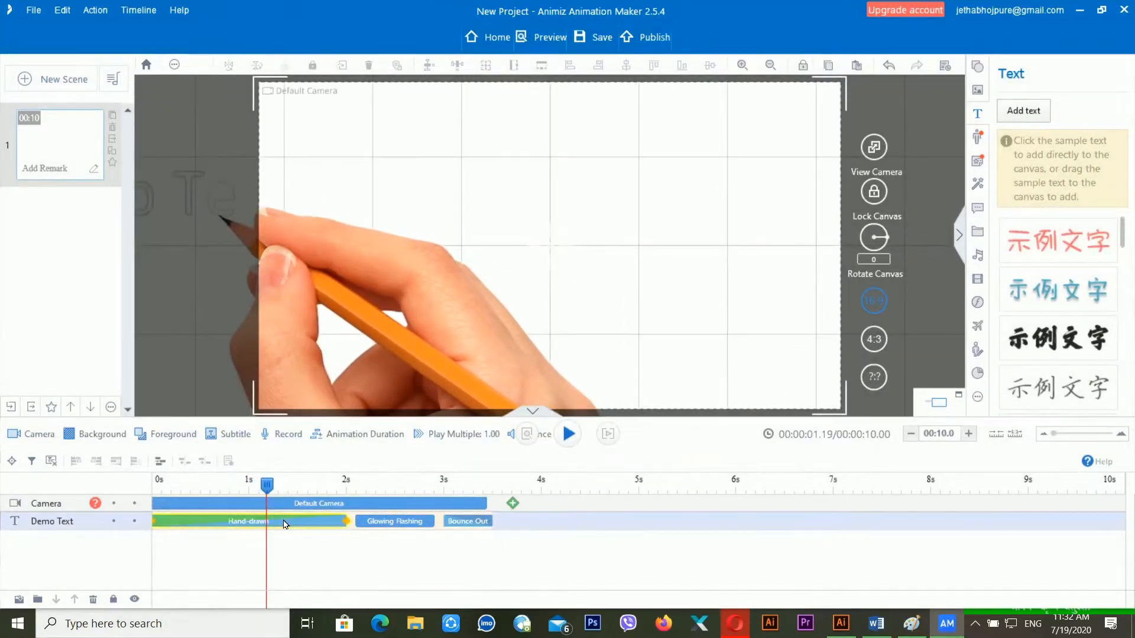
- Check the Hand-drawn animation settings without changes, then select the Demo Text
{"action": "double_click", "coordinate": [286, 523]}
{"action": "left_click", "coordinate": [699, 494]}
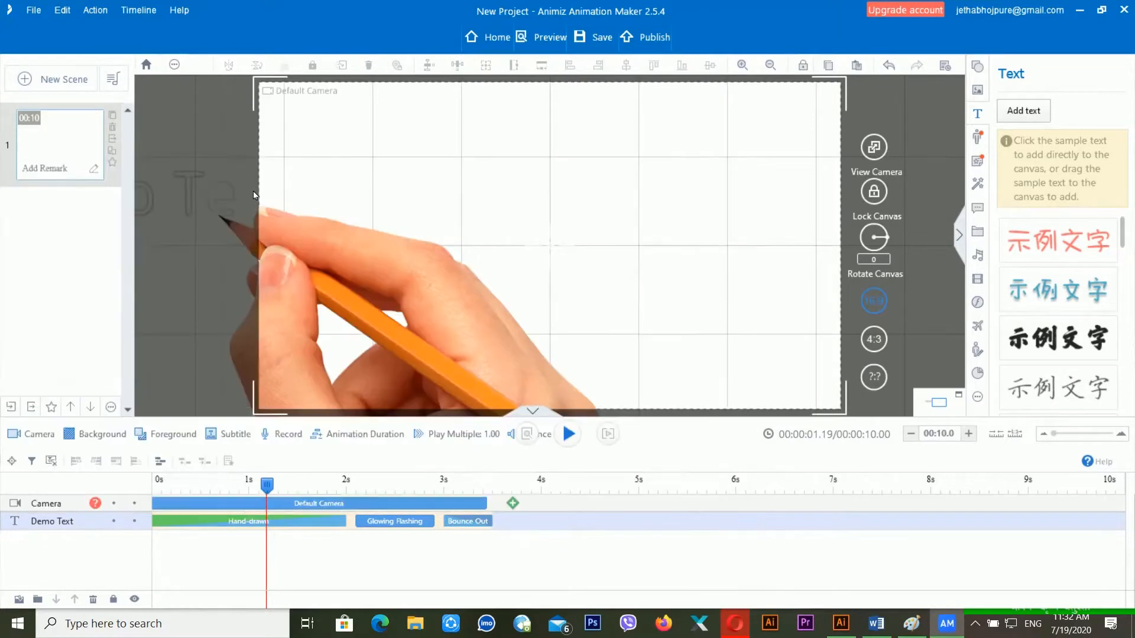
{"action": "left_click", "coordinate": [264, 195]}
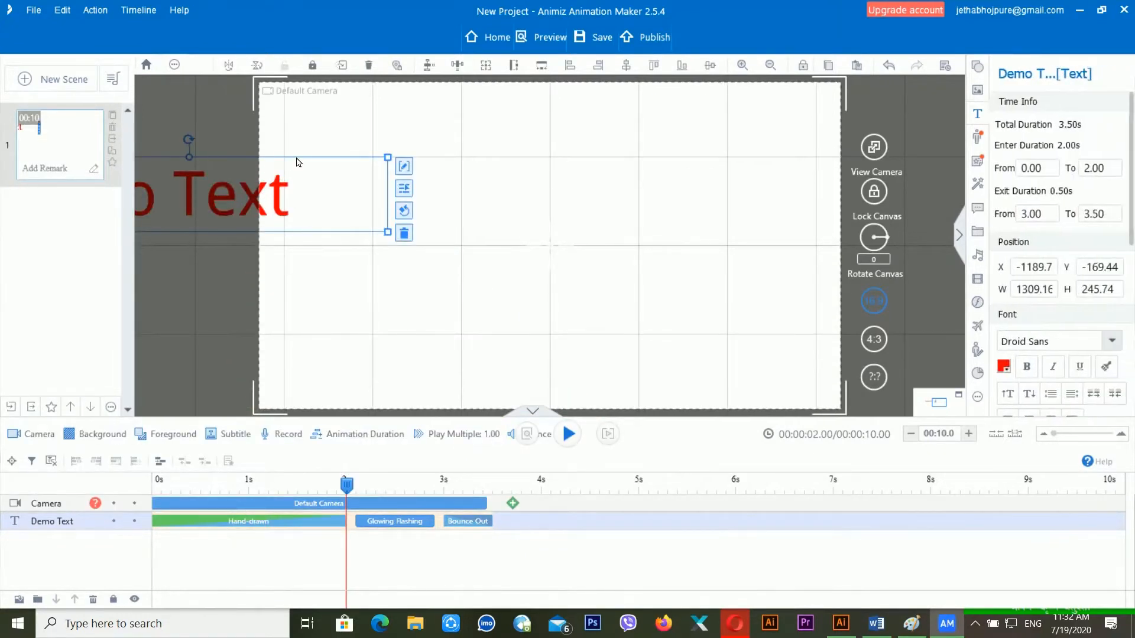
- Move the Demo Text to the upper centre of the canvas and preview it
{"action": "left_click_drag", "start_coordinate": [301, 162], "coordinate": [659, 183]}
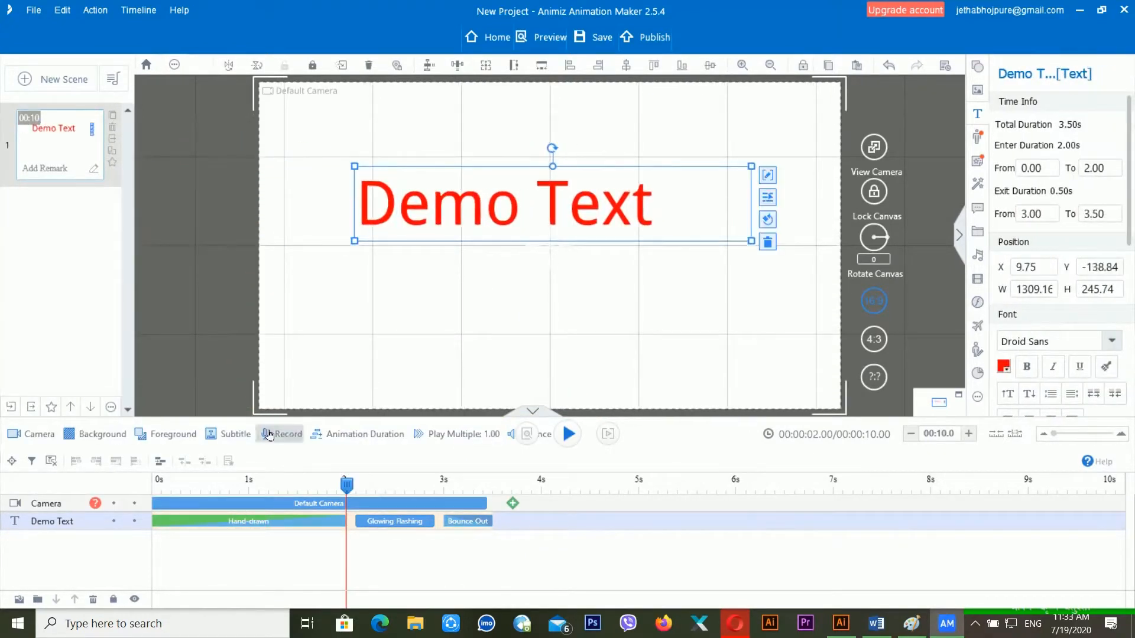
{"action": "left_click", "coordinate": [191, 480]}
{"action": "key", "text": "space"}
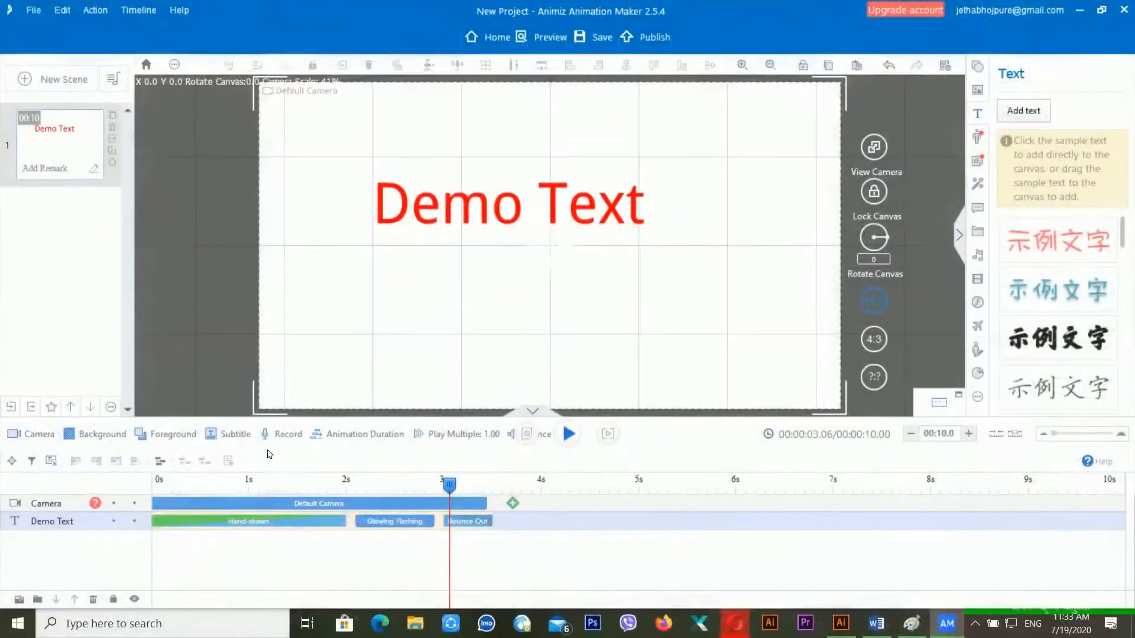
- Bring up the Hand-drawn entrance clip's context menu
{"action": "left_click", "coordinate": [229, 526]}
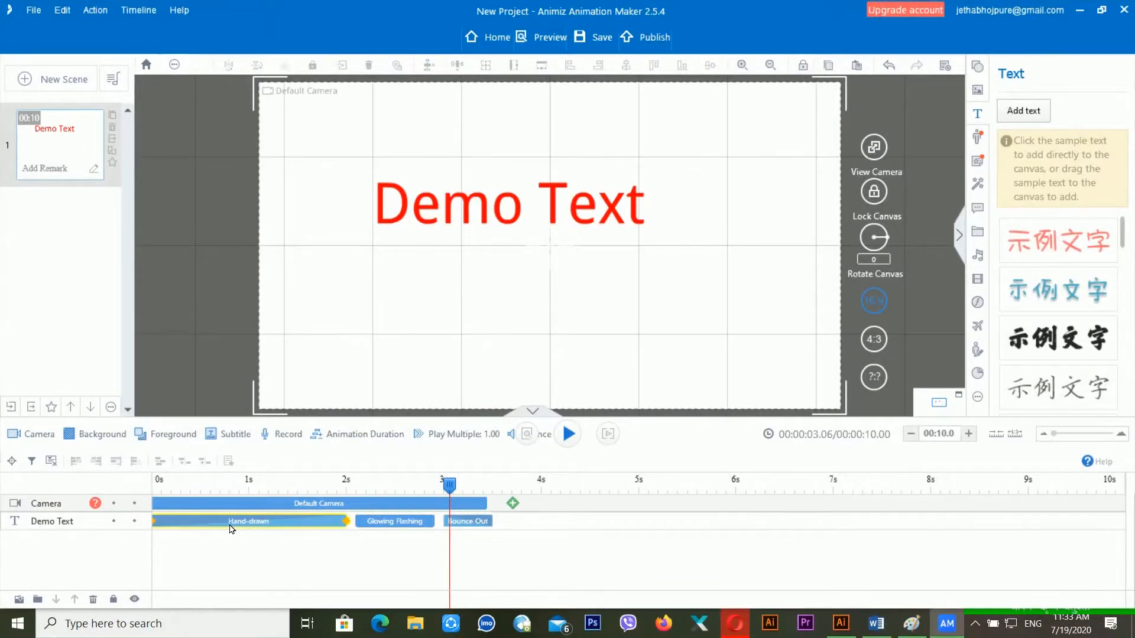
{"action": "left_click", "coordinate": [245, 554]}
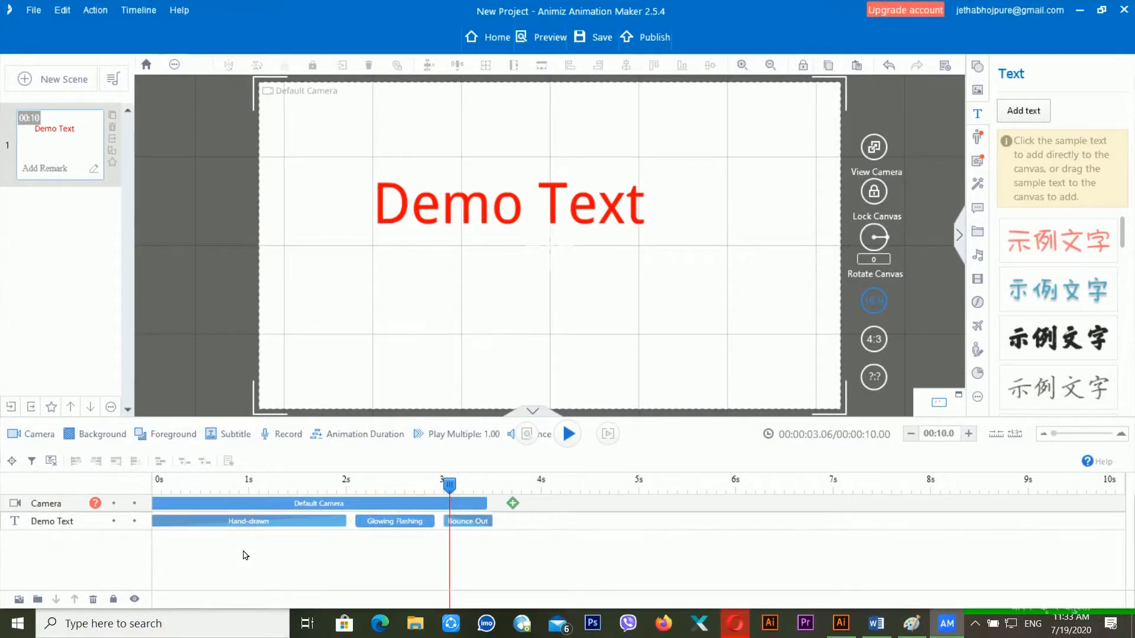
{"action": "right_click", "coordinate": [272, 527]}
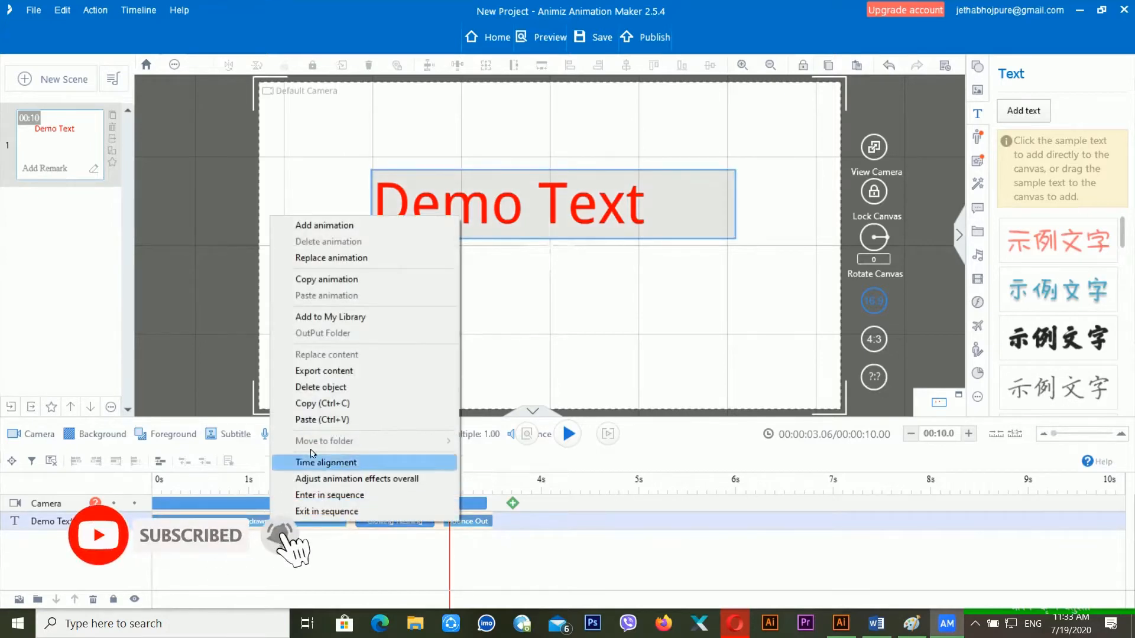
- Swap the Hand-drawn entrance for Bounce In and preview from the start
{"action": "left_click", "coordinate": [348, 260]}
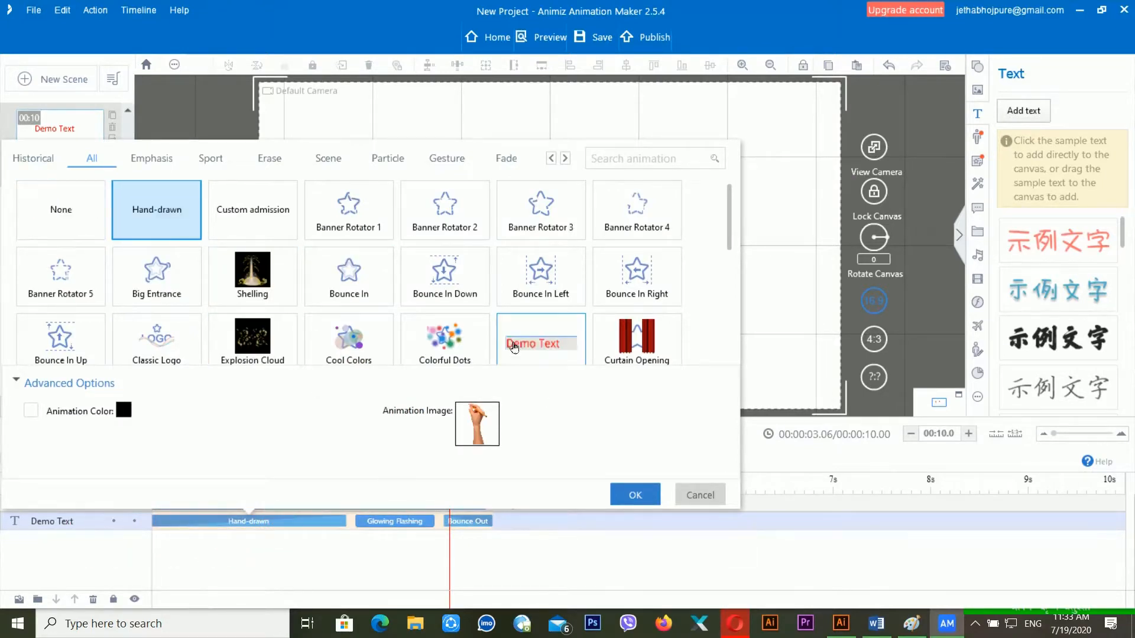
{"action": "left_click", "coordinate": [331, 276]}
{"action": "left_click", "coordinate": [612, 498]}
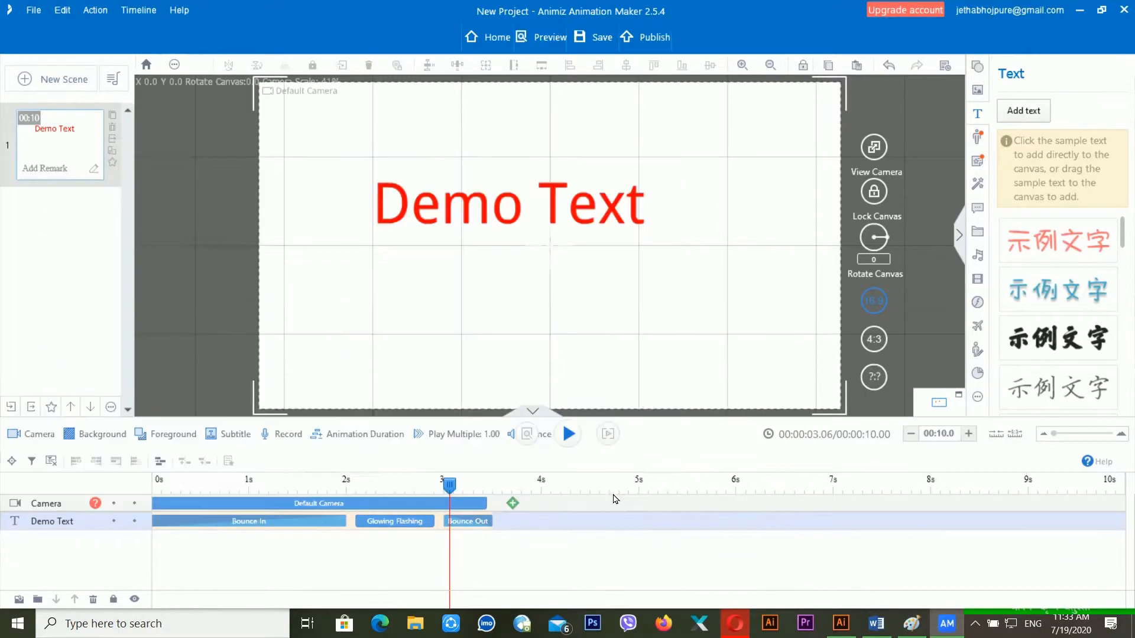
{"action": "left_click", "coordinate": [171, 488]}
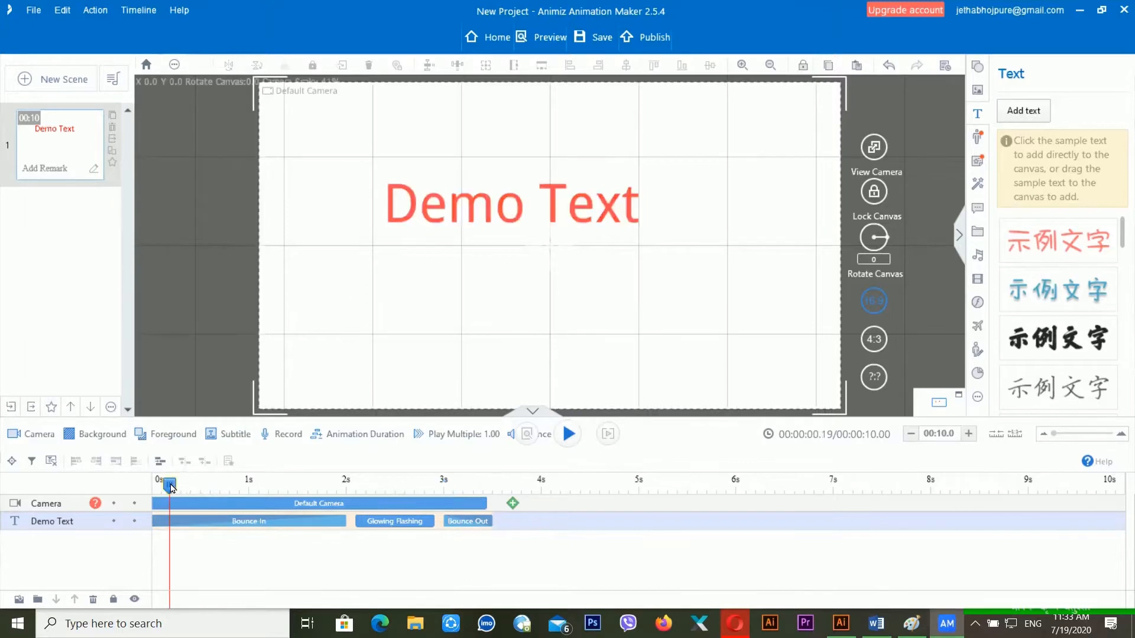
{"action": "key", "text": "space"}
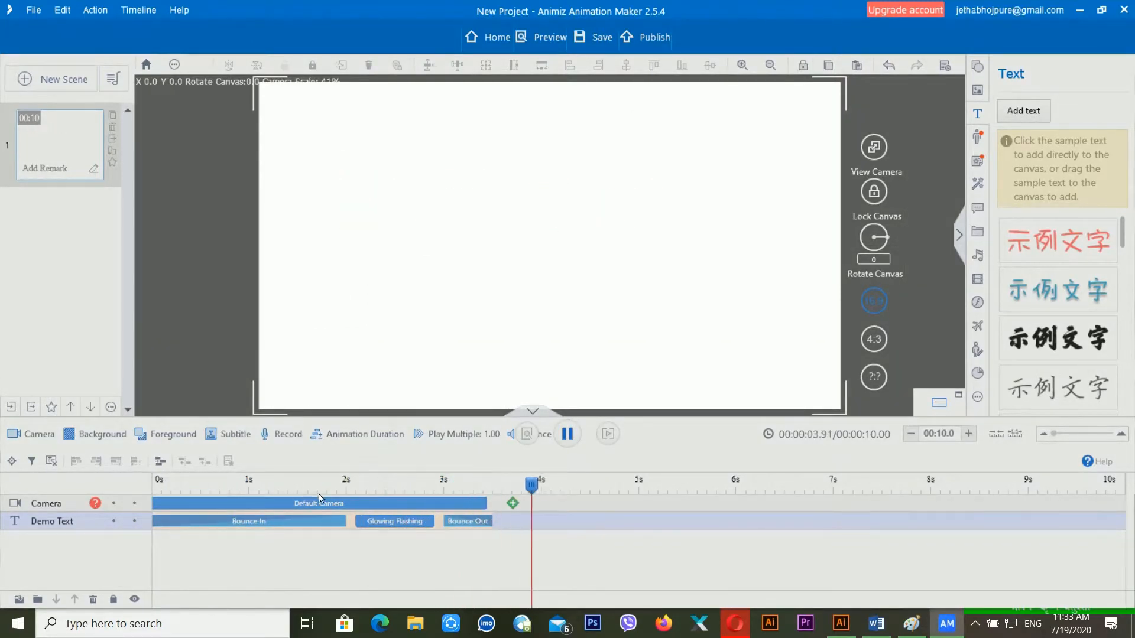
{"action": "key", "text": "space"}
{"action": "left_click", "coordinate": [190, 484]}
{"action": "key", "text": "space"}
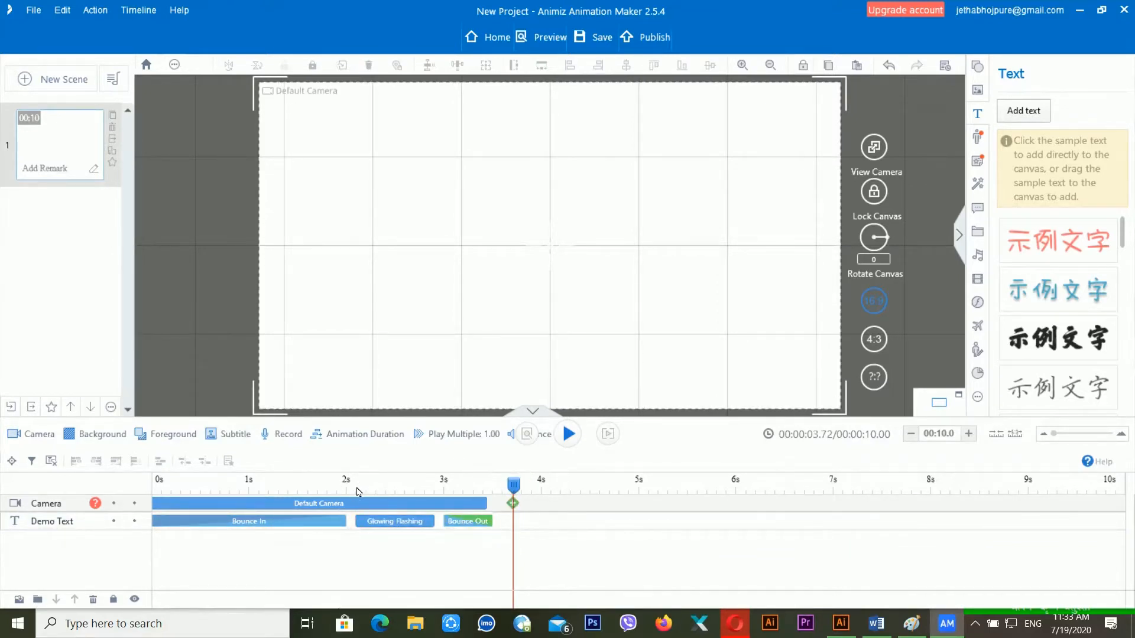
{"action": "left_click", "coordinate": [338, 486]}
- Stretch the Default Camera clip to about 4.9 seconds
{"action": "left_click", "coordinate": [479, 503]}
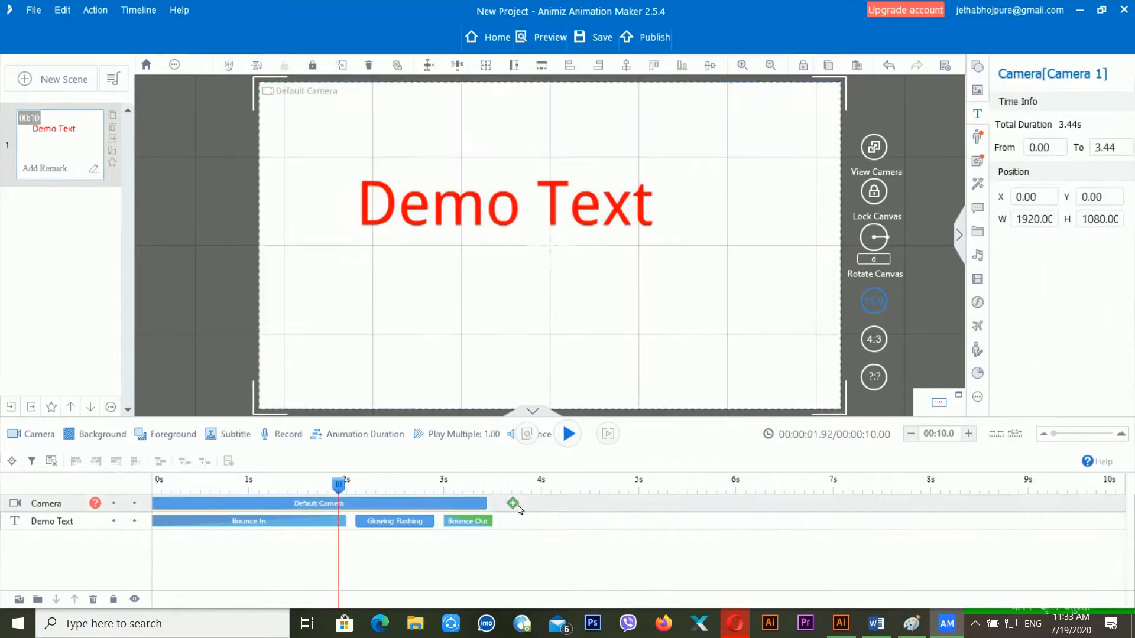
{"action": "left_click", "coordinate": [468, 509]}
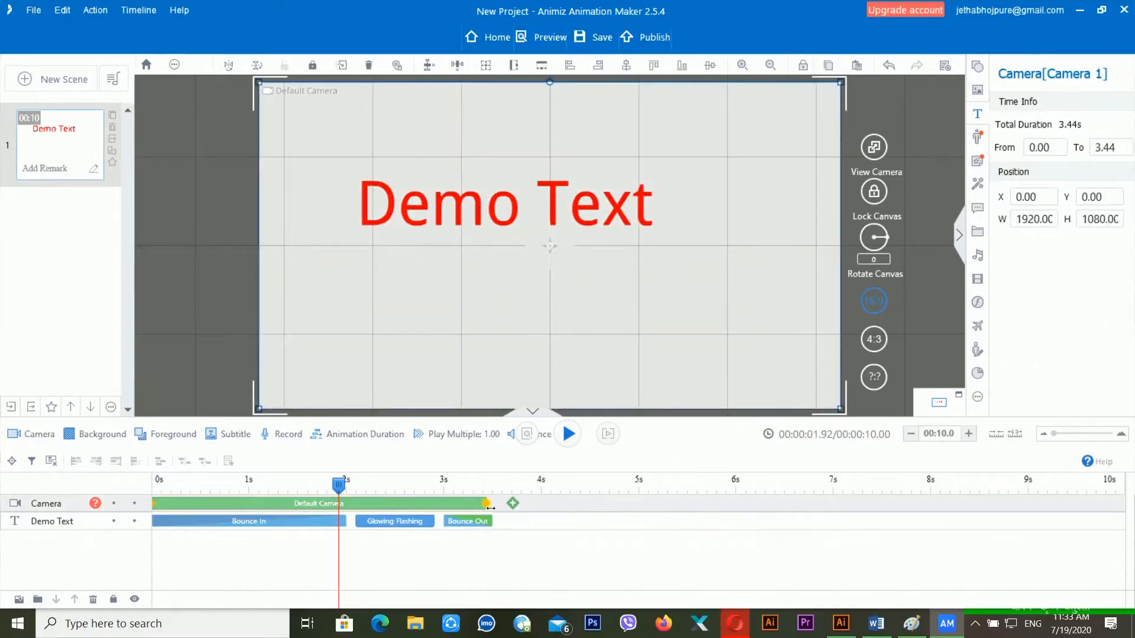
{"action": "left_click_drag", "start_coordinate": [516, 508], "coordinate": [656, 507]}
- Look through the Demo Text track and Bounce Out clip menus without changing anything
{"action": "left_click", "coordinate": [514, 530]}
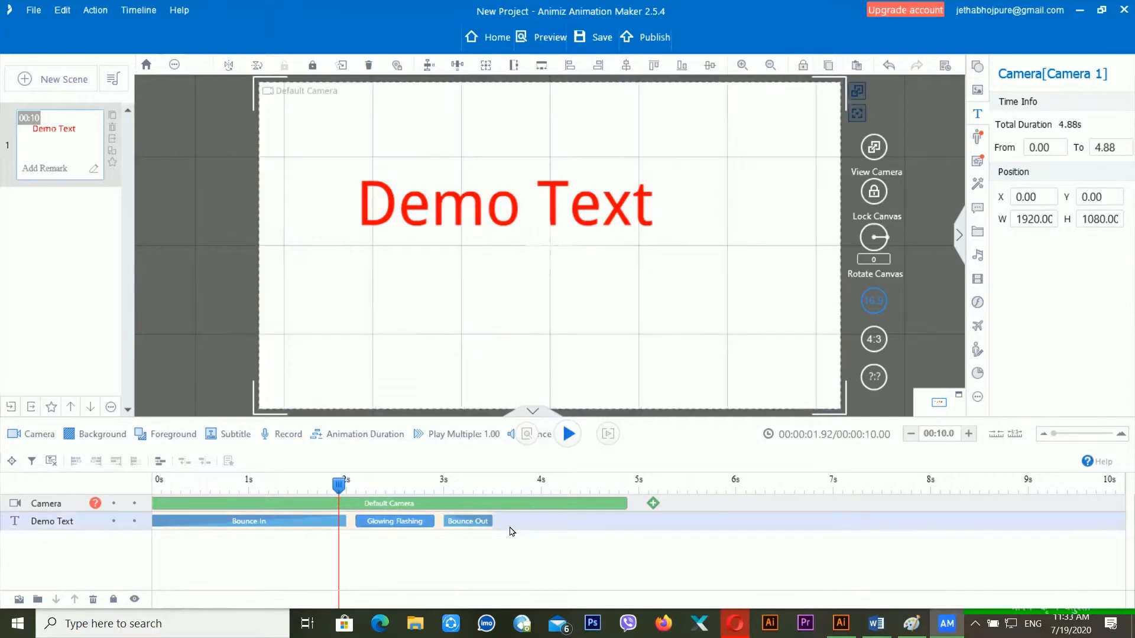
{"action": "right_click", "coordinate": [520, 522]}
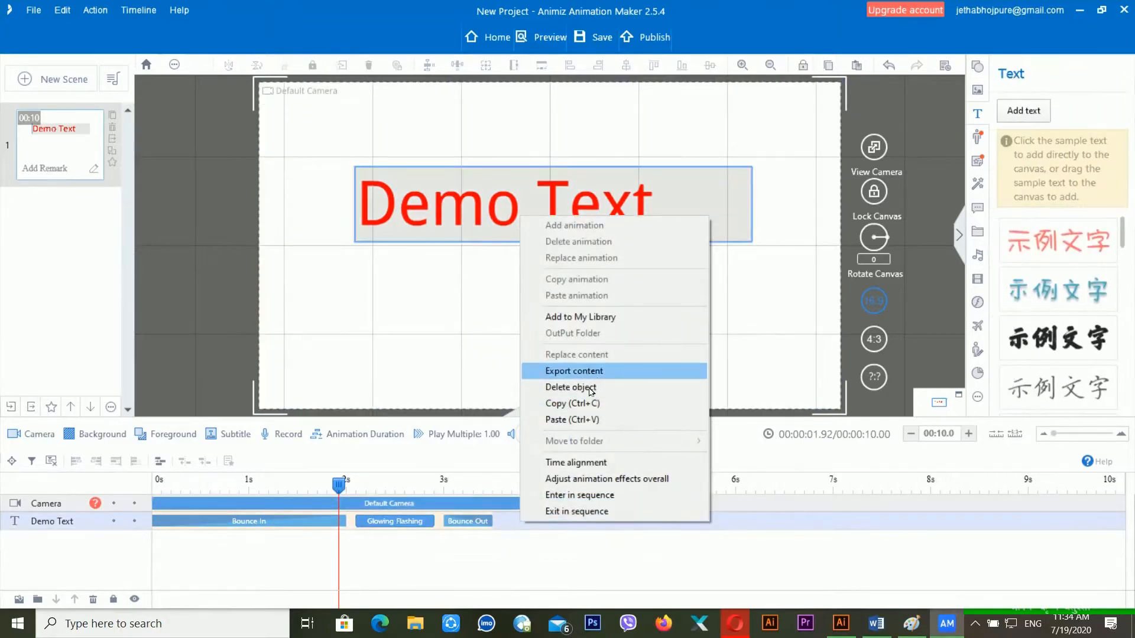
{"action": "left_click", "coordinate": [443, 530]}
{"action": "left_click", "coordinate": [467, 521]}
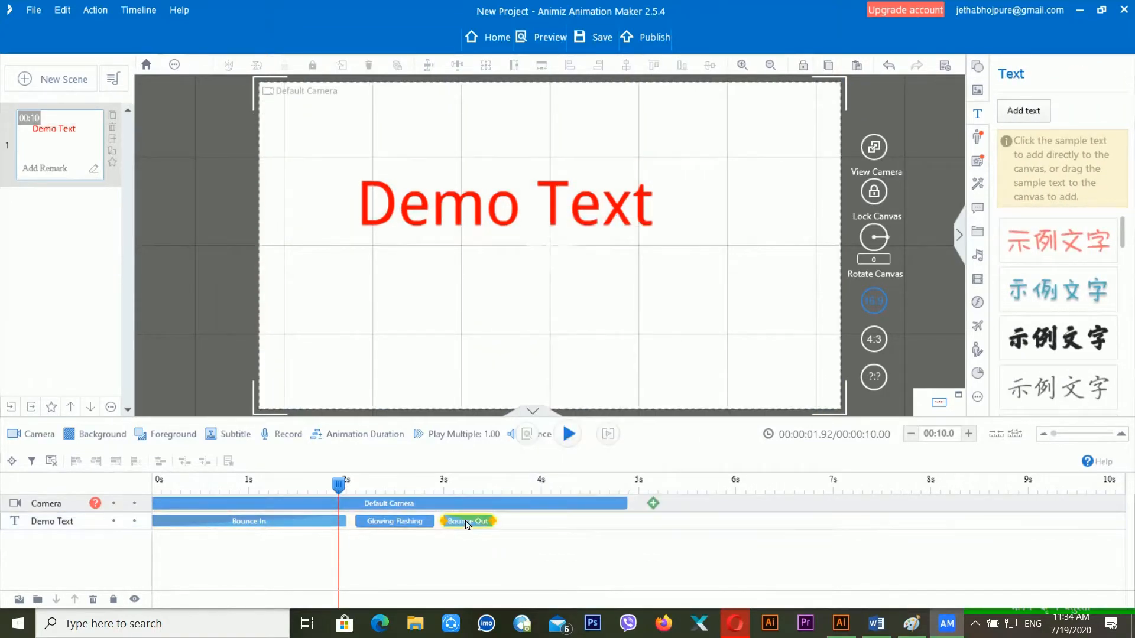
{"action": "right_click", "coordinate": [465, 520]}
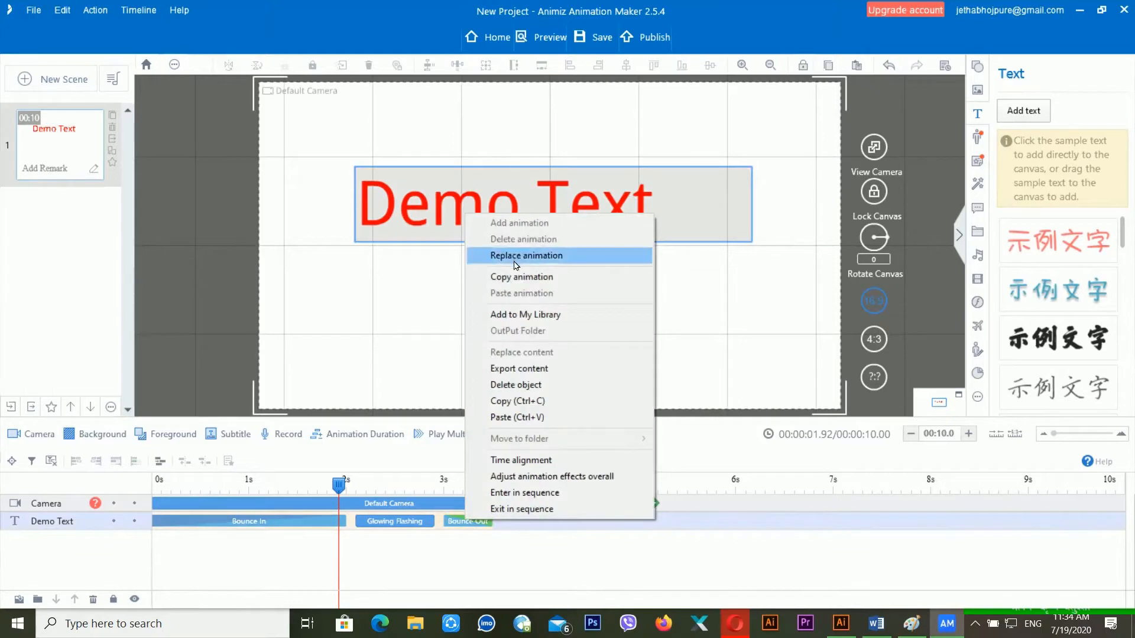
{"action": "left_click", "coordinate": [528, 537]}
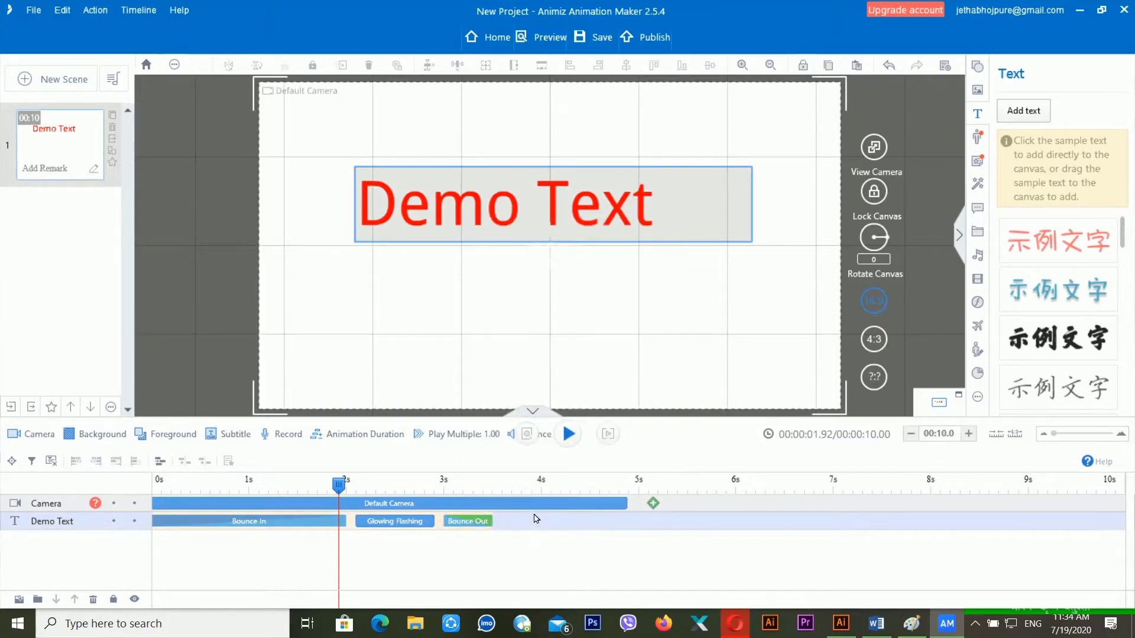
- Shorten the Default Camera's duration to 3.57 seconds
{"action": "left_click", "coordinate": [543, 507]}
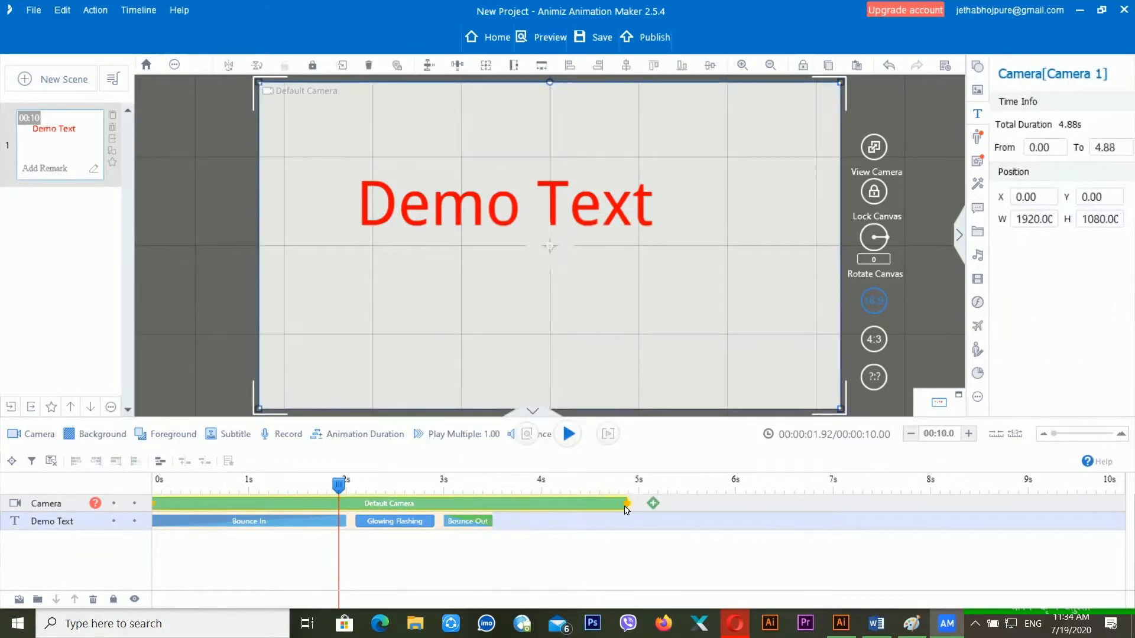
{"action": "left_click_drag", "start_coordinate": [634, 510], "coordinate": [507, 510]}
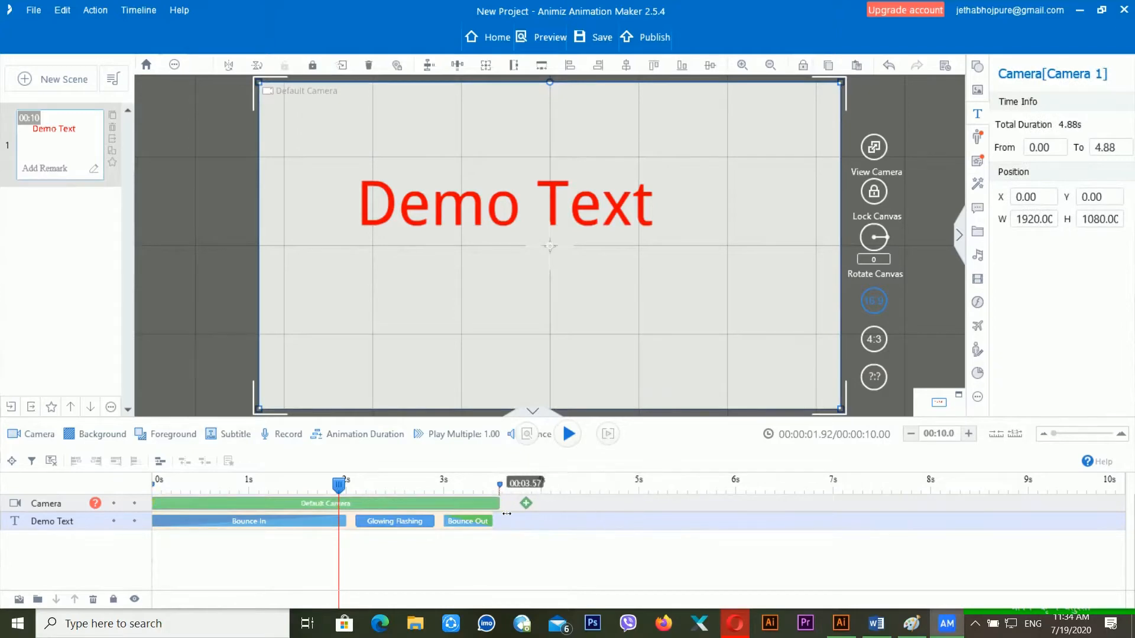
{"action": "right_click", "coordinate": [397, 524]}
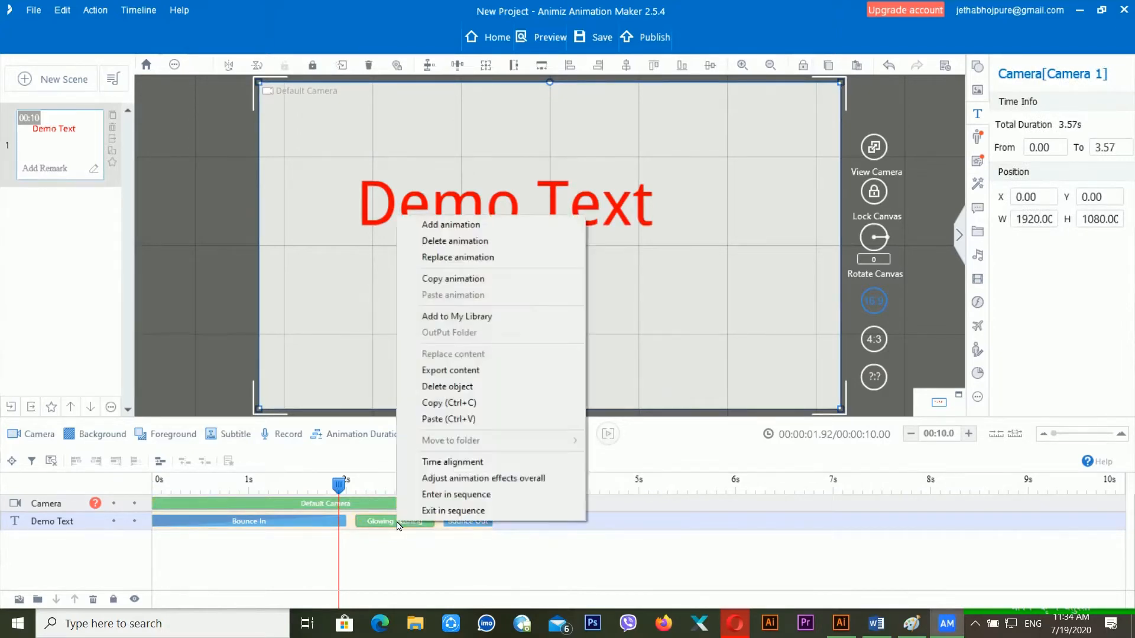
- Undo the accidental Demo Text deletion, then delete the Glowing Flashing animation
{"action": "left_click", "coordinate": [471, 390]}
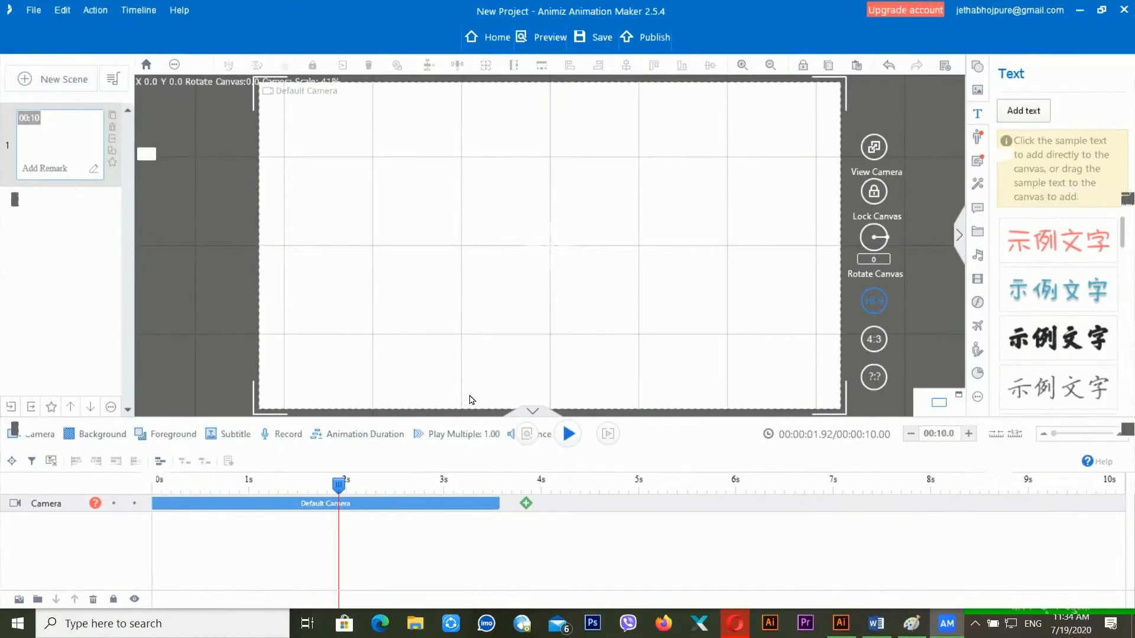
{"action": "key", "text": "ctrl+z"}
{"action": "left_click", "coordinate": [401, 523]}
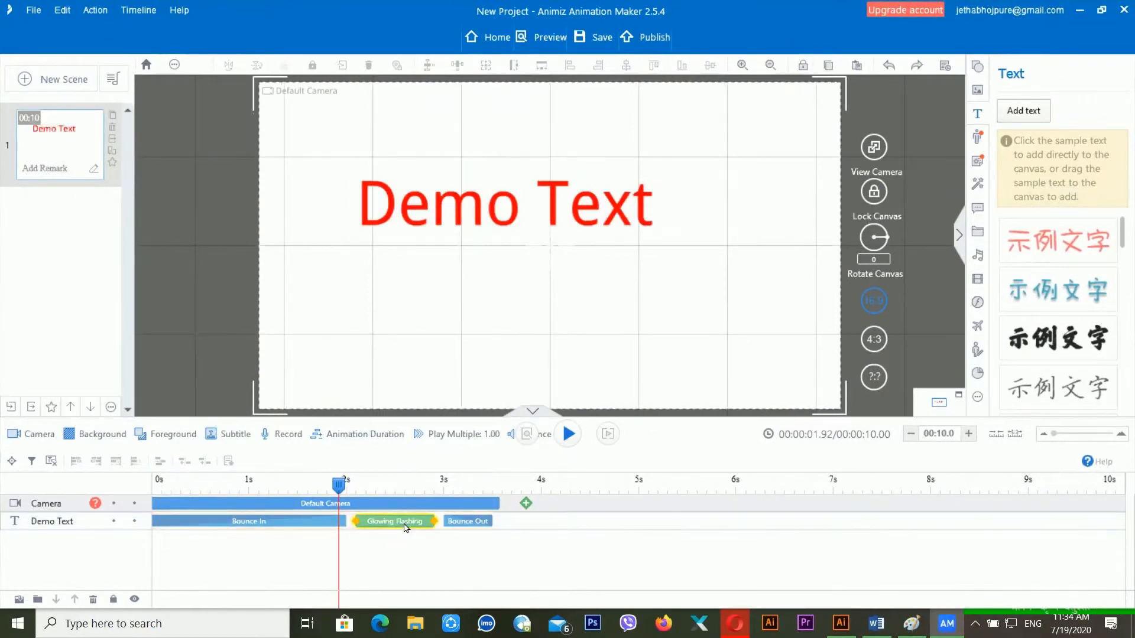
{"action": "right_click", "coordinate": [402, 523]}
{"action": "left_click", "coordinate": [463, 242]}
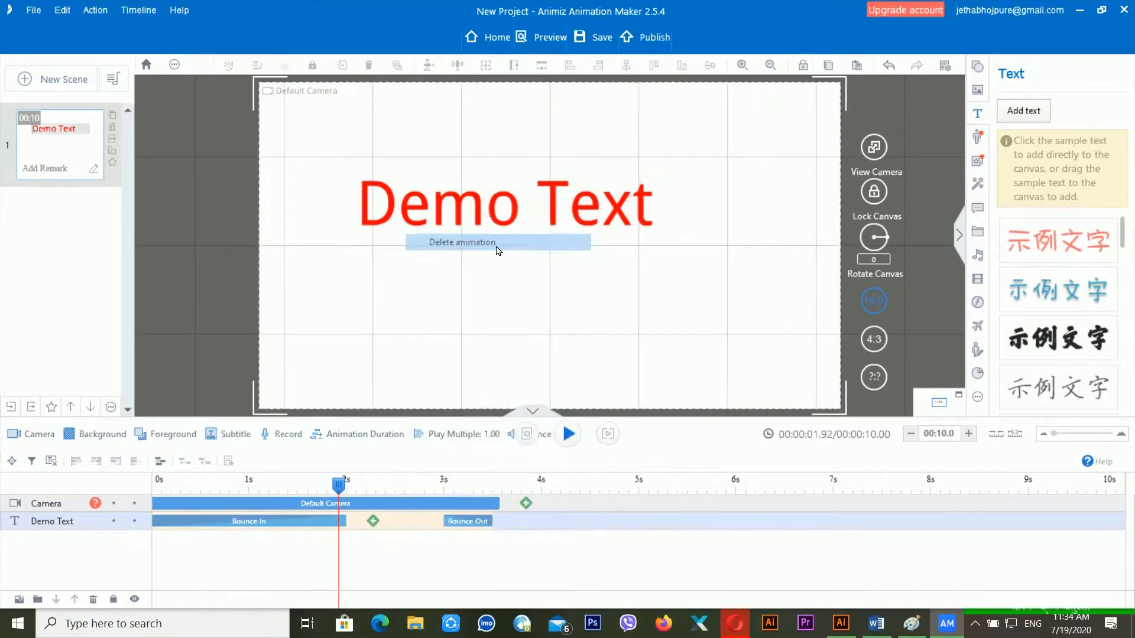
- Check the Bounce Out clip's options and move the playhead to about 6.4 seconds
{"action": "left_click", "coordinate": [460, 522]}
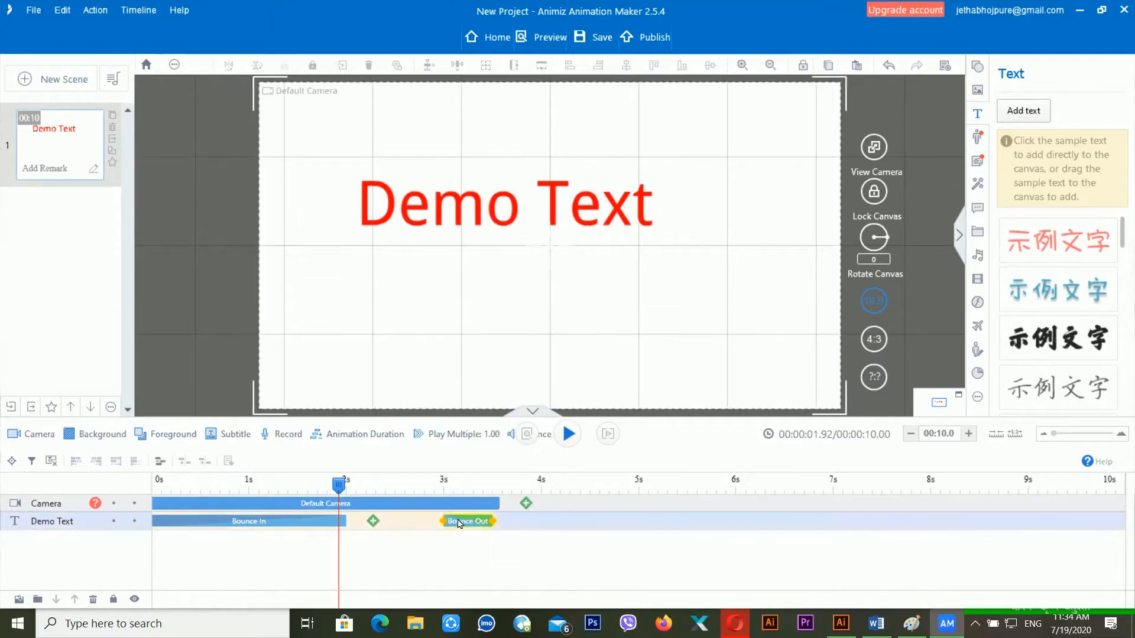
{"action": "right_click", "coordinate": [460, 521]}
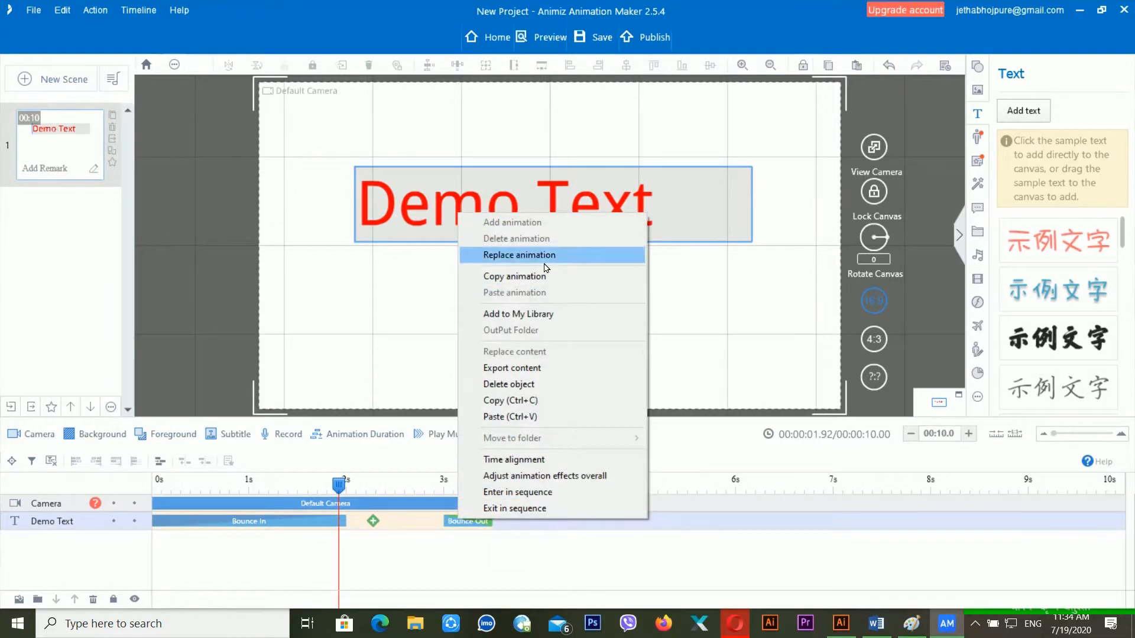
{"action": "left_click", "coordinate": [467, 528]}
{"action": "right_click", "coordinate": [465, 528]}
{"action": "left_click", "coordinate": [775, 484]}
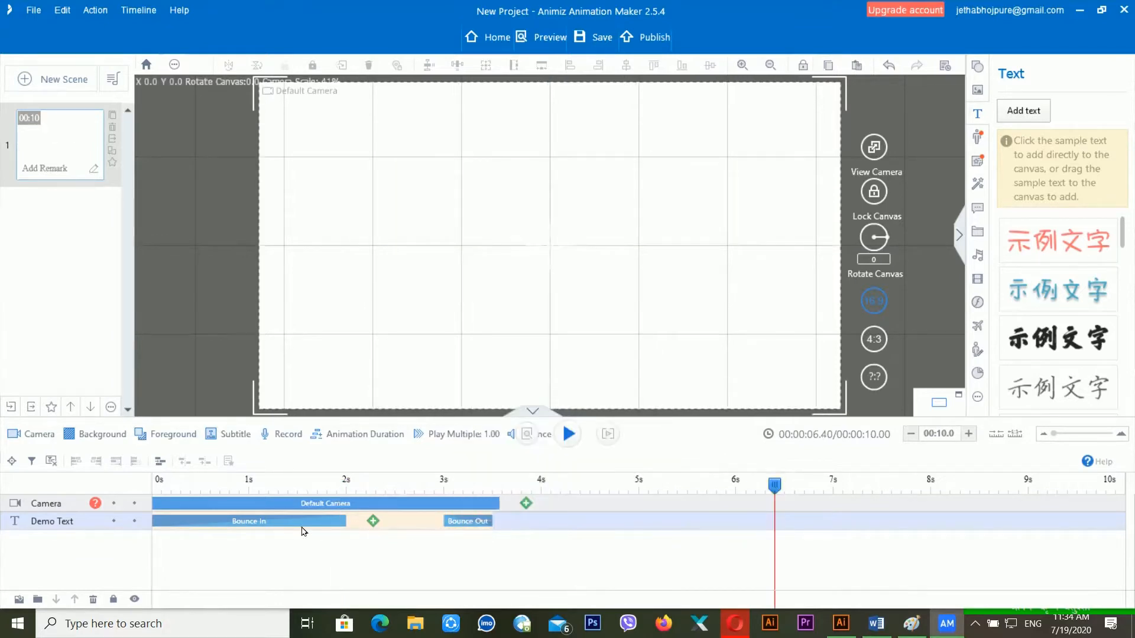
- Check the text's Bounce In and Bounce Out clips, then pick a line shape from the Shape library
{"action": "left_click", "coordinate": [318, 527]}
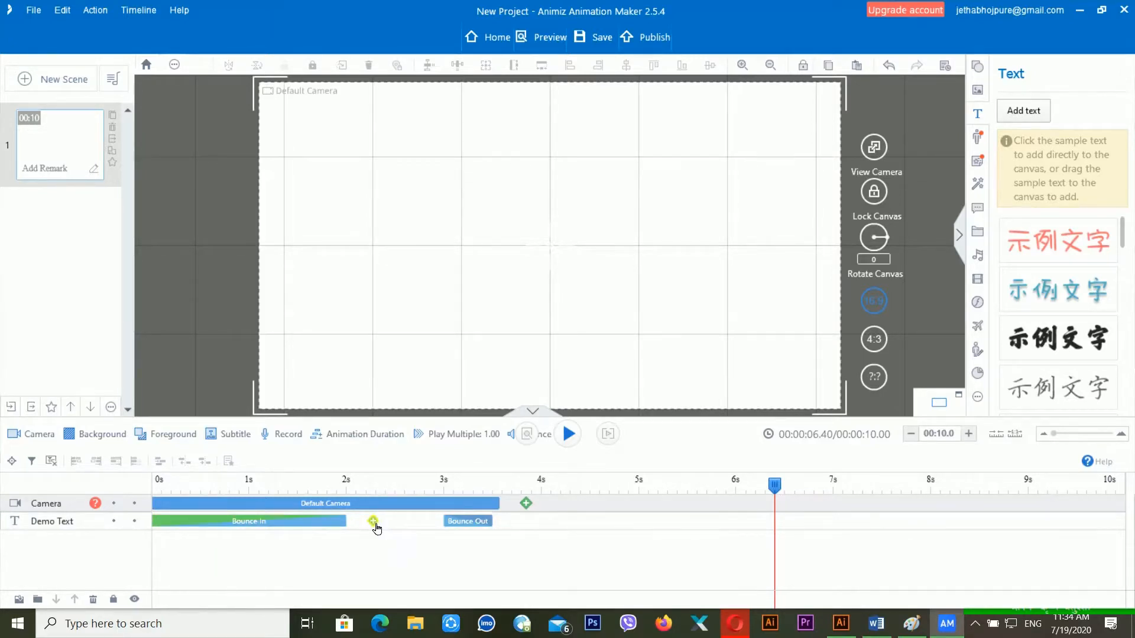
{"action": "left_click", "coordinate": [462, 528]}
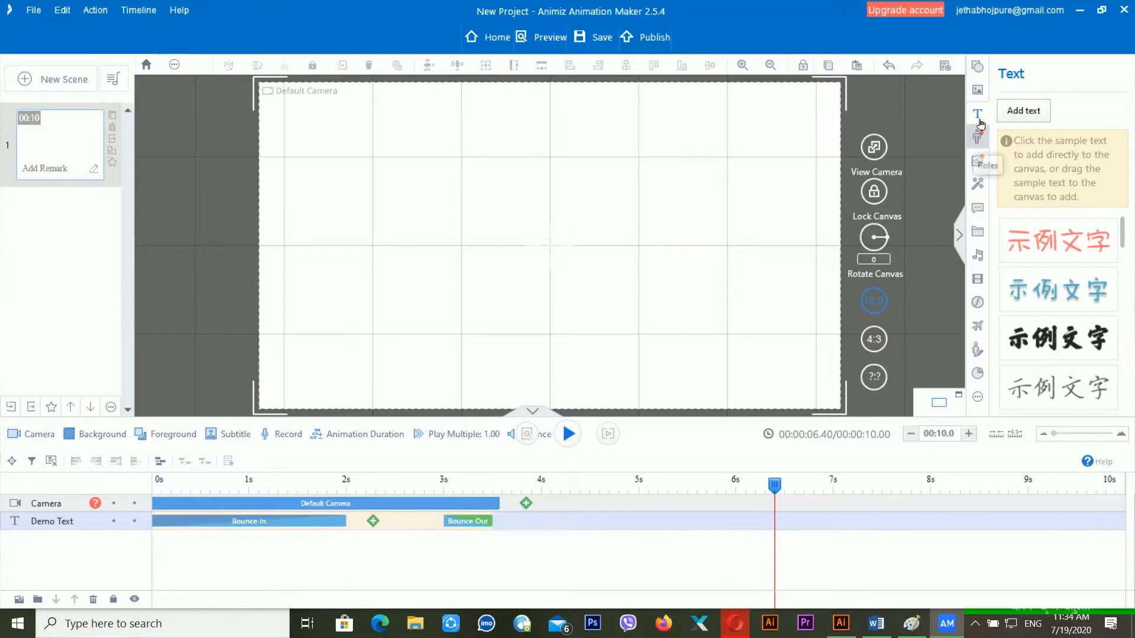
{"action": "left_click", "coordinate": [980, 69]}
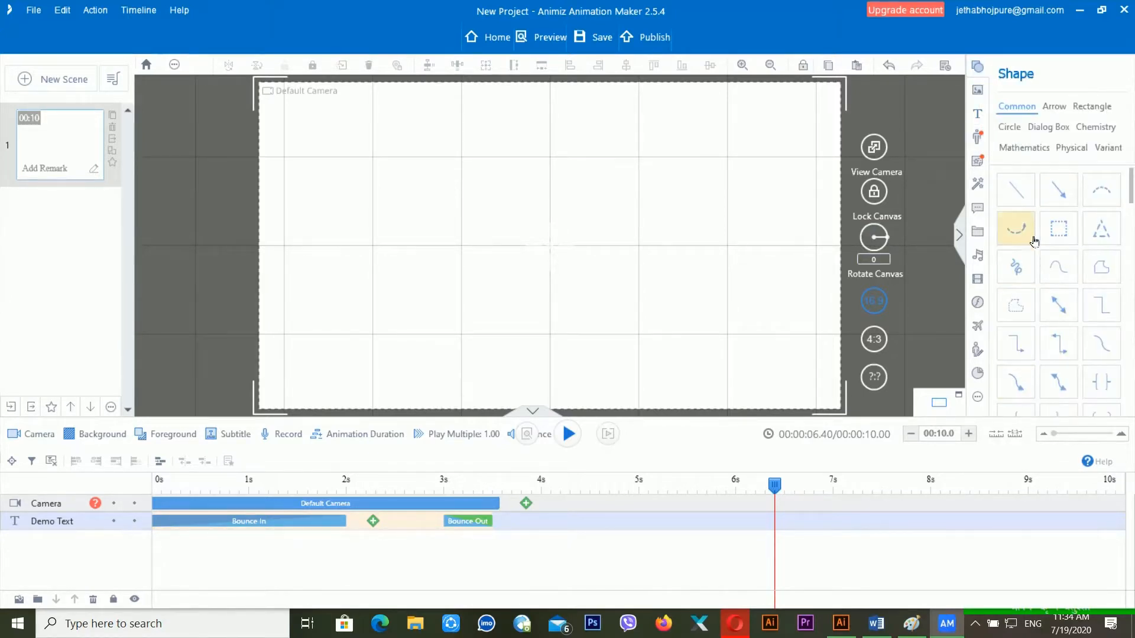
{"action": "left_click", "coordinate": [1061, 205]}
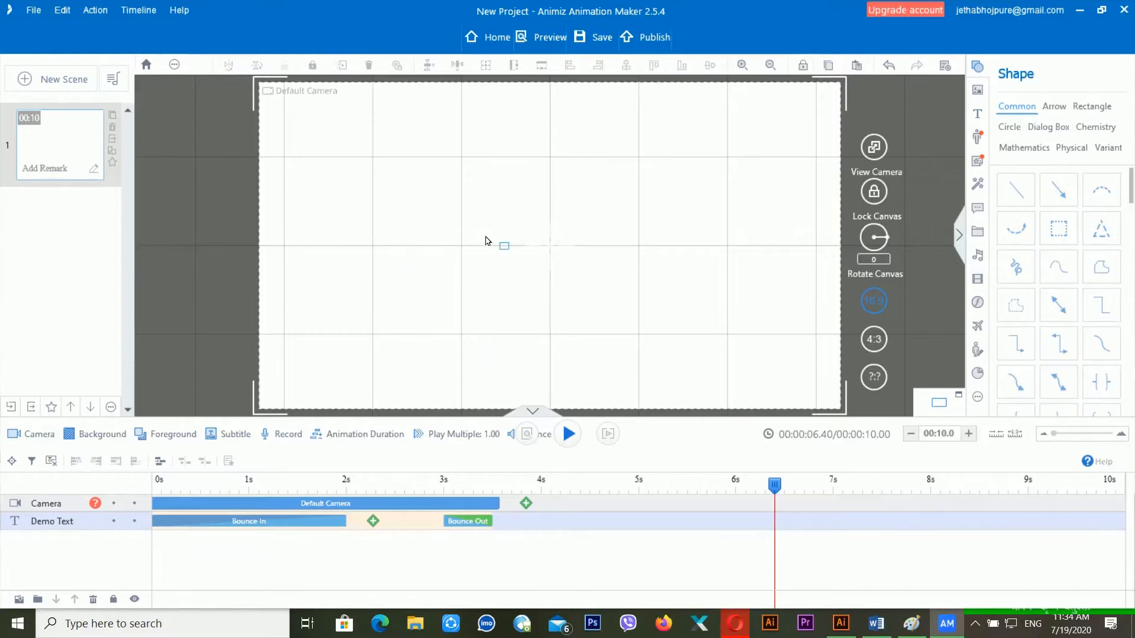
- Draw a horizontal line left of centre, start its Extend From Left entrance at 0s, and lengthen it slightly
{"action": "mouse_move", "coordinate": [365, 236]}
{"action": "left_mouse_down"}
{"action": "mouse_move", "coordinate": [545, 247]}
{"action": "mouse_move", "coordinate": [535, 196]}
{"action": "mouse_move", "coordinate": [553, 238]}
{"action": "left_mouse_up"}
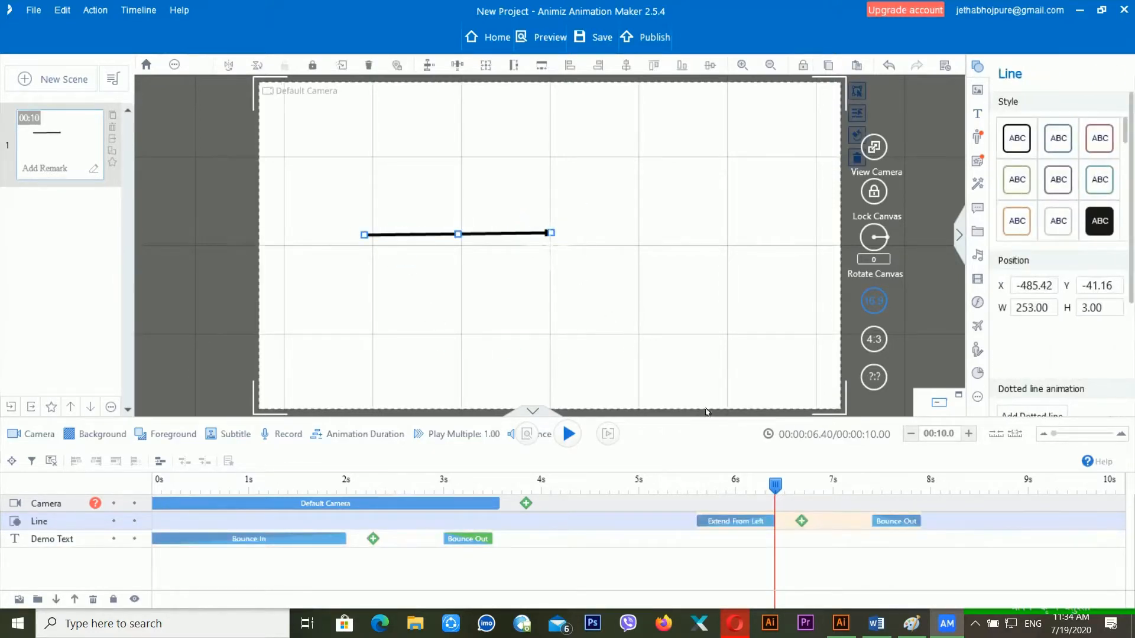
{"action": "left_click_drag", "start_coordinate": [726, 526], "coordinate": [131, 535]}
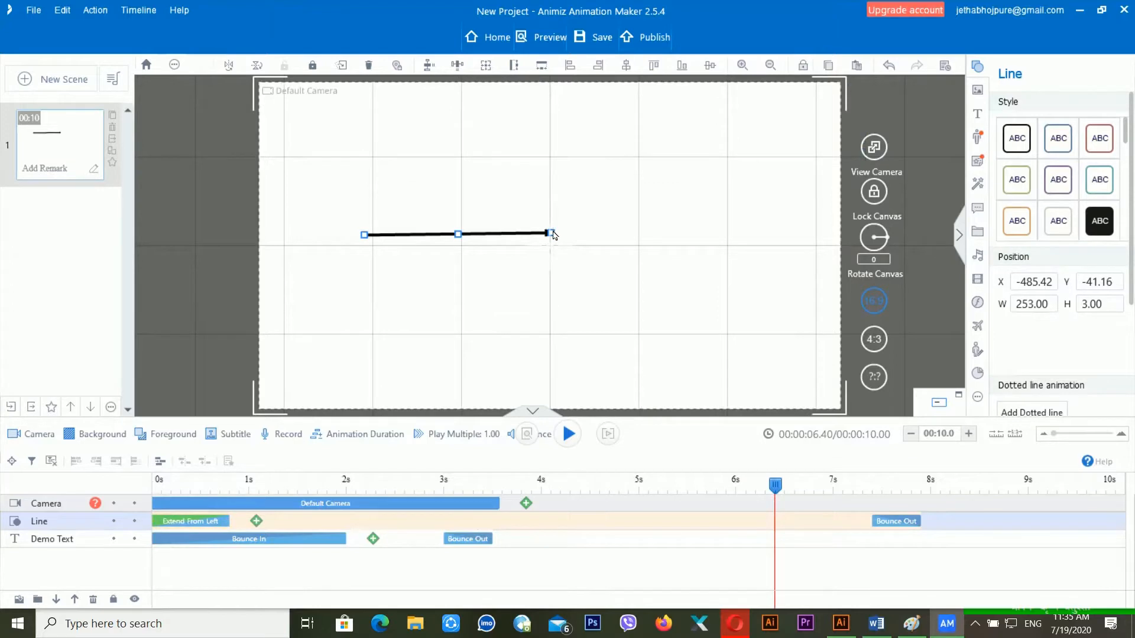
{"action": "mouse_move", "coordinate": [549, 236]}
{"action": "left_mouse_down"}
{"action": "mouse_move", "coordinate": [570, 258]}
{"action": "mouse_move", "coordinate": [563, 235]}
{"action": "left_mouse_up"}
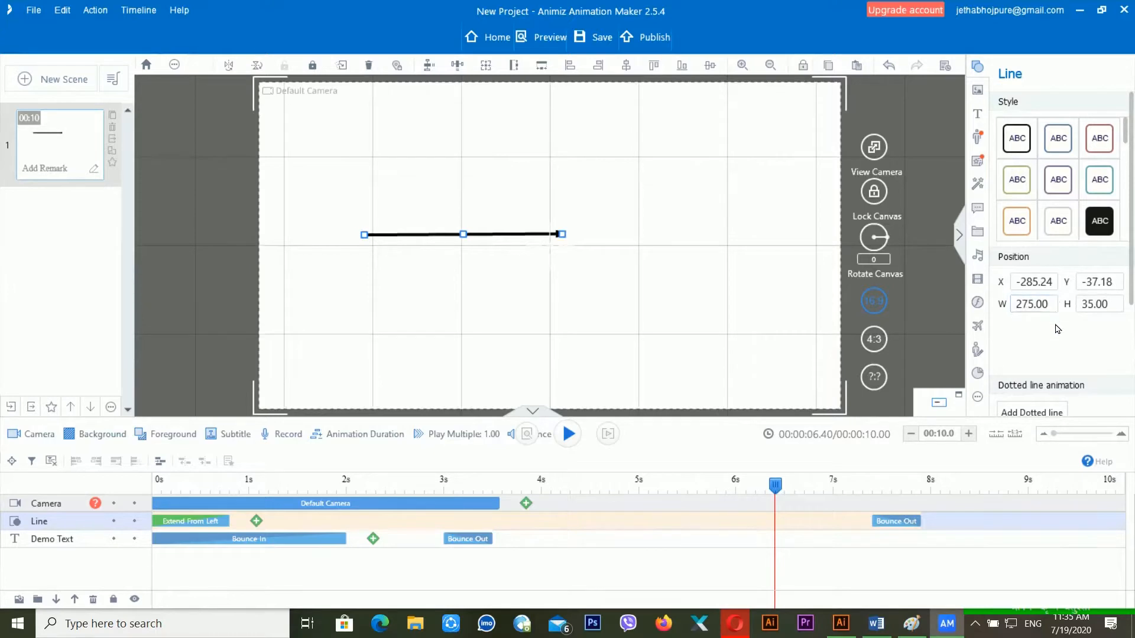
{"action": "scroll", "coordinate": [1067, 337], "scroll_direction": "down", "scroll_amount": 3}
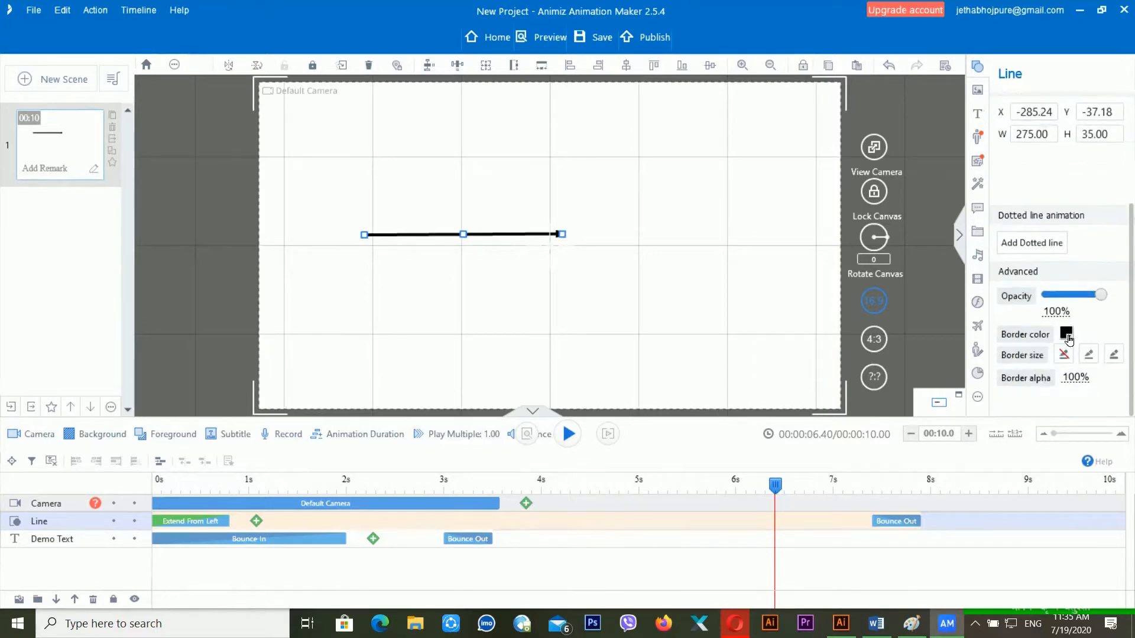
- Make the line a thick red arrow and move its Bounce Out exit to about 2.8 seconds
{"action": "left_click", "coordinate": [1066, 334]}
{"action": "left_click", "coordinate": [896, 491]}
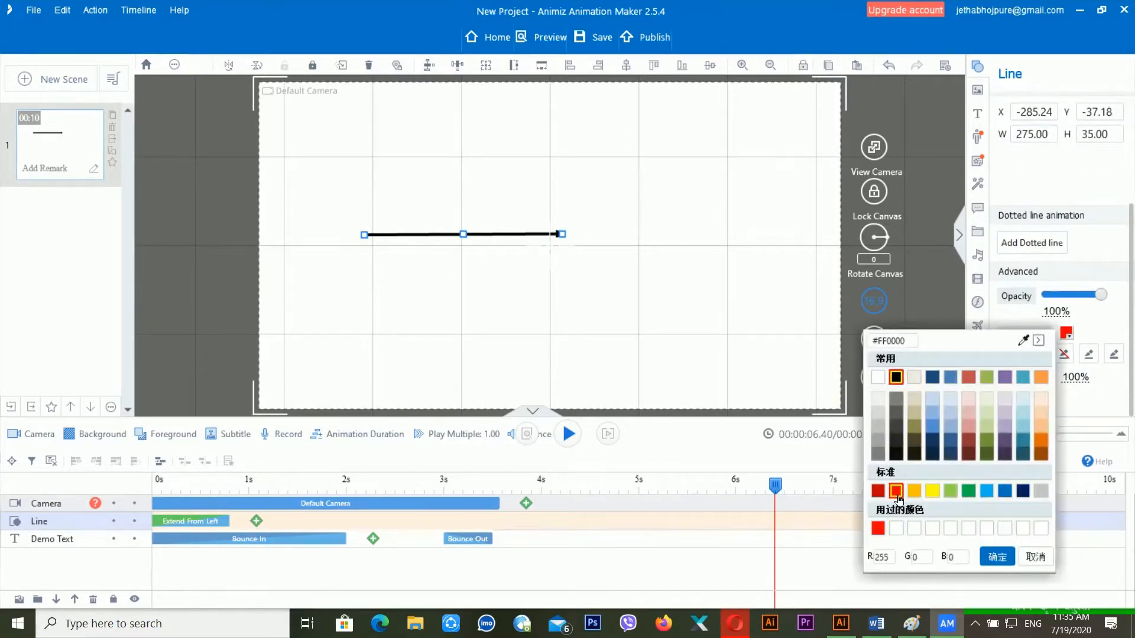
{"action": "left_click", "coordinate": [997, 557]}
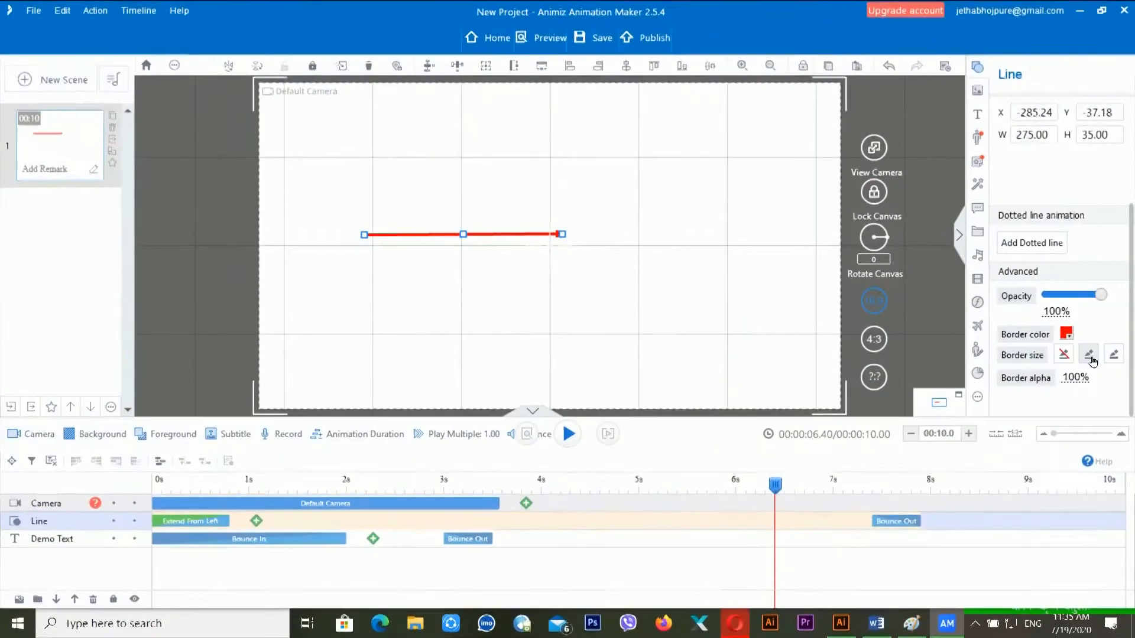
{"action": "left_click", "coordinate": [1088, 355]}
{"action": "left_click", "coordinate": [1114, 355]}
{"action": "left_click", "coordinate": [1114, 354]}
{"action": "left_click", "coordinate": [1114, 355]}
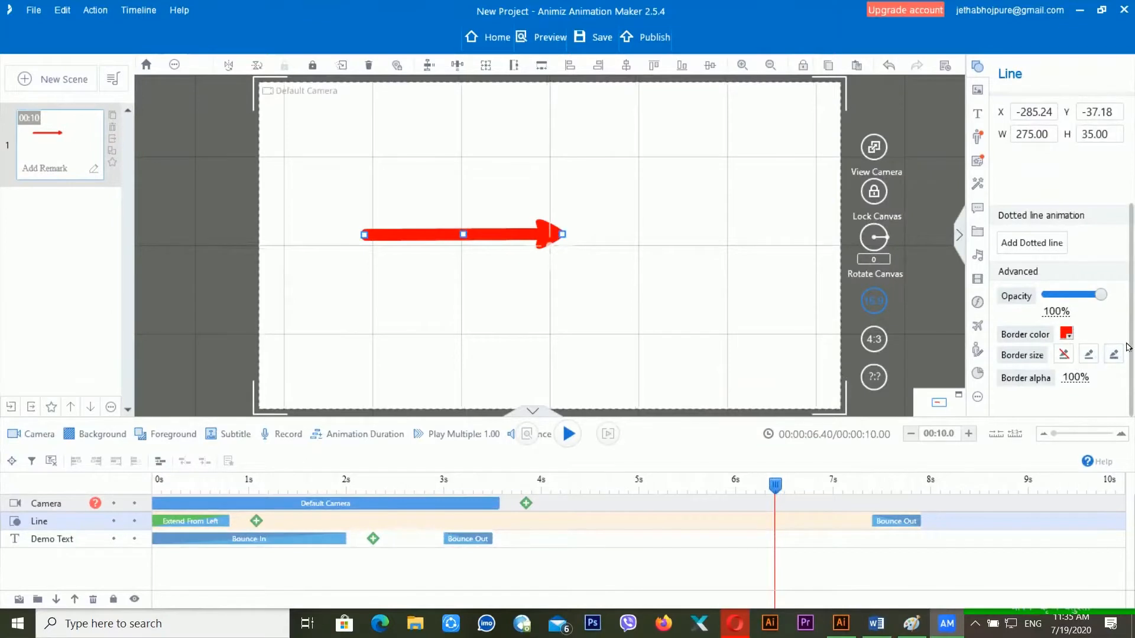
{"action": "left_click_drag", "start_coordinate": [890, 521], "coordinate": [451, 537]}
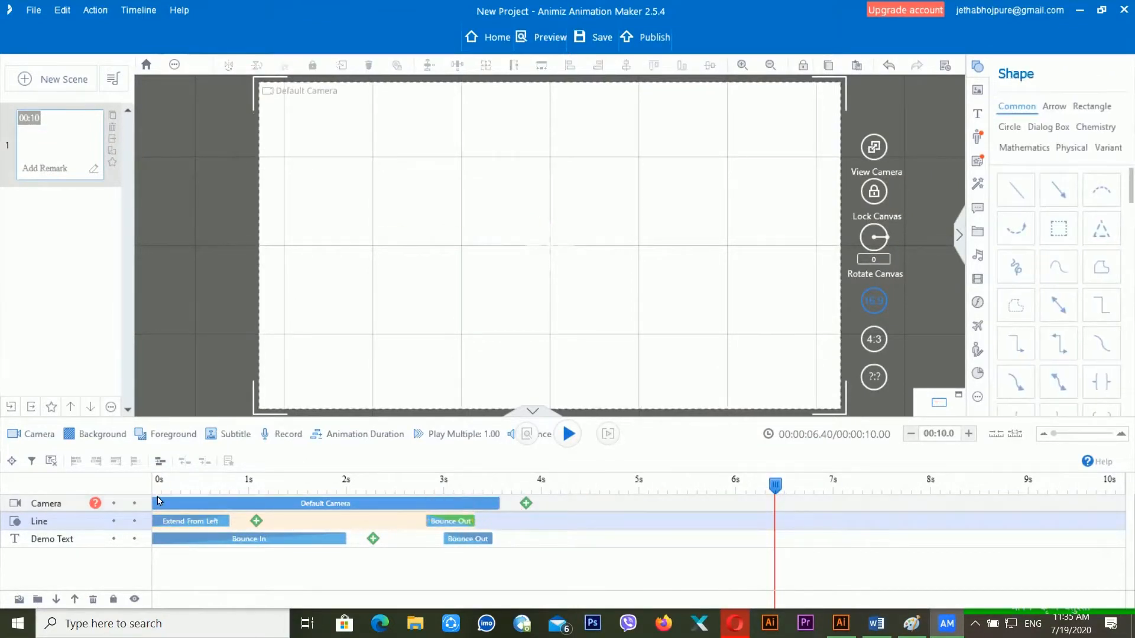
- Rewind and preview the scene from the start
{"action": "left_click", "coordinate": [162, 488]}
{"action": "key", "text": "space"}
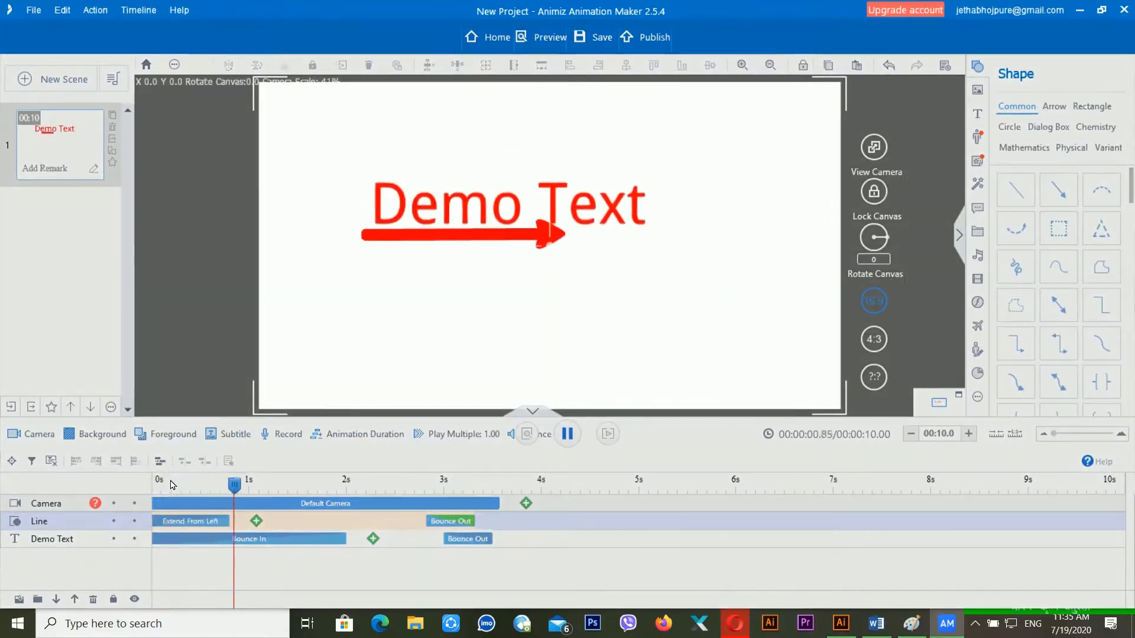
{"action": "key", "text": "space"}
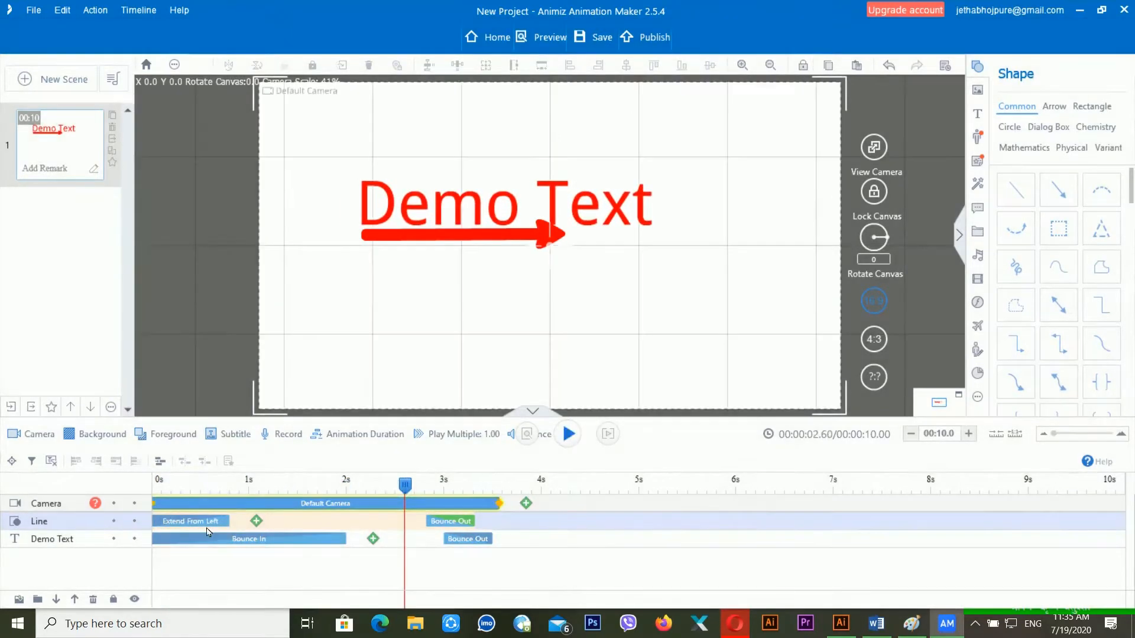
- Replace the line's Extend From Left entrance with Hand From Left and preview the result
{"action": "left_click", "coordinate": [192, 529]}
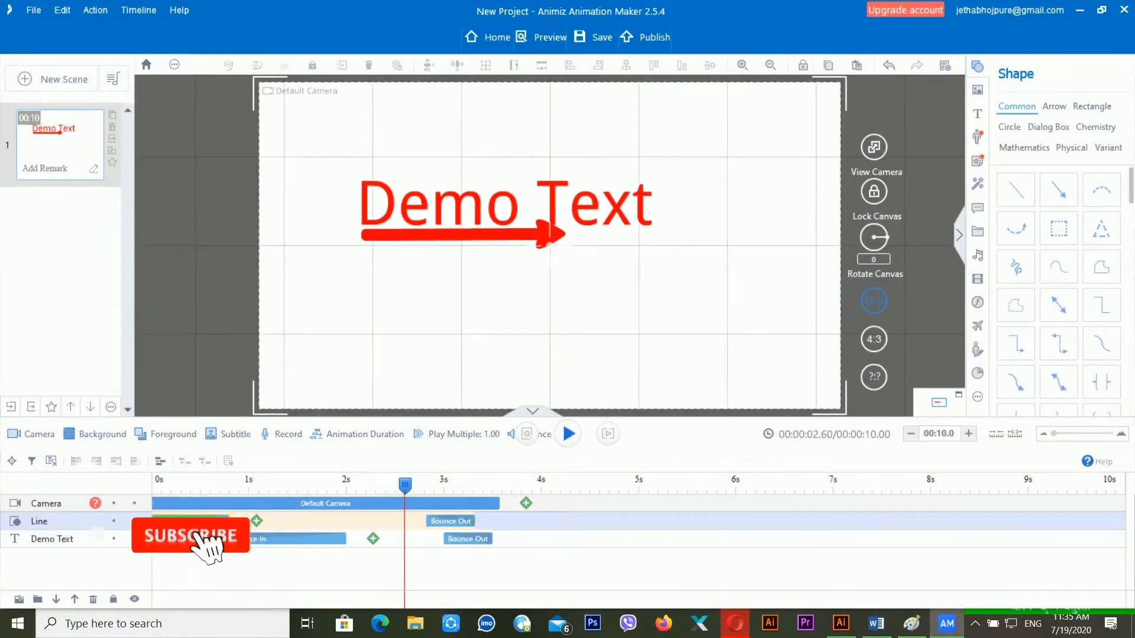
{"action": "right_click", "coordinate": [217, 524]}
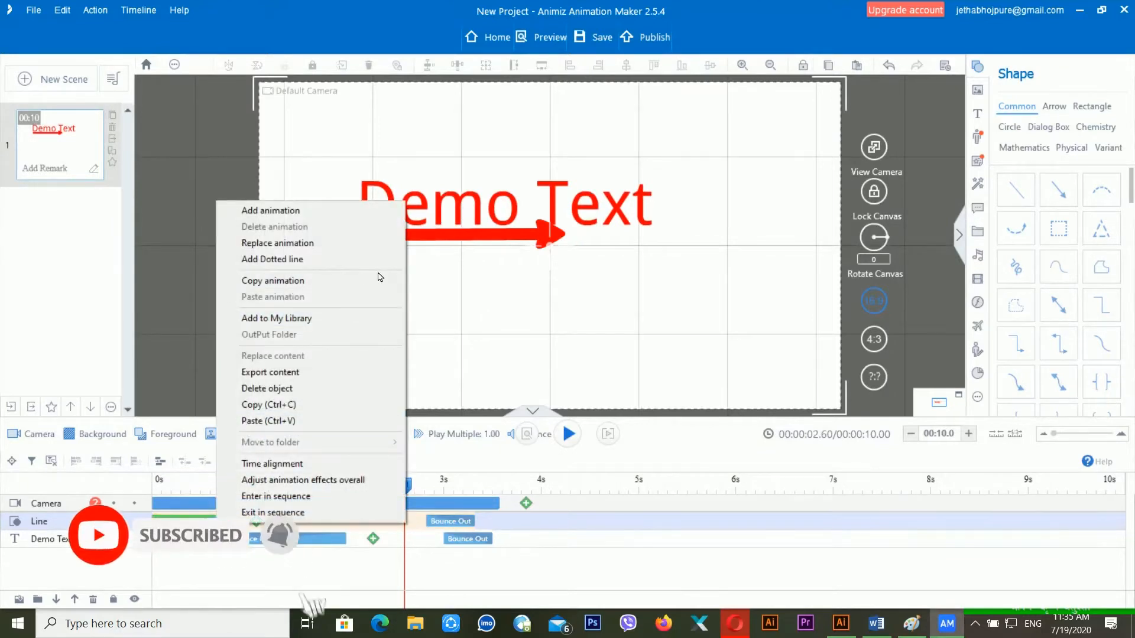
{"action": "left_click", "coordinate": [375, 243]}
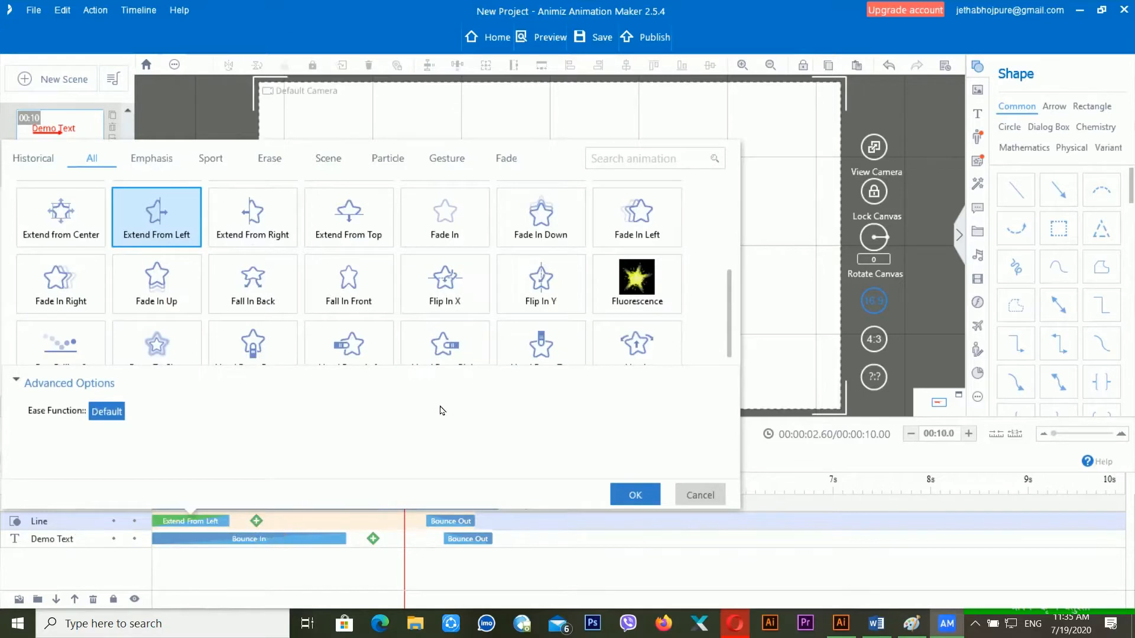
{"action": "scroll", "coordinate": [467, 368], "scroll_direction": "down", "scroll_amount": 2}
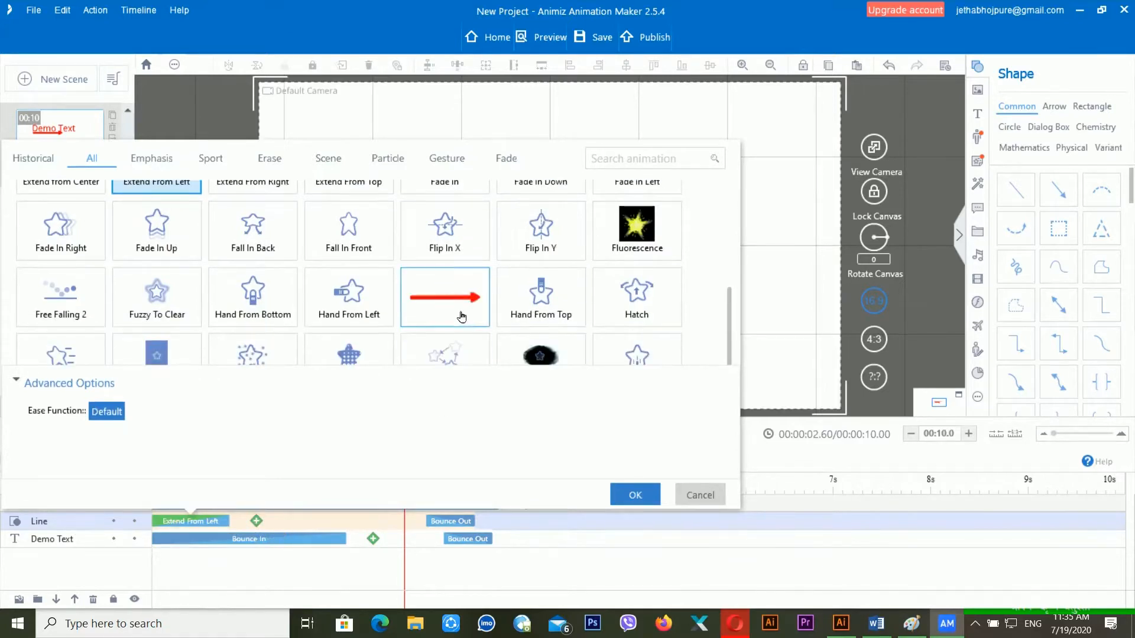
{"action": "left_click", "coordinate": [354, 321]}
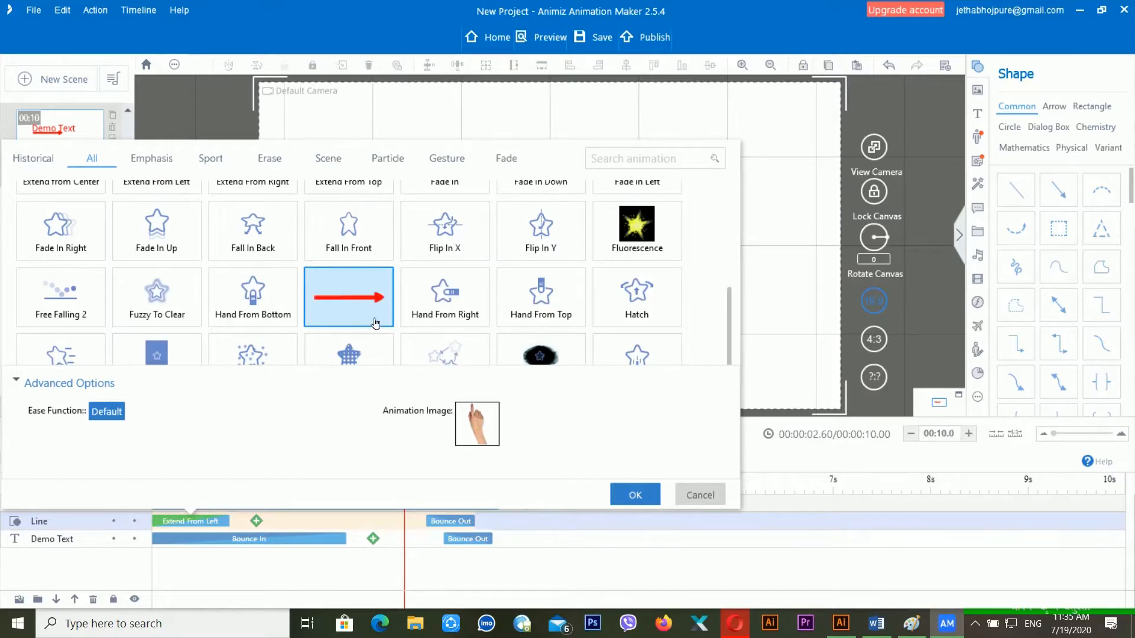
{"action": "left_click", "coordinate": [635, 494]}
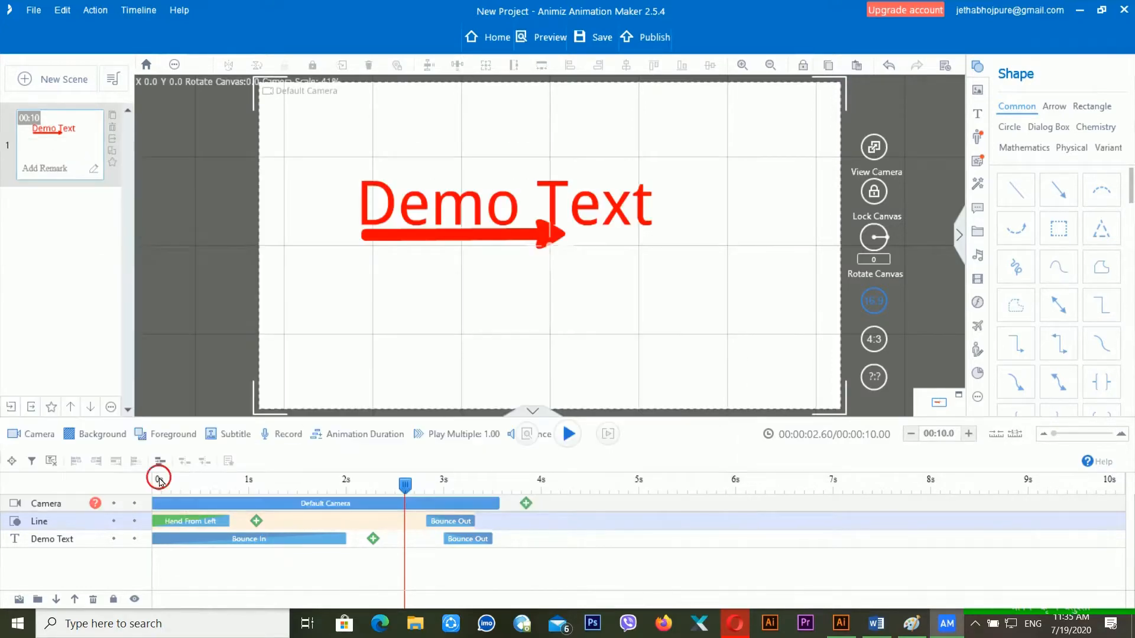
{"action": "key", "text": "space"}
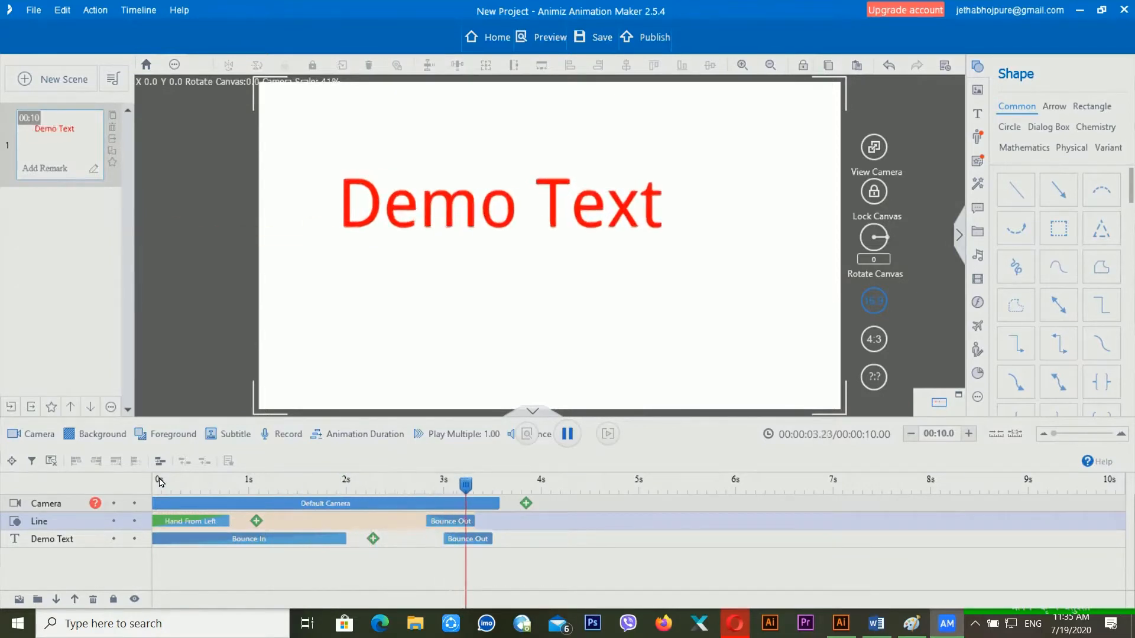
{"action": "key", "text": "space"}
{"action": "left_click", "coordinate": [468, 538]}
- Replace the Demo Text's Bounce Out exit with Contract To Left
{"action": "right_click", "coordinate": [470, 540]}
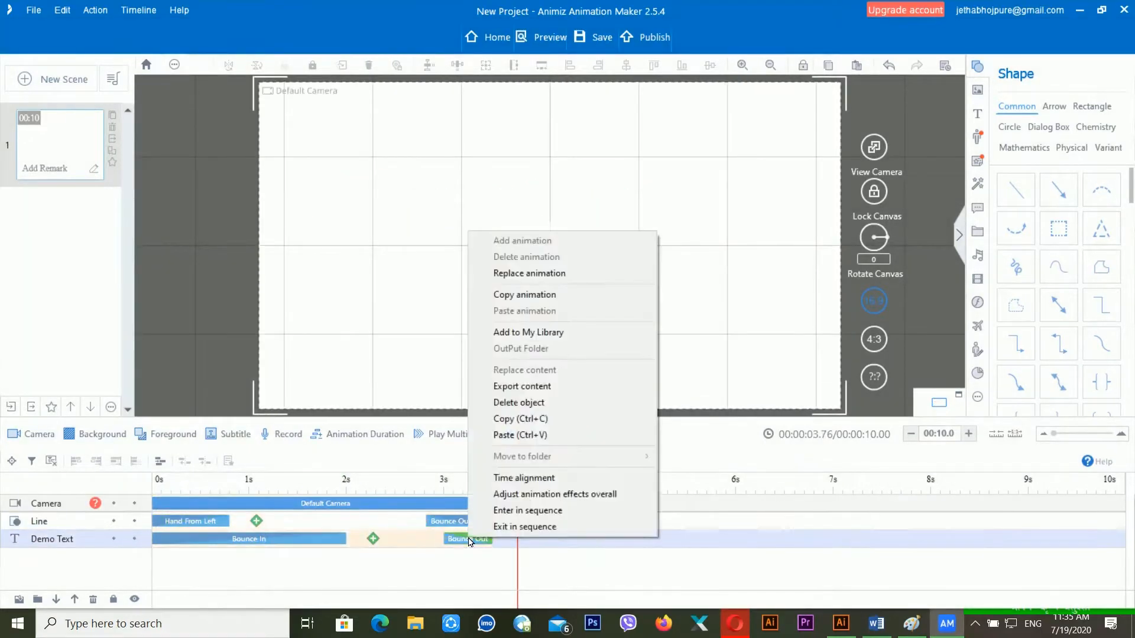
{"action": "left_click", "coordinate": [538, 274]}
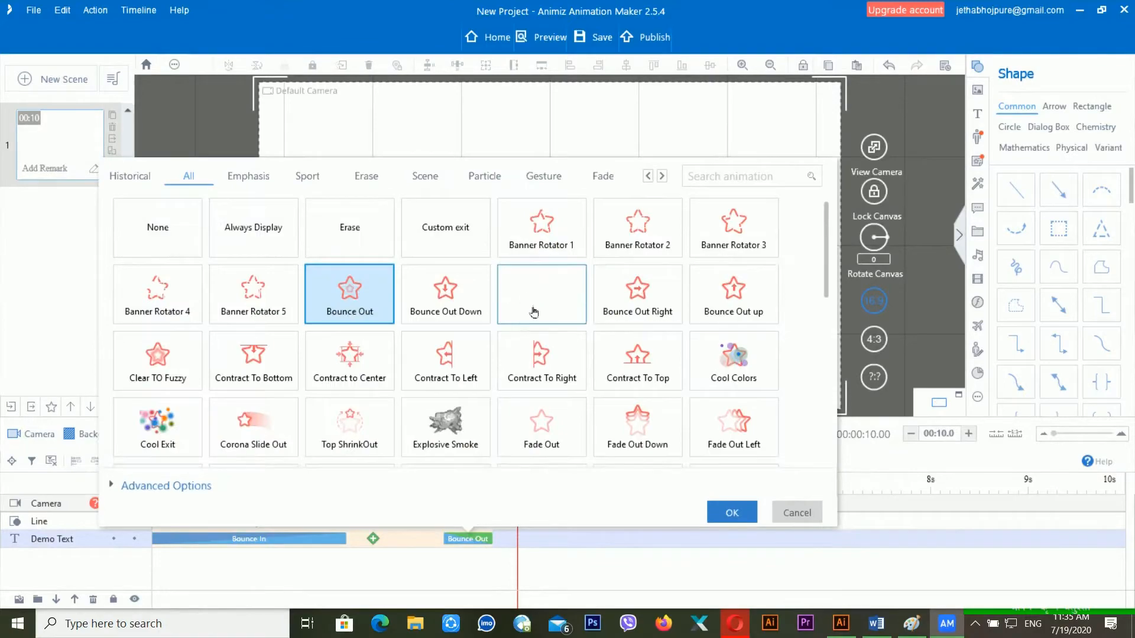
{"action": "left_click", "coordinate": [450, 367]}
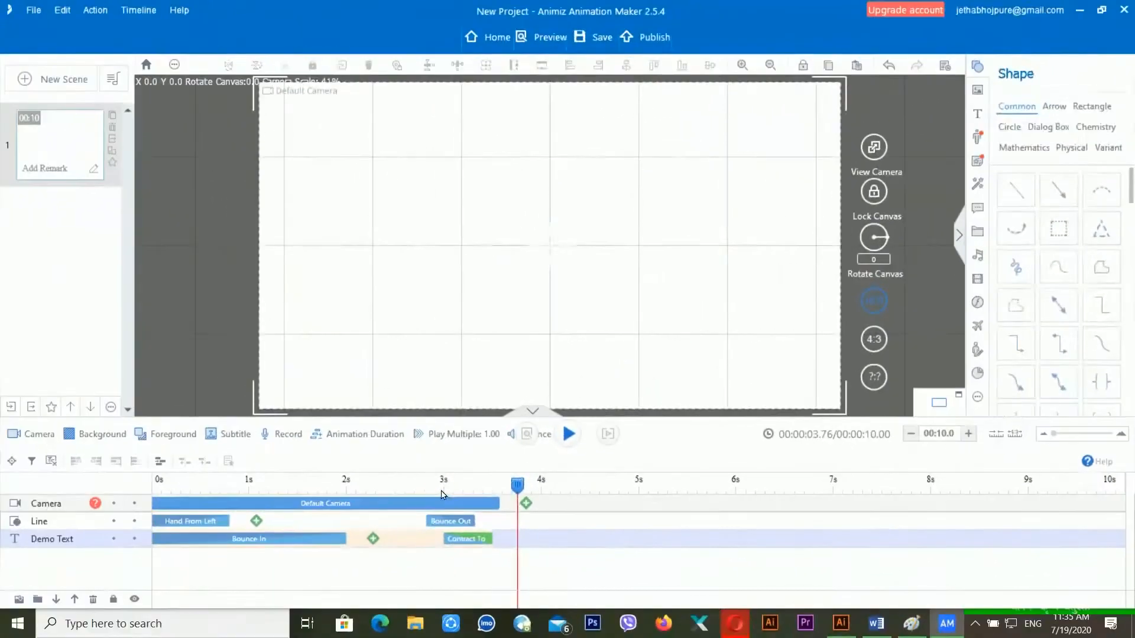
- Preview the Contract To exit from around 3s, 0.86s and the scene start
{"action": "left_click", "coordinate": [443, 487]}
{"action": "key", "text": "space"}
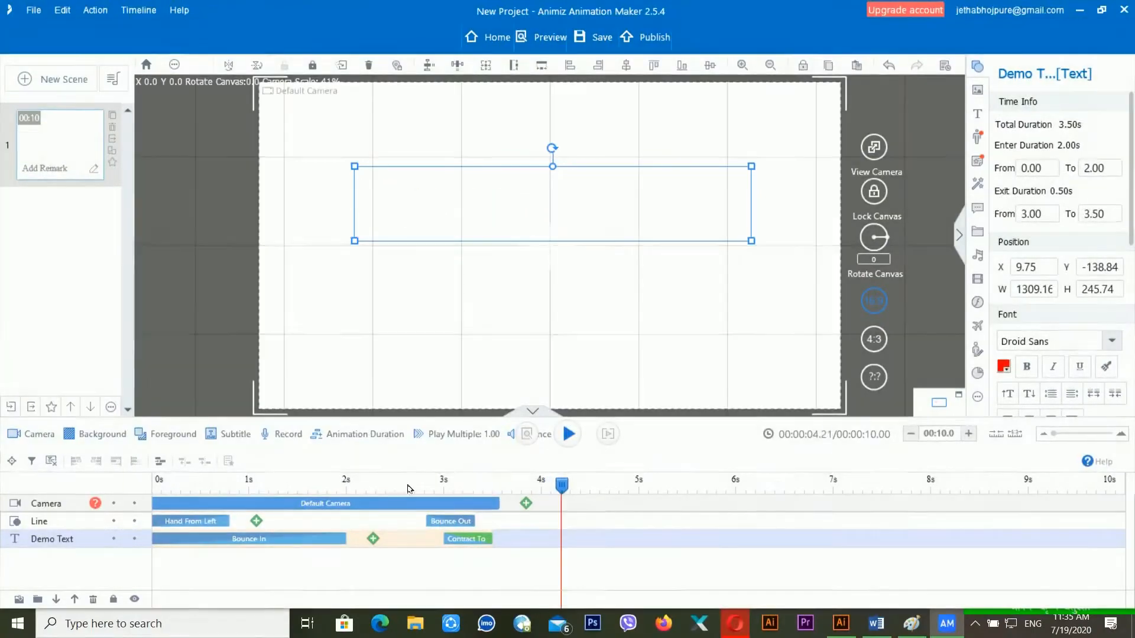
{"action": "left_click", "coordinate": [412, 483]}
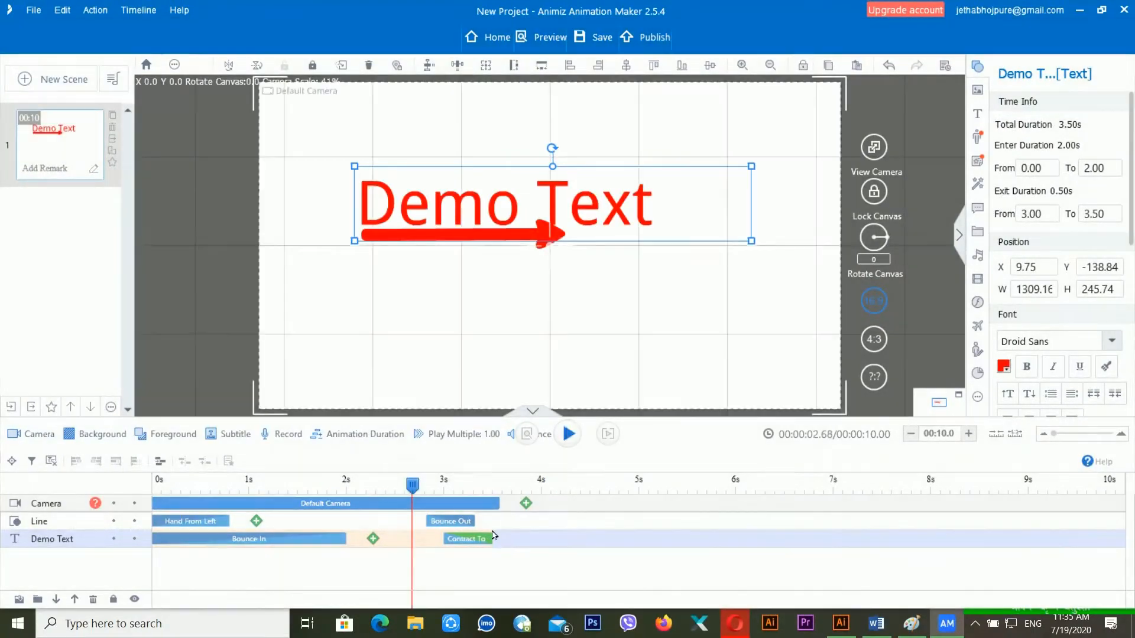
{"action": "left_click", "coordinate": [485, 540]}
{"action": "left_click", "coordinate": [348, 485]}
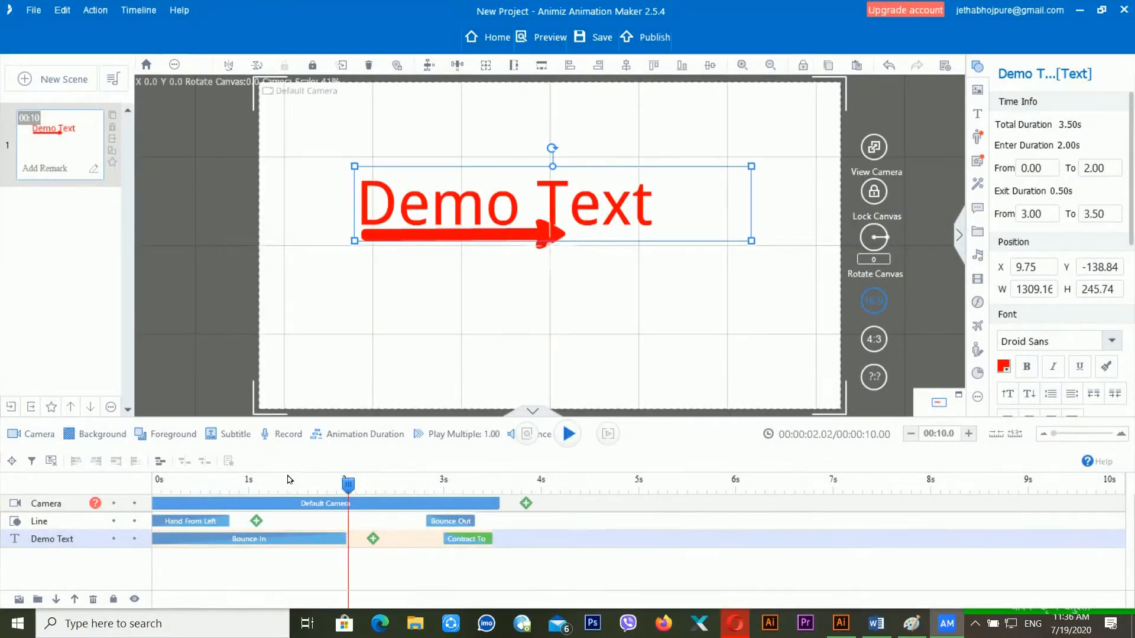
{"action": "left_click", "coordinate": [238, 485]}
{"action": "key", "text": "alt+space"}
{"action": "key", "text": "Escape"}
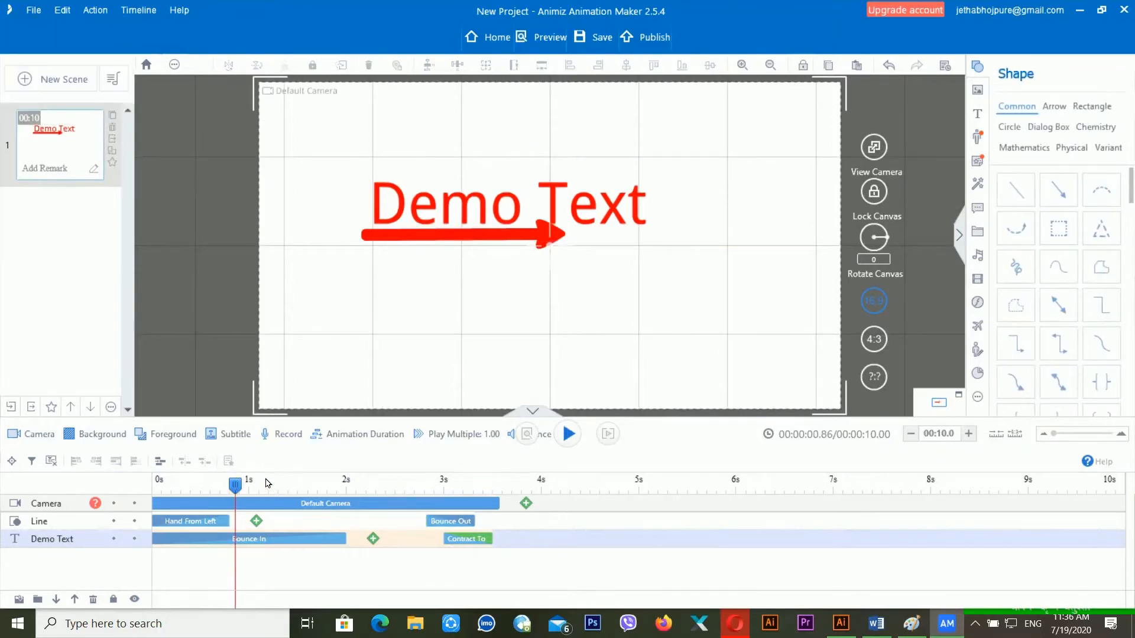
{"action": "key", "text": "space"}
{"action": "key", "text": "space"}
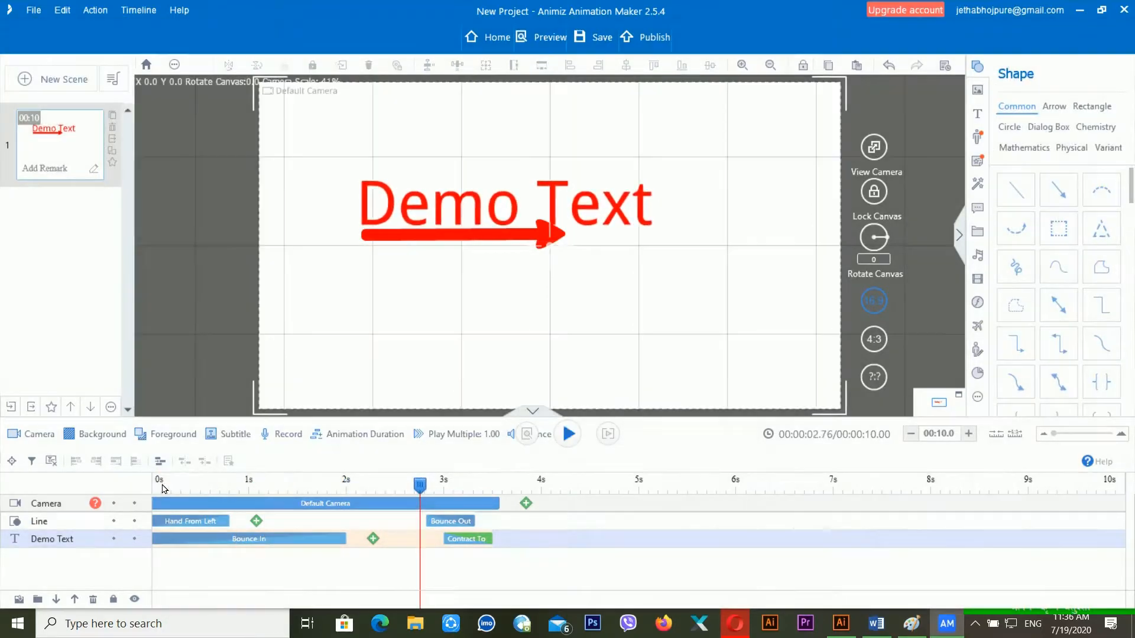
{"action": "left_click", "coordinate": [164, 485]}
{"action": "key", "text": "space"}
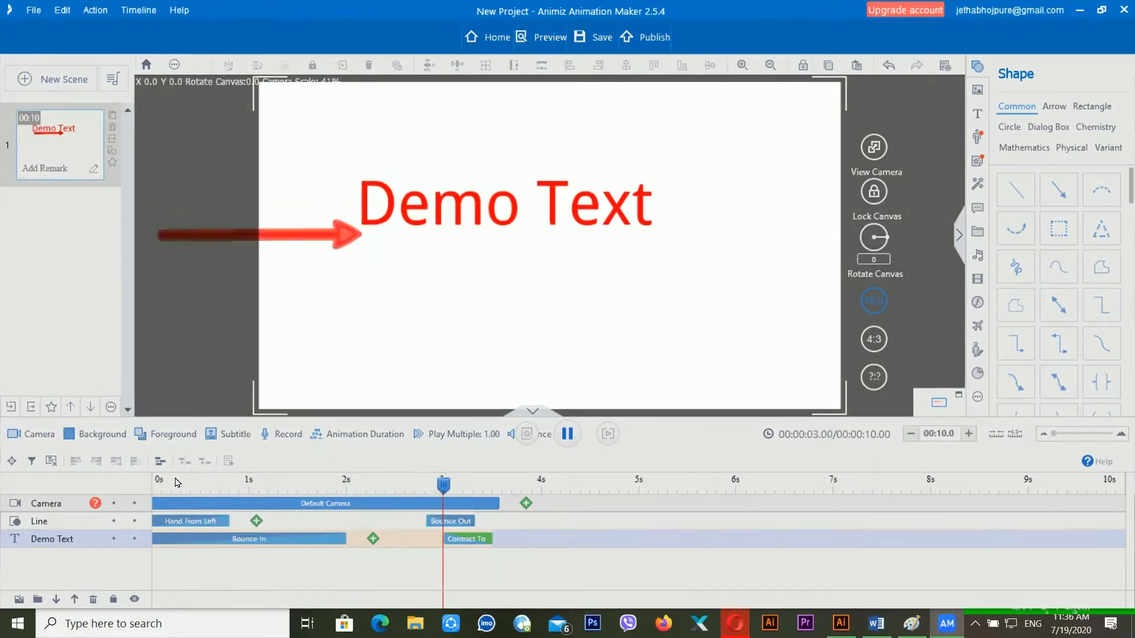
{"action": "key", "text": "space"}
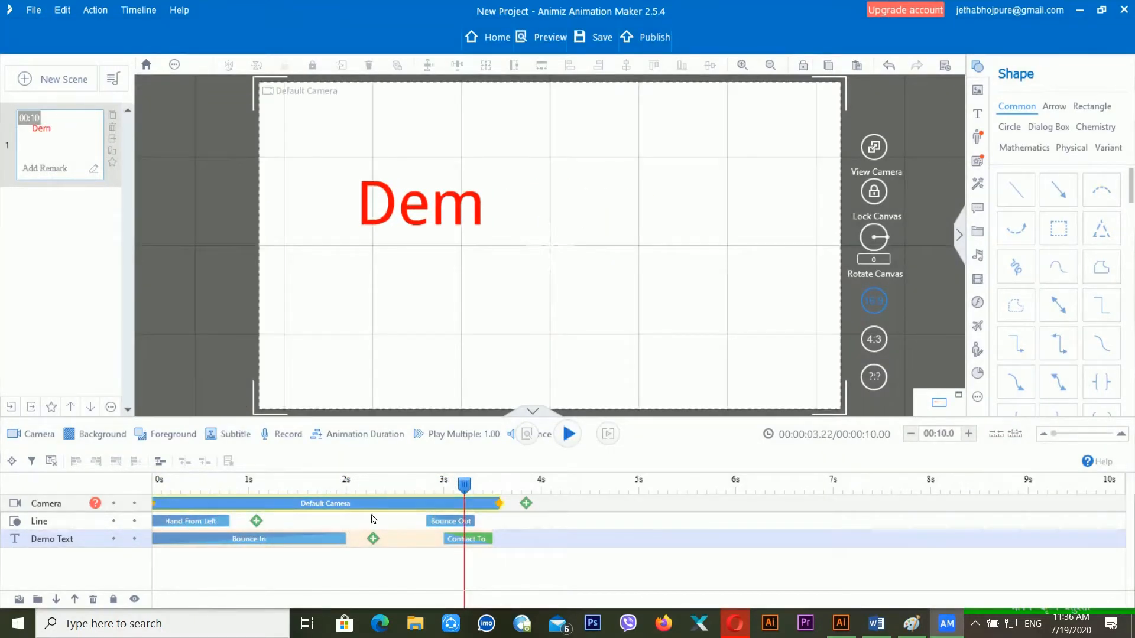
- Add a Move emphasis animation with the End Rollback curve to the arrow line
{"action": "left_click", "coordinate": [257, 521]}
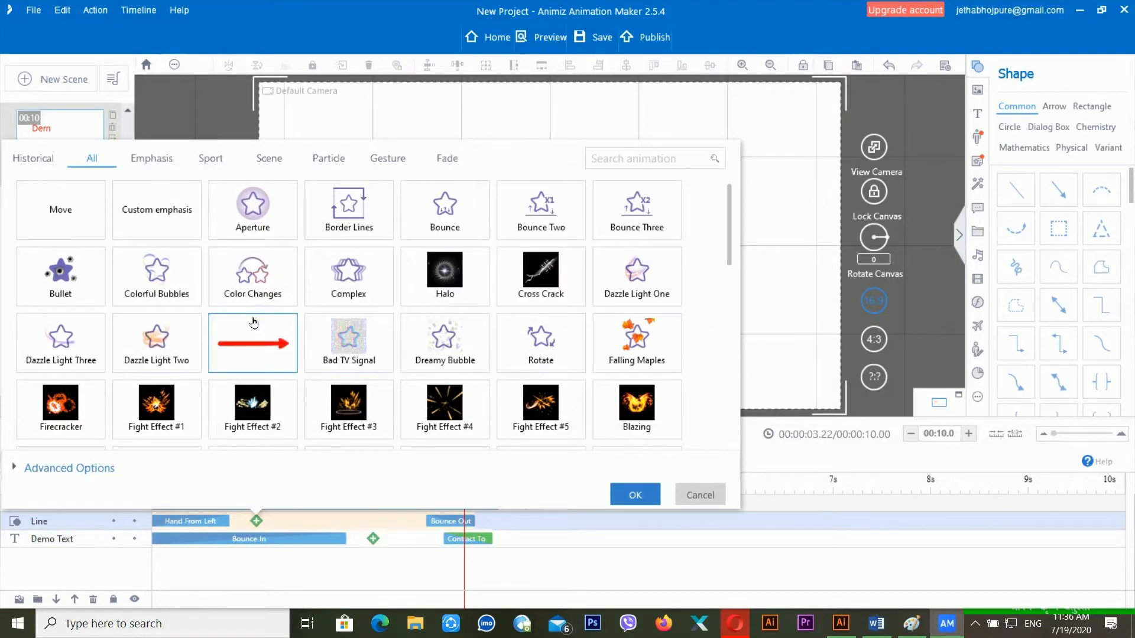
{"action": "left_click", "coordinate": [152, 162]}
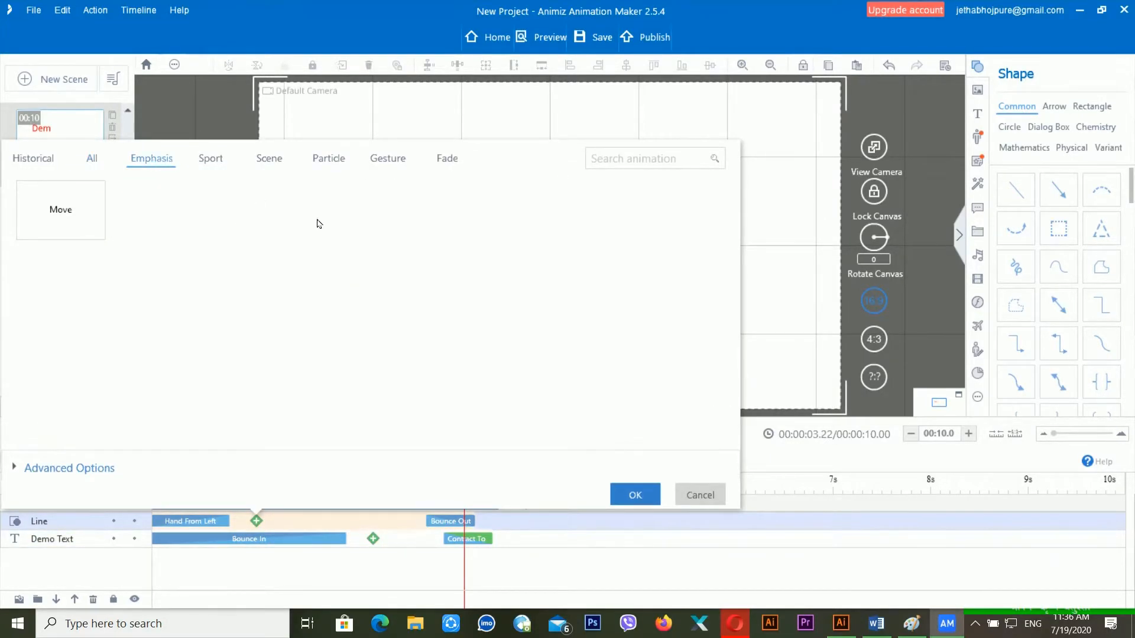
{"action": "left_click", "coordinate": [89, 223]}
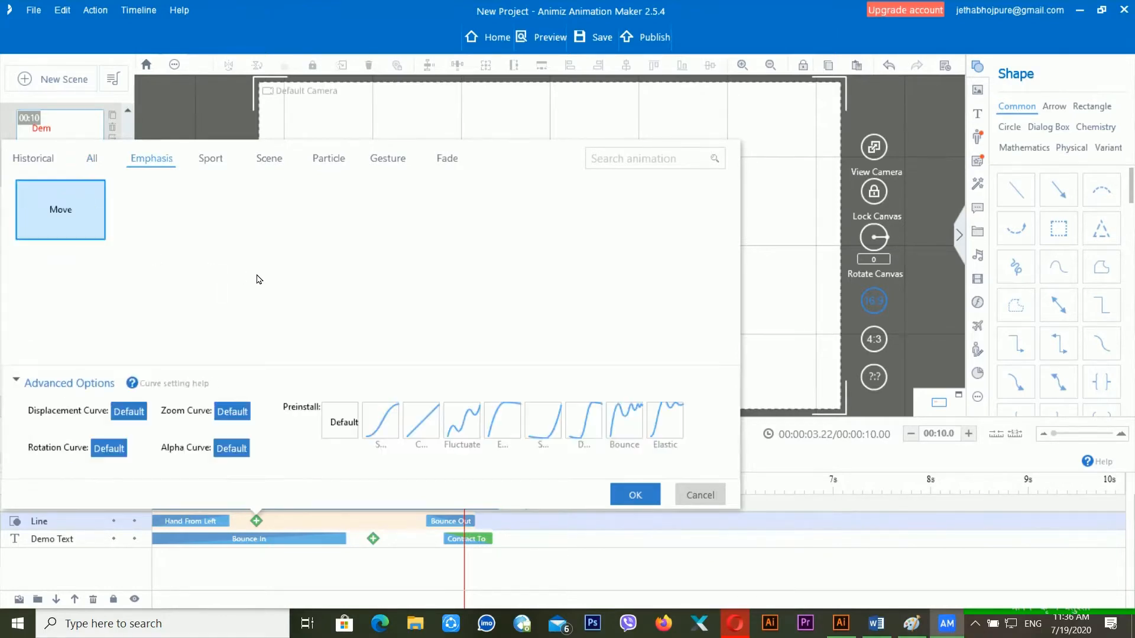
{"action": "left_click", "coordinate": [499, 424]}
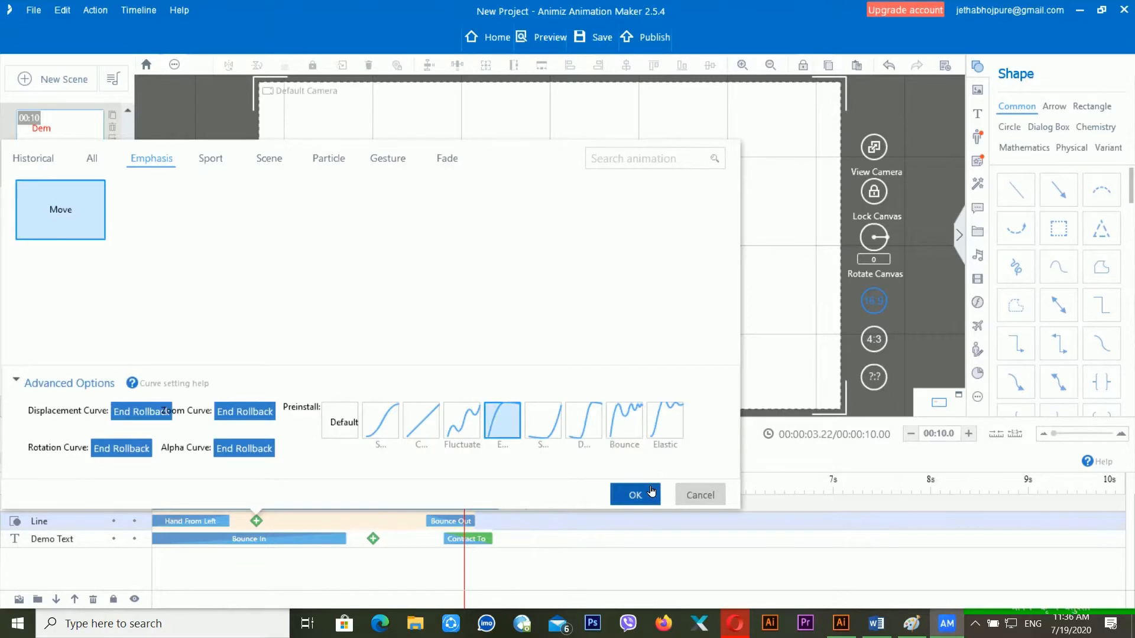
{"action": "left_click", "coordinate": [651, 492]}
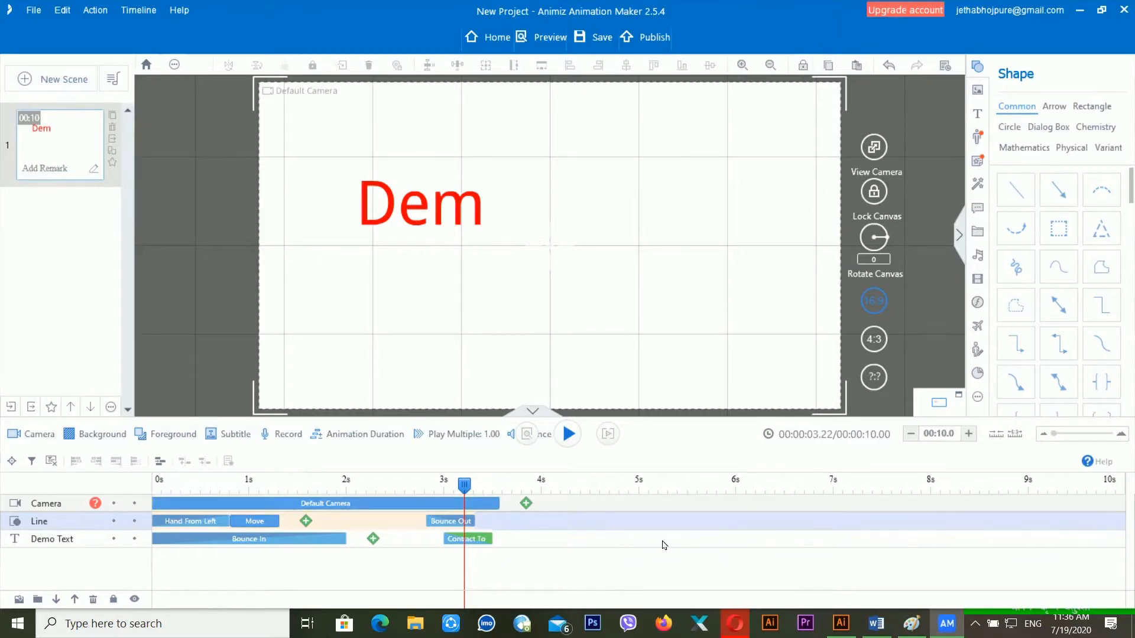
- Preview the arrow's Move animation from about 1.51 seconds
{"action": "left_click", "coordinate": [499, 484]}
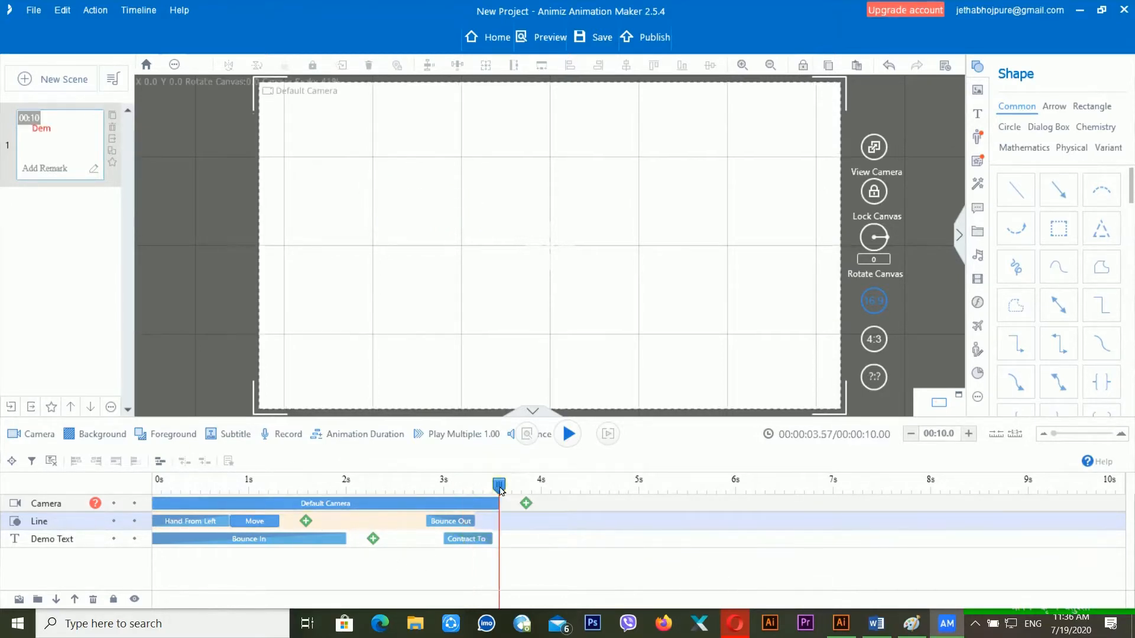
{"action": "left_click", "coordinate": [389, 477]}
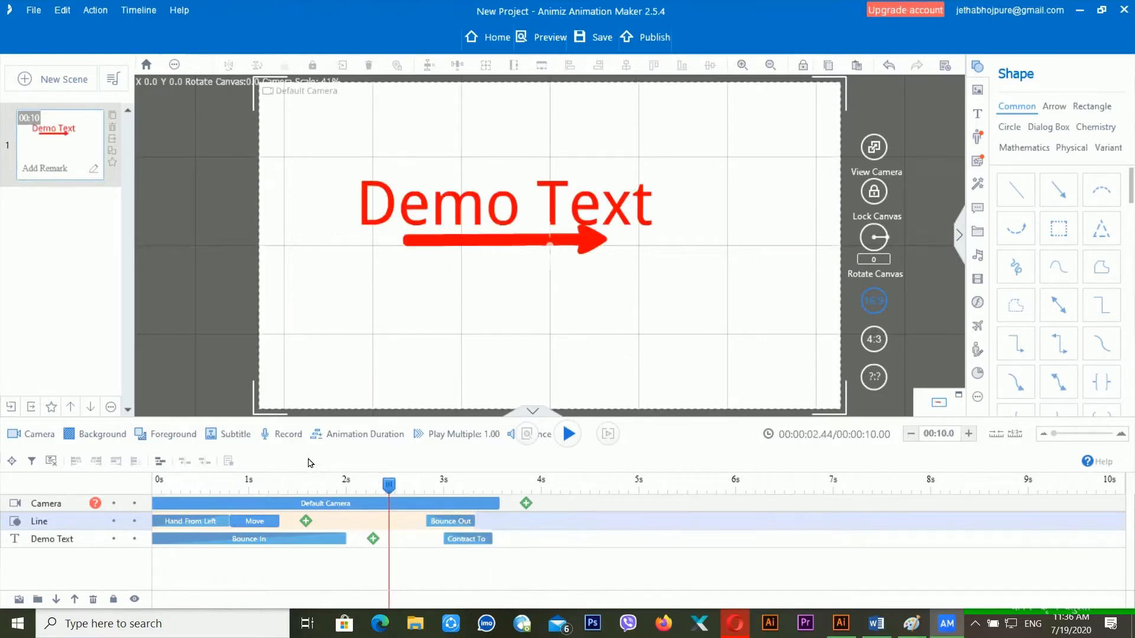
{"action": "left_click", "coordinate": [299, 485]}
{"action": "key", "text": "space"}
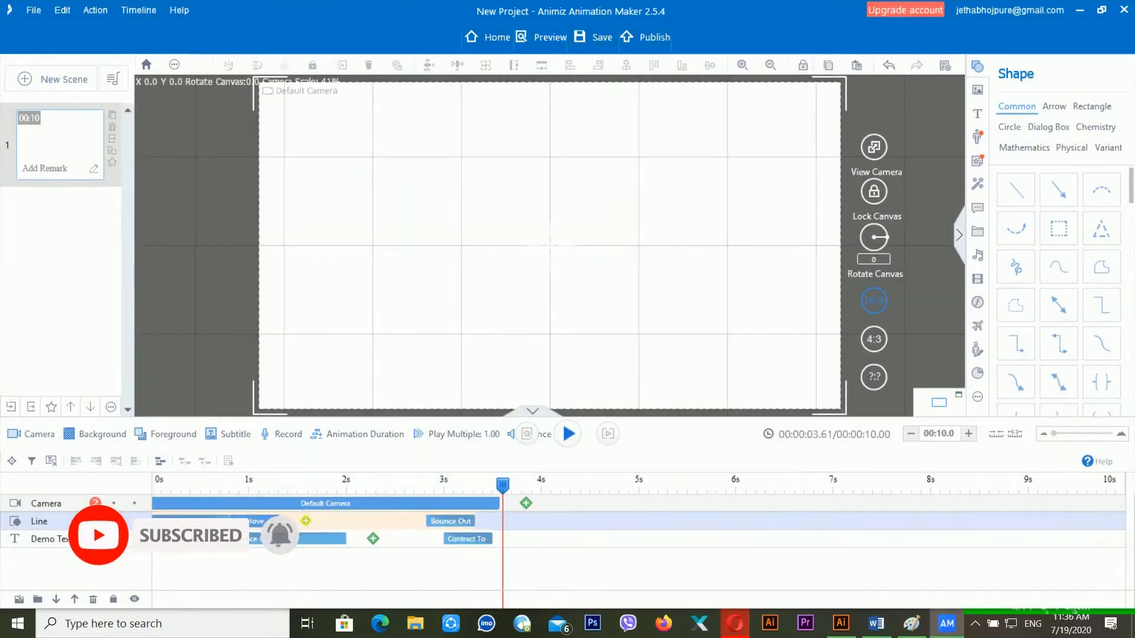
- Add a Border Lines animation to the arrow line after its Move
{"action": "left_click", "coordinate": [307, 522]}
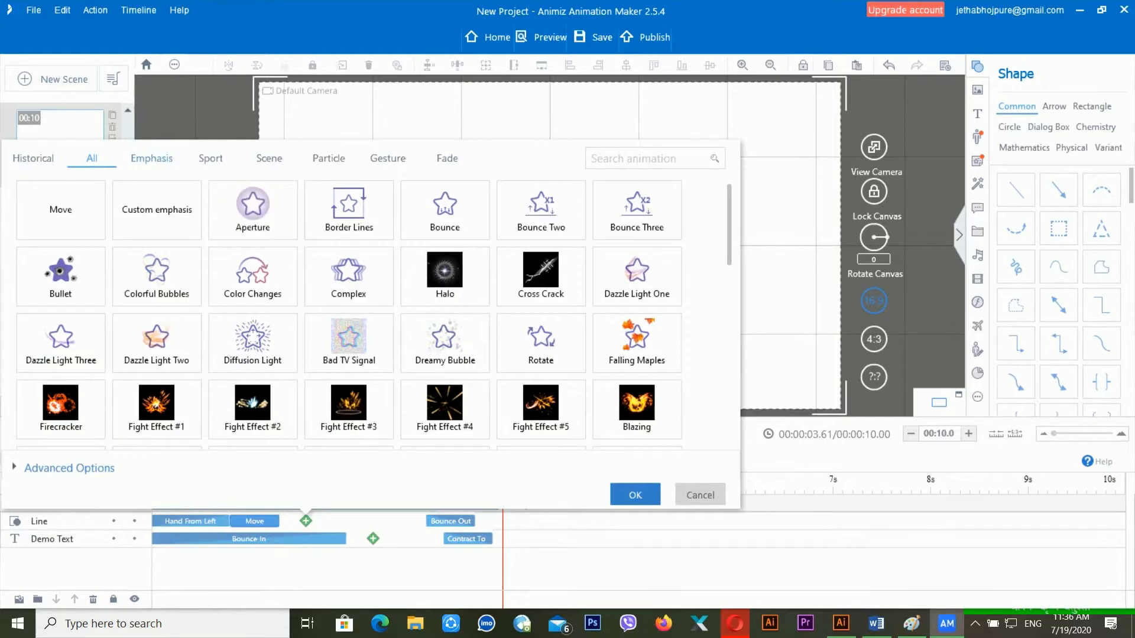
{"action": "left_click", "coordinate": [359, 208]}
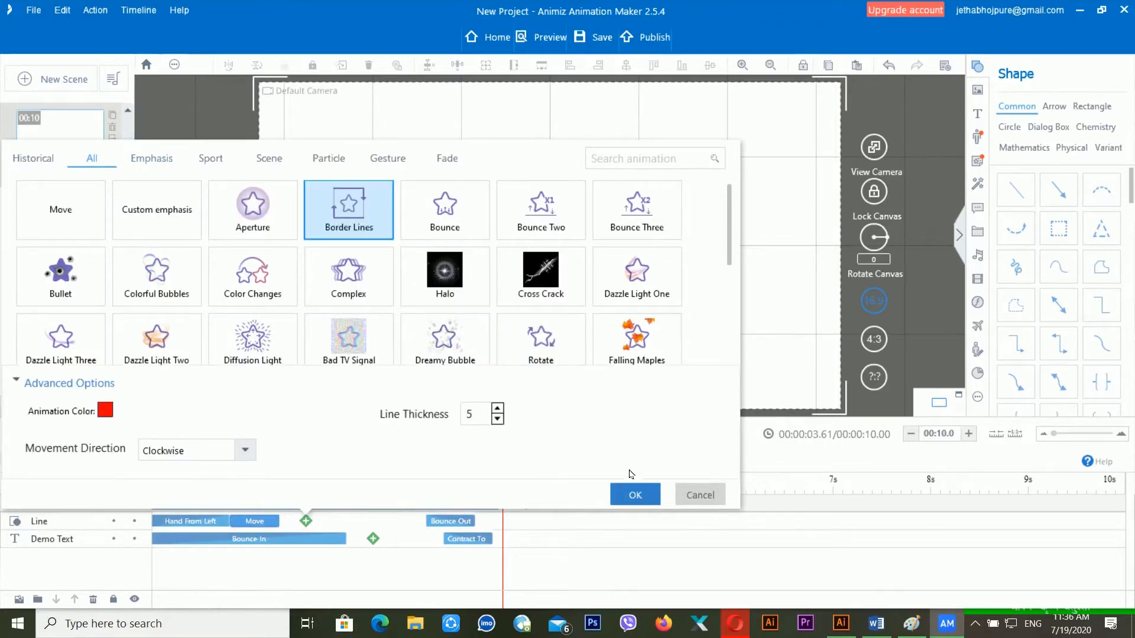
{"action": "left_click", "coordinate": [634, 497]}
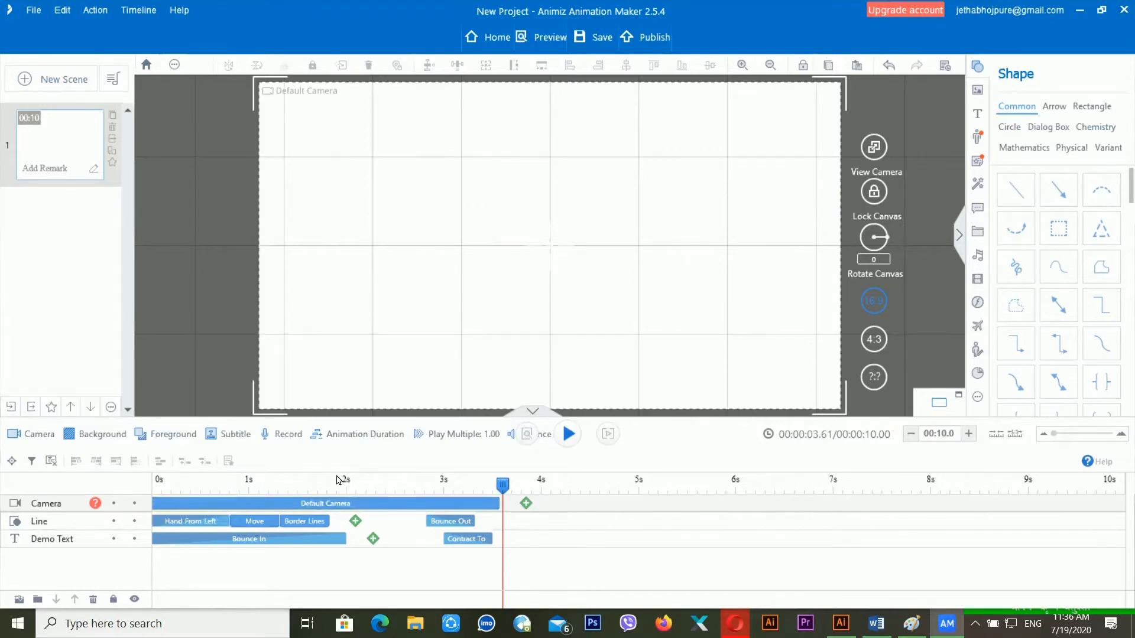
- Check the arrow's Border Lines, Move and Hand From Left clips, then play from the start
{"action": "left_click", "coordinate": [311, 525]}
{"action": "left_click", "coordinate": [266, 525]}
{"action": "left_click", "coordinate": [207, 526]}
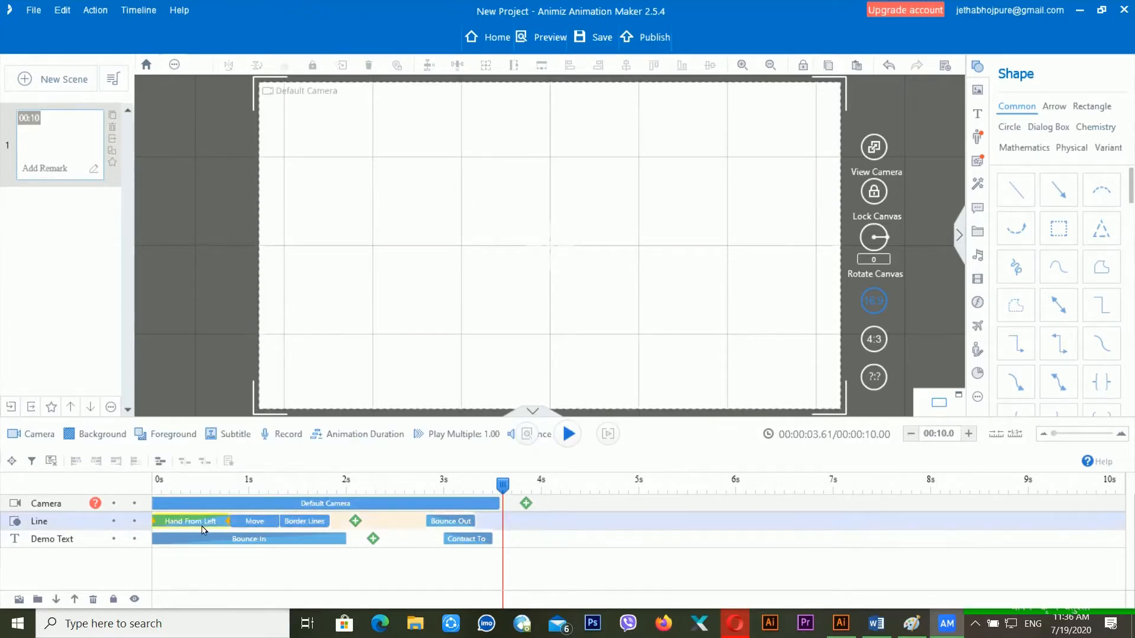
{"action": "left_click", "coordinate": [165, 492]}
{"action": "key", "text": "space"}
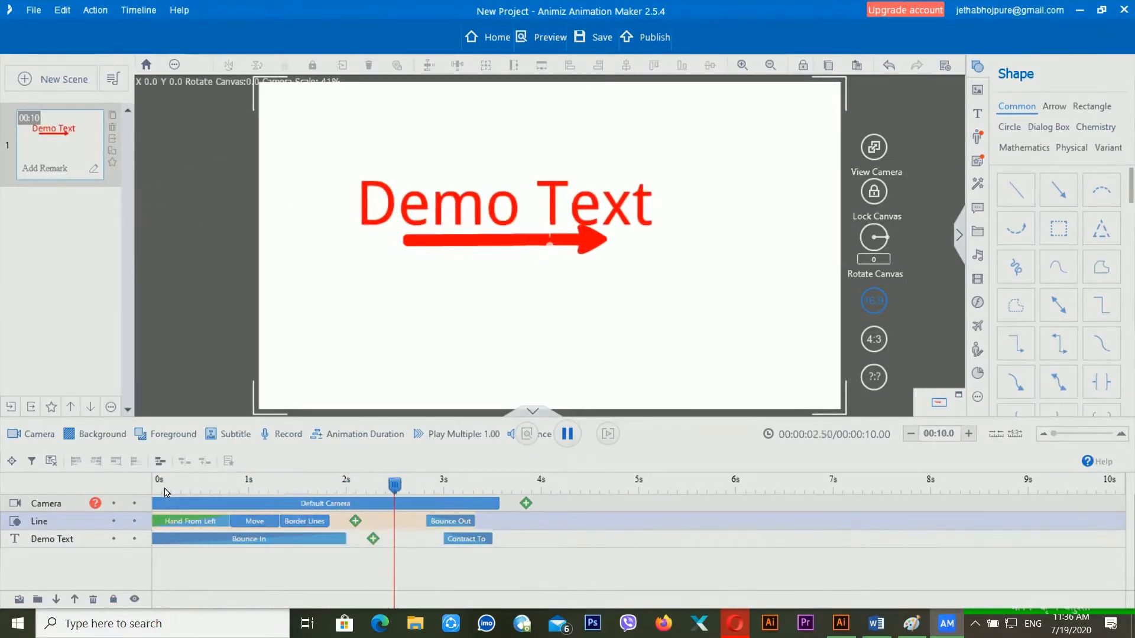
{"action": "key", "text": "space"}
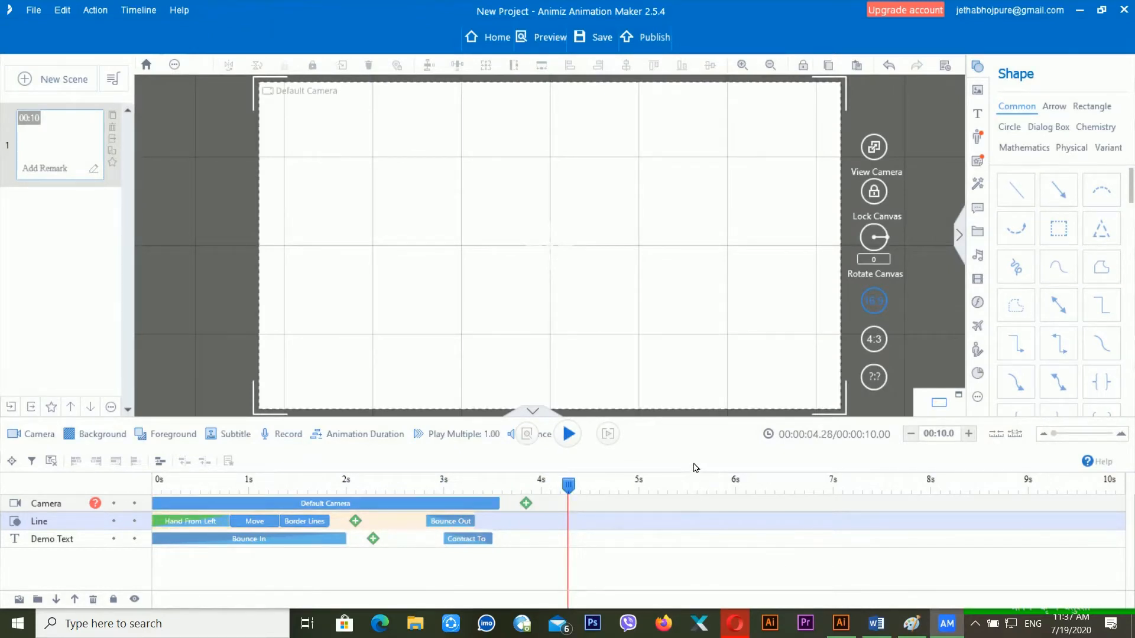
- Change the Border Lines animation colour to dark blue
{"action": "left_click", "coordinate": [305, 521]}
{"action": "right_click", "coordinate": [320, 522]}
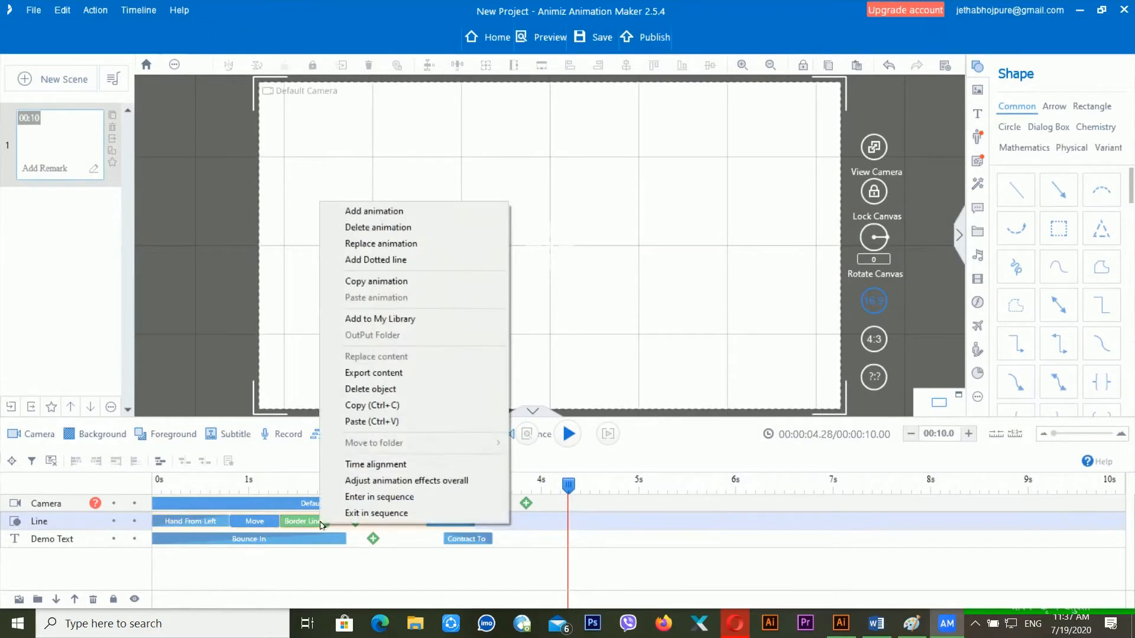
{"action": "left_click", "coordinate": [455, 244]}
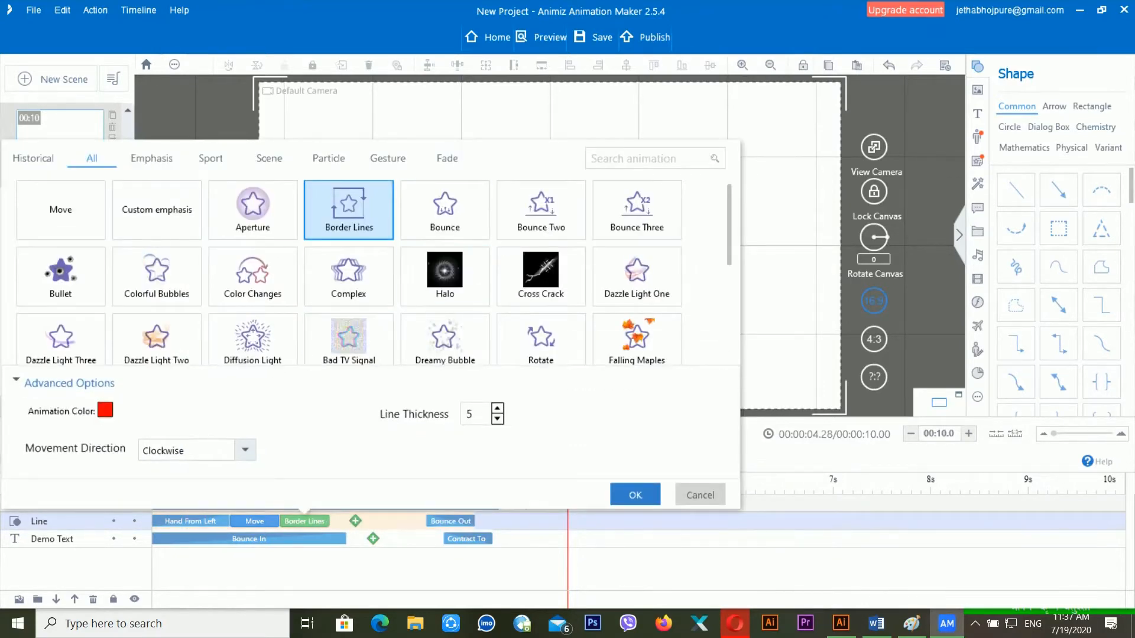
{"action": "left_click", "coordinate": [105, 412]}
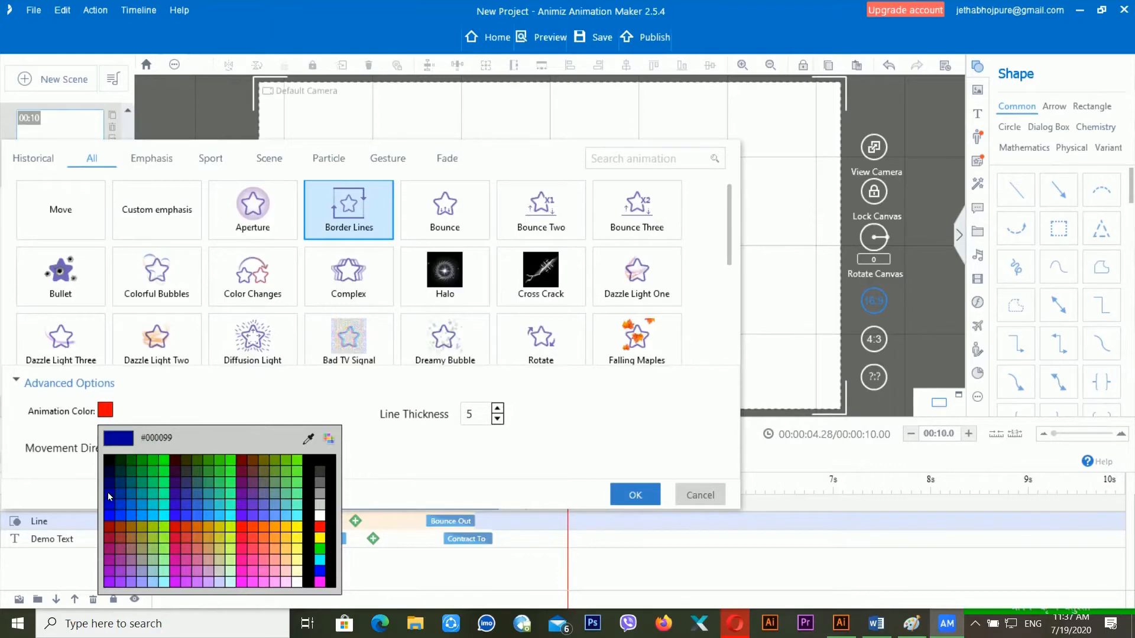
{"action": "left_click", "coordinate": [108, 495]}
{"action": "left_click", "coordinate": [623, 496]}
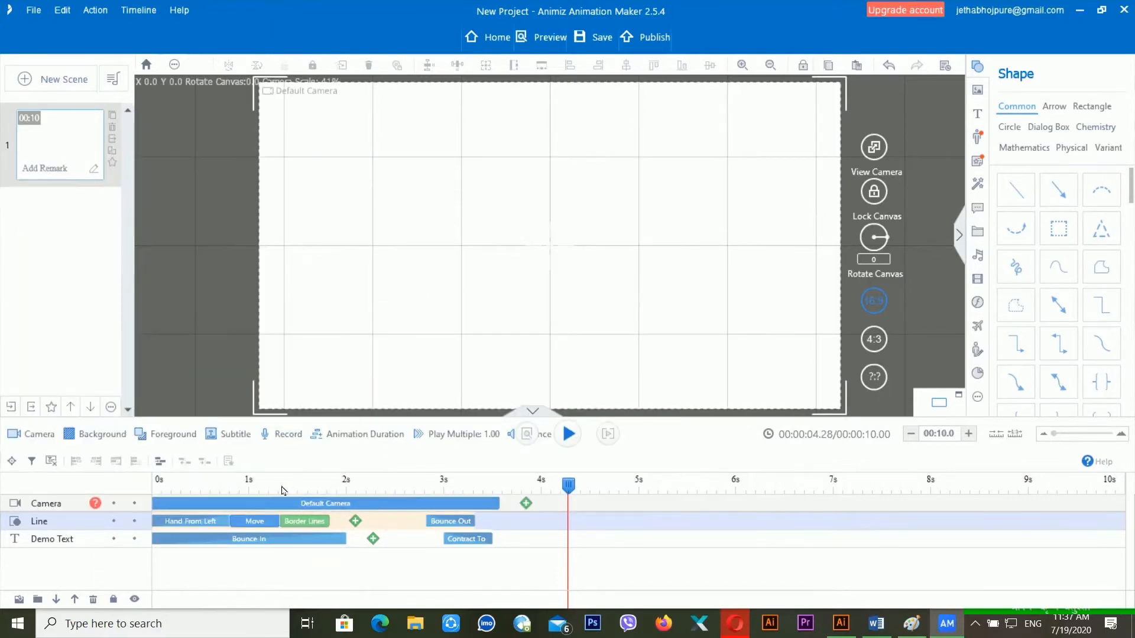
- Preview the dark blue border lines, then rewind to the start
{"action": "left_click", "coordinate": [219, 491]}
{"action": "key", "text": "space"}
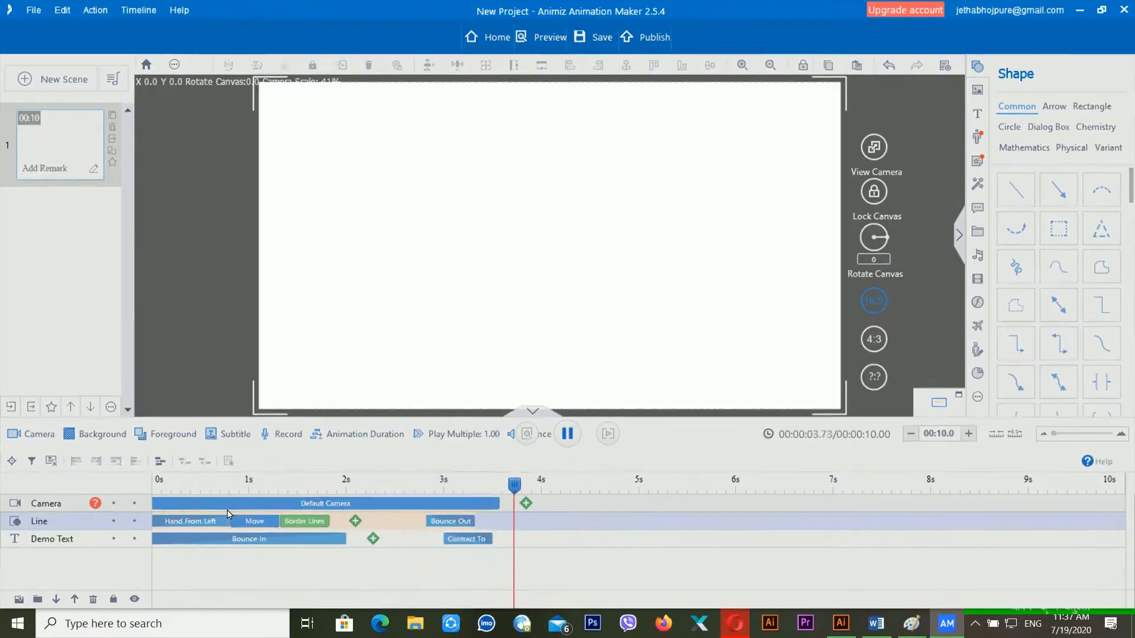
{"action": "key", "text": "space"}
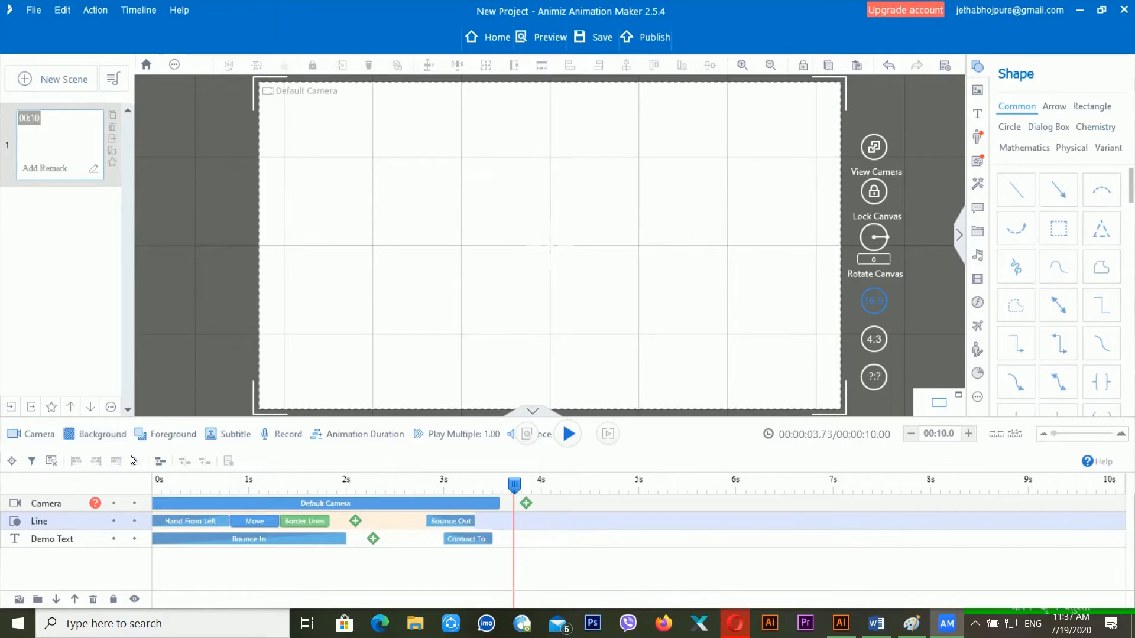
{"action": "left_click", "coordinate": [157, 481]}
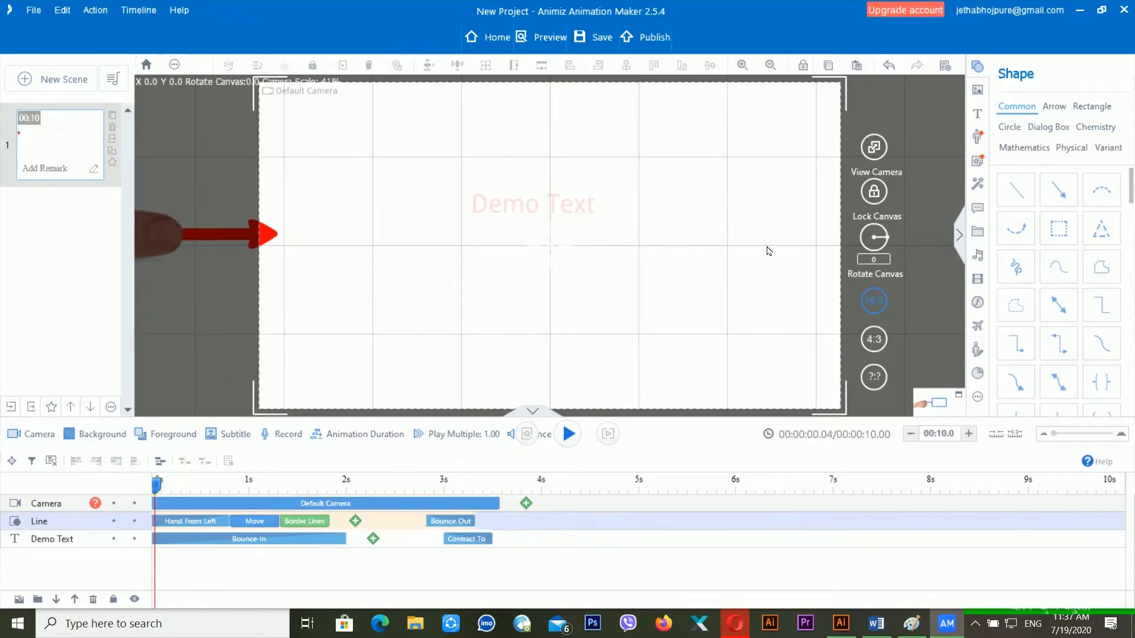
- Import the WIN_20180601_10_25_36_Pro webcam photo from Pictures > Camera Roll into the scene
{"action": "left_click", "coordinate": [977, 91]}
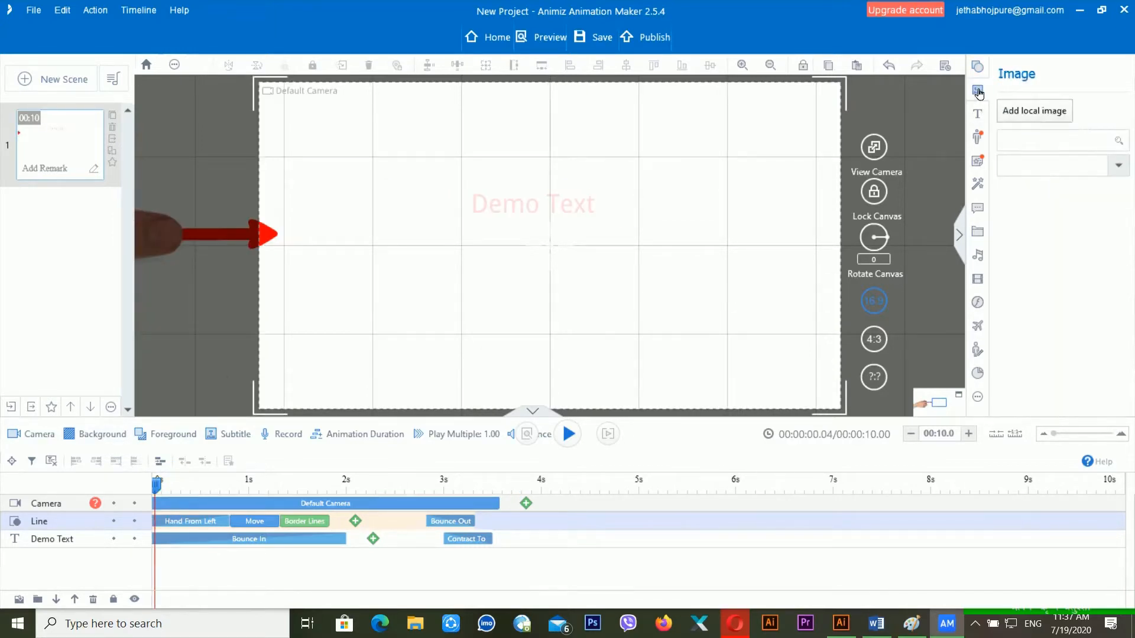
{"action": "left_click", "coordinate": [1031, 117]}
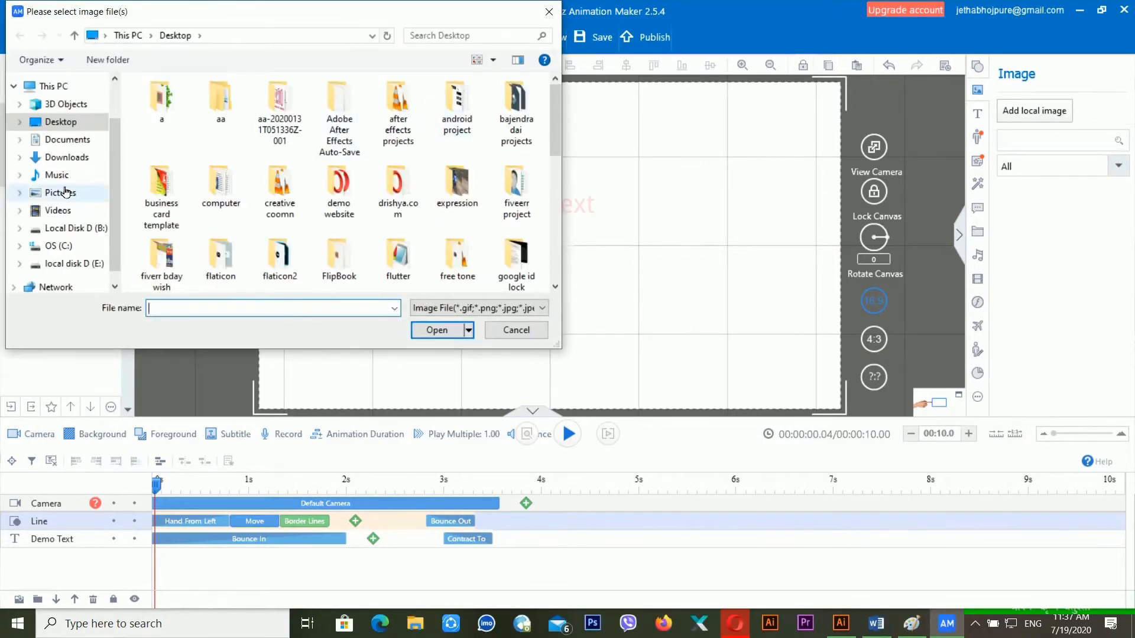
{"action": "left_click", "coordinate": [64, 192]}
{"action": "double_click", "coordinate": [266, 125]}
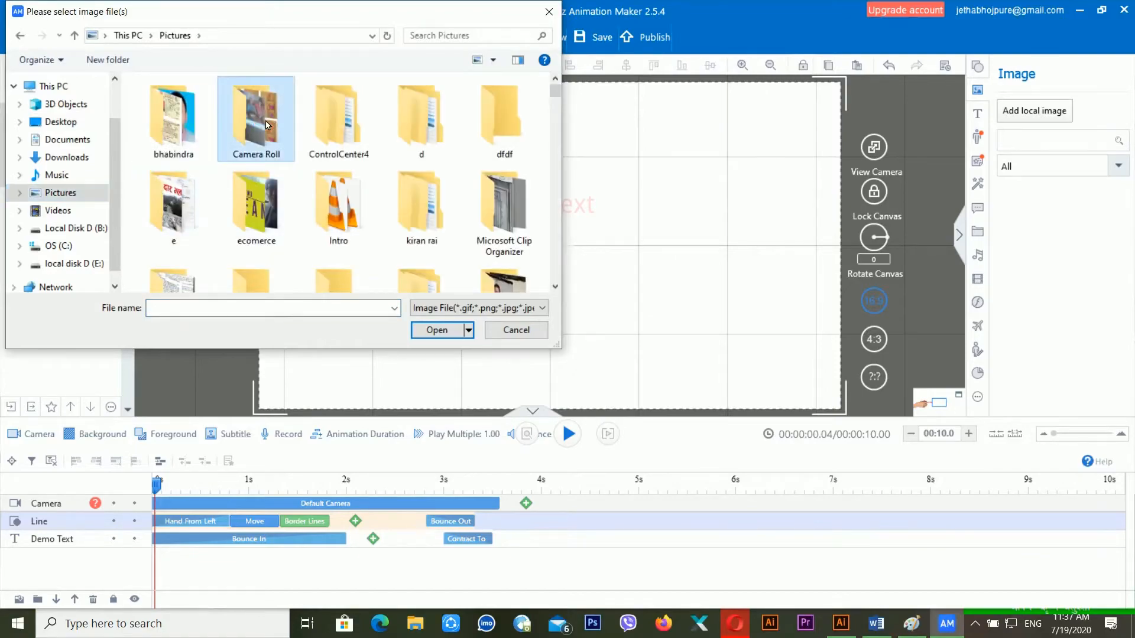
{"action": "left_click", "coordinate": [503, 218]}
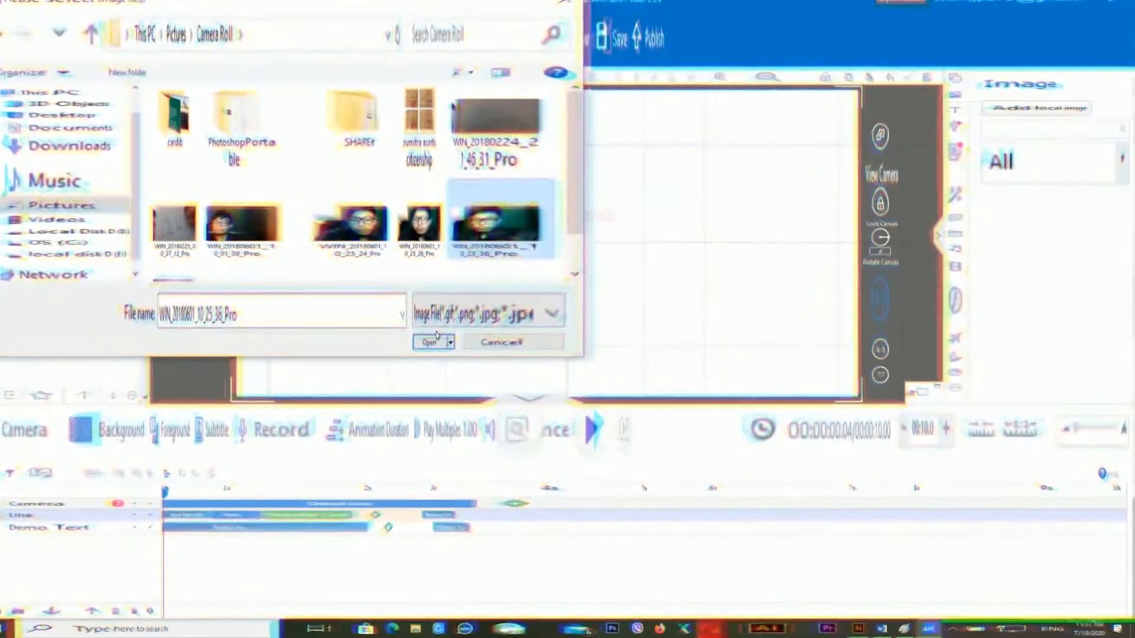
{"action": "left_click", "coordinate": [435, 335]}
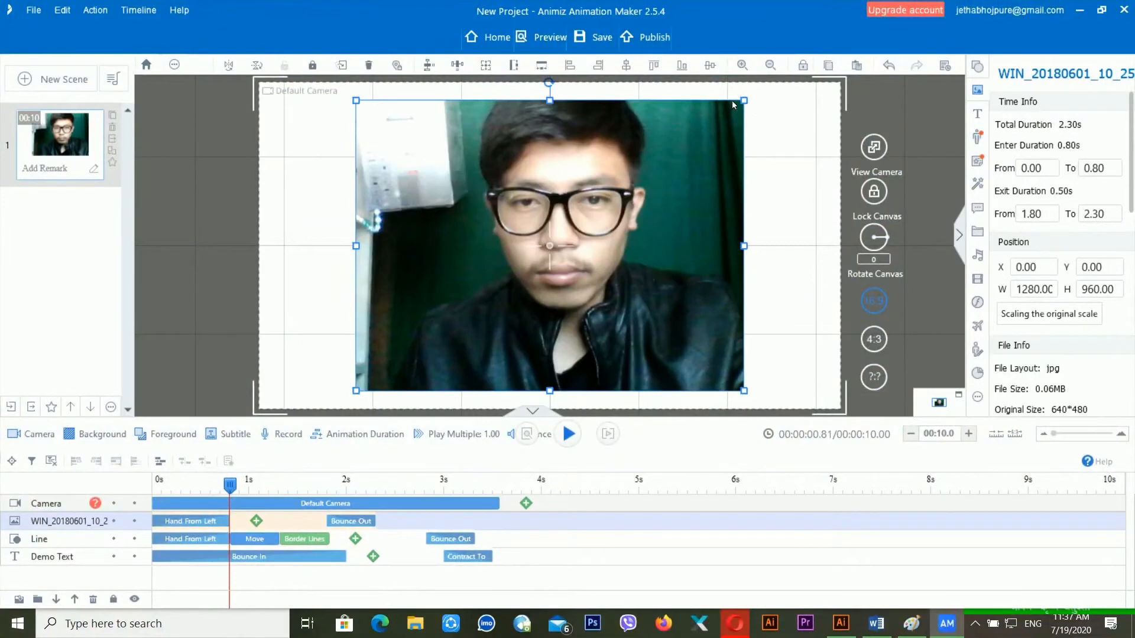
- Scale the webcam photo down to 524×495, place it lower left, and preview from near the start
{"action": "left_click_drag", "start_coordinate": [745, 103], "coordinate": [523, 247]}
{"action": "left_click_drag", "start_coordinate": [461, 296], "coordinate": [385, 298]}
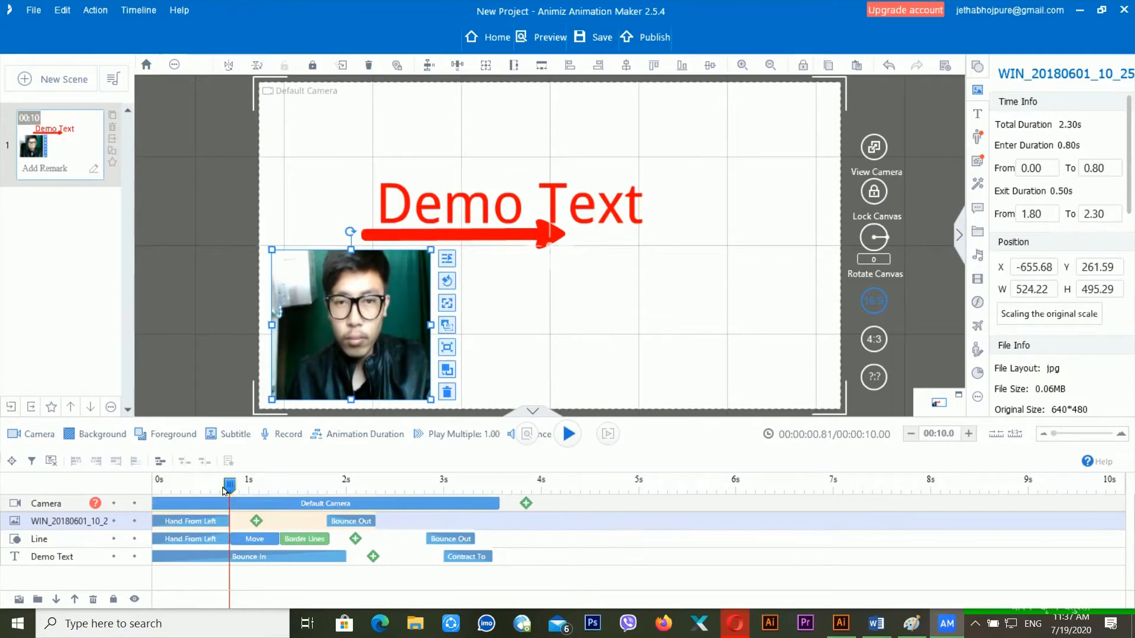
{"action": "left_click_drag", "start_coordinate": [226, 484], "coordinate": [165, 485]}
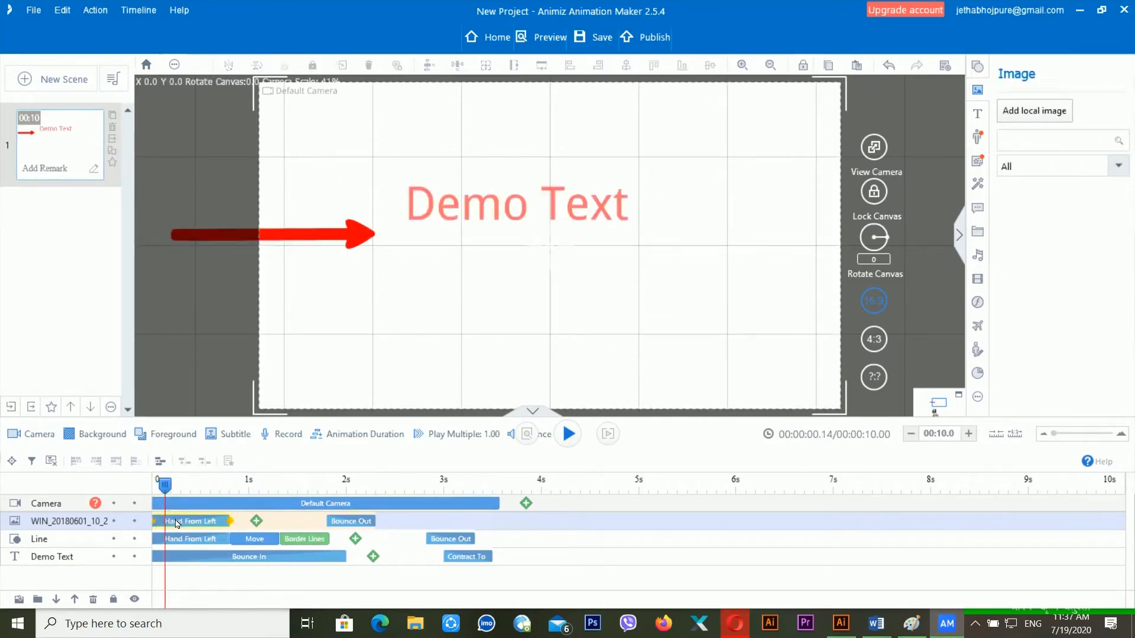
{"action": "key", "text": "space"}
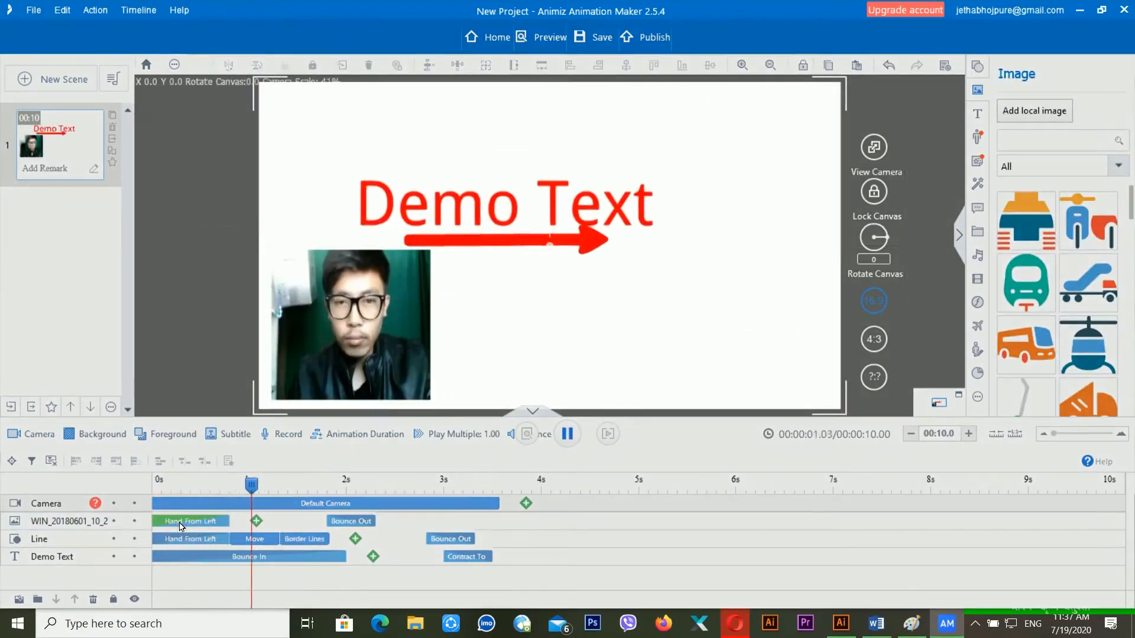
{"action": "left_click", "coordinate": [180, 526]}
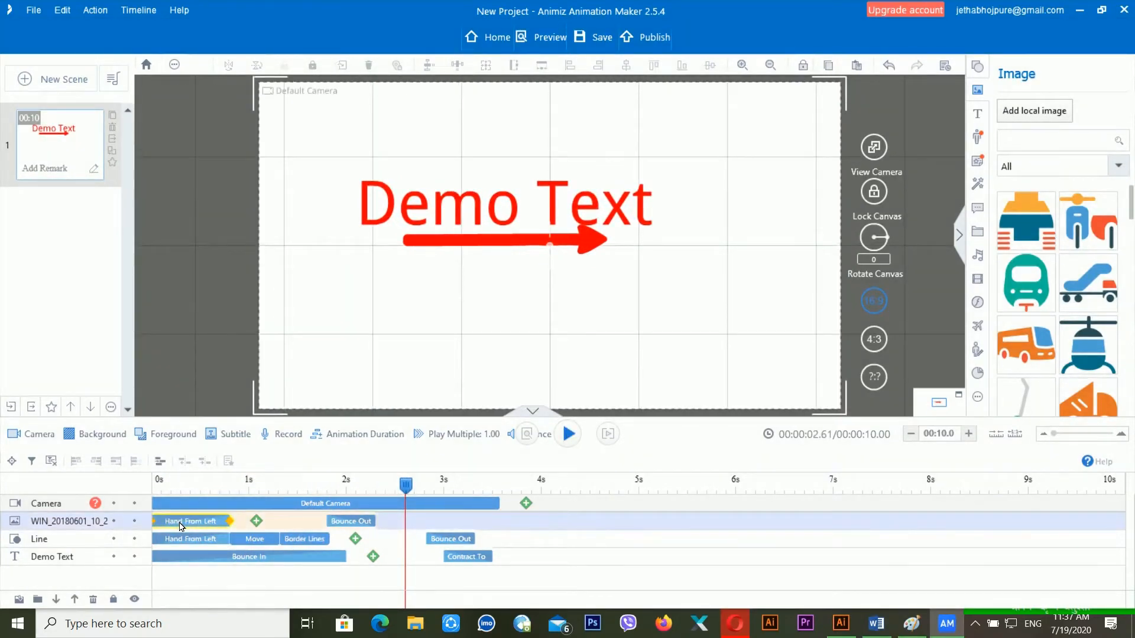
- Swap the photo's Hand From Left entrance for Hand-drawn, accepting the 50% detail sketch
{"action": "right_click", "coordinate": [181, 526]}
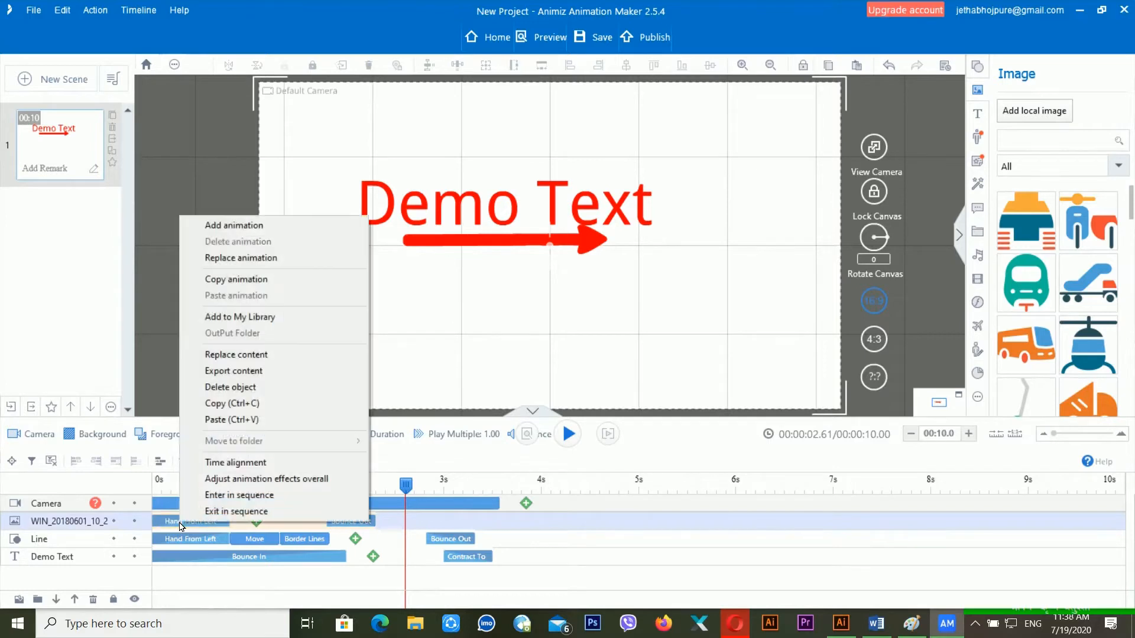
{"action": "left_click", "coordinate": [299, 260]}
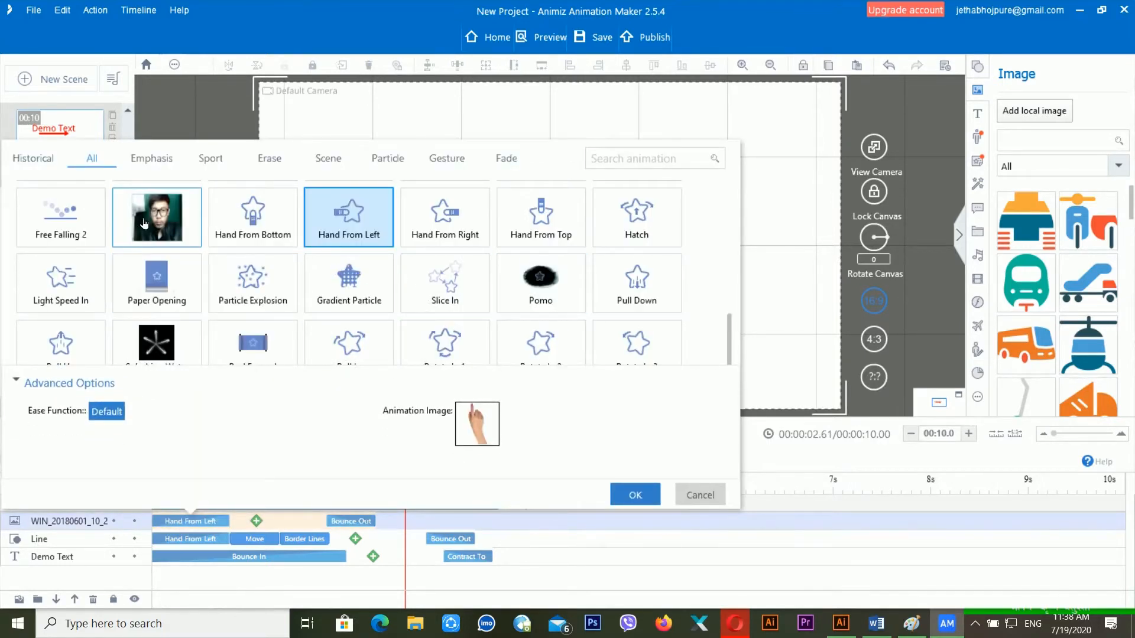
{"action": "scroll", "coordinate": [173, 226], "scroll_direction": "up", "scroll_amount": 10}
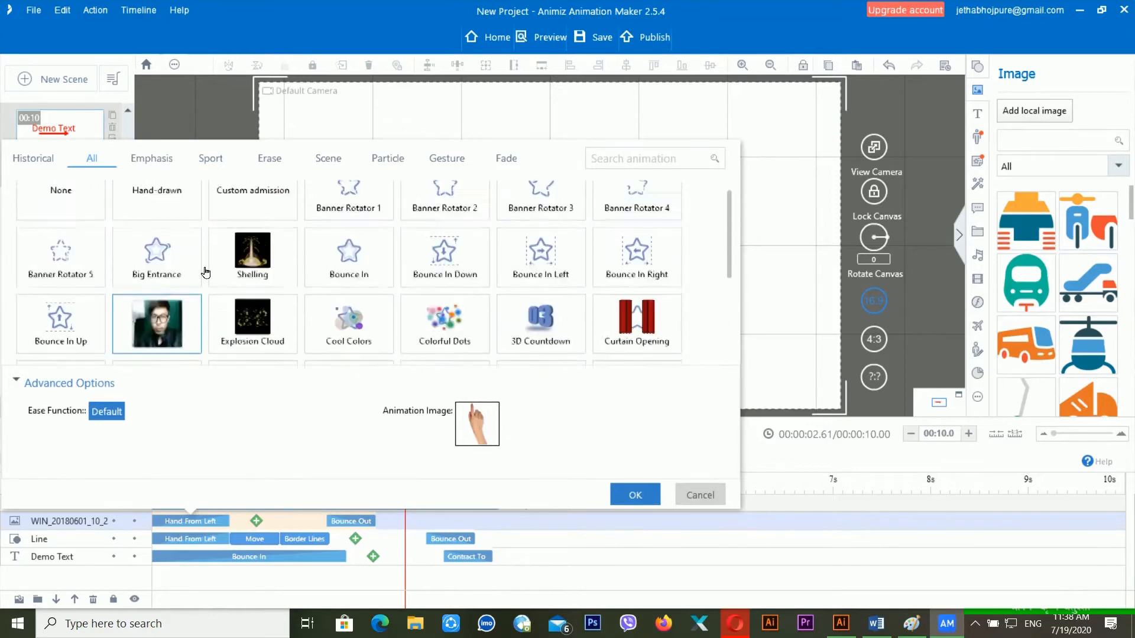
{"action": "left_click", "coordinate": [157, 211]}
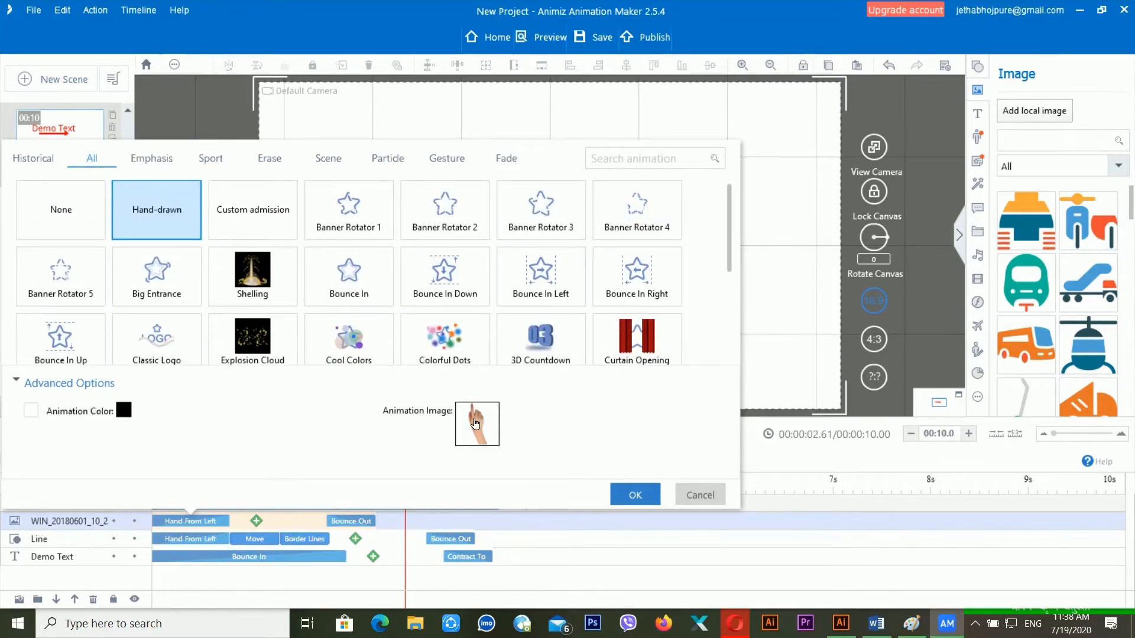
{"action": "left_click", "coordinate": [636, 493]}
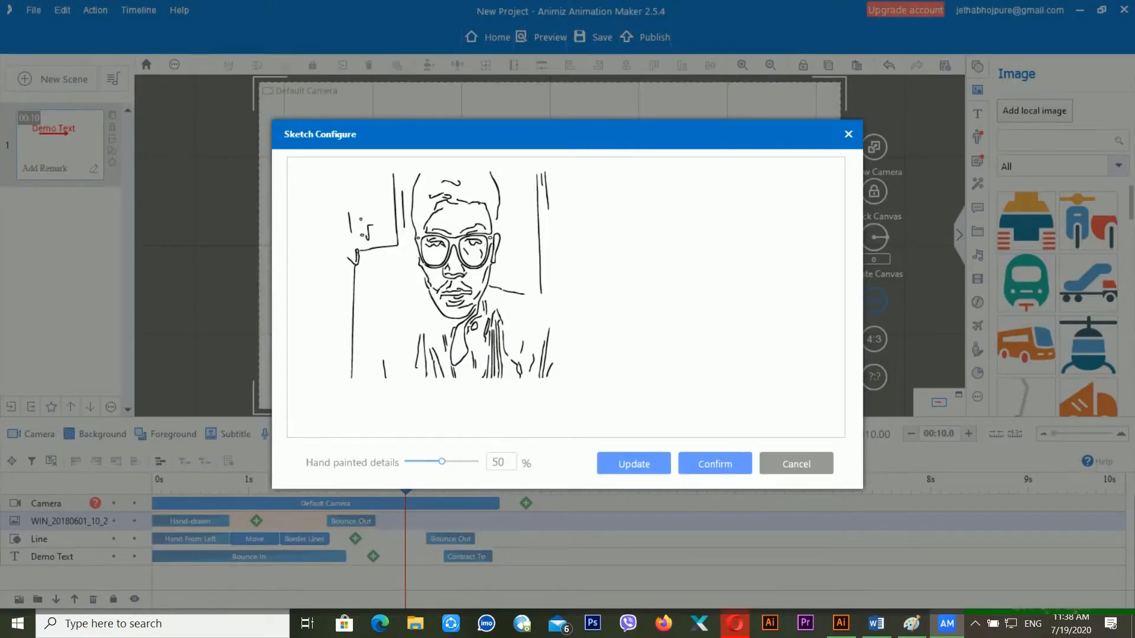
{"action": "left_click", "coordinate": [721, 467]}
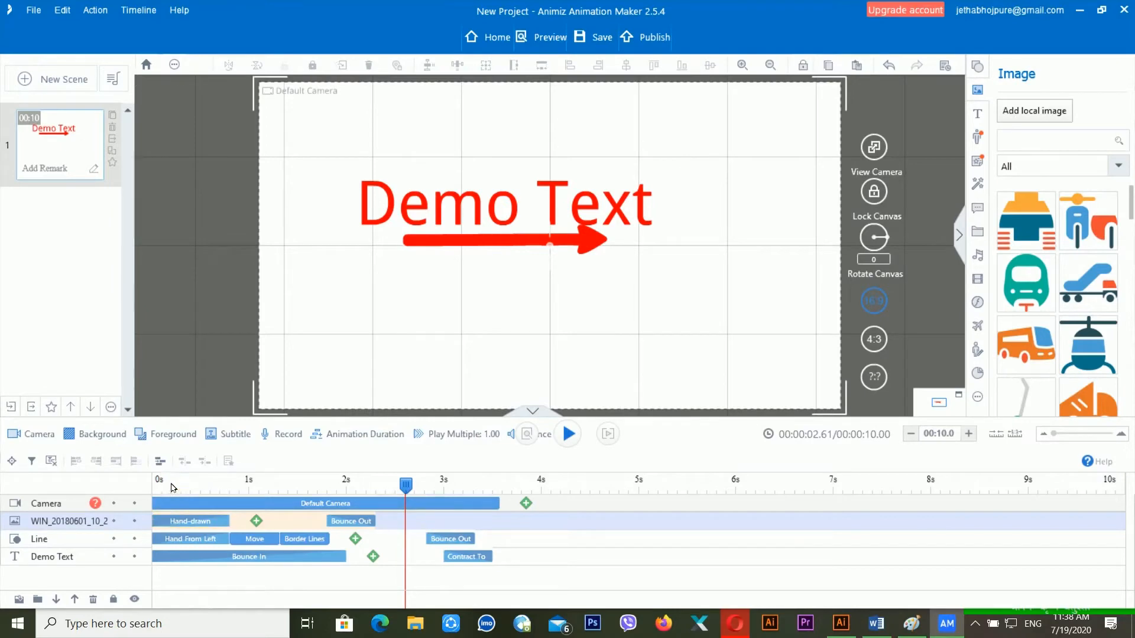
{"action": "left_click", "coordinate": [173, 487]}
- Stretch the photo's Hand-drawn bar to about 3.5 seconds and play the preview to check
{"action": "key", "text": "space"}
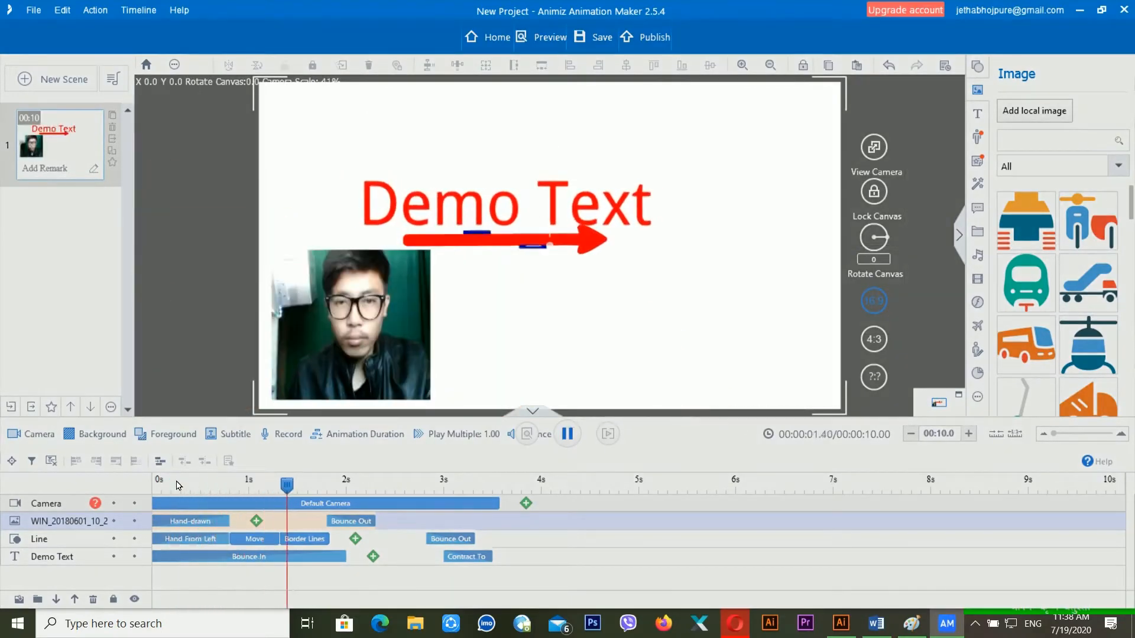
{"action": "left_click", "coordinate": [227, 527]}
{"action": "mouse_move", "coordinate": [236, 526]}
{"action": "left_mouse_down"}
{"action": "mouse_move", "coordinate": [467, 526]}
{"action": "mouse_move", "coordinate": [501, 542]}
{"action": "left_mouse_up"}
{"action": "left_click", "coordinate": [173, 485]}
{"action": "key", "text": "space"}
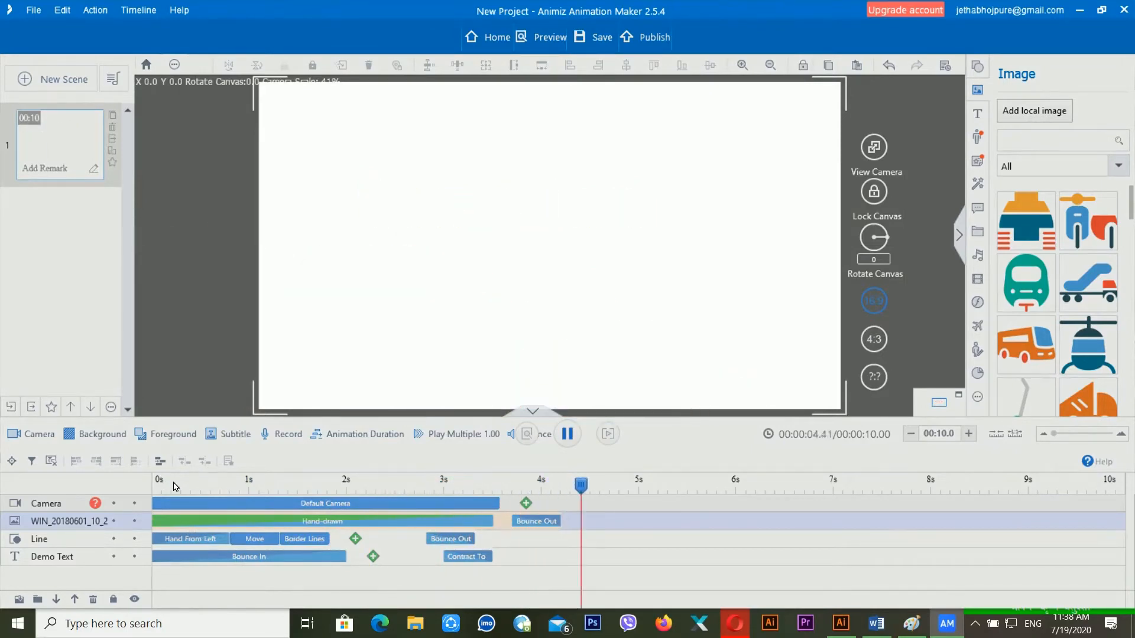
{"action": "key", "text": "space"}
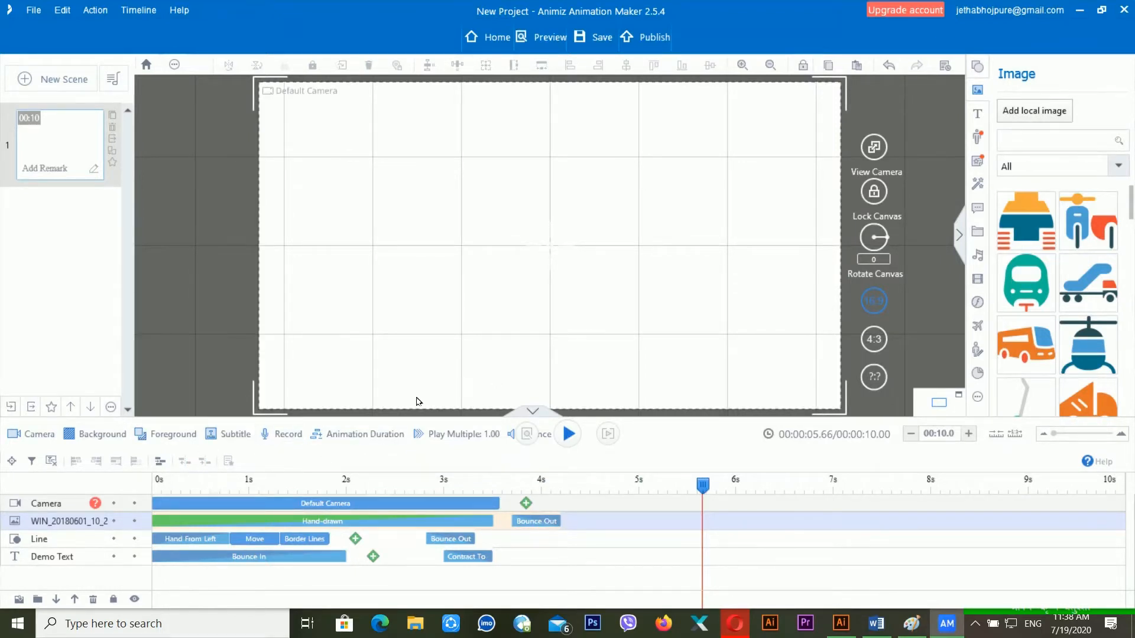
{"action": "left_click", "coordinate": [218, 488]}
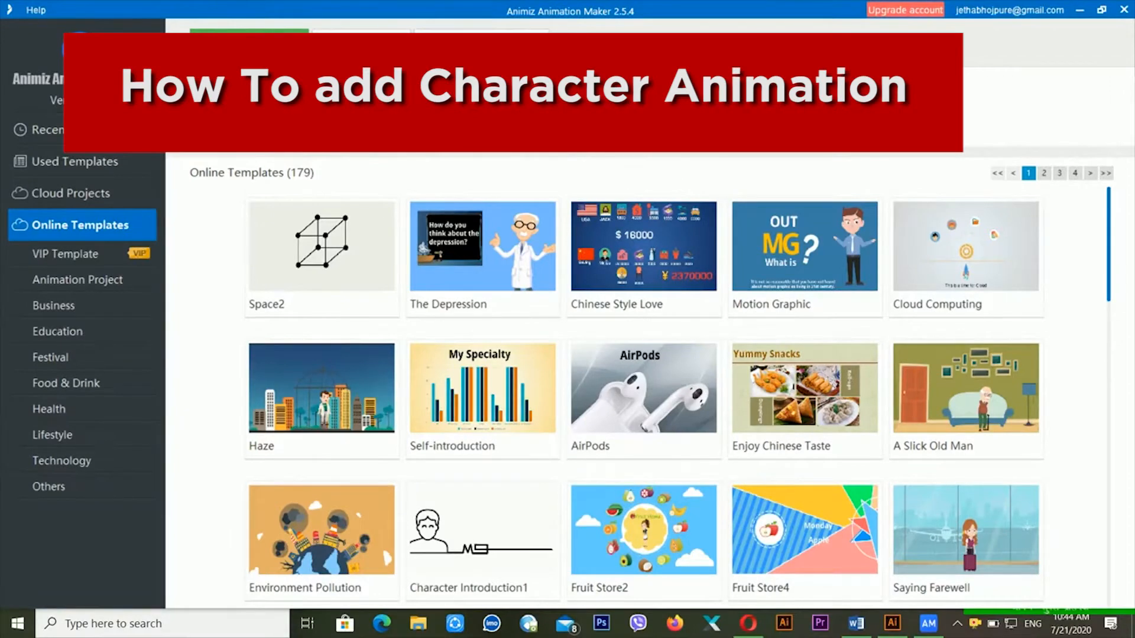
- Create a new blank project with one empty 10-second scene
{"action": "left_click", "coordinate": [249, 44]}
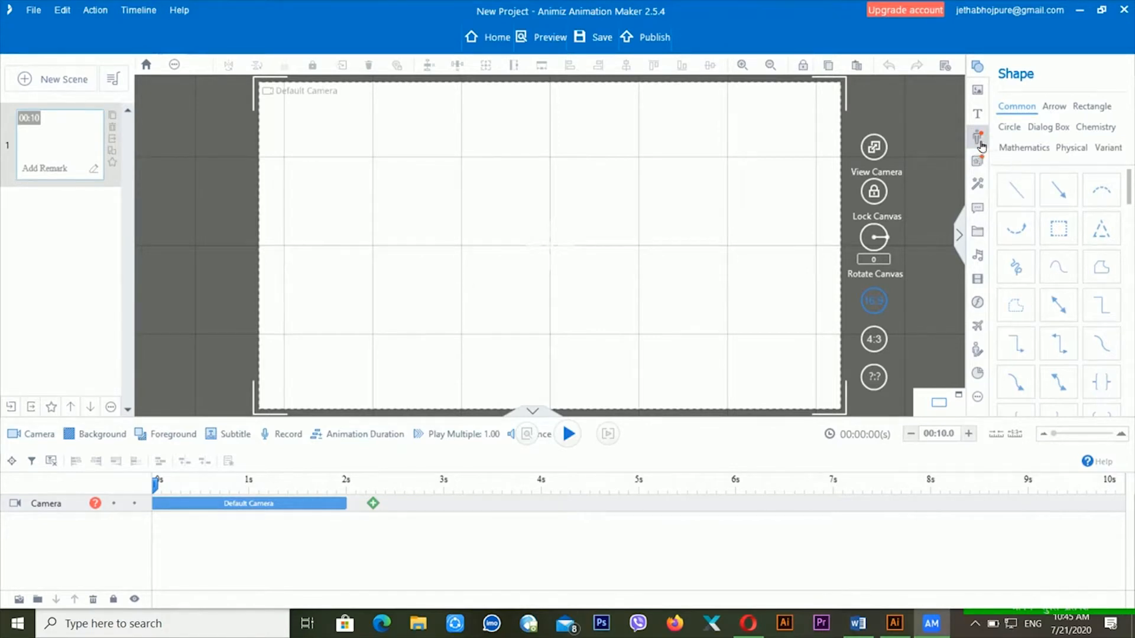
- Place the Businessman role from the Roles browser at the canvas centre using the Welcome action
{"action": "left_click", "coordinate": [978, 142]}
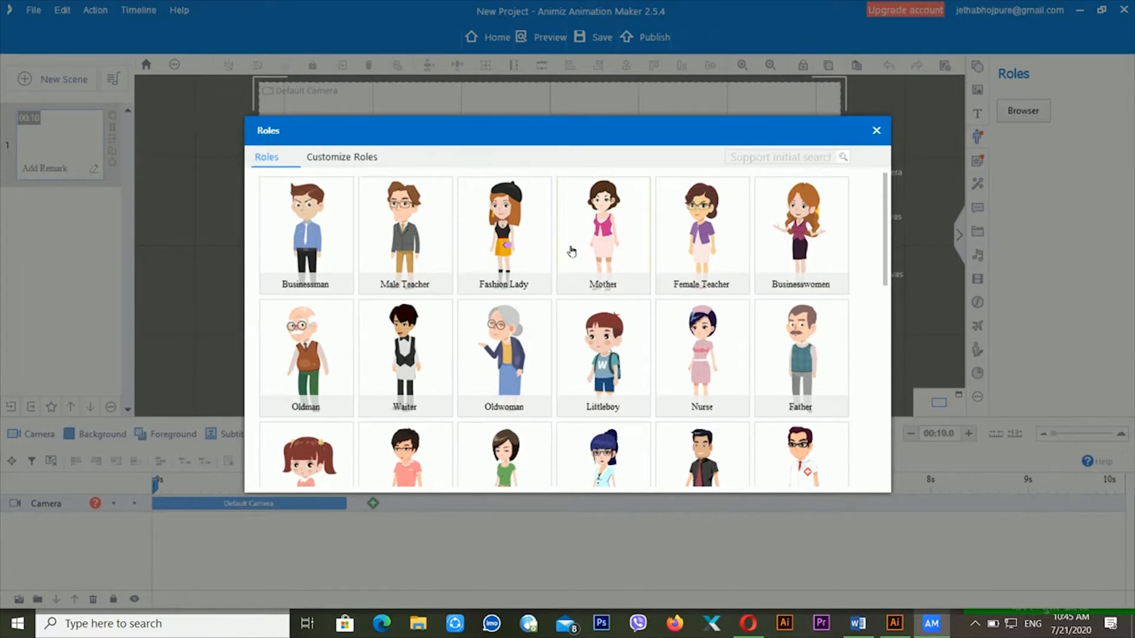
{"action": "left_click", "coordinate": [323, 236]}
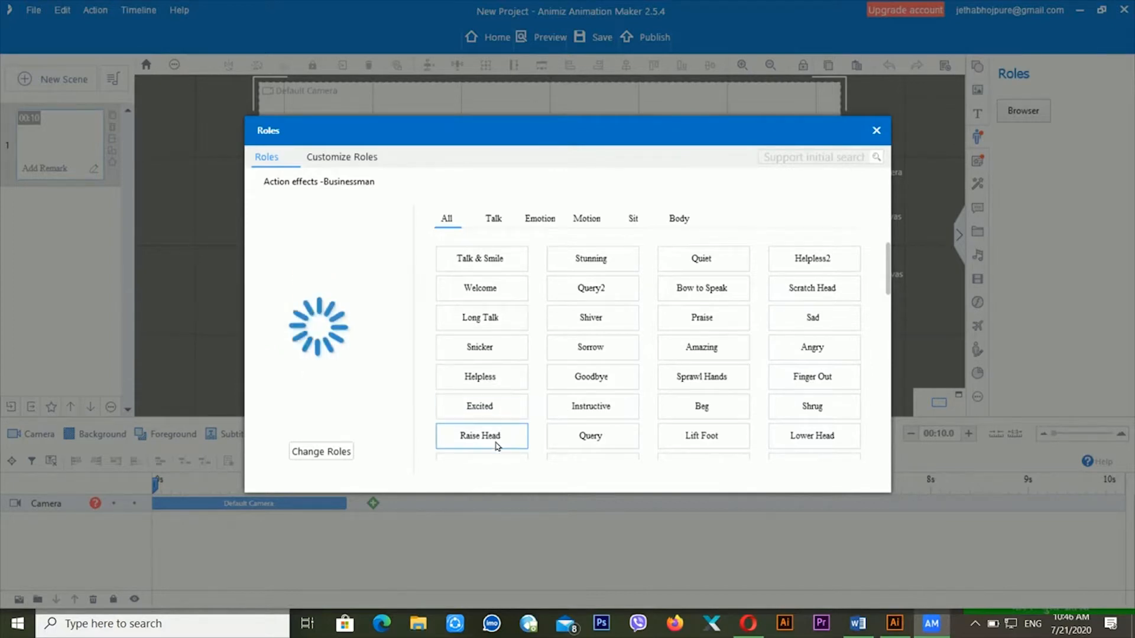
{"action": "left_click", "coordinate": [495, 292]}
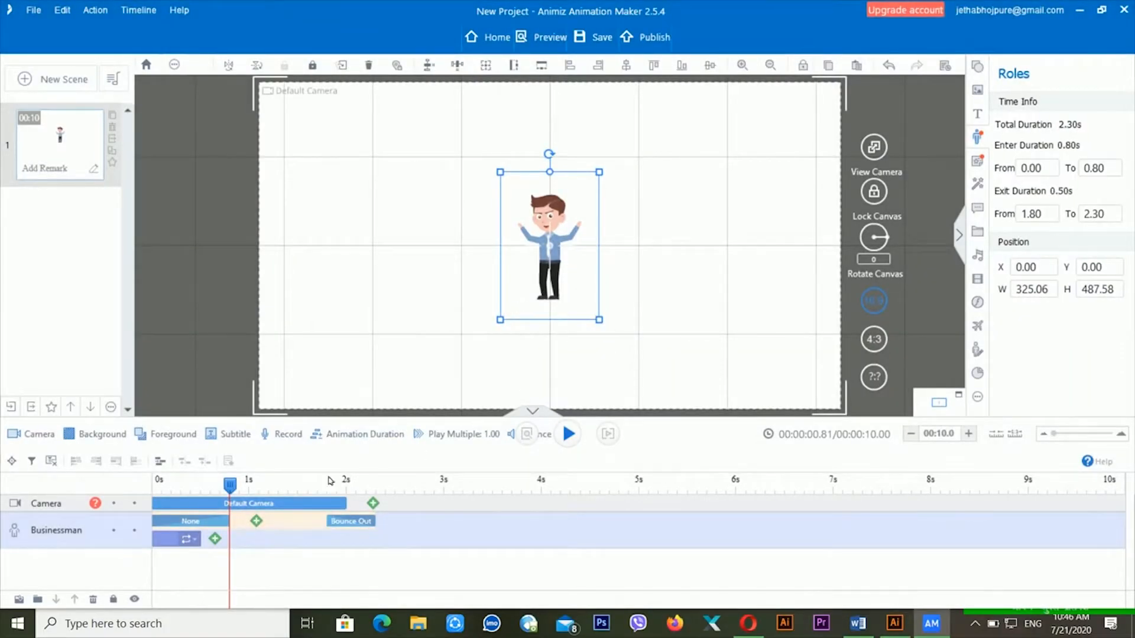
- Insert Aperture at the Businessman's middle keyframe and preview the scene from the start
{"action": "left_click_drag", "start_coordinate": [230, 484], "coordinate": [124, 491]}
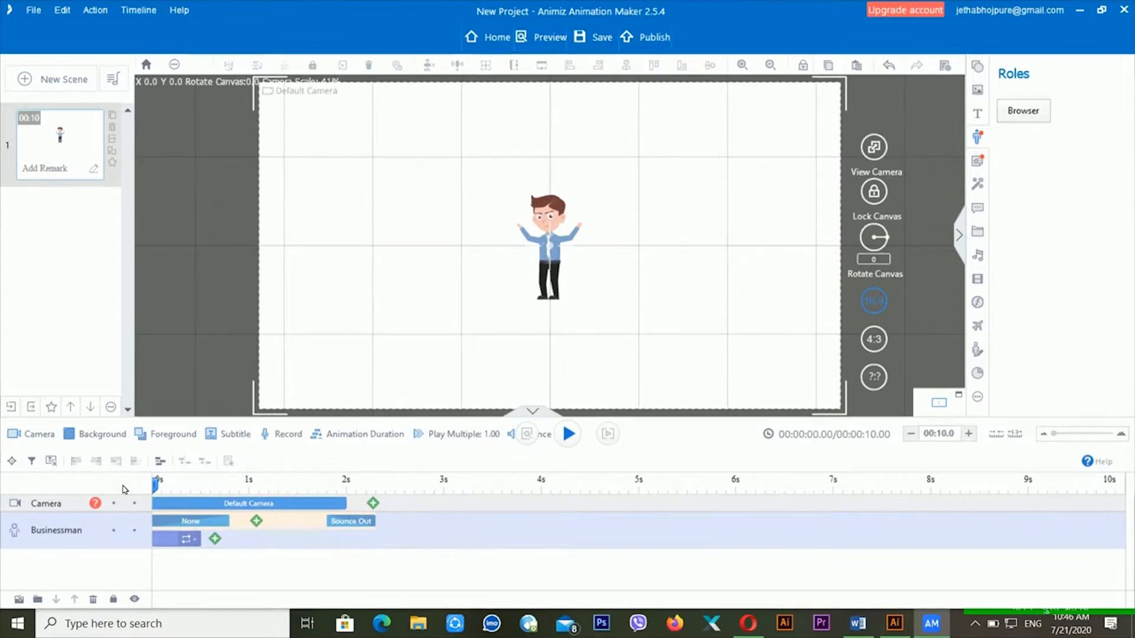
{"action": "key", "text": "space"}
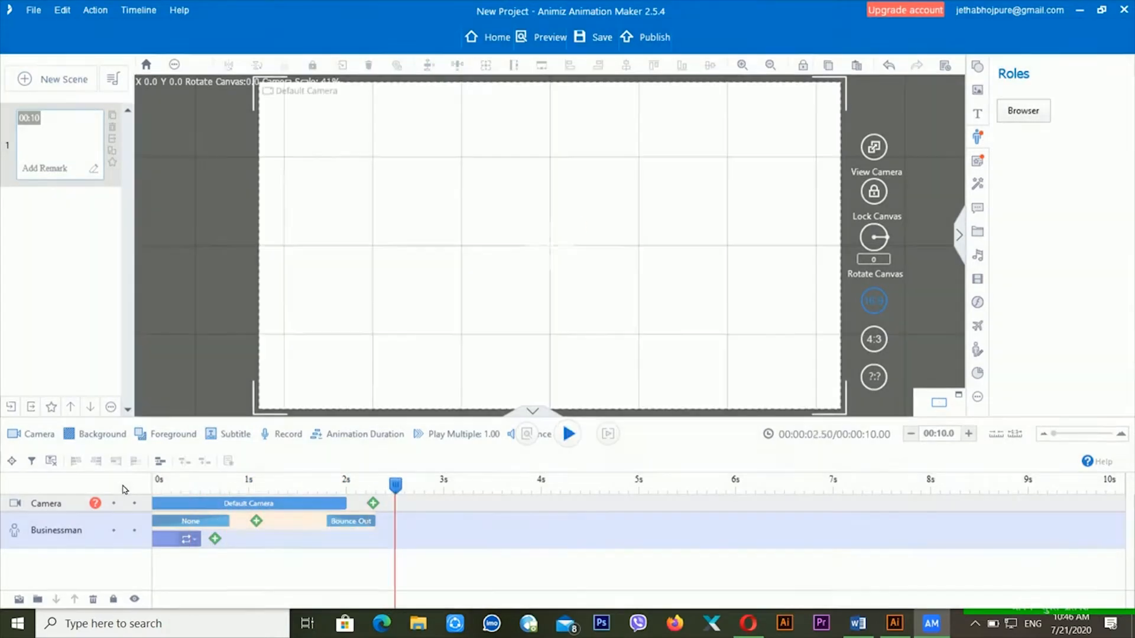
{"action": "left_click", "coordinate": [256, 520]}
{"action": "left_click", "coordinate": [283, 500]}
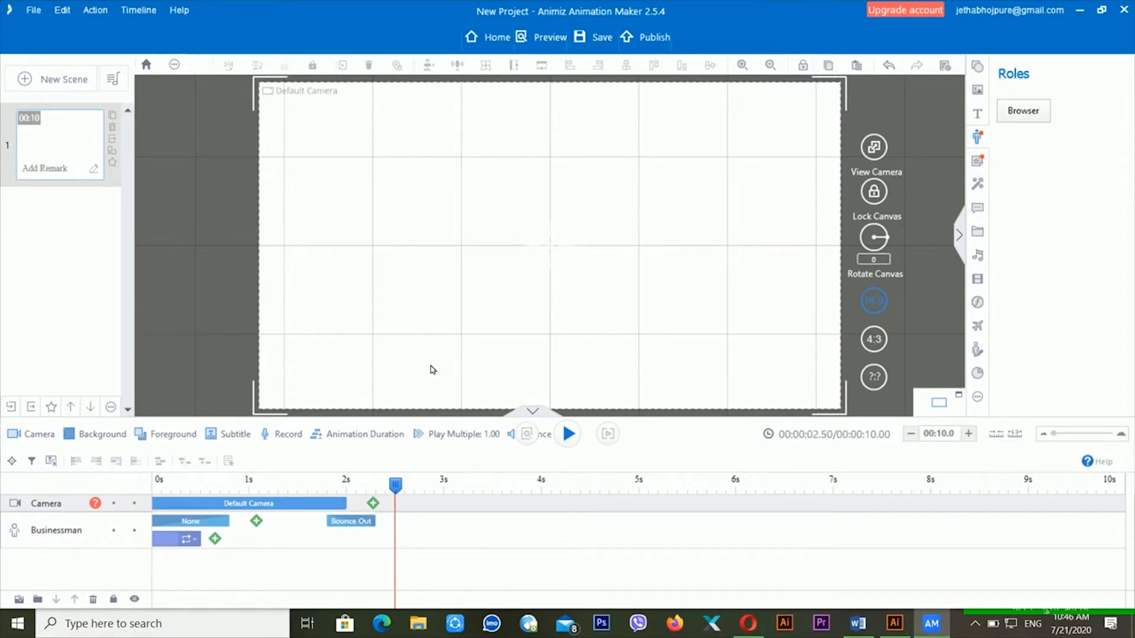
{"action": "left_click", "coordinate": [294, 506]}
{"action": "double_click", "coordinate": [257, 520]}
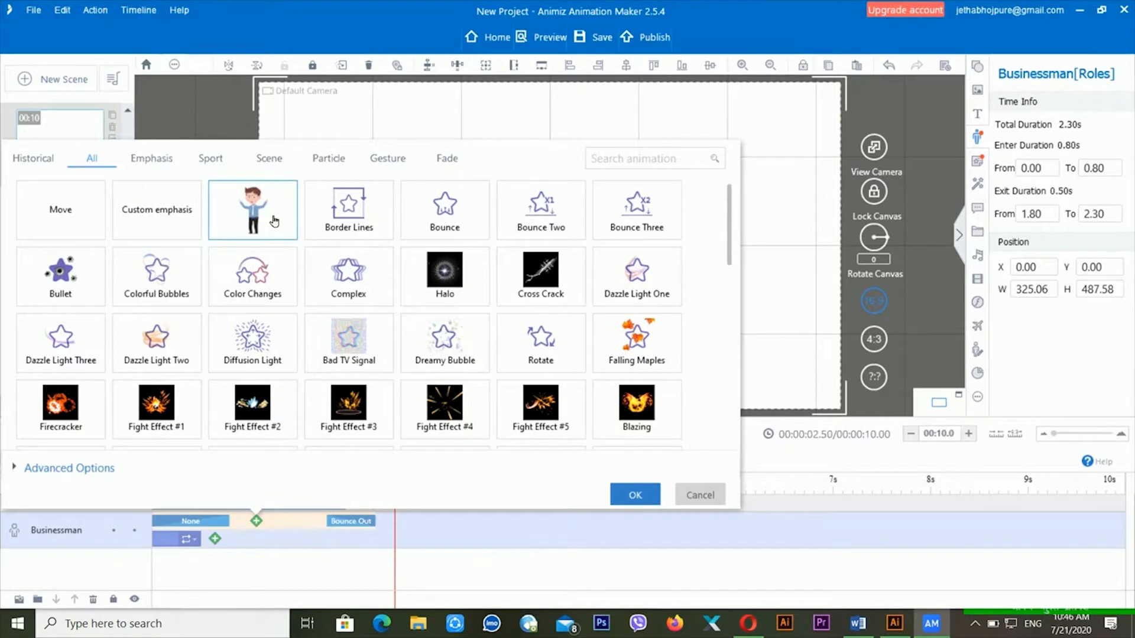
{"action": "double_click", "coordinate": [270, 218]}
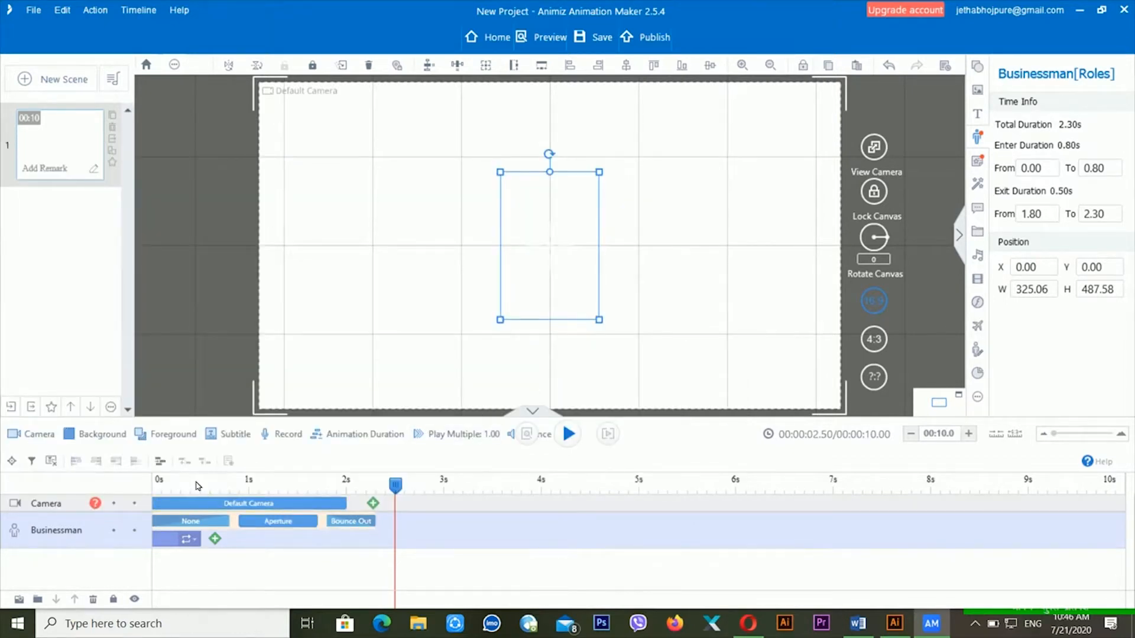
{"action": "left_click", "coordinate": [168, 485]}
{"action": "key", "text": "space"}
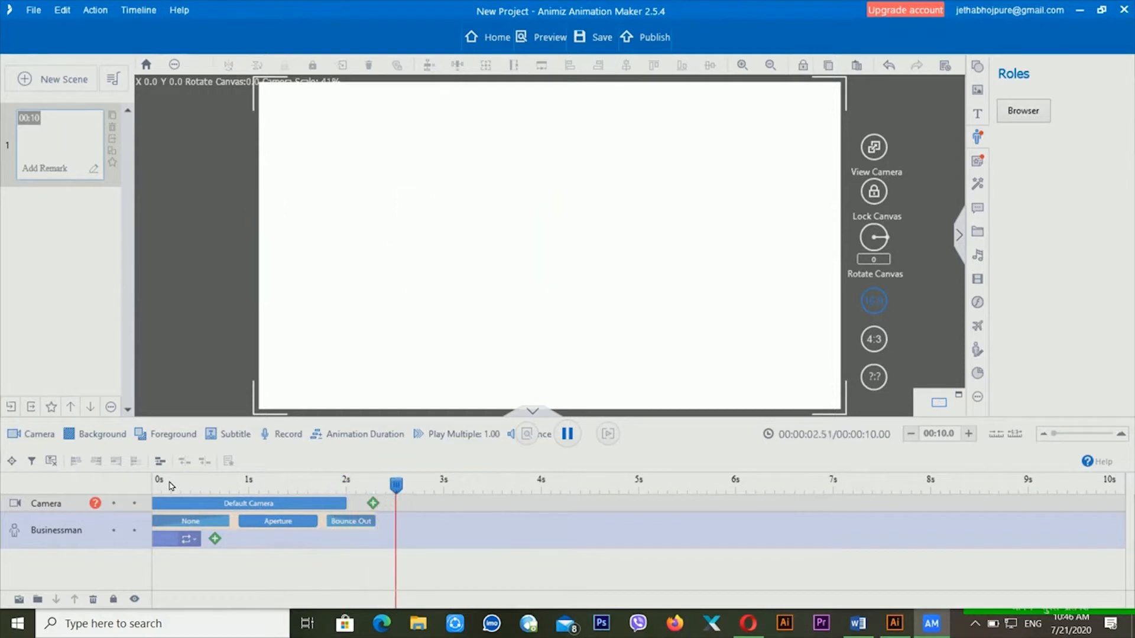
{"action": "key", "text": "space"}
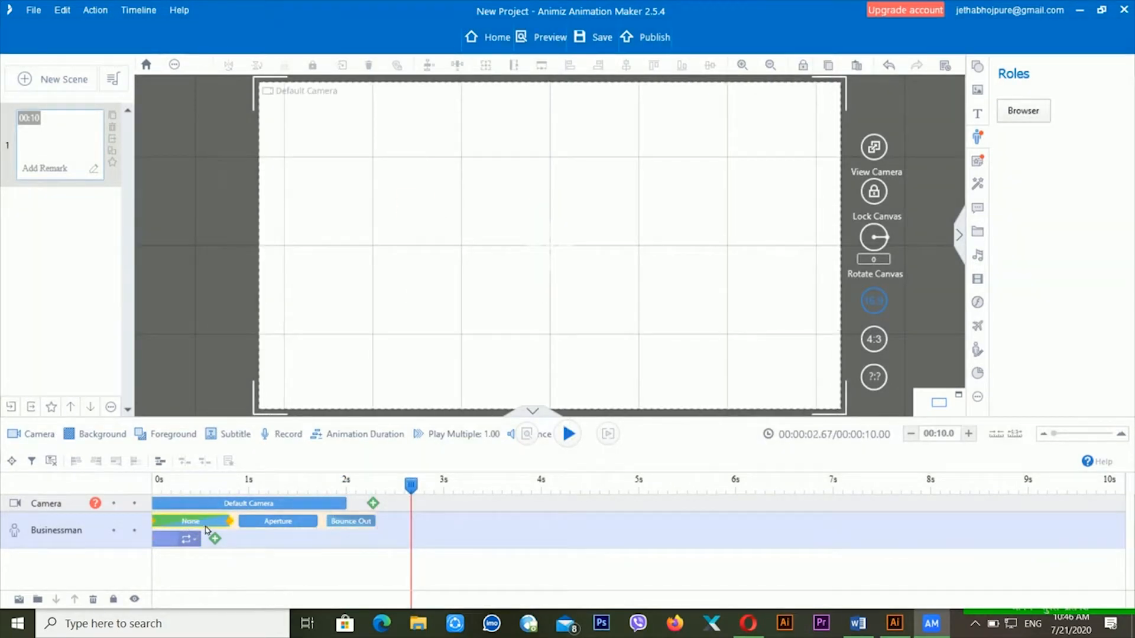
- Replace the Businessman's entrance with Hand-drawn and play the scene to check it
{"action": "right_click", "coordinate": [208, 528]}
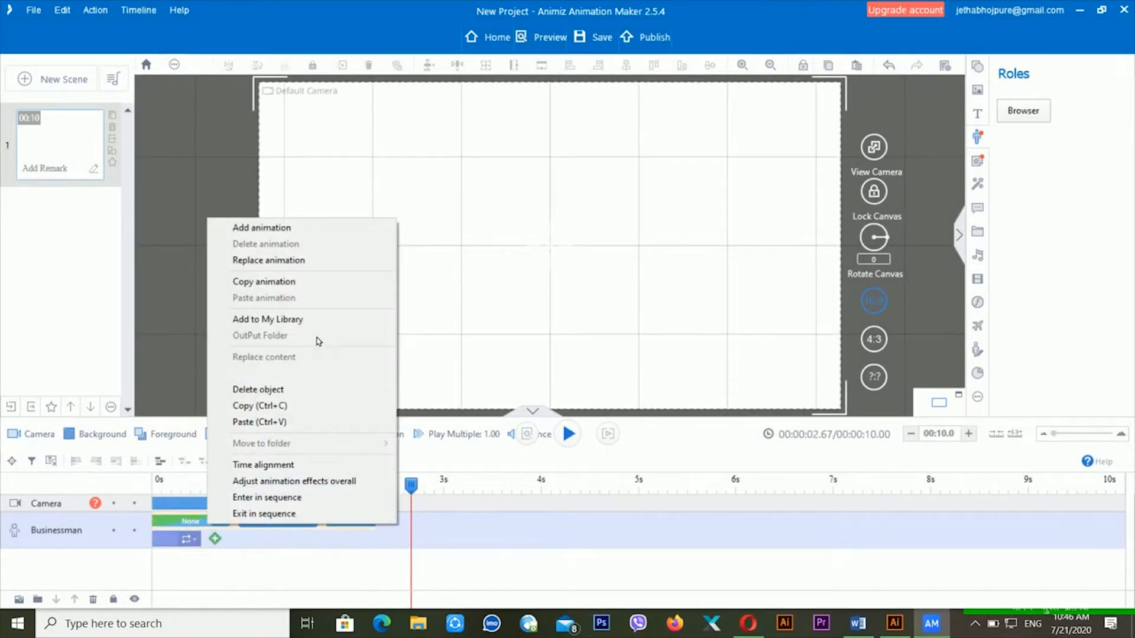
{"action": "left_click", "coordinate": [324, 260]}
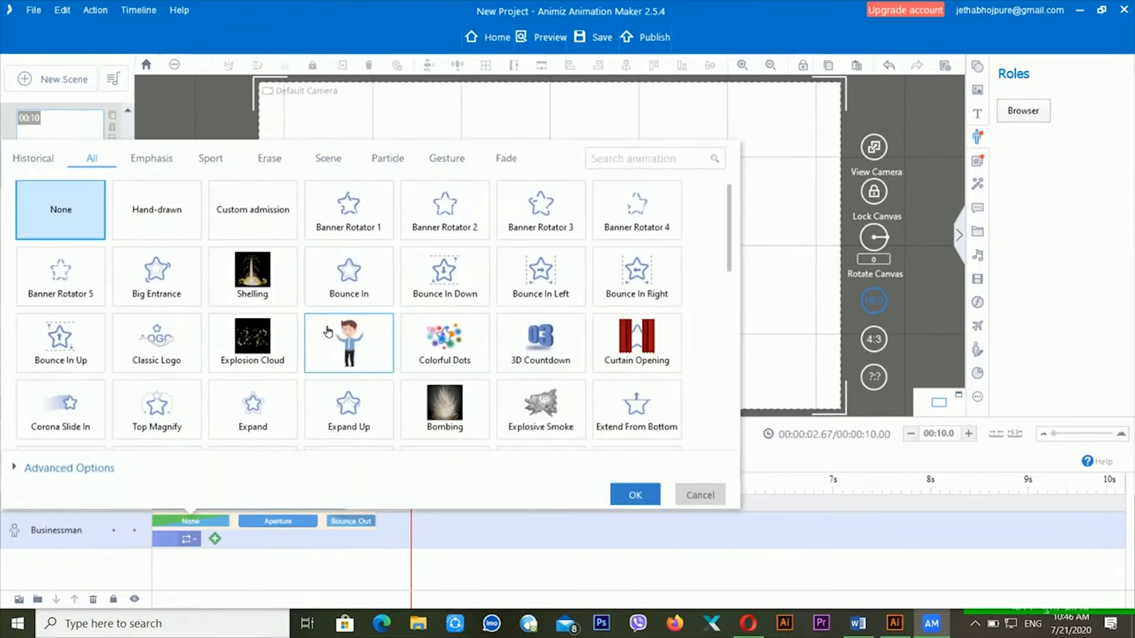
{"action": "left_click", "coordinate": [157, 212]}
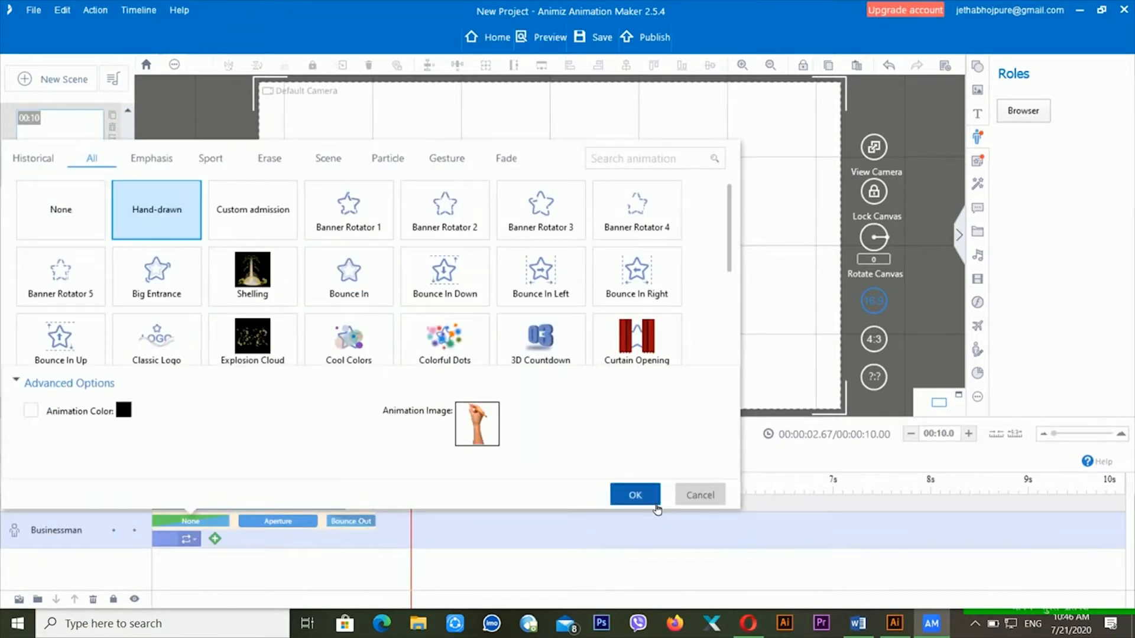
{"action": "left_click", "coordinate": [656, 500]}
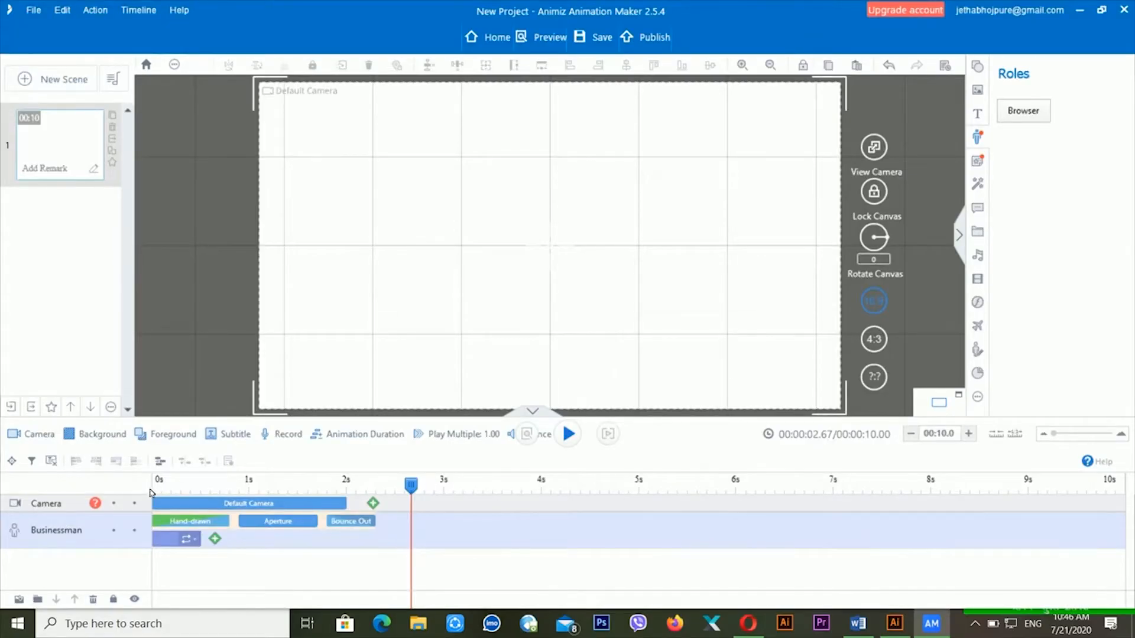
{"action": "left_click", "coordinate": [154, 491]}
{"action": "key", "text": "space"}
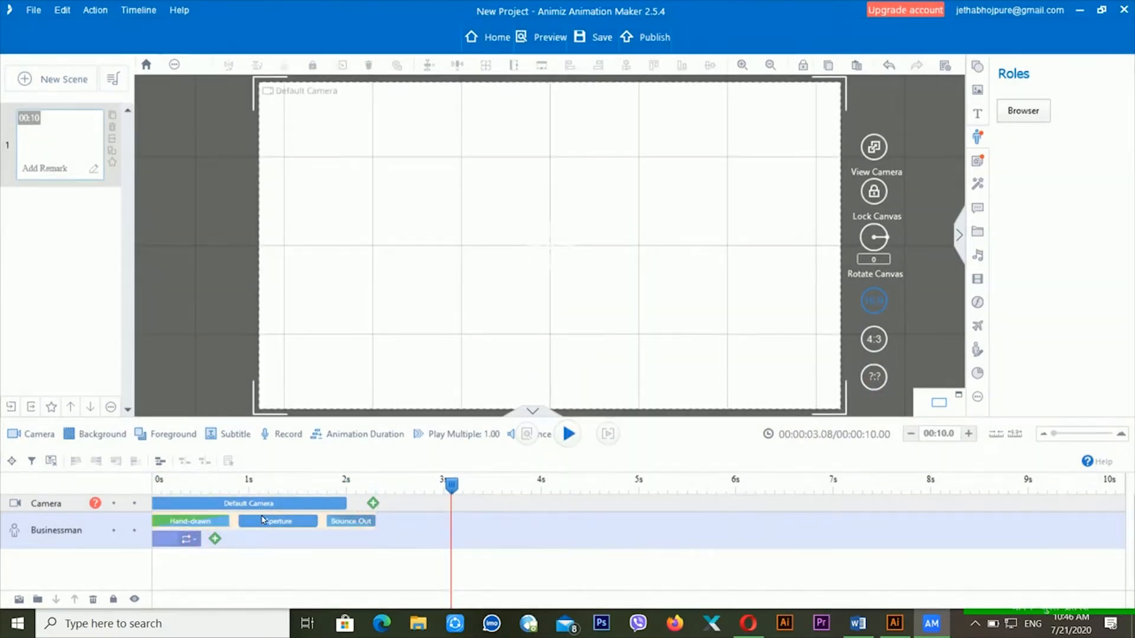
- Swap the Businessman's Aperture animation for Rotate and preview it
{"action": "left_click", "coordinate": [263, 521]}
{"action": "right_click", "coordinate": [263, 524]}
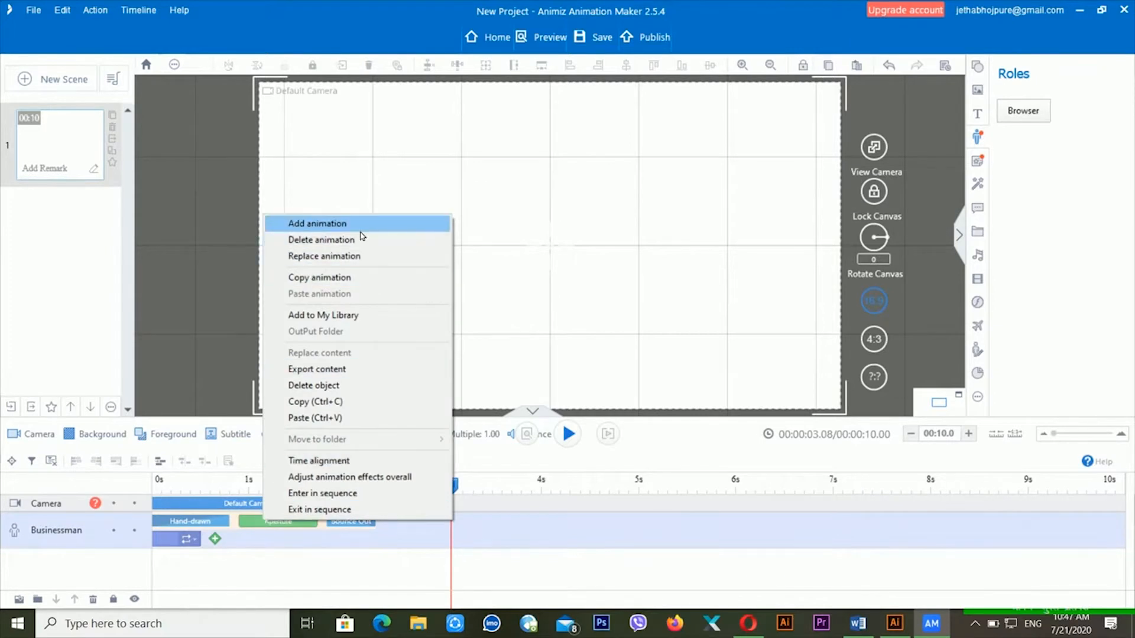
{"action": "left_click", "coordinate": [360, 256]}
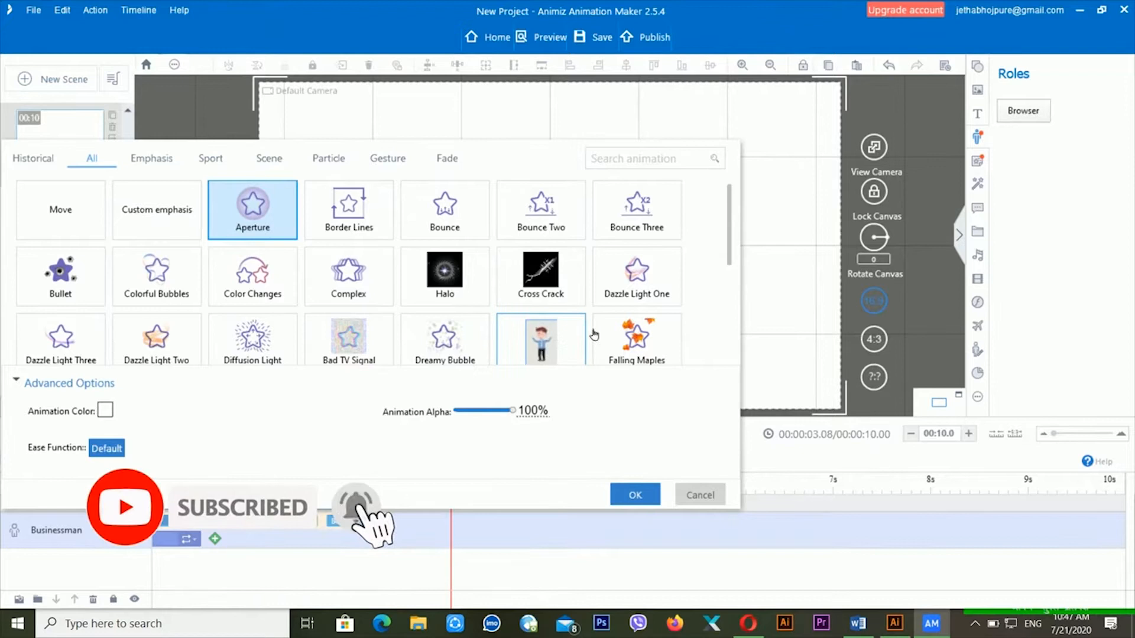
{"action": "left_click", "coordinate": [573, 339]}
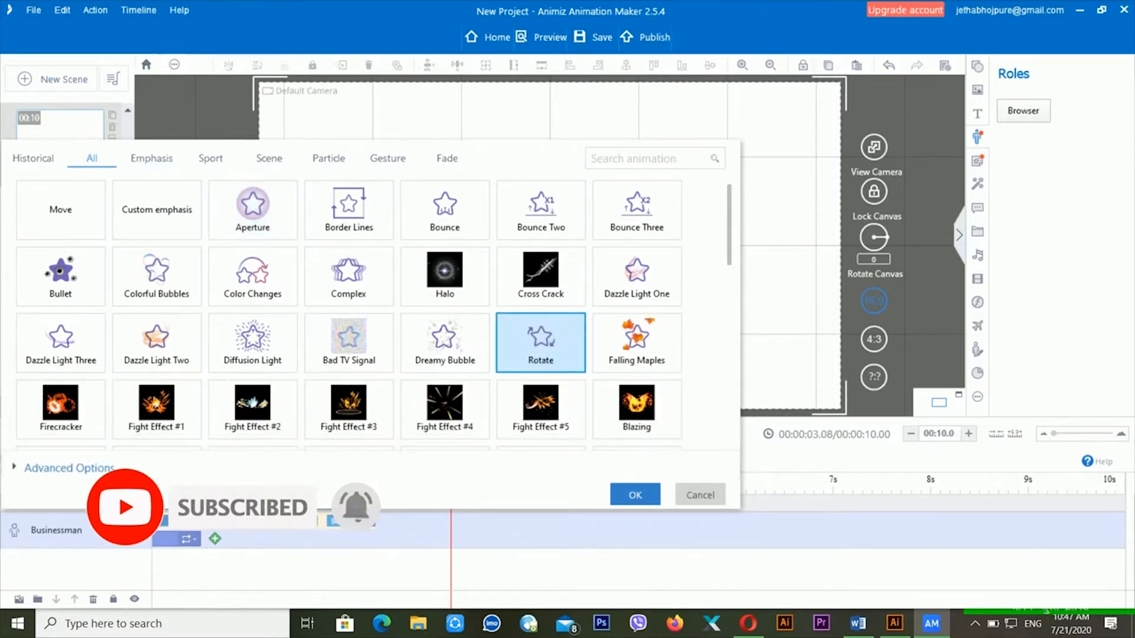
{"action": "left_click", "coordinate": [635, 495]}
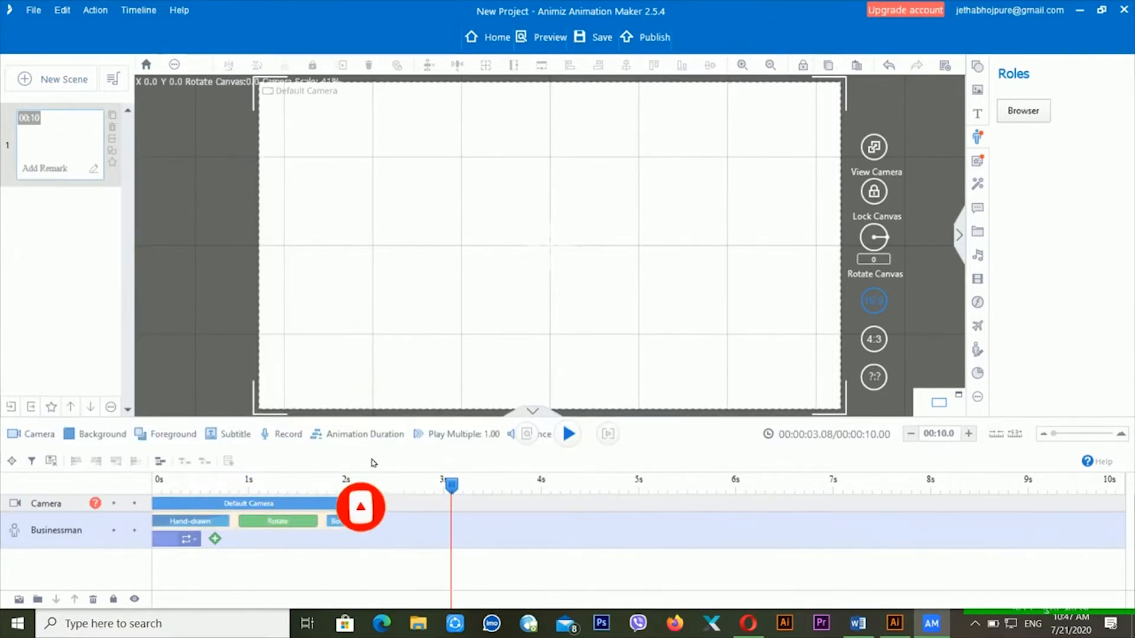
{"action": "left_click", "coordinate": [188, 484]}
{"action": "key", "text": "space"}
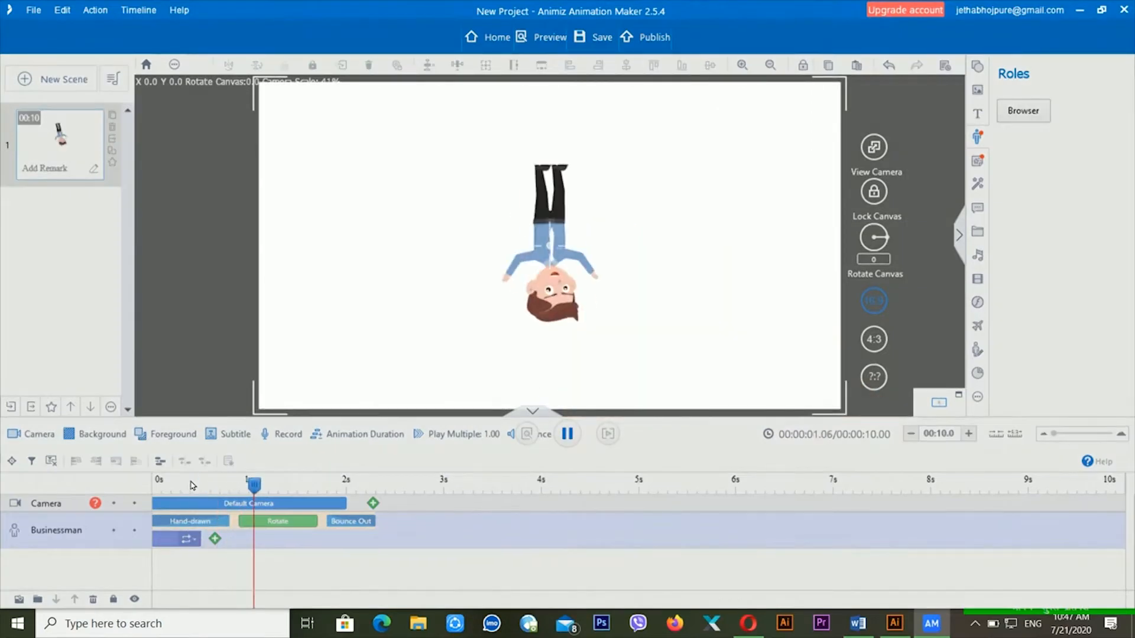
{"action": "key", "text": "space"}
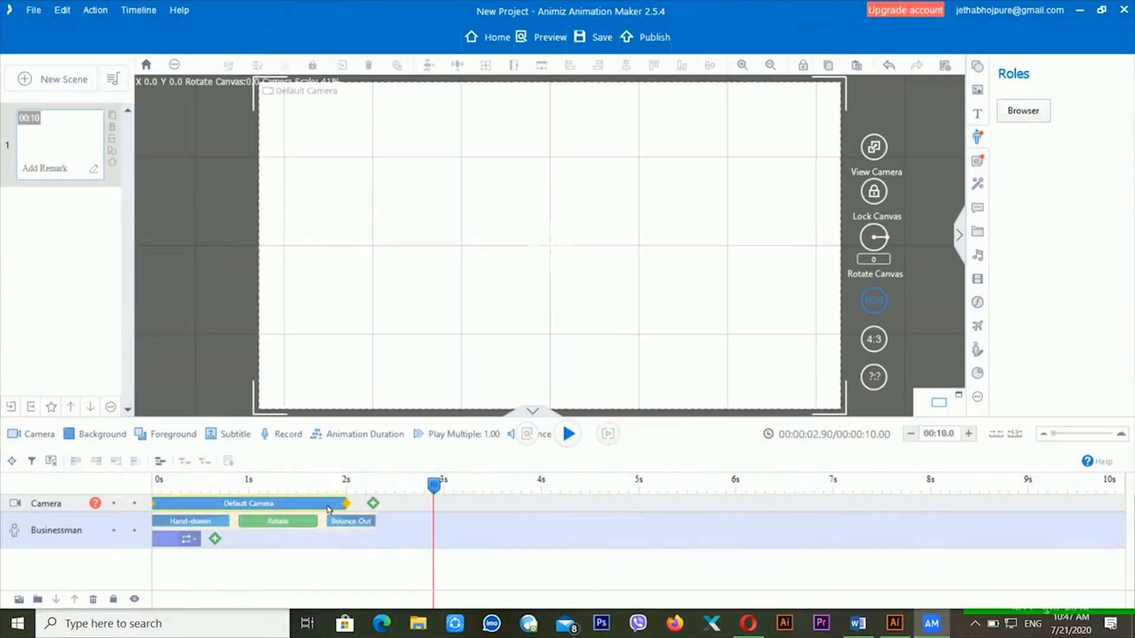
- Set the Businessman's Welcome action to Single Loop
{"action": "left_click", "coordinate": [327, 508]}
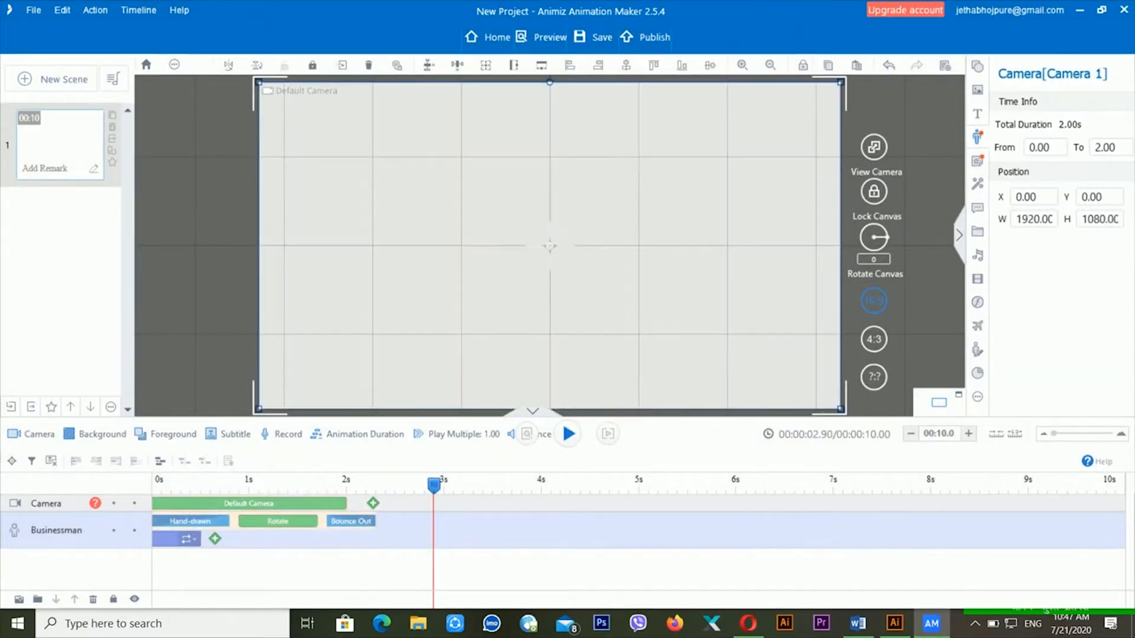
{"action": "left_click", "coordinate": [195, 539]}
{"action": "left_click", "coordinate": [224, 548]}
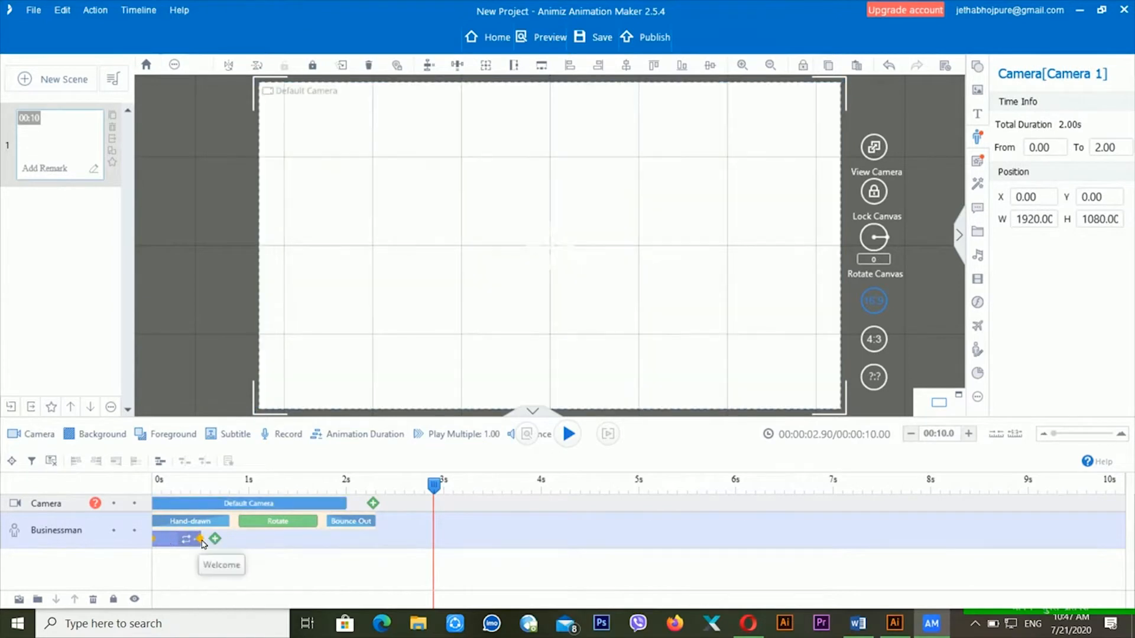
- Shift the Businessman's clips about half a second later and preview the result
{"action": "mouse_move", "coordinate": [437, 549]}
{"action": "left_mouse_down"}
{"action": "mouse_move", "coordinate": [491, 545]}
{"action": "mouse_move", "coordinate": [456, 546]}
{"action": "left_mouse_up"}
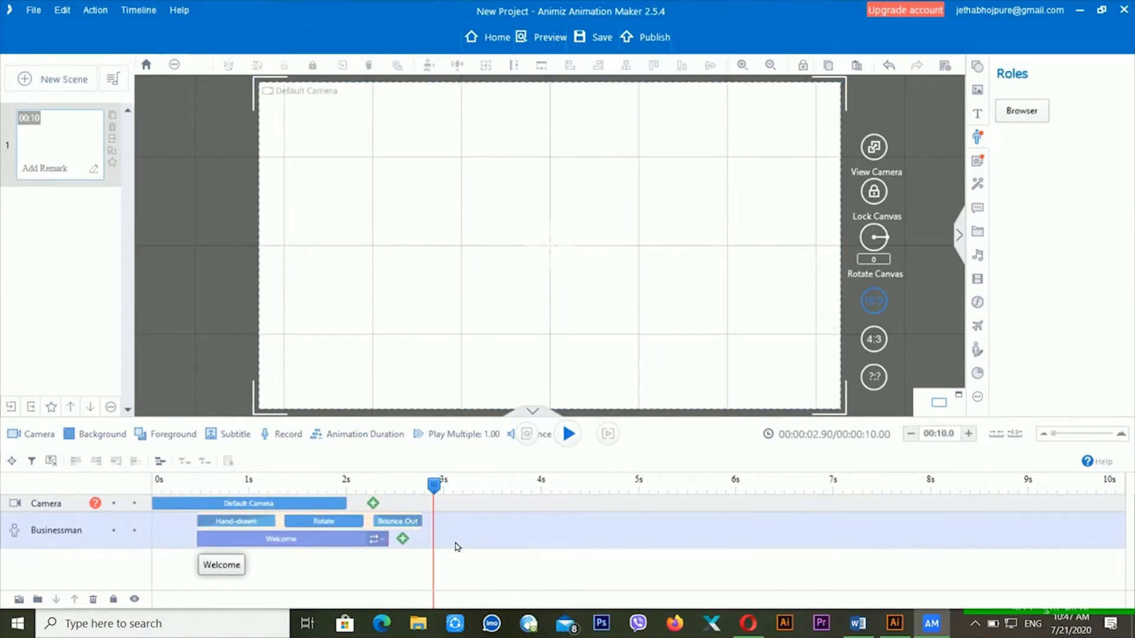
{"action": "left_click", "coordinate": [236, 480]}
{"action": "left_click", "coordinate": [197, 481]}
{"action": "key", "text": "space"}
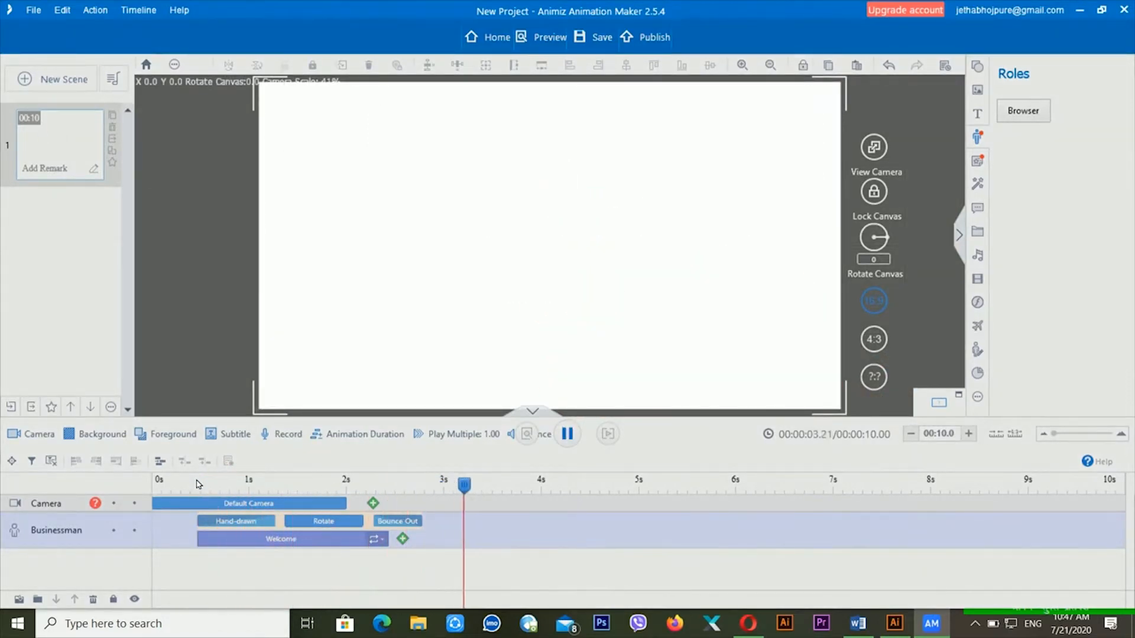
{"action": "key", "text": "space"}
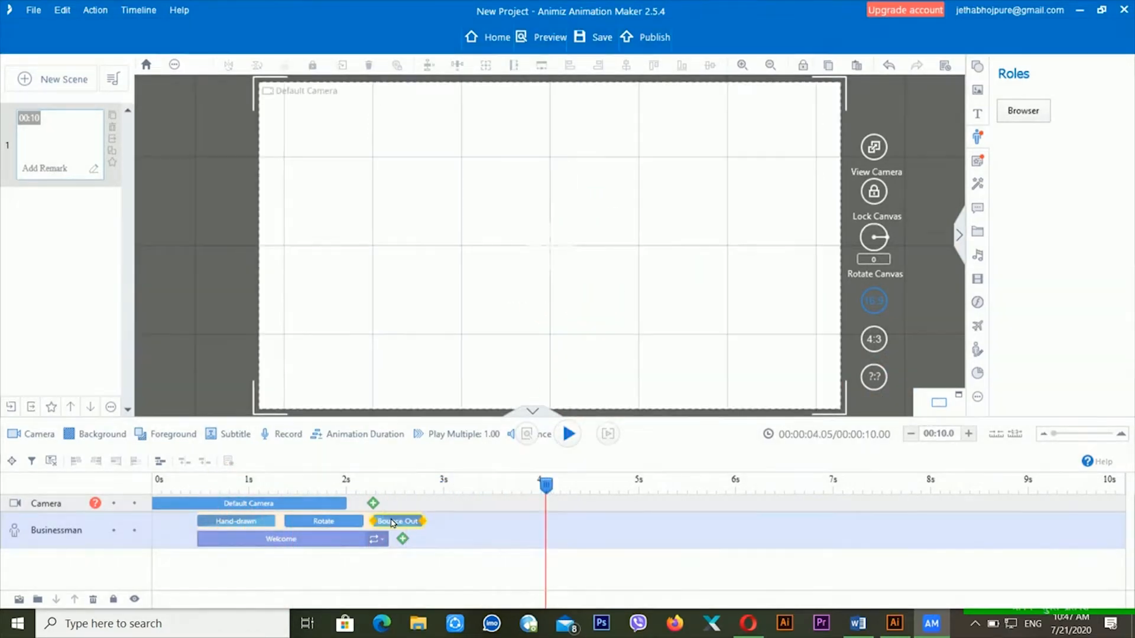
{"action": "left_click", "coordinate": [395, 301]}
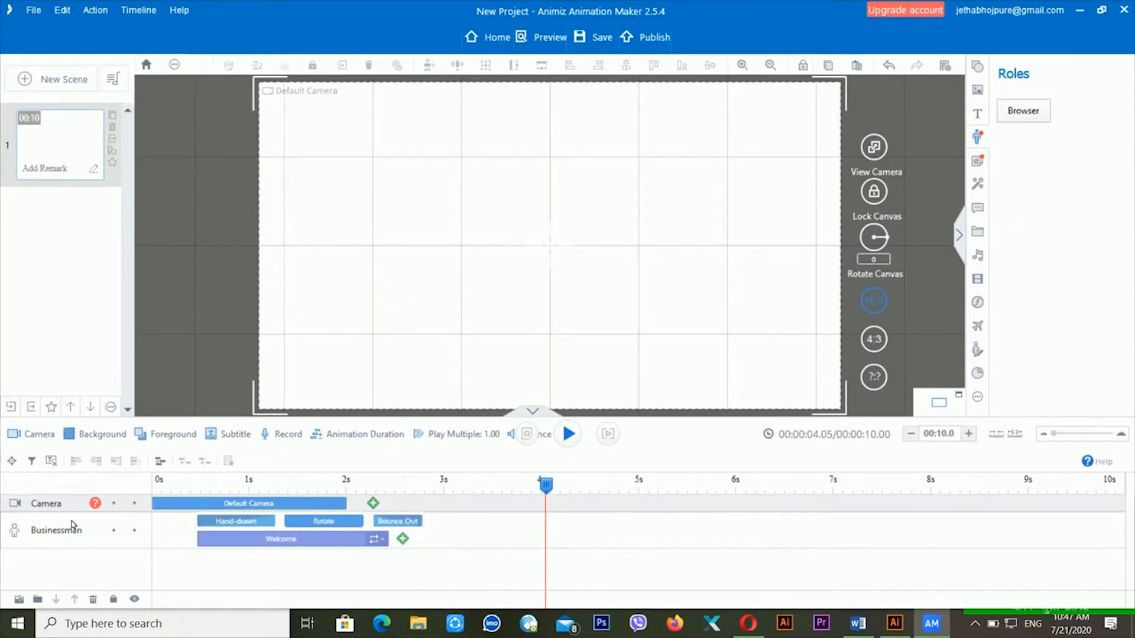
- Delete the existing Businessman from the scene
{"action": "left_click", "coordinate": [100, 532]}
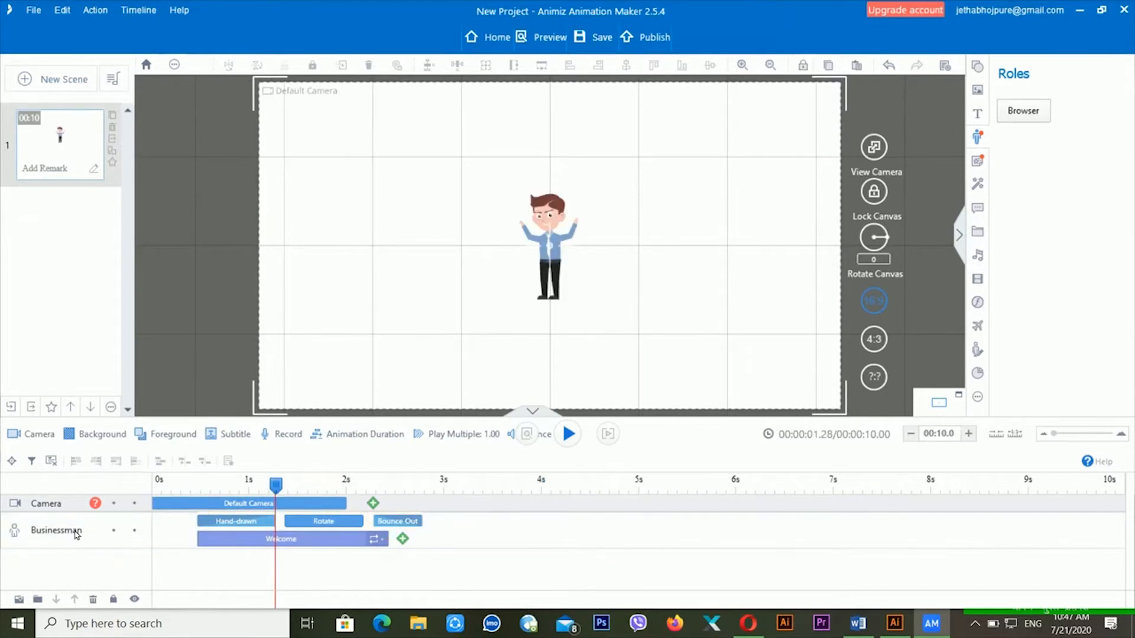
{"action": "right_click", "coordinate": [81, 533]}
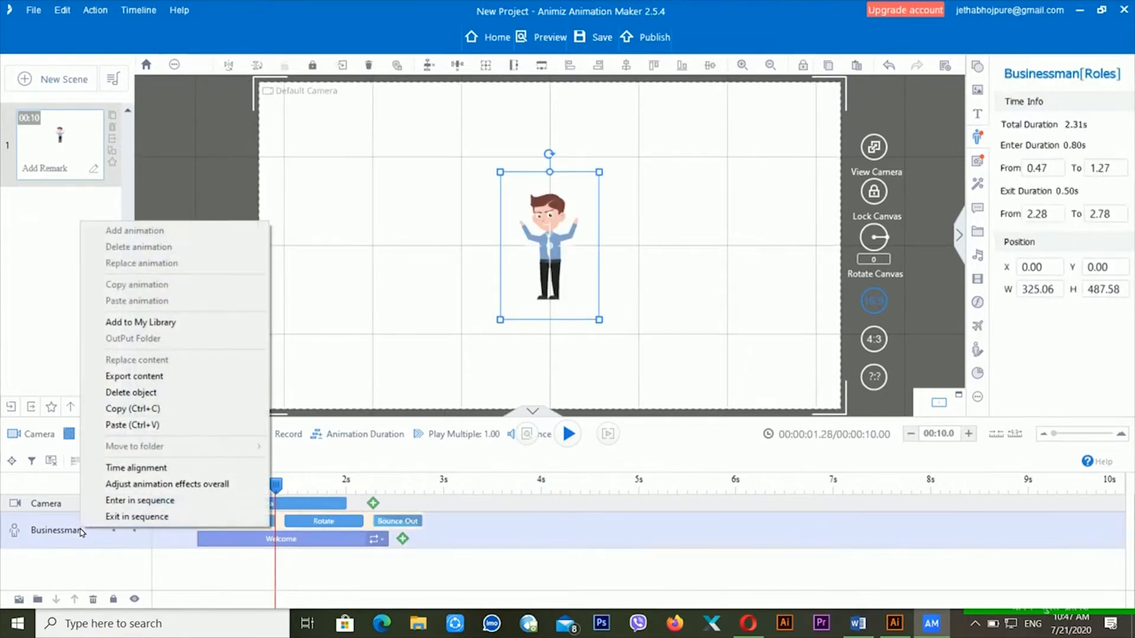
{"action": "left_click", "coordinate": [157, 393]}
{"action": "left_click", "coordinate": [157, 490]}
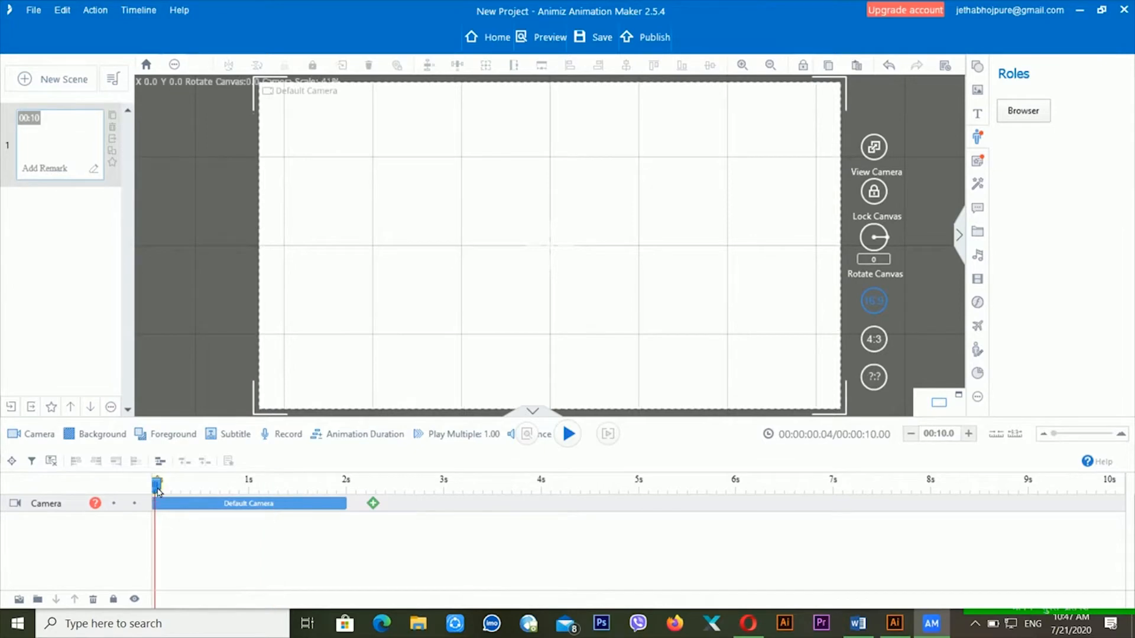
- Add a new Businessman with the Talk & Smile action and begin enlarging him
{"action": "left_click", "coordinate": [976, 140]}
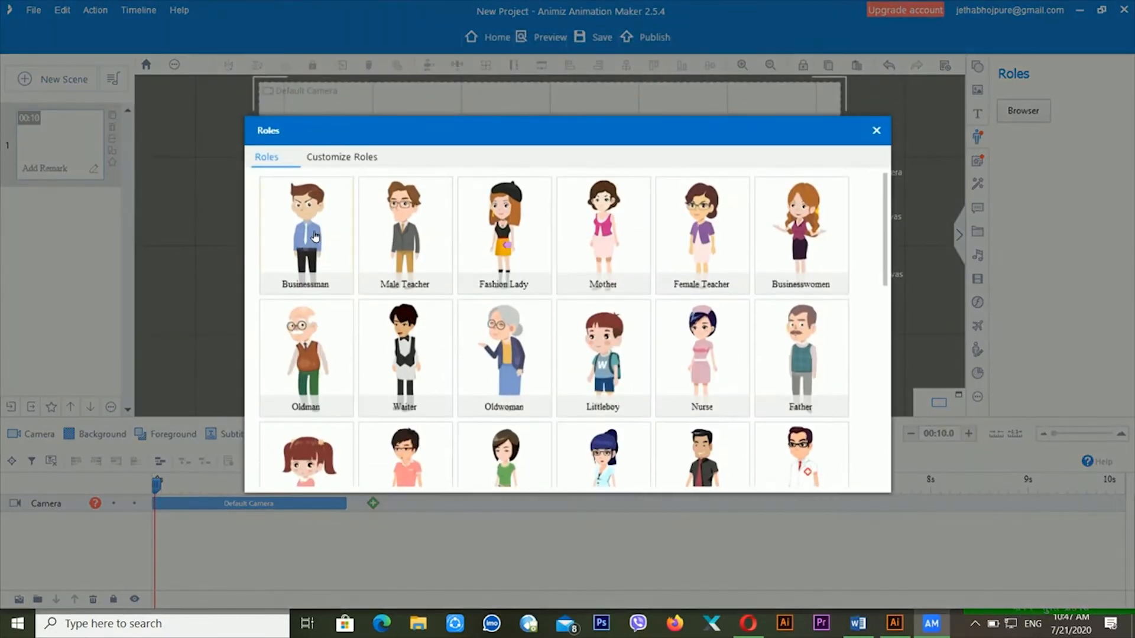
{"action": "left_click", "coordinate": [315, 236]}
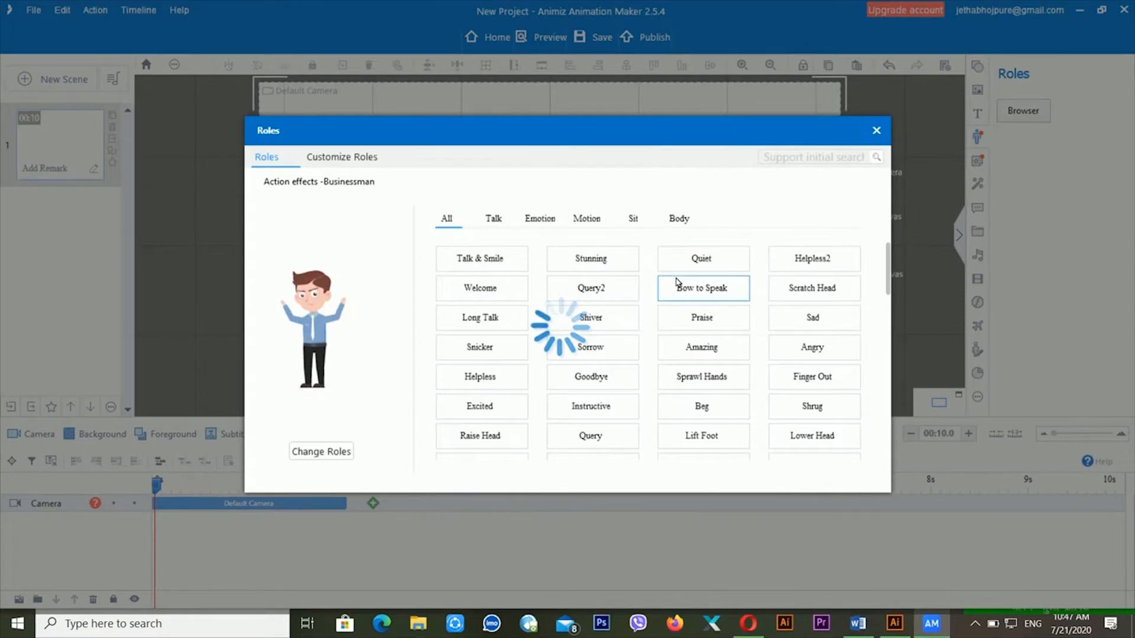
{"action": "left_click", "coordinate": [500, 224]}
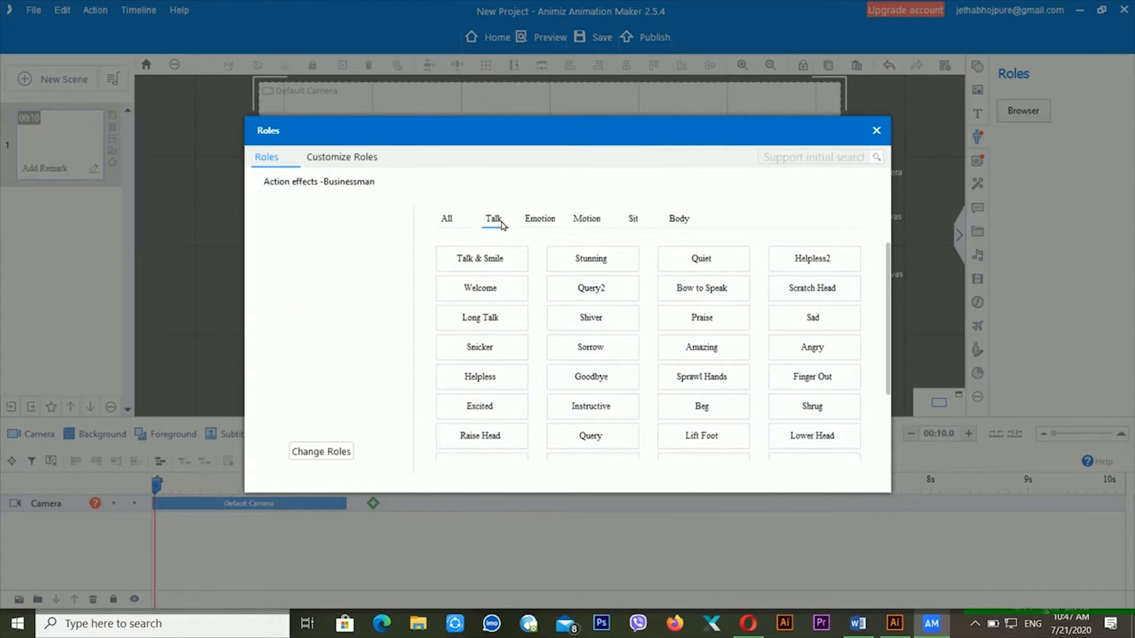
{"action": "left_click", "coordinate": [494, 261]}
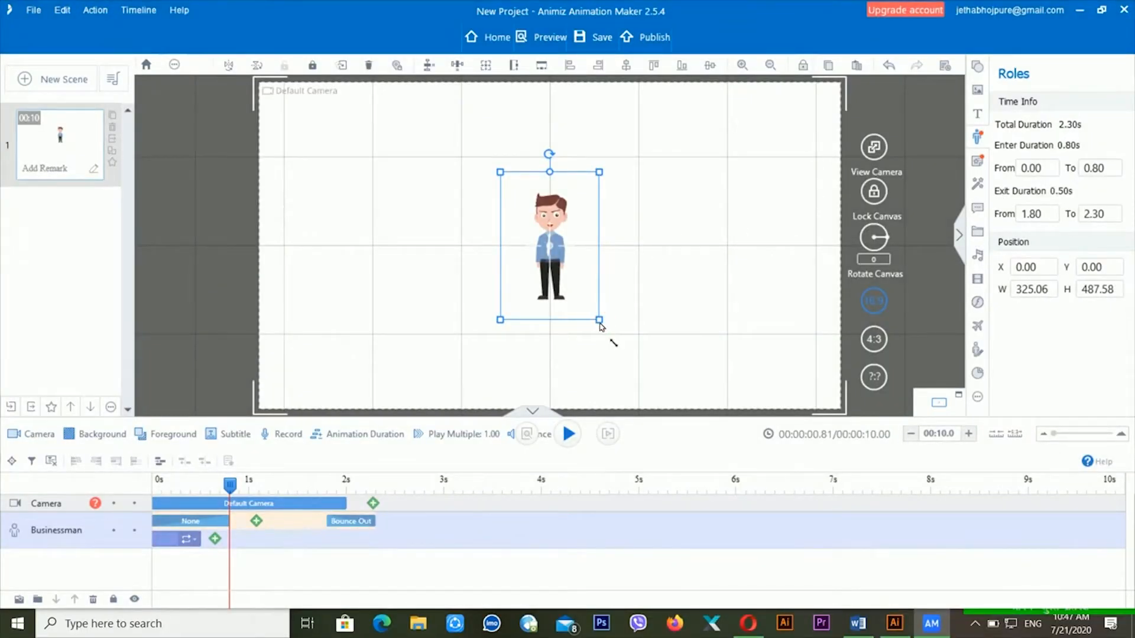
{"action": "left_click_drag", "start_coordinate": [600, 320], "coordinate": [626, 355]}
- Enlarge the Businessman to about 663×995 and move him to the canvas's lower left
{"action": "left_click", "coordinate": [659, 391]}
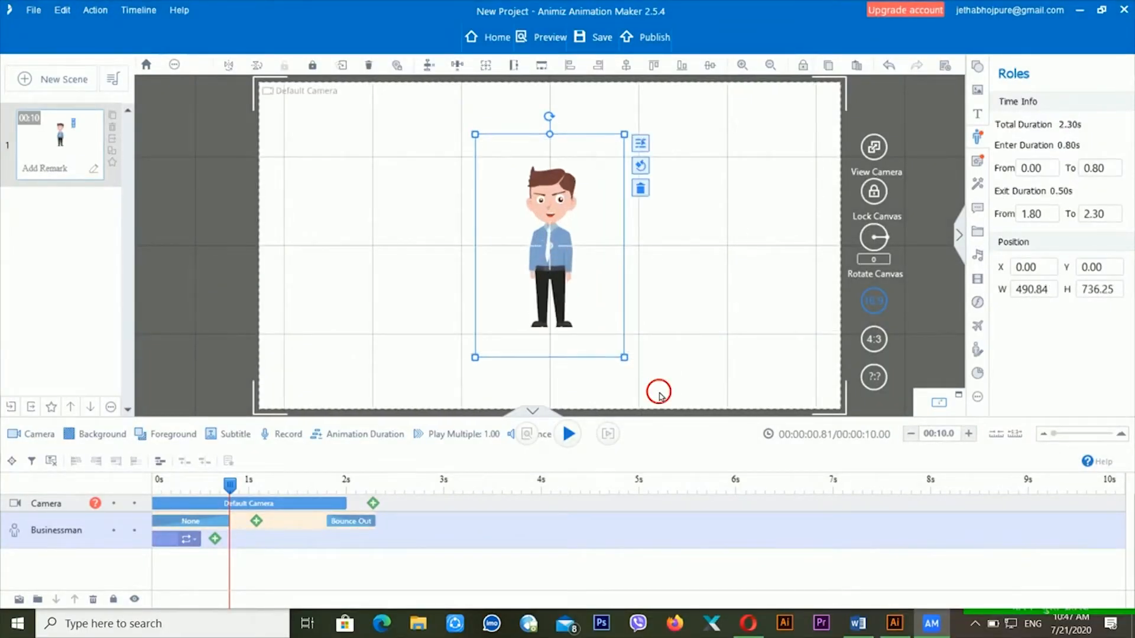
{"action": "left_click", "coordinate": [569, 288]}
{"action": "left_click_drag", "start_coordinate": [626, 359], "coordinate": [648, 394]}
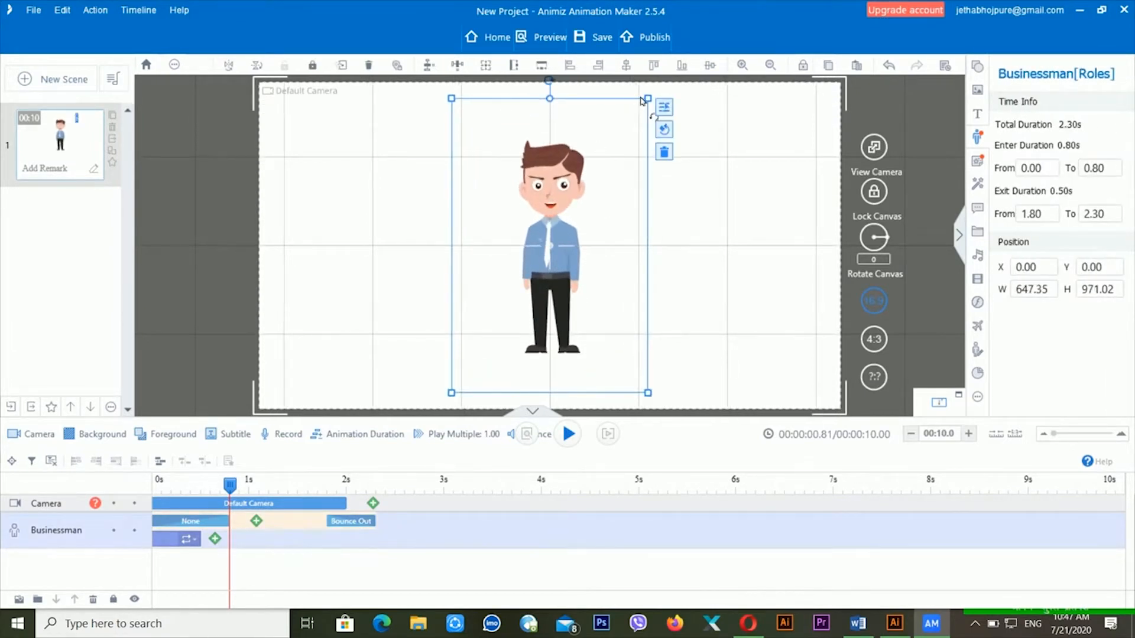
{"action": "left_click_drag", "start_coordinate": [560, 185], "coordinate": [392, 224]}
{"action": "left_click_drag", "start_coordinate": [481, 137], "coordinate": [483, 135]}
{"action": "left_click_drag", "start_coordinate": [490, 134], "coordinate": [524, 111]}
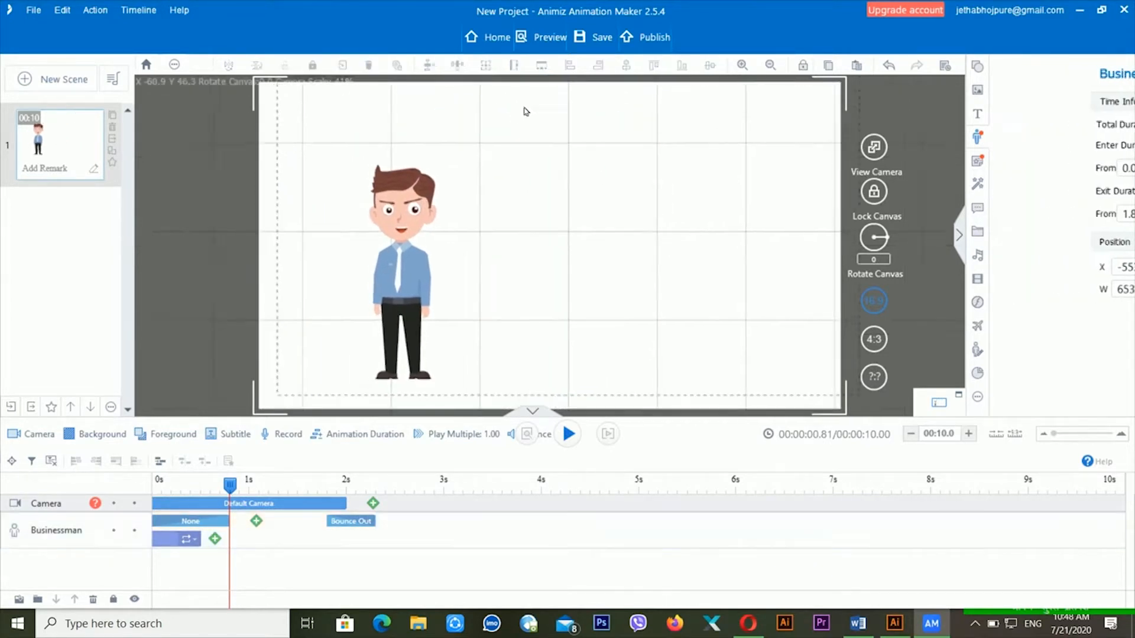
{"action": "left_click_drag", "start_coordinate": [438, 177], "coordinate": [344, 219]}
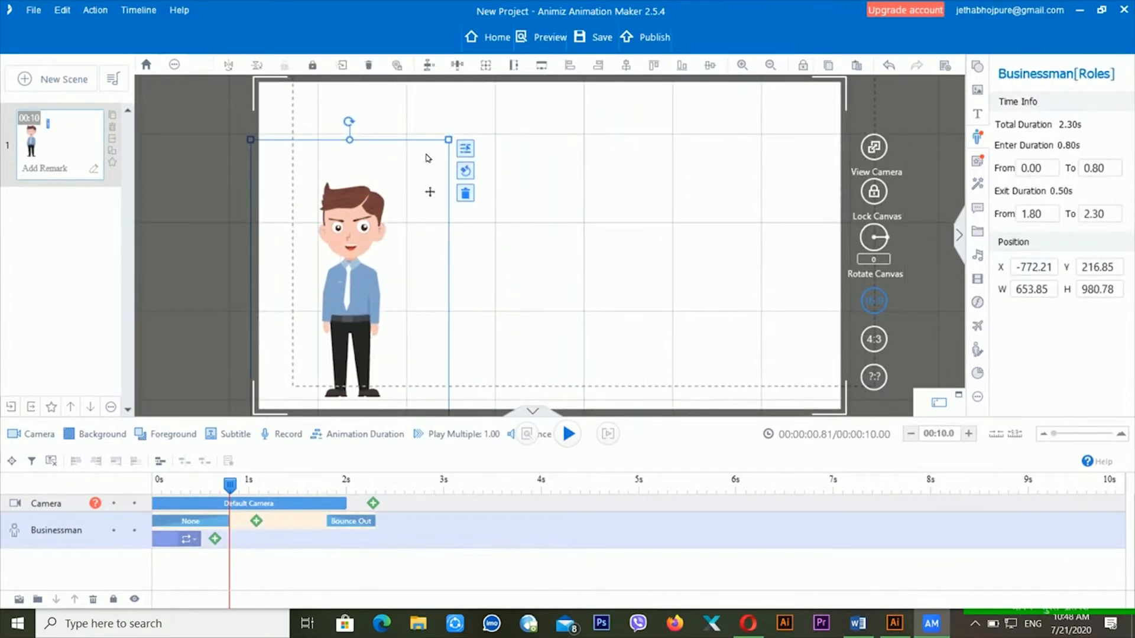
{"action": "left_click_drag", "start_coordinate": [449, 142], "coordinate": [489, 106]}
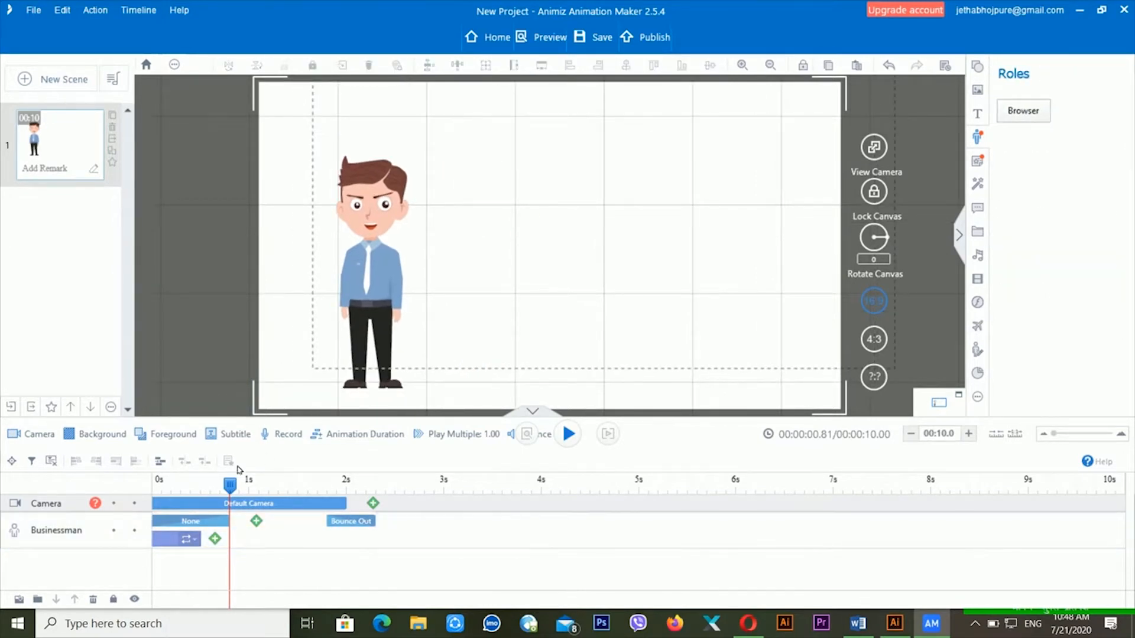
- Preview the scene from the start
{"action": "left_click", "coordinate": [177, 482]}
{"action": "key", "text": "space"}
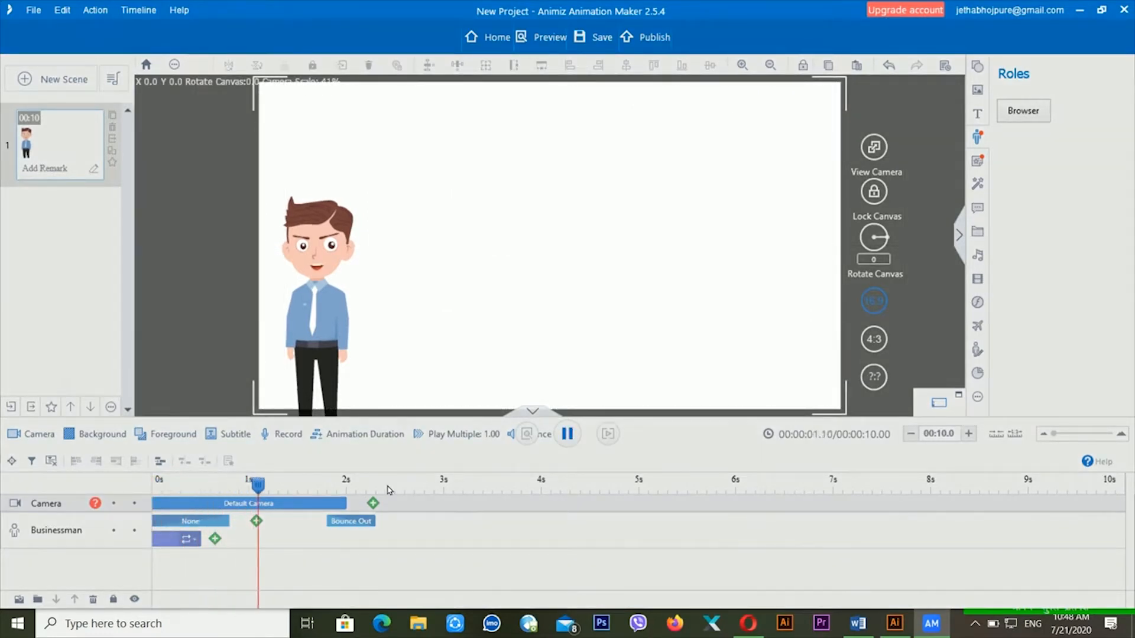
{"action": "key", "text": "space"}
{"action": "left_click", "coordinate": [225, 523]}
- Replace the Businessman's None entrance with Bounce In
{"action": "right_click", "coordinate": [225, 521]}
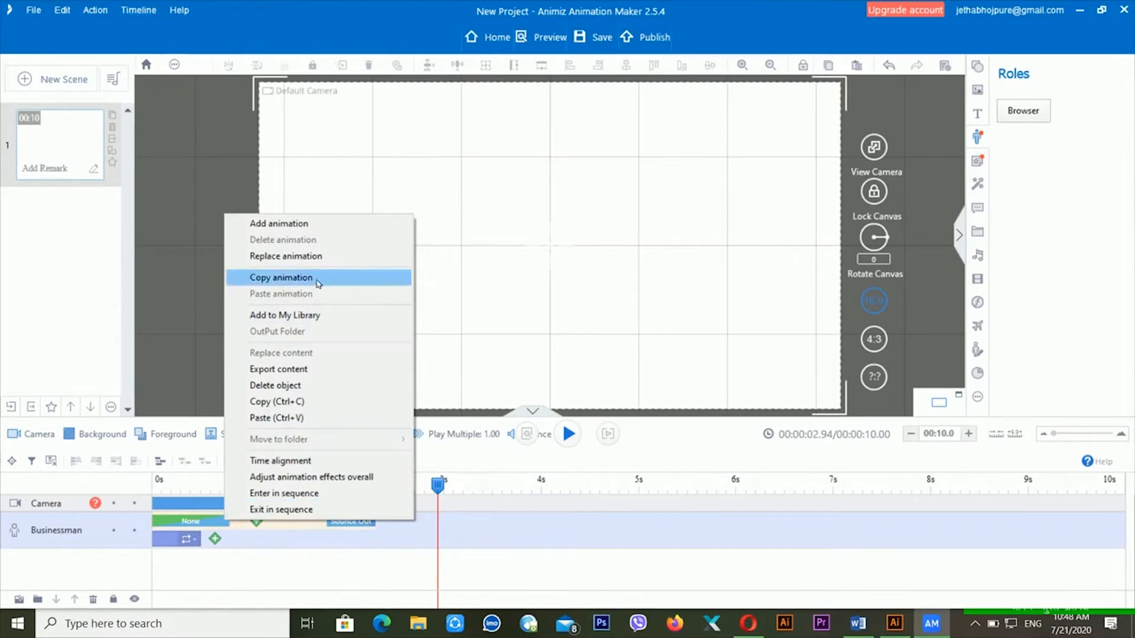
{"action": "left_click", "coordinate": [323, 257]}
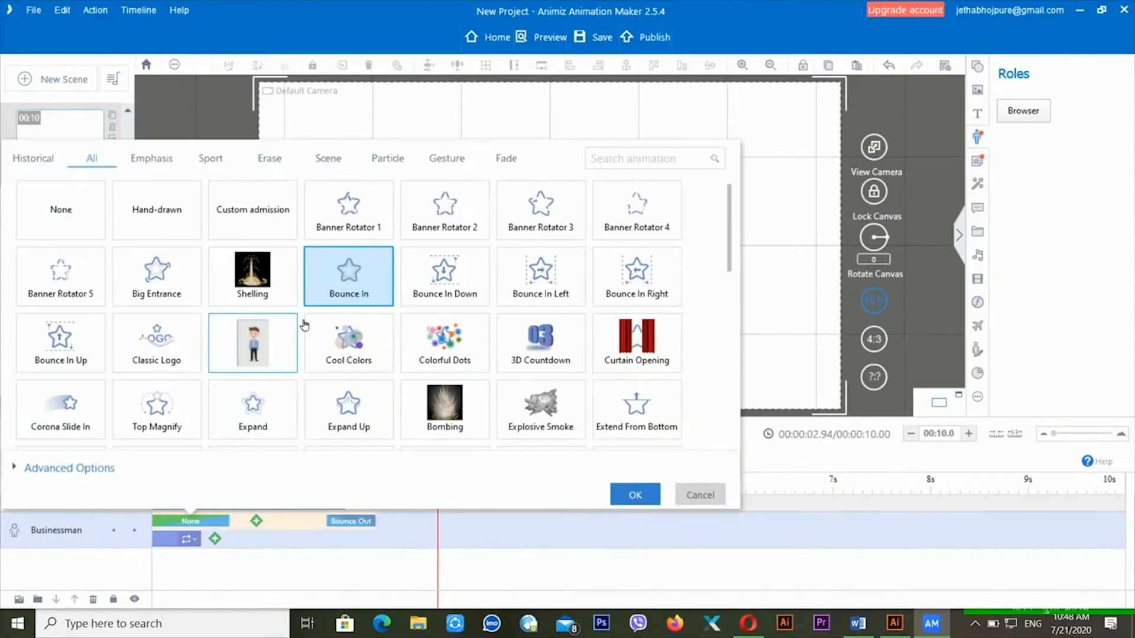
{"action": "left_click", "coordinate": [371, 279]}
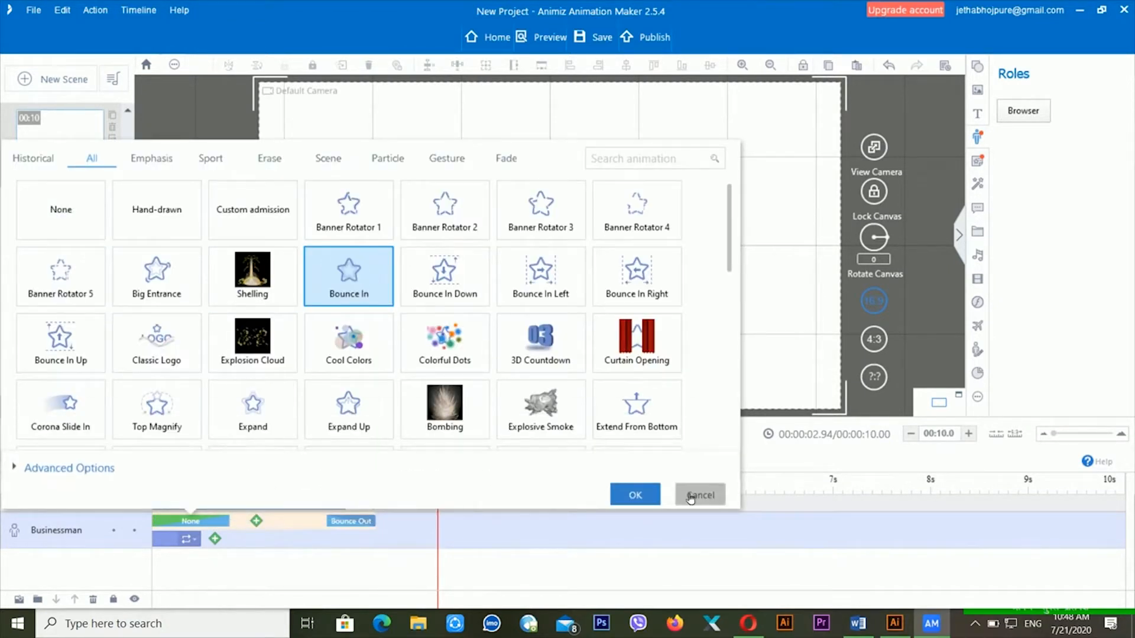
{"action": "left_click", "coordinate": [638, 495]}
- Add a Bad TV Signal effect after the entrance and preview the scene
{"action": "left_click", "coordinate": [256, 521]}
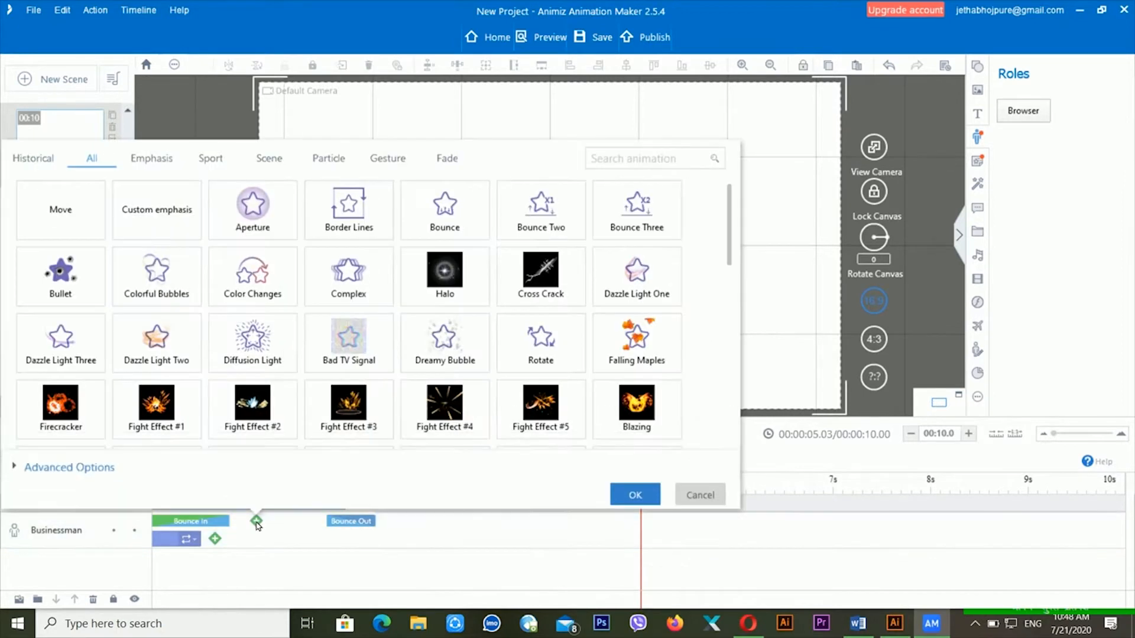
{"action": "left_click", "coordinate": [362, 346]}
{"action": "left_click", "coordinate": [630, 497]}
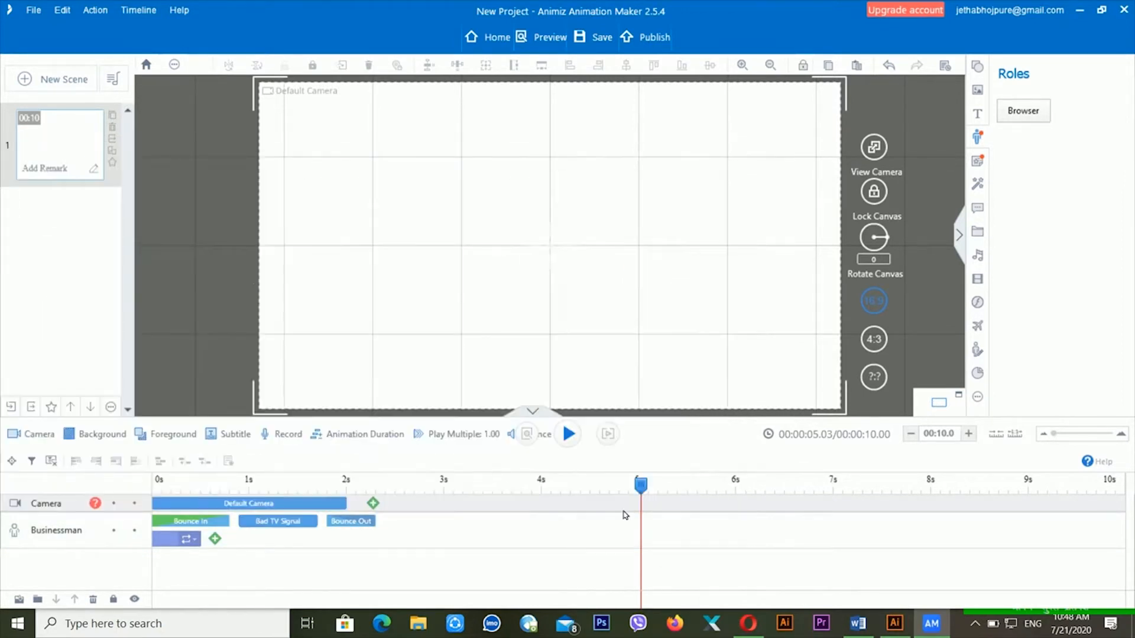
{"action": "left_click", "coordinate": [234, 482]}
{"action": "key", "text": "space"}
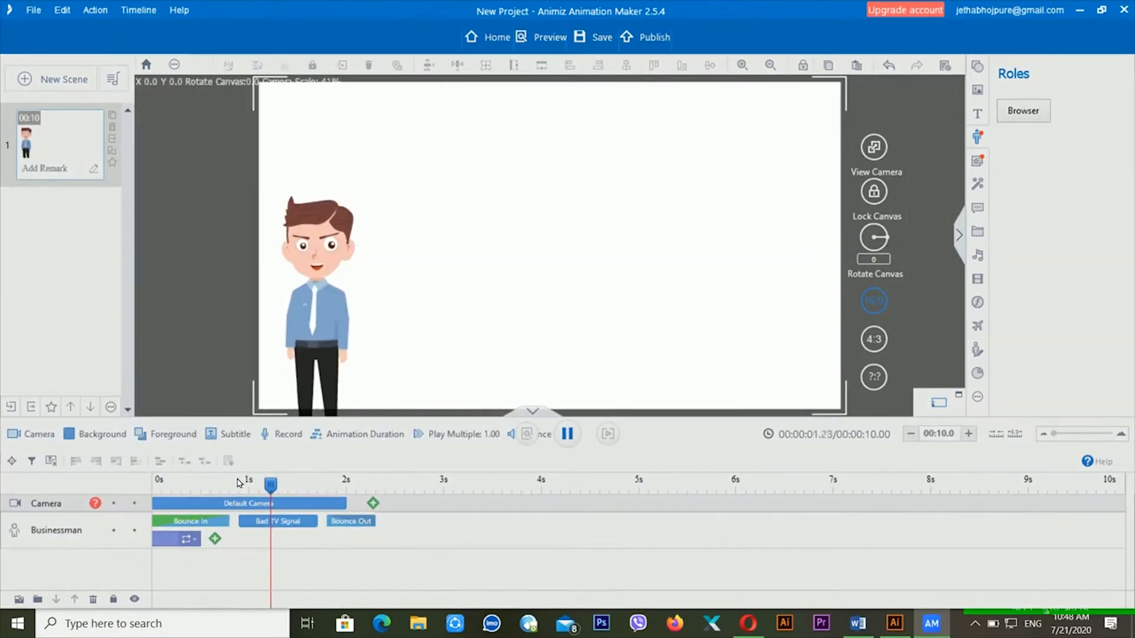
{"action": "left_click", "coordinate": [203, 523]}
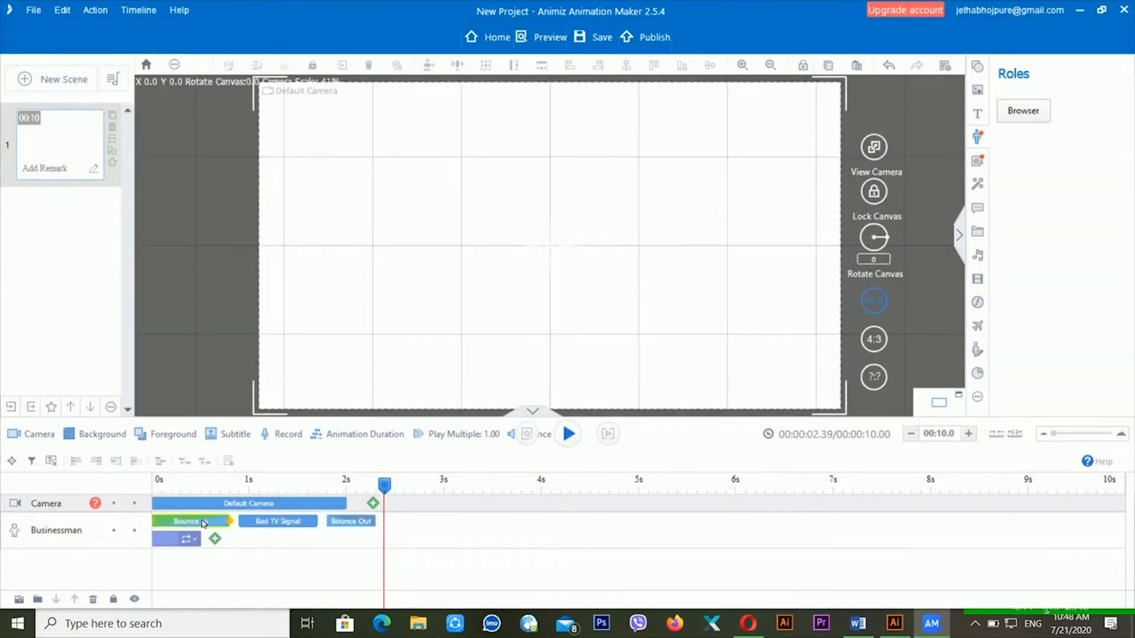
{"action": "left_click", "coordinate": [53, 540]}
- Delete the old enlarged character and add a Businessman with the Talk & Smile action
{"action": "right_click", "coordinate": [54, 539]}
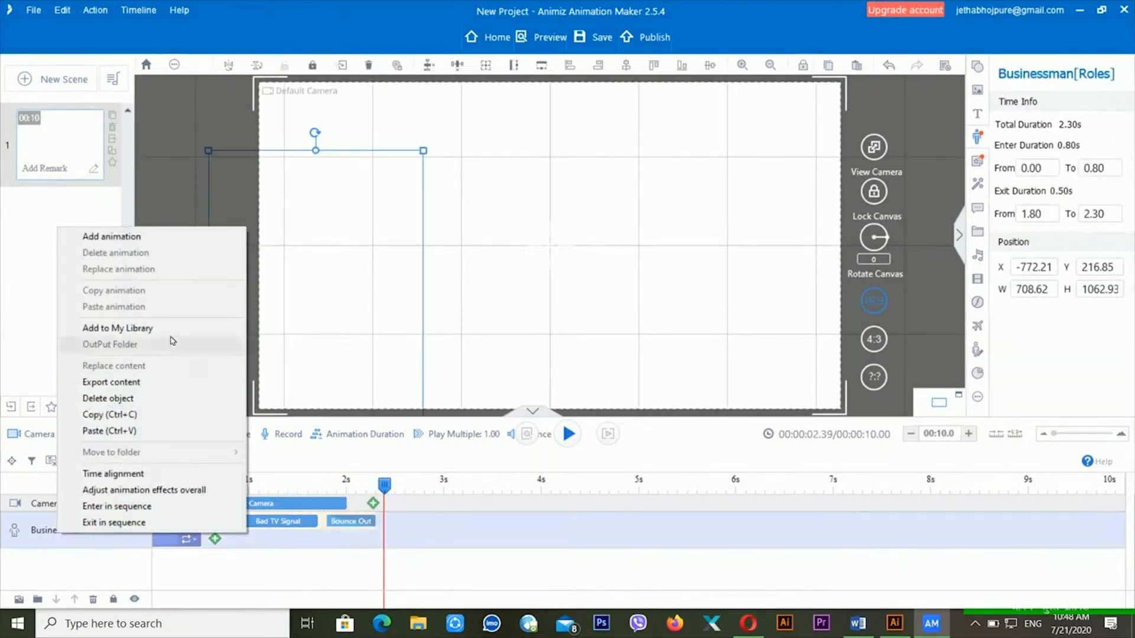
{"action": "left_click", "coordinate": [147, 399]}
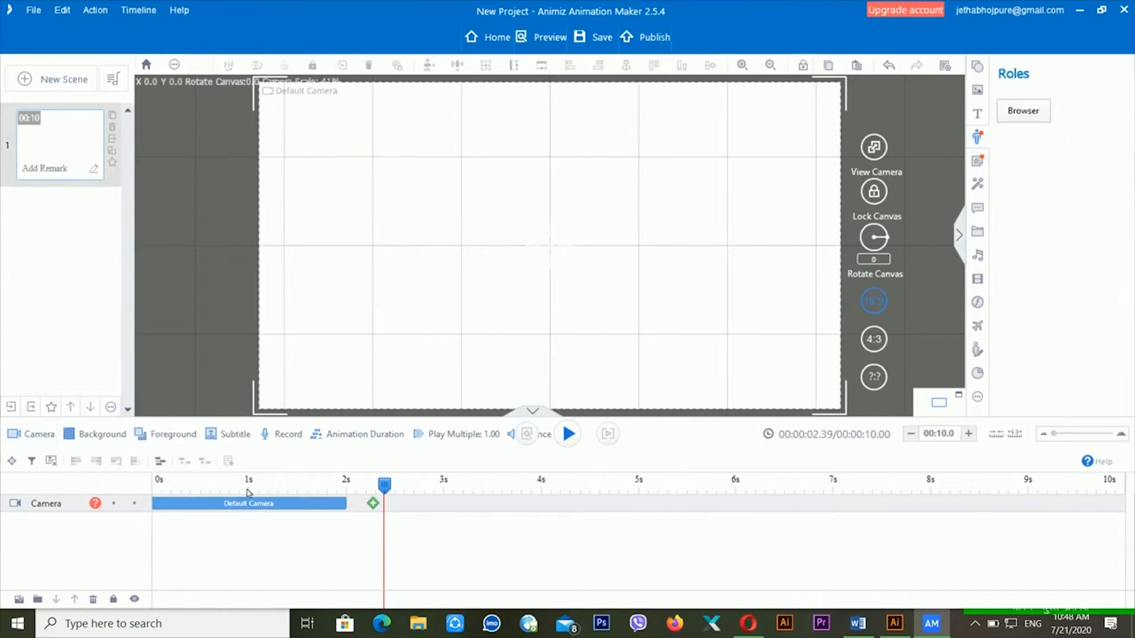
{"action": "left_click", "coordinate": [153, 486]}
{"action": "left_click", "coordinate": [978, 140]}
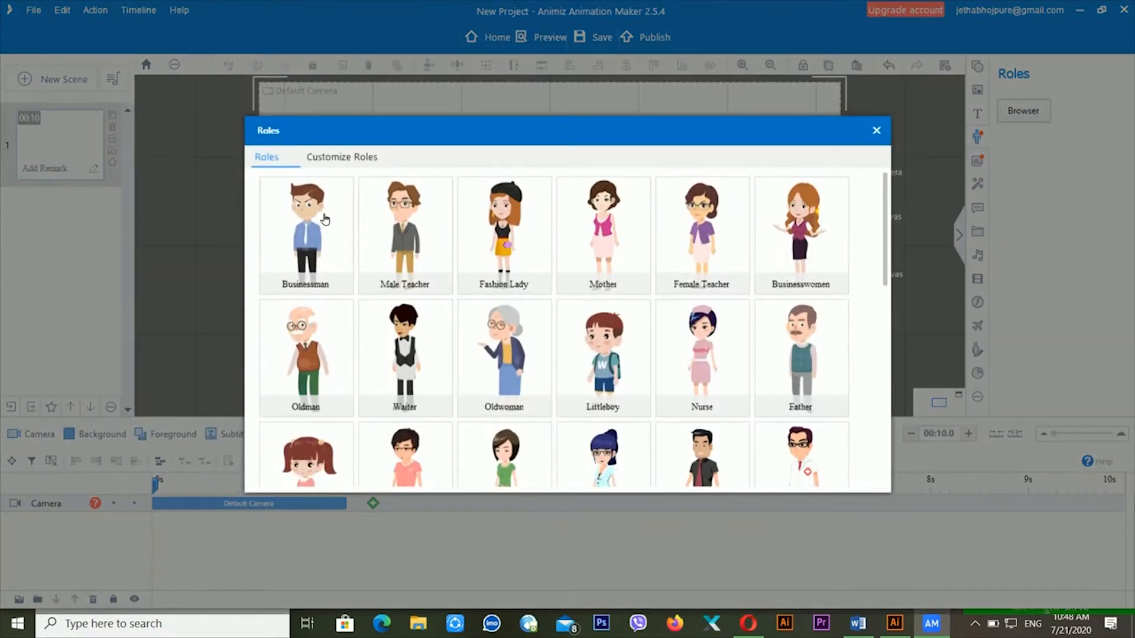
{"action": "left_click", "coordinate": [324, 220]}
{"action": "left_click", "coordinate": [500, 220]}
{"action": "left_click", "coordinate": [480, 258]}
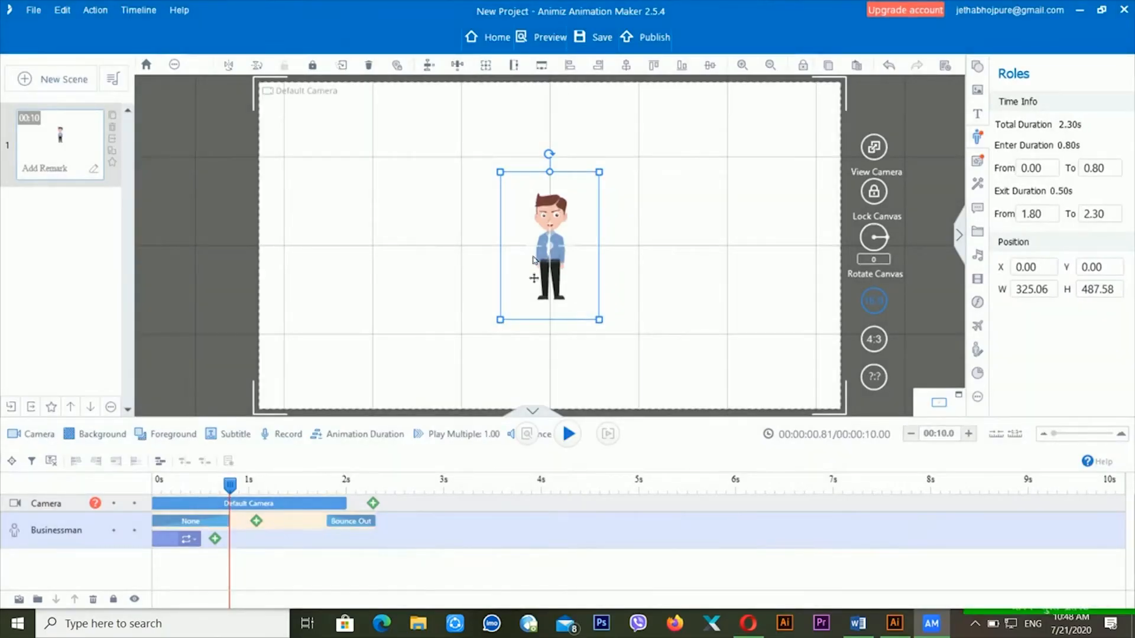
- Preview the scene from the start of the timeline
{"action": "key", "text": "space"}
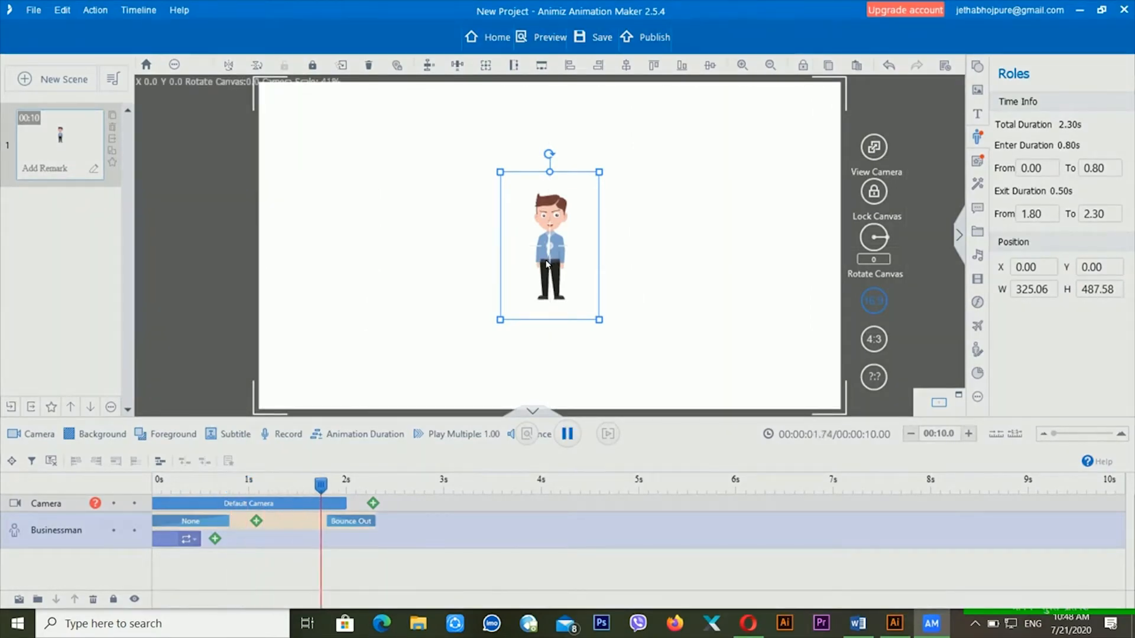
{"action": "key", "text": "space"}
{"action": "left_click", "coordinate": [166, 489]}
{"action": "key", "text": "space"}
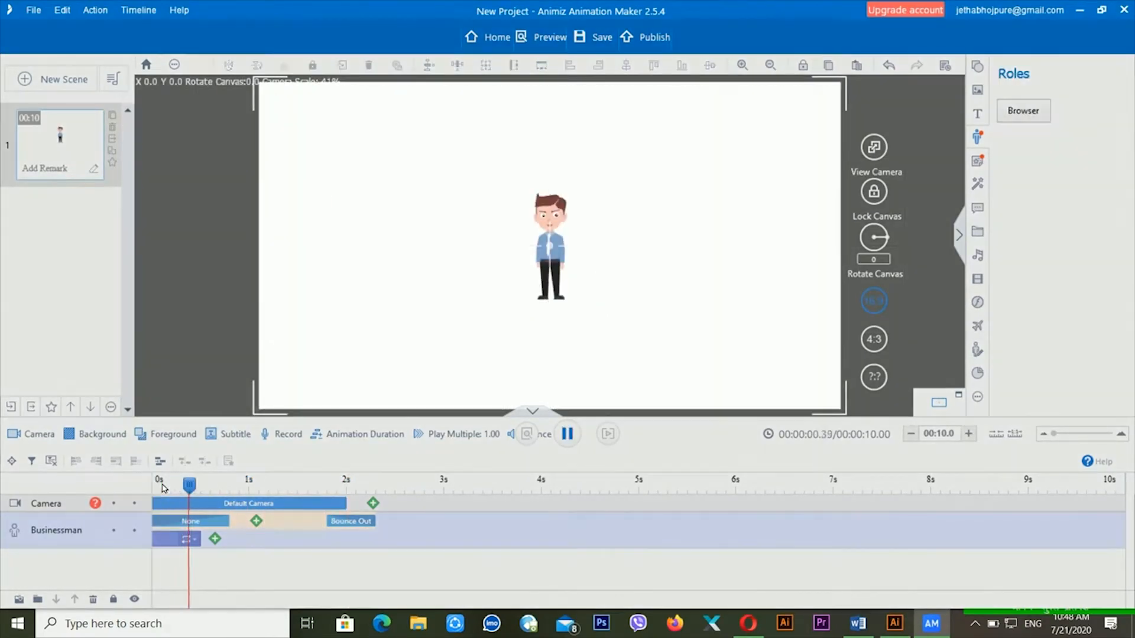
{"action": "key", "text": "space"}
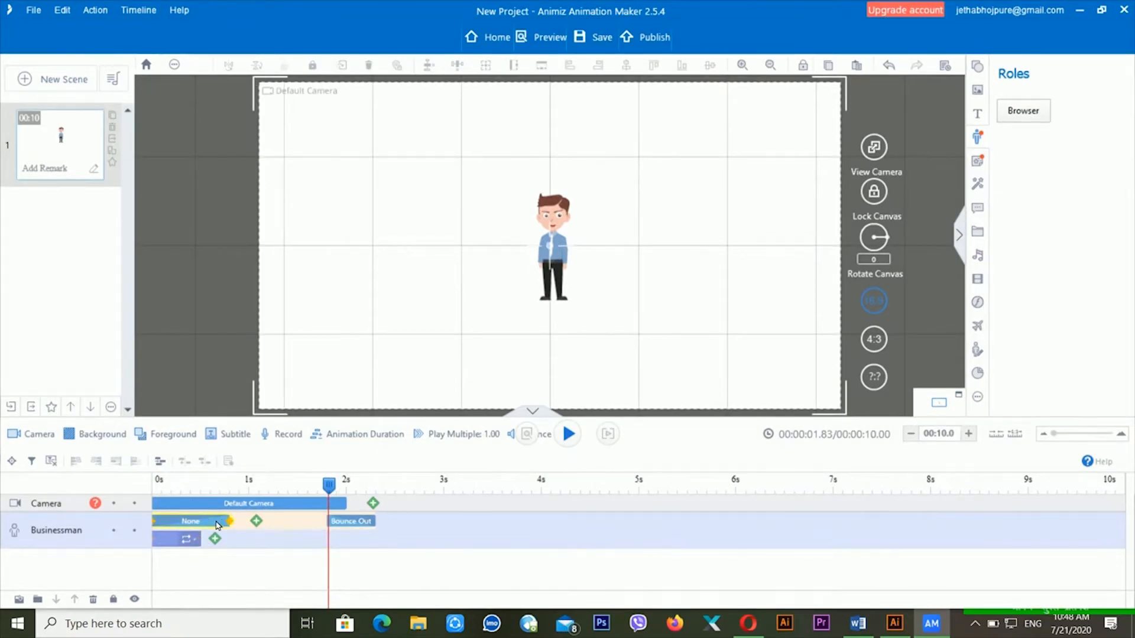
- Extend the Talk & Smile block to about 1.4s and preview it from 0.57s
{"action": "left_click_drag", "start_coordinate": [307, 548], "coordinate": [166, 541]}
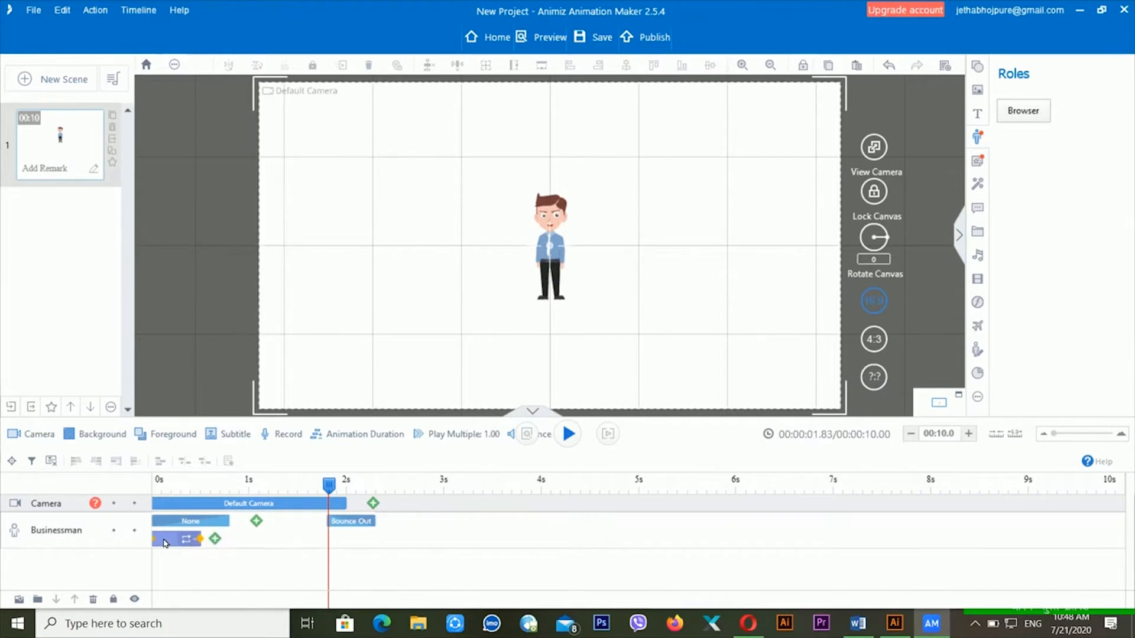
{"action": "left_click_drag", "start_coordinate": [202, 541], "coordinate": [367, 552]}
{"action": "left_click_drag", "start_coordinate": [243, 545], "coordinate": [172, 552]}
{"action": "left_click", "coordinate": [217, 541]}
{"action": "left_click_drag", "start_coordinate": [223, 540], "coordinate": [354, 540]}
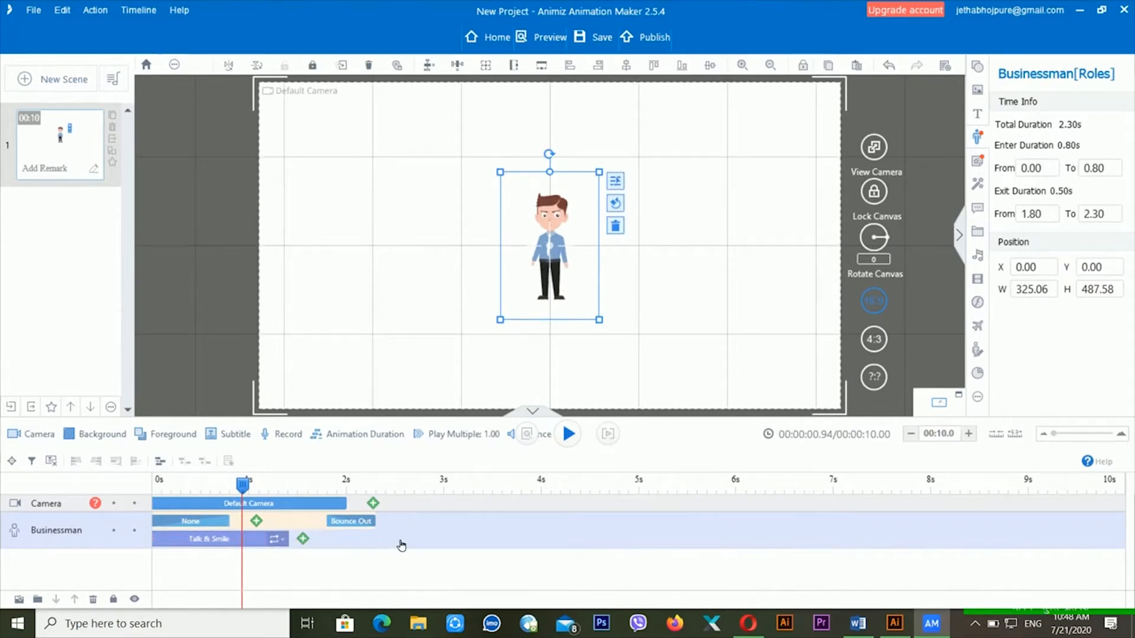
{"action": "left_click", "coordinate": [208, 491]}
{"action": "key", "text": "space"}
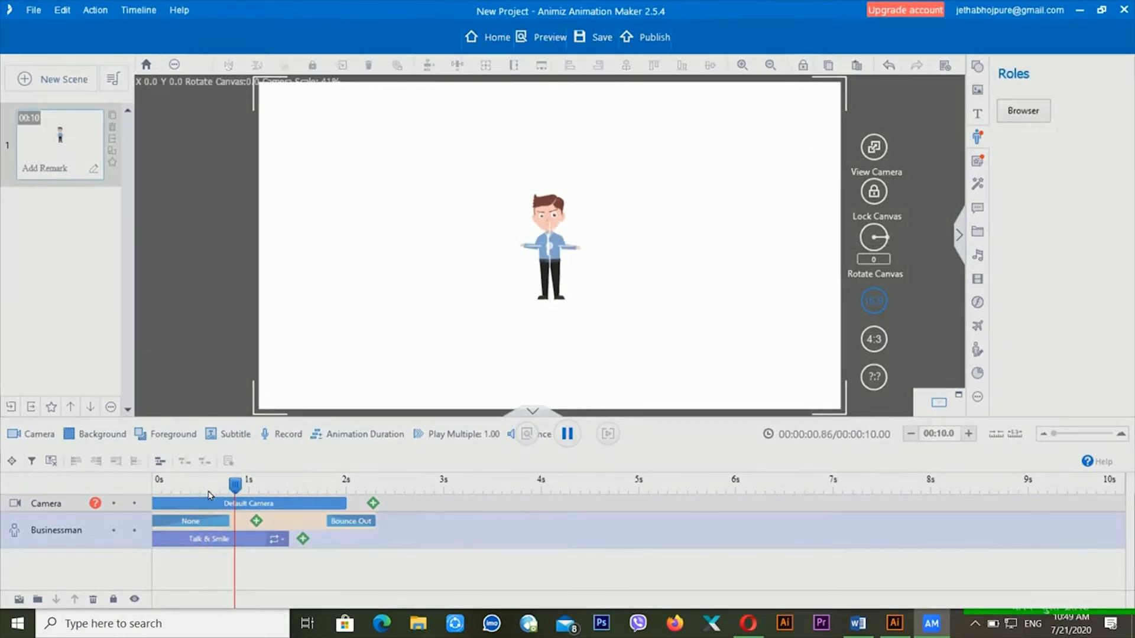
{"action": "key", "text": "space"}
- Select and deselect the Businessman and his None entrance clip to check them
{"action": "left_click", "coordinate": [555, 260]}
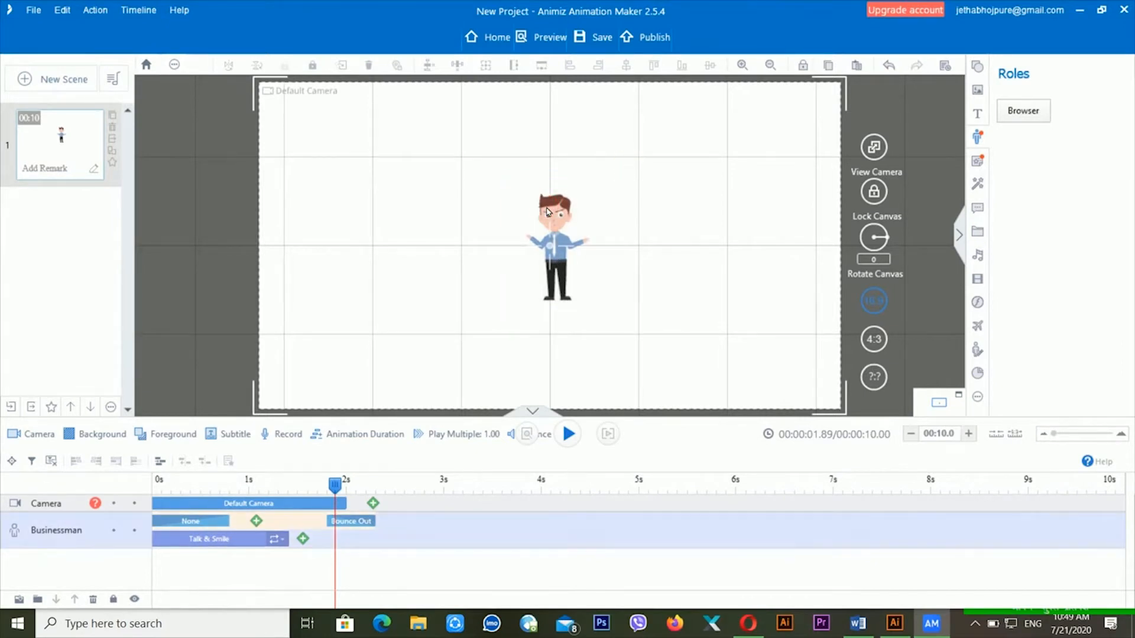
{"action": "left_click", "coordinate": [620, 172]}
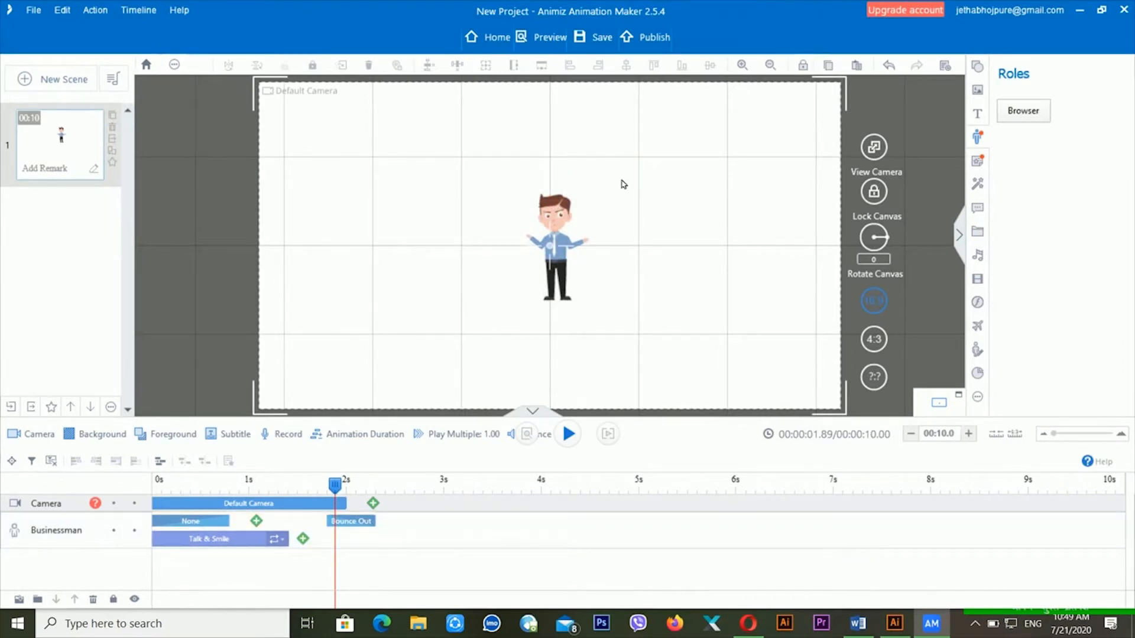
{"action": "left_click", "coordinate": [195, 524]}
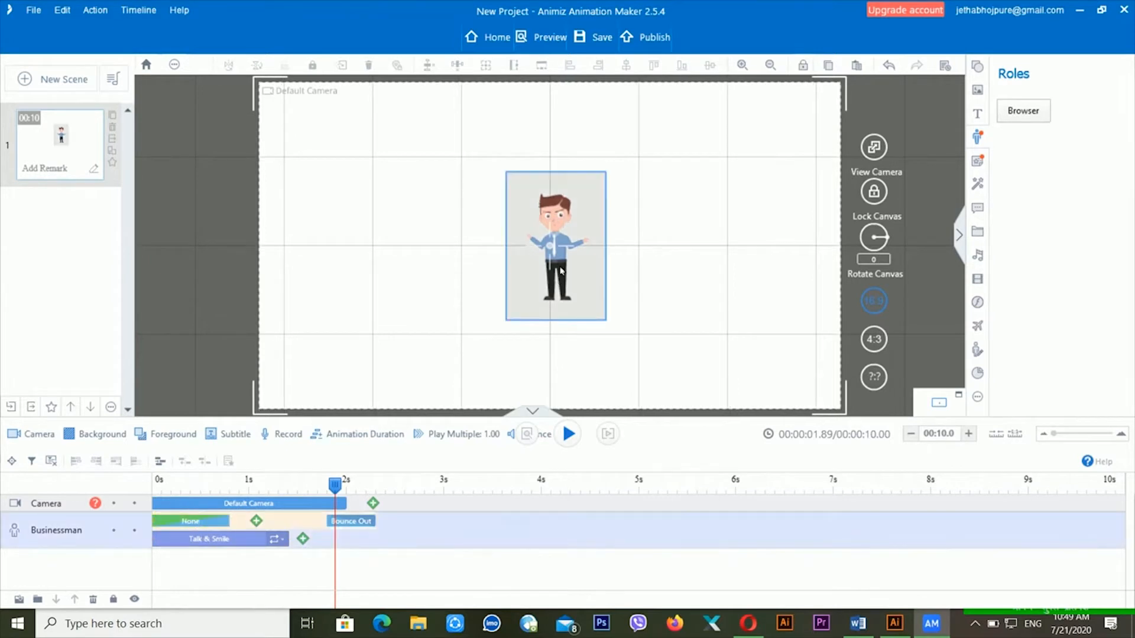
{"action": "left_click", "coordinate": [337, 291]}
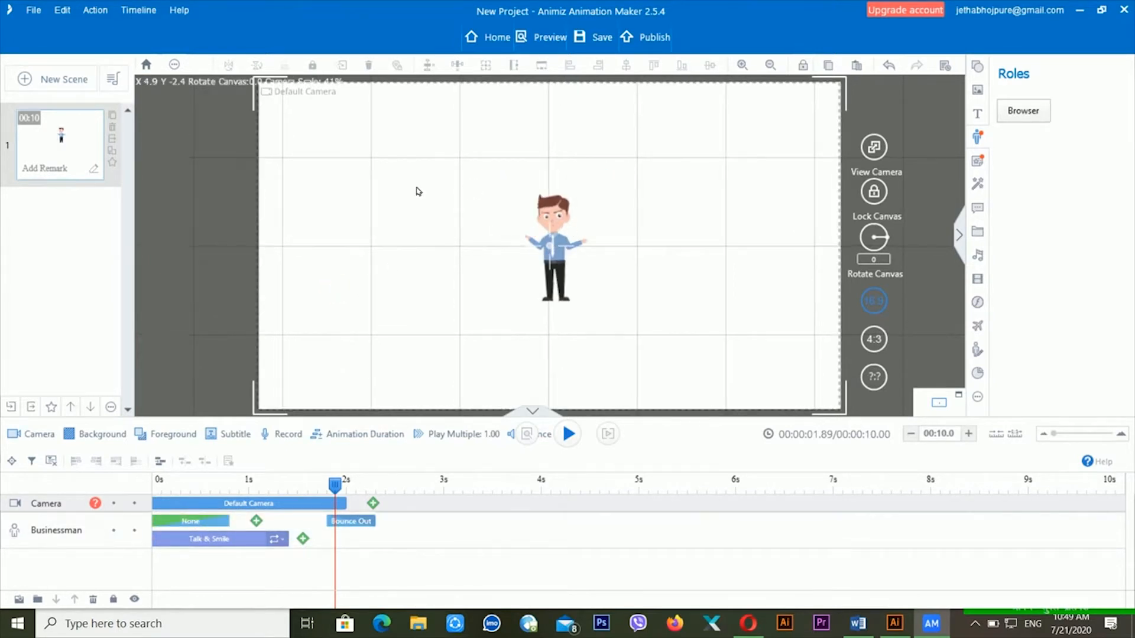
{"action": "left_click", "coordinate": [556, 219]}
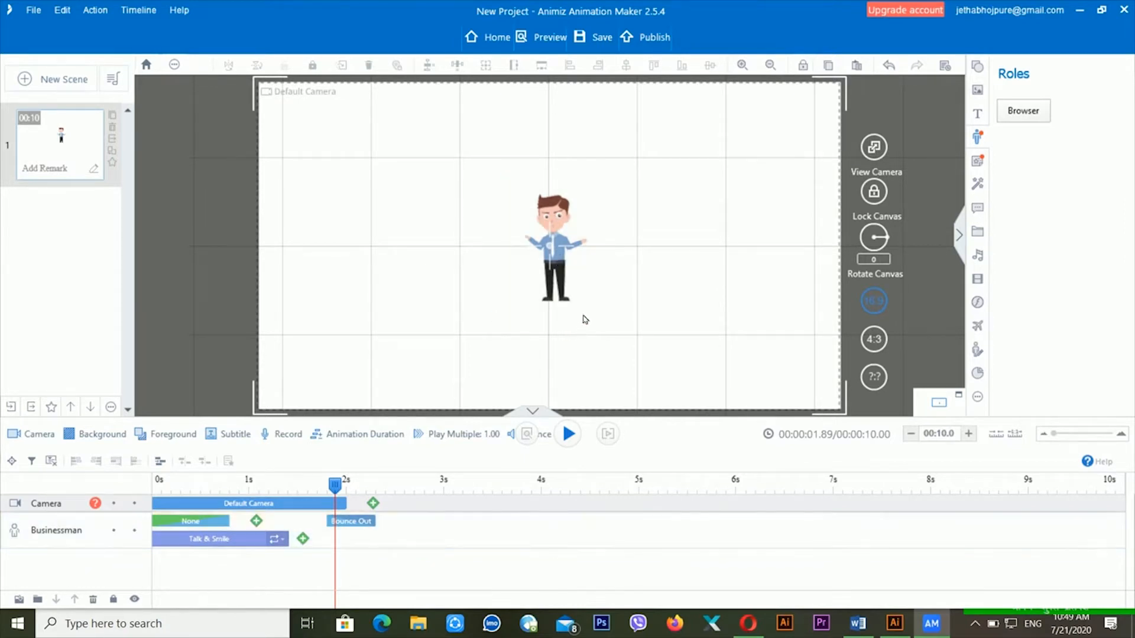
{"action": "left_click", "coordinate": [629, 372]}
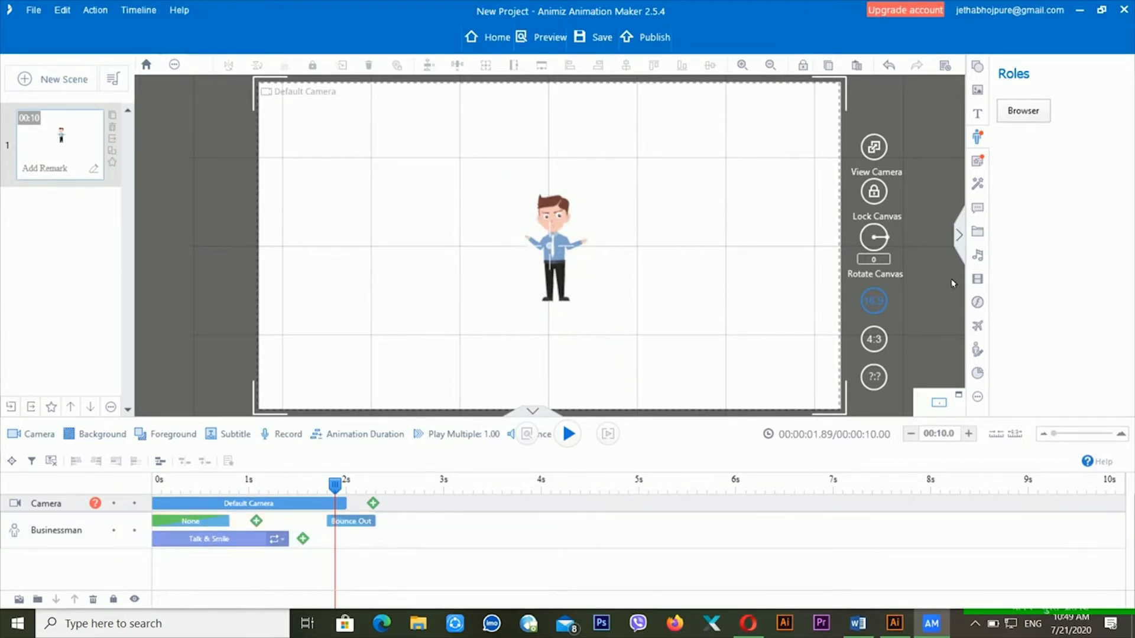
- Toggle the canvas between 4:3 and 16:9, ending on 16:9 with the Businessman selected
{"action": "left_click", "coordinate": [874, 339]}
{"action": "left_click", "coordinate": [814, 302]}
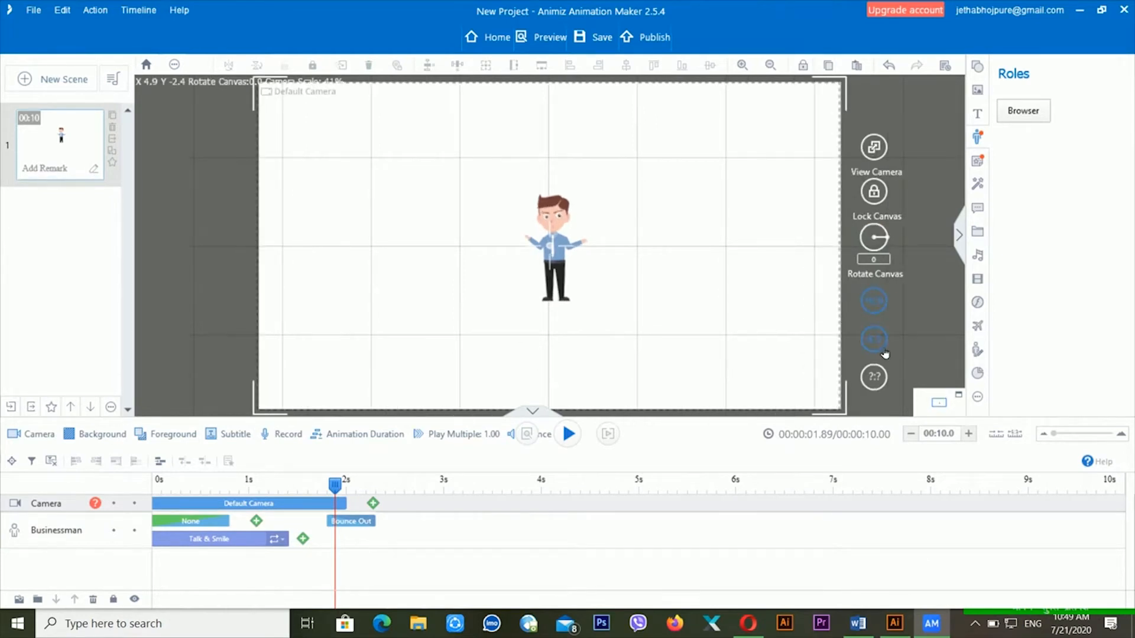
{"action": "left_click", "coordinate": [874, 339]}
{"action": "left_click", "coordinate": [805, 304]}
{"action": "left_click", "coordinate": [549, 222]}
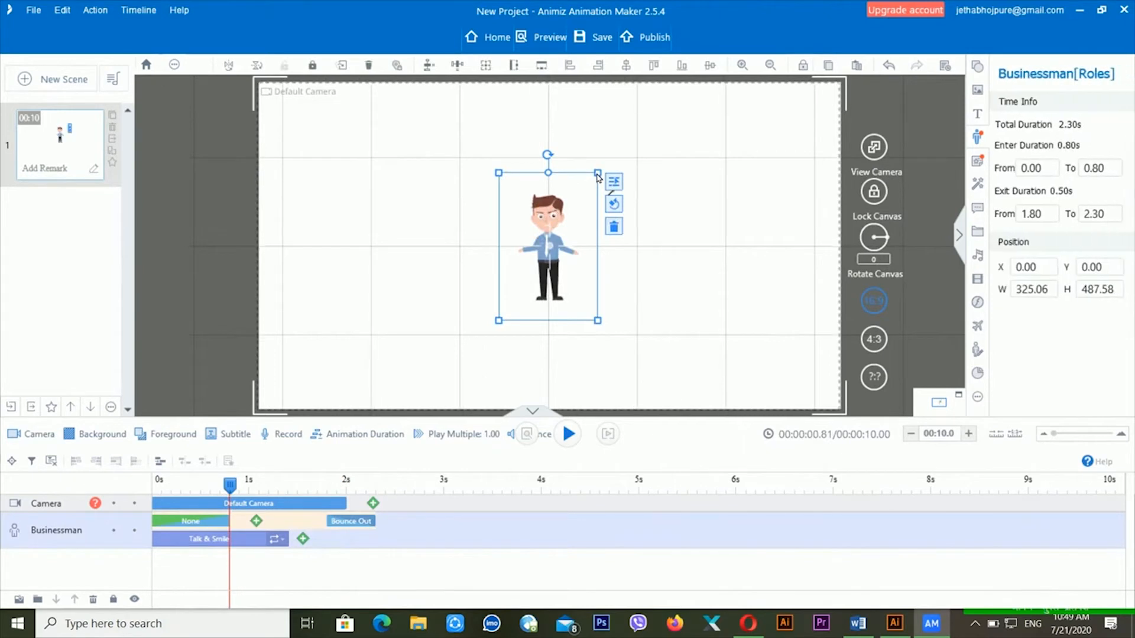
- Scale the Businessman up to about 783 wide and move him to the canvas's left side
{"action": "left_click_drag", "start_coordinate": [597, 175], "coordinate": [665, 140]}
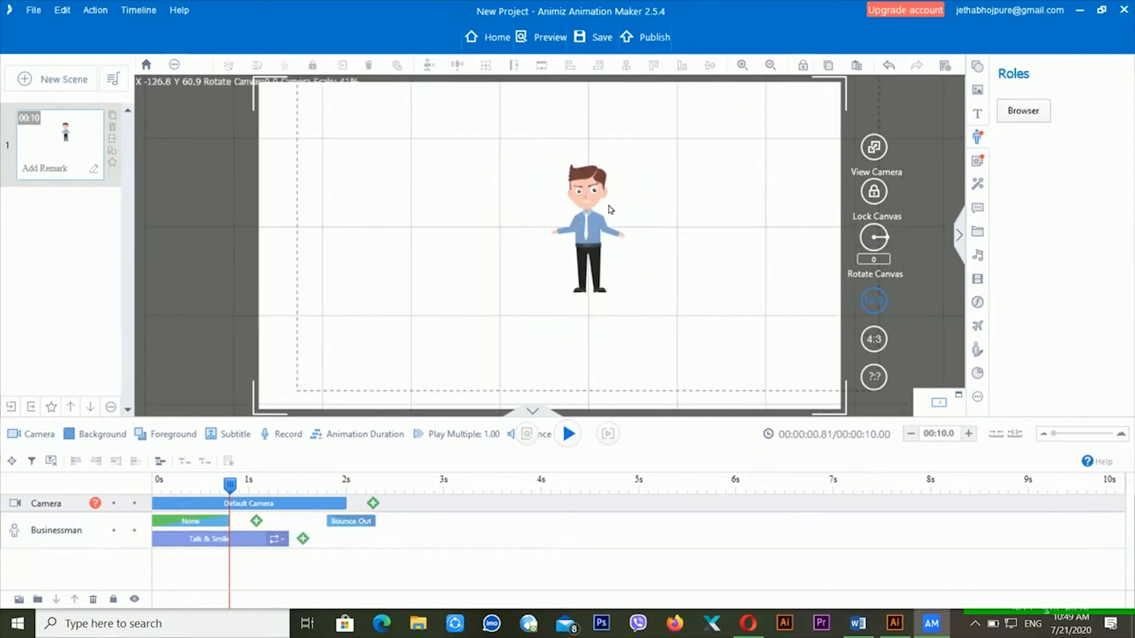
{"action": "left_click", "coordinate": [596, 177]}
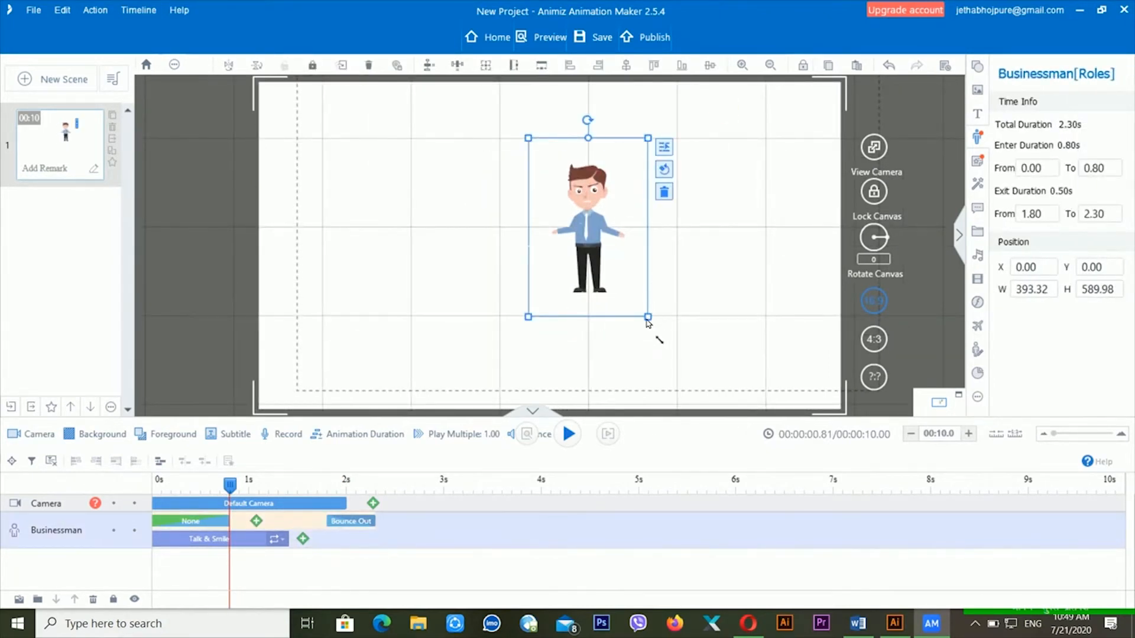
{"action": "left_click_drag", "start_coordinate": [648, 320], "coordinate": [707, 404]}
{"action": "left_click_drag", "start_coordinate": [570, 158], "coordinate": [332, 200]}
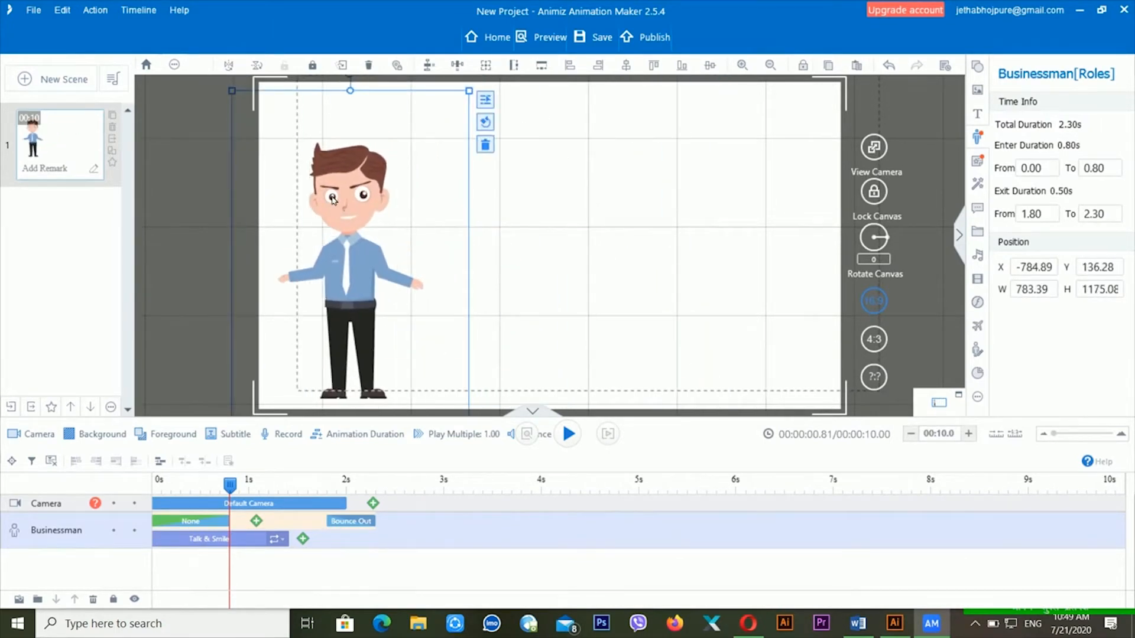
- Play the scene from 0s through the Businessman's exit
{"action": "left_click", "coordinate": [158, 482]}
{"action": "key", "text": "space"}
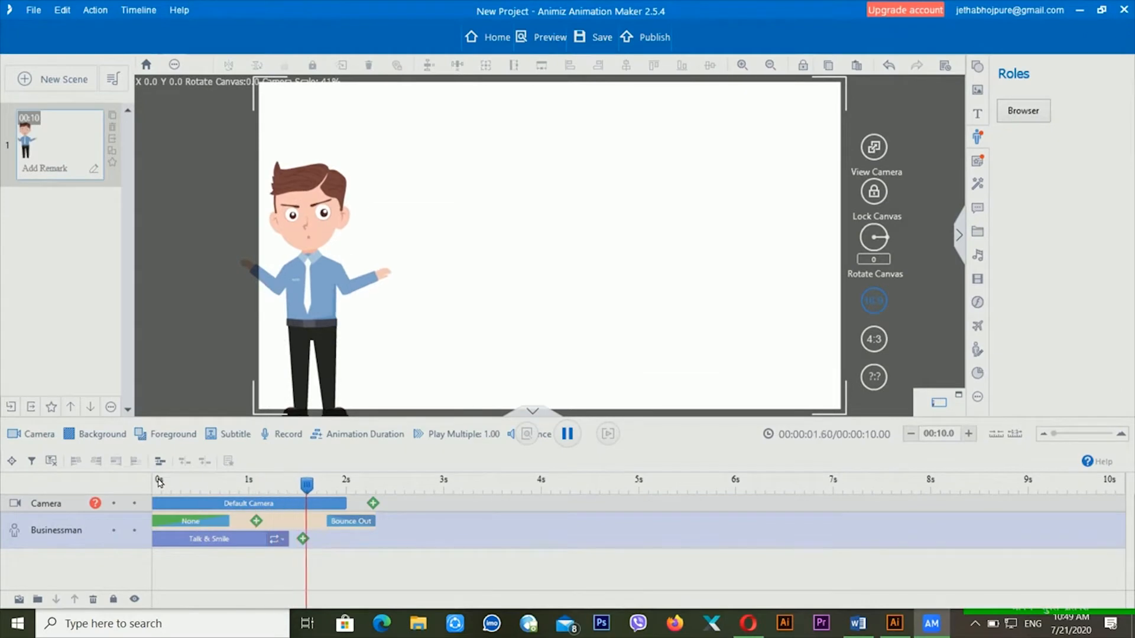
{"action": "key", "text": "space"}
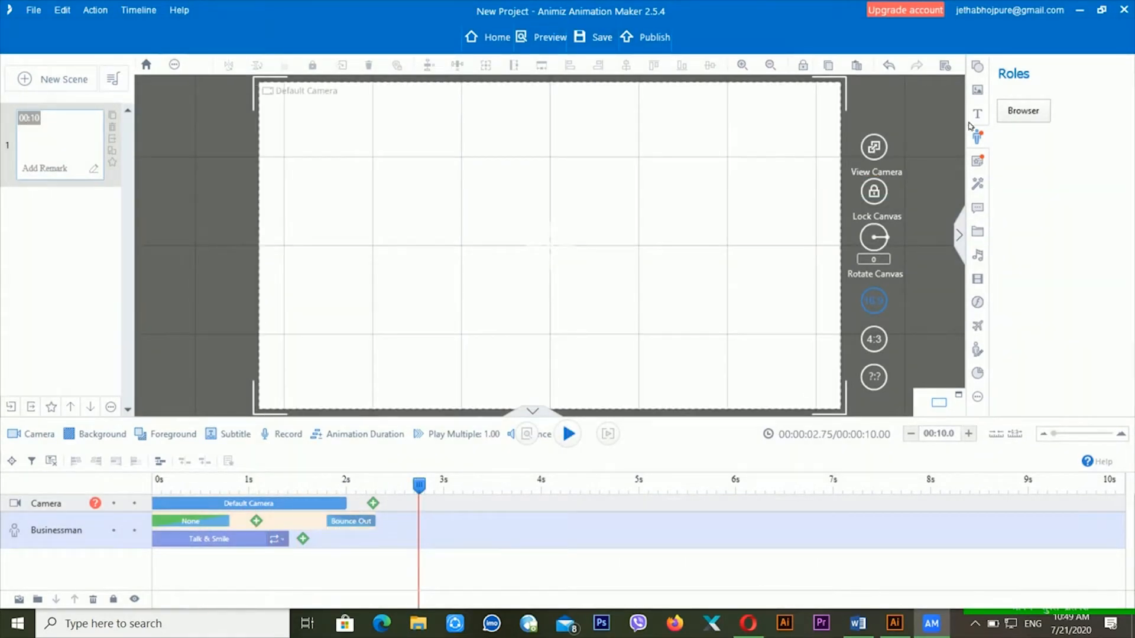
- Open the Callout library from the right sidebar
{"action": "left_click", "coordinate": [991, 211]}
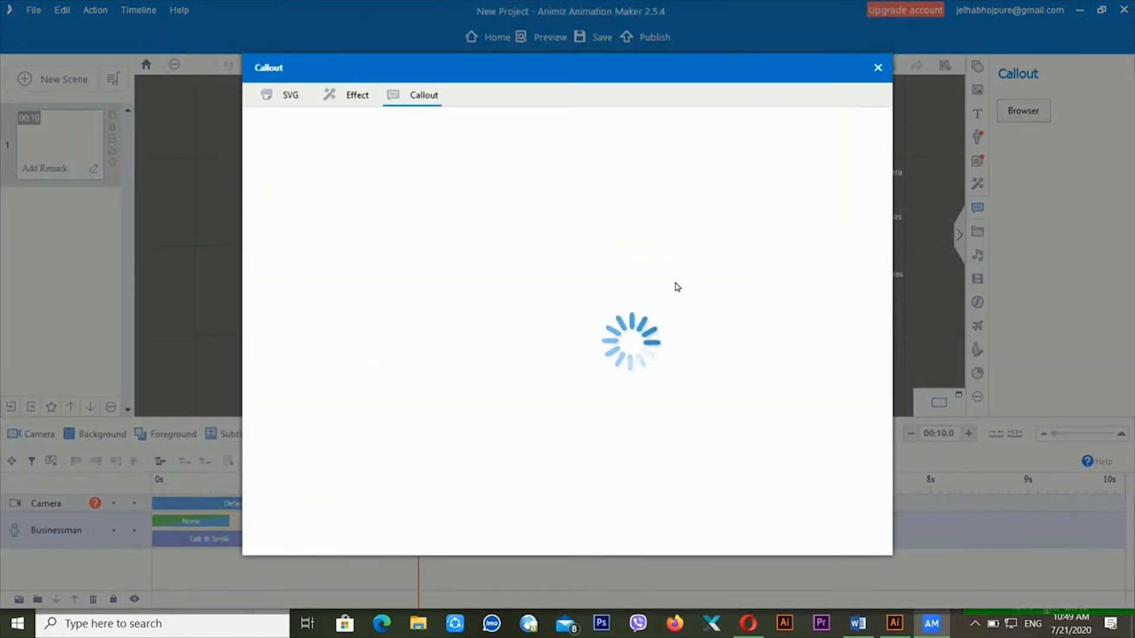
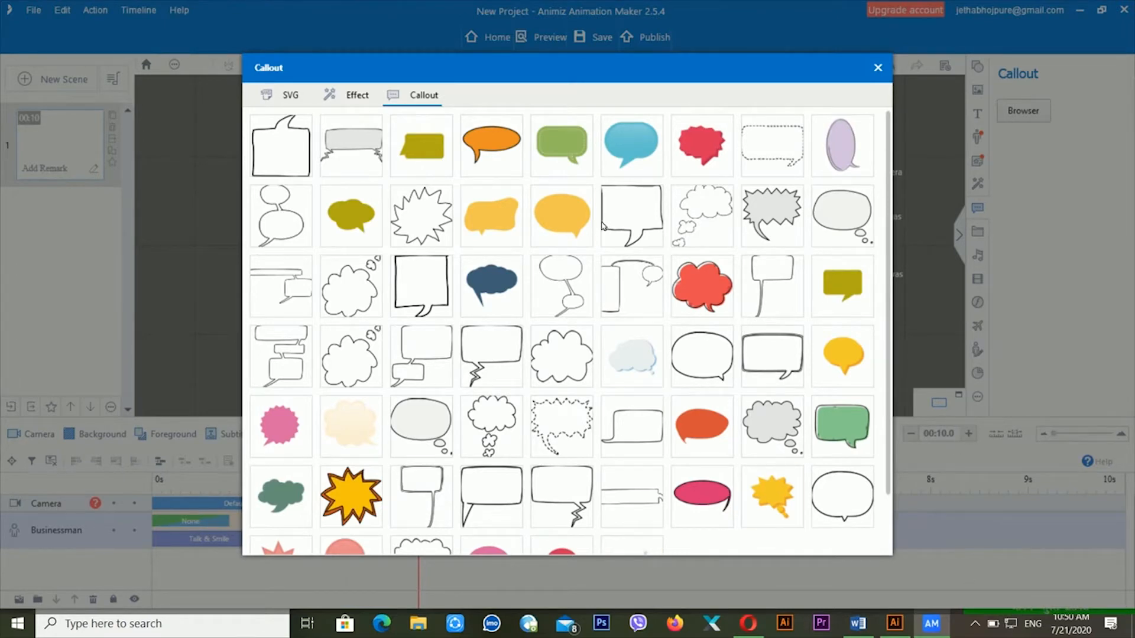
- Add a rectangular speech bubble, move its Bounce In to 0s and its exit earlier, then preview
{"action": "left_click", "coordinate": [643, 206]}
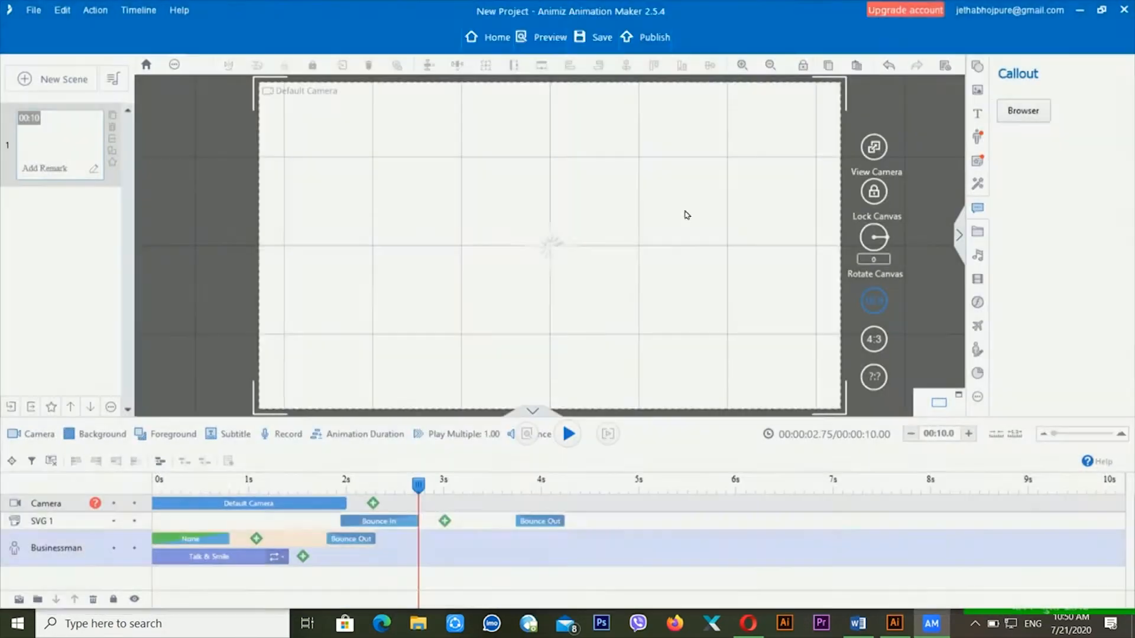
{"action": "left_click_drag", "start_coordinate": [377, 521], "coordinate": [188, 521]}
{"action": "left_click_drag", "start_coordinate": [520, 522], "coordinate": [349, 523]}
{"action": "left_click", "coordinate": [169, 485]}
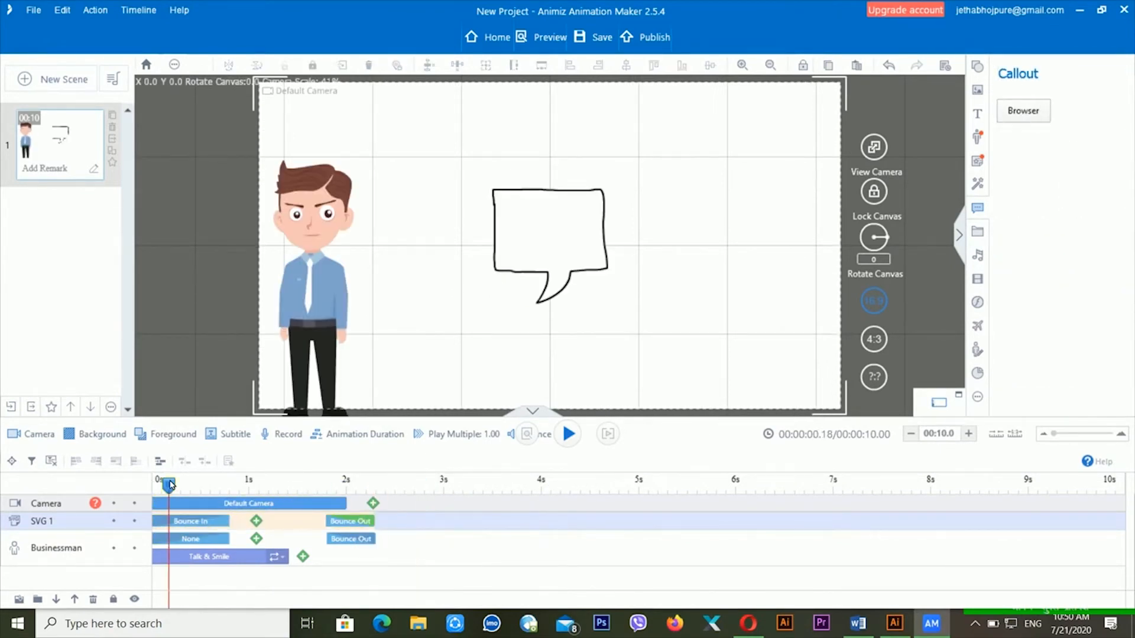
{"action": "key", "text": "space"}
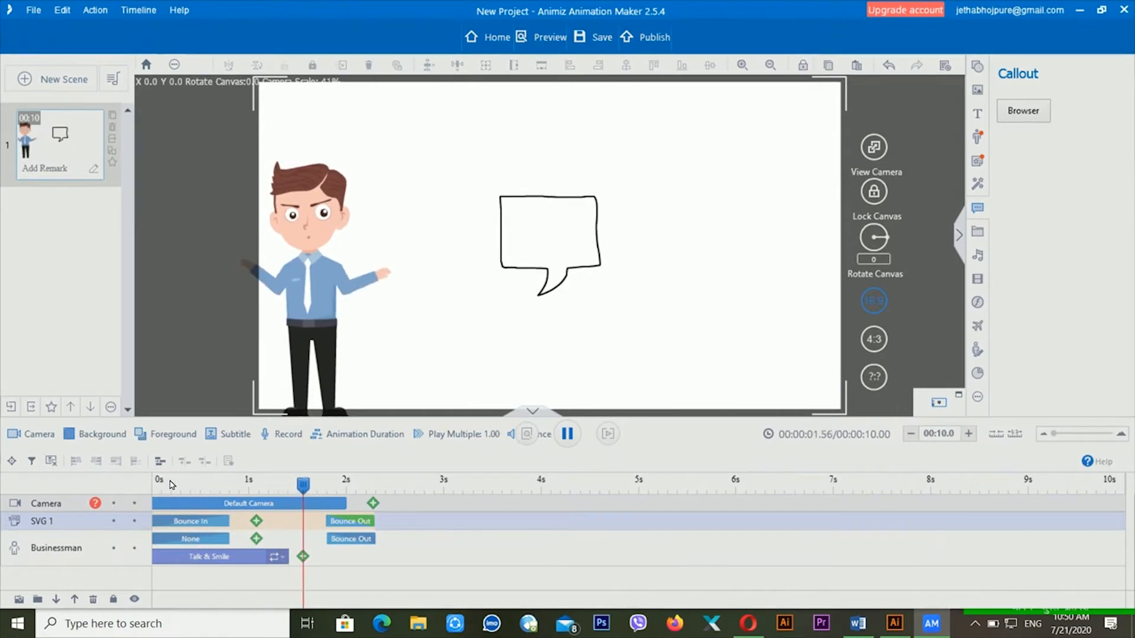
{"action": "key", "text": "space"}
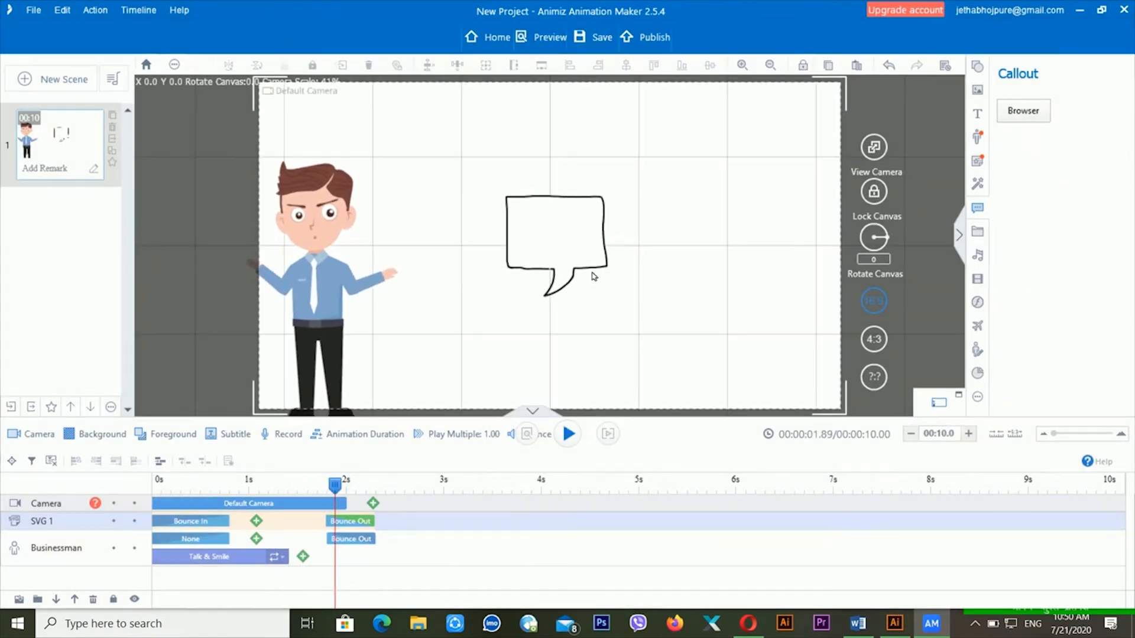
- Enlarge the speech bubble to about 691.70 × 559.16 and move it up-left beside the businessman
{"action": "left_click", "coordinate": [217, 520]}
{"action": "left_click_drag", "start_coordinate": [564, 224], "coordinate": [438, 158]}
{"action": "left_click", "coordinate": [562, 228]}
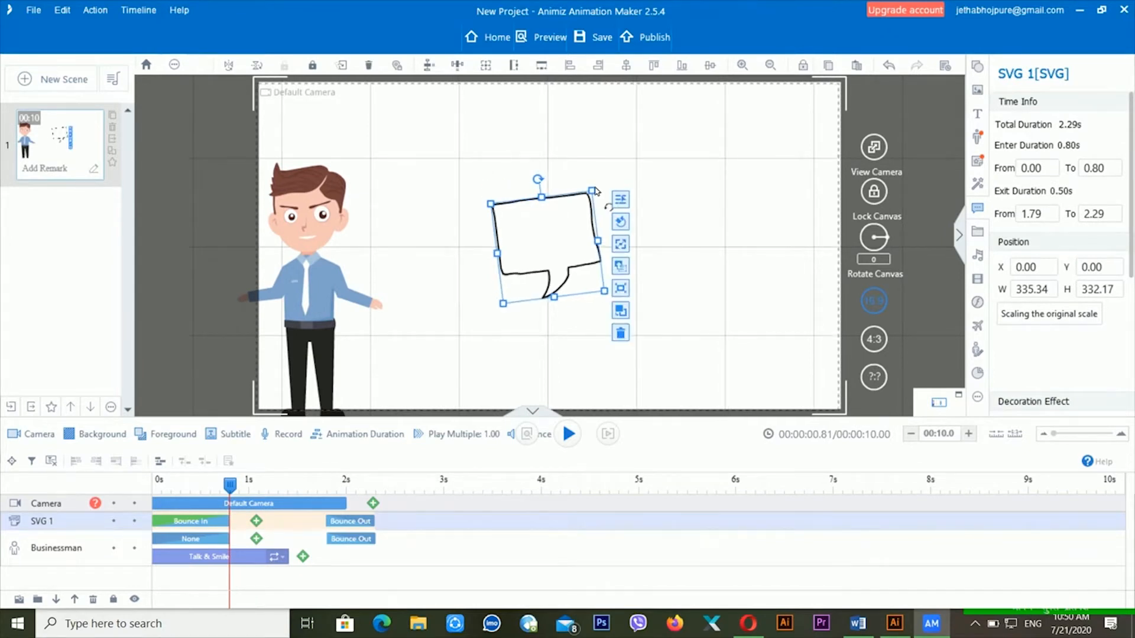
{"action": "left_click_drag", "start_coordinate": [592, 192], "coordinate": [689, 112]}
{"action": "left_click_drag", "start_coordinate": [641, 244], "coordinate": [469, 194]}
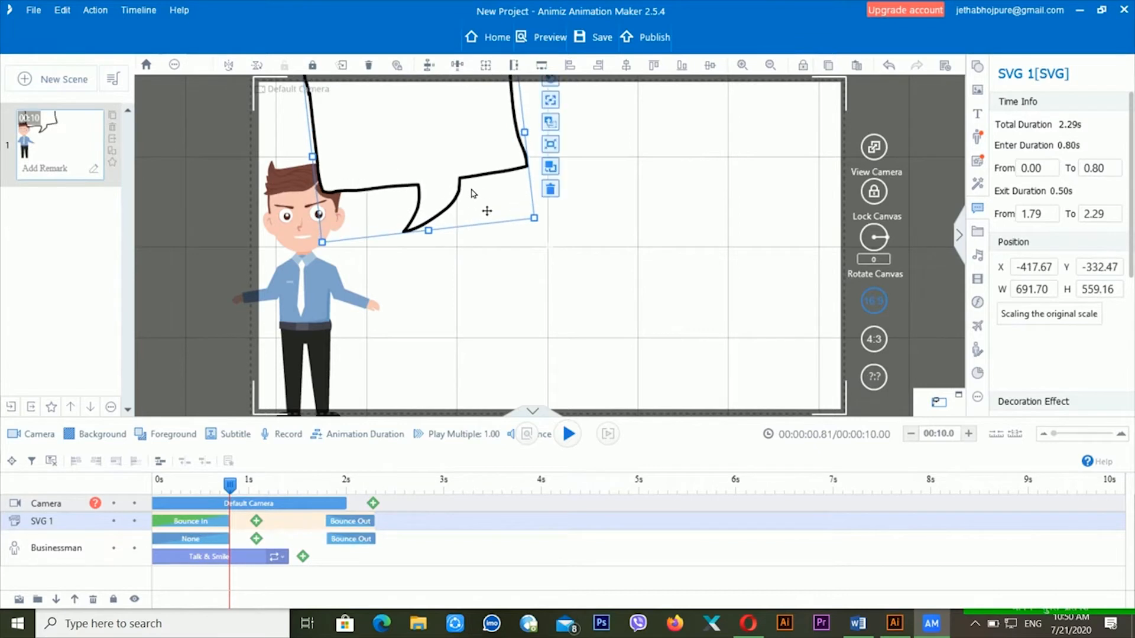
{"action": "left_click", "coordinate": [473, 260]}
{"action": "left_click", "coordinate": [501, 152]}
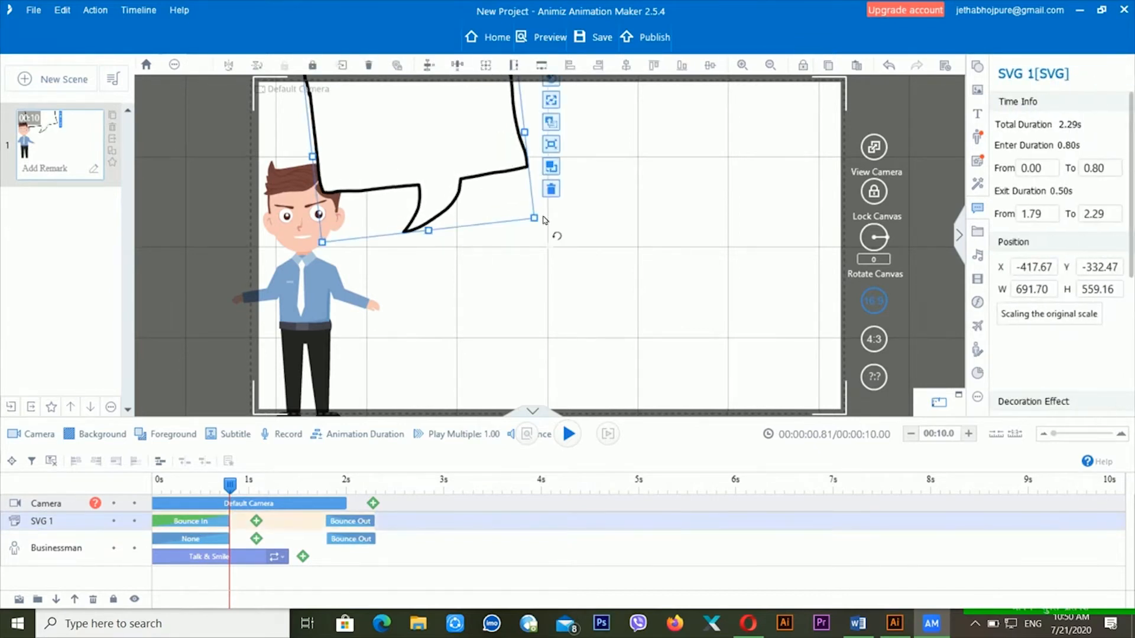
- Tilt the speech bubble about 40° clockwise and nudge it slightly down
{"action": "left_click_drag", "start_coordinate": [545, 221], "coordinate": [478, 300]}
{"action": "left_click", "coordinate": [478, 299]}
{"action": "left_click_drag", "start_coordinate": [489, 157], "coordinate": [491, 181]}
{"action": "left_click", "coordinate": [648, 195]}
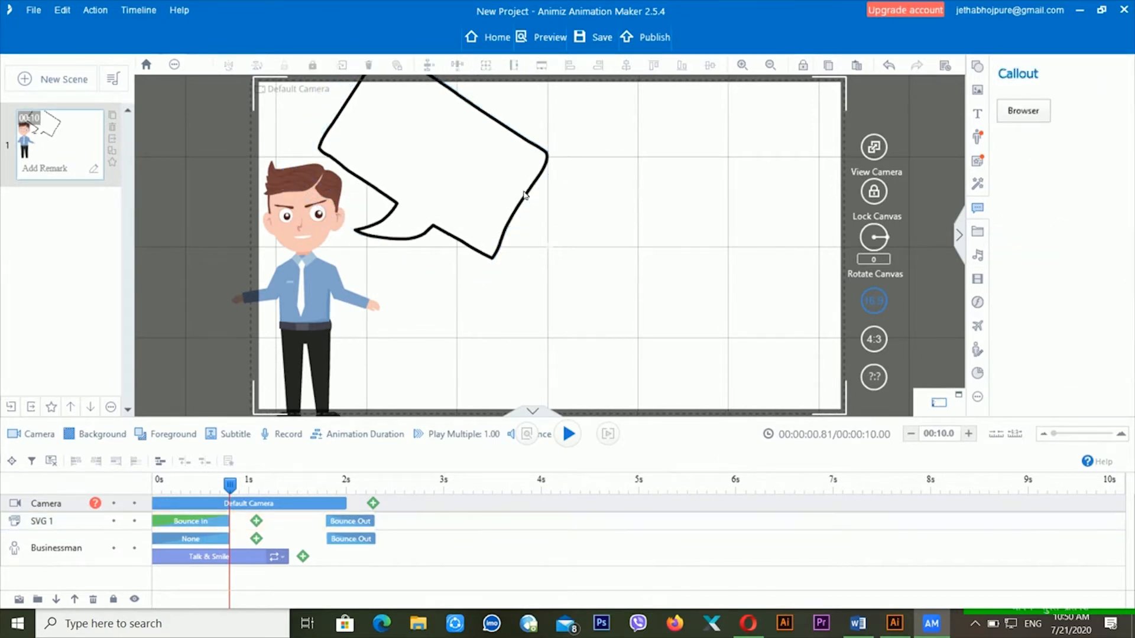
{"action": "left_click", "coordinate": [977, 114]}
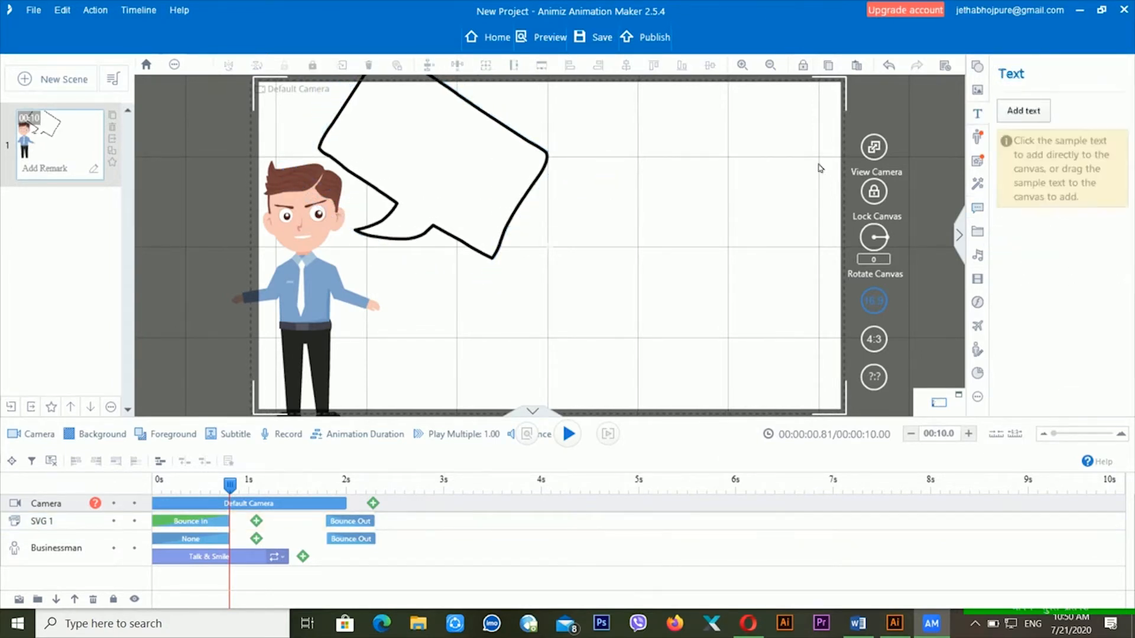
- Discard an empty text box and delete a stray red line from the canvas
{"action": "left_click", "coordinate": [383, 161]}
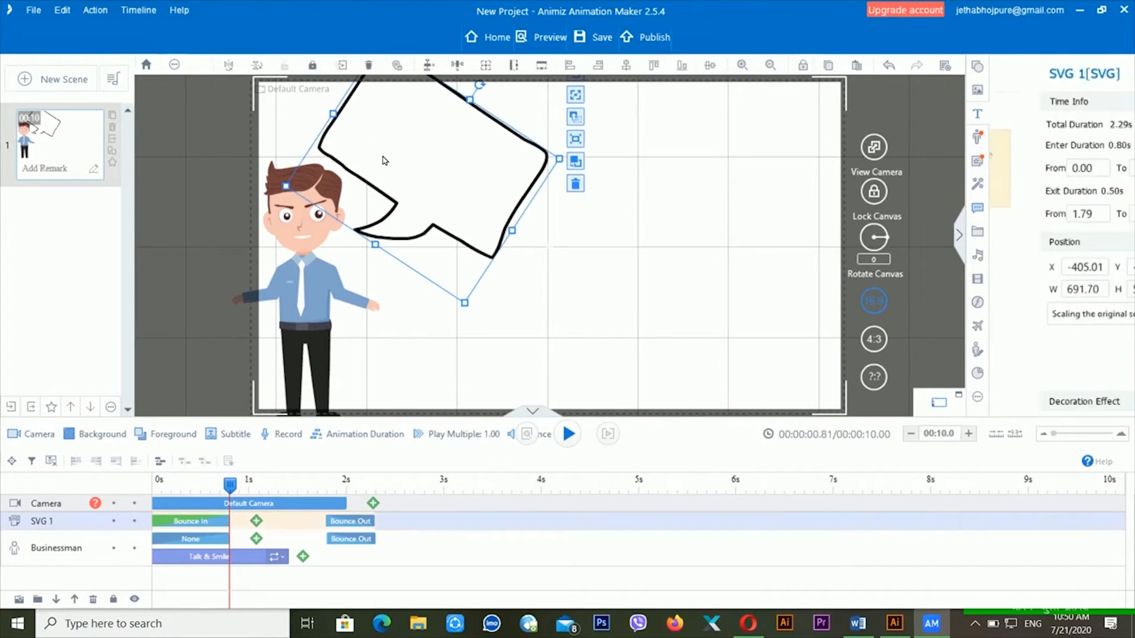
{"action": "left_click", "coordinate": [651, 196]}
{"action": "left_click", "coordinate": [977, 114]}
{"action": "left_click", "coordinate": [1024, 111]}
{"action": "left_click", "coordinate": [627, 188]}
{"action": "left_click", "coordinate": [732, 263]}
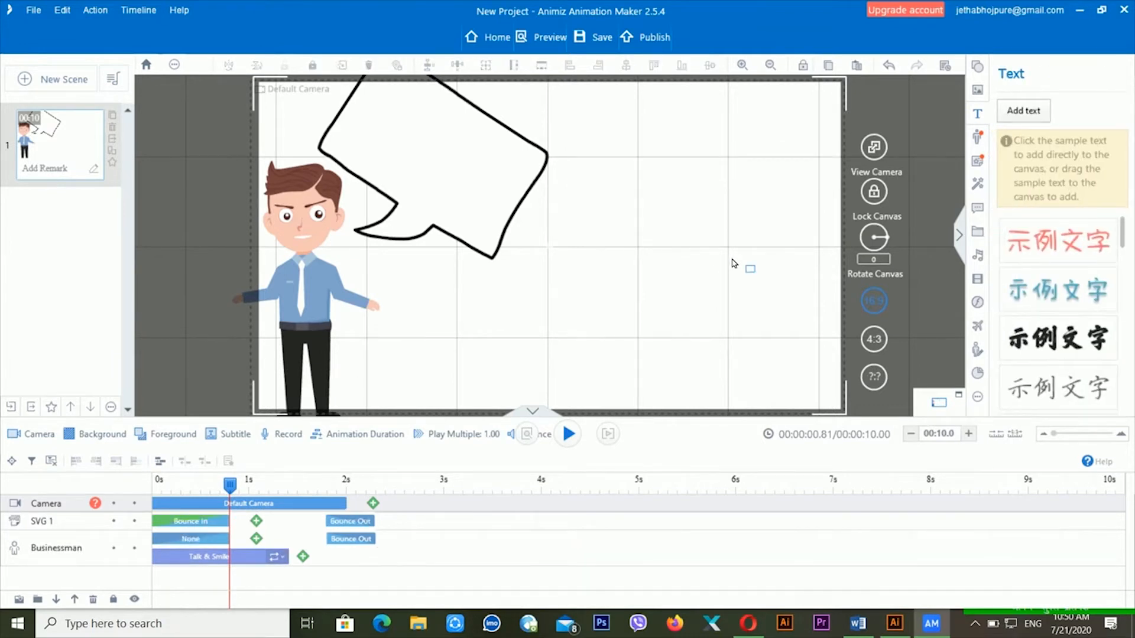
{"action": "left_click", "coordinate": [655, 199]}
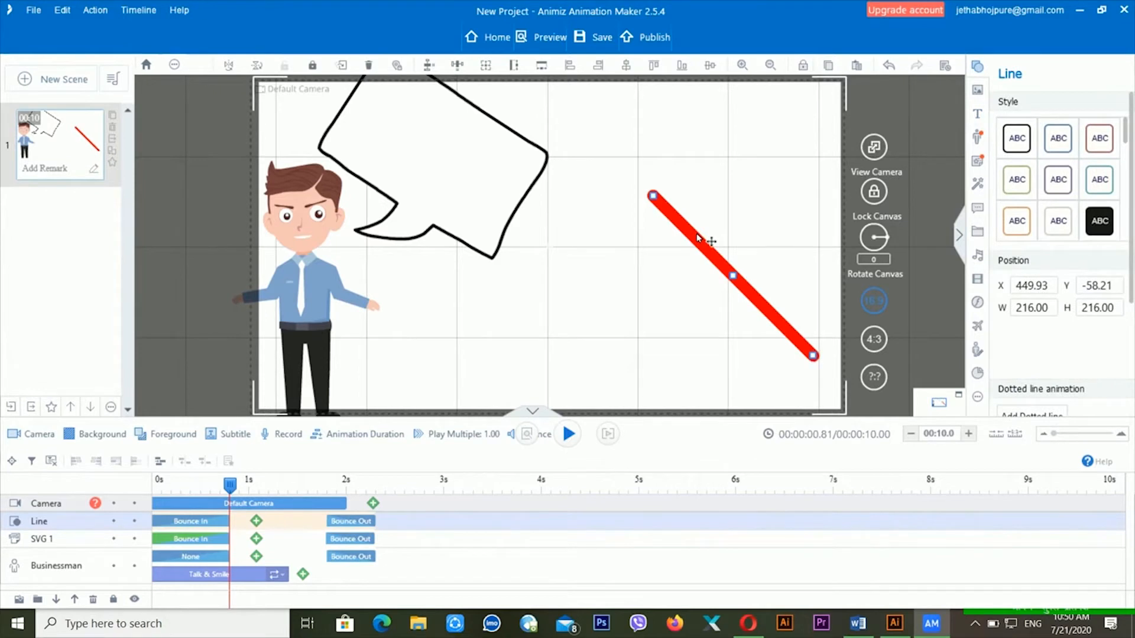
{"action": "key", "text": "Delete"}
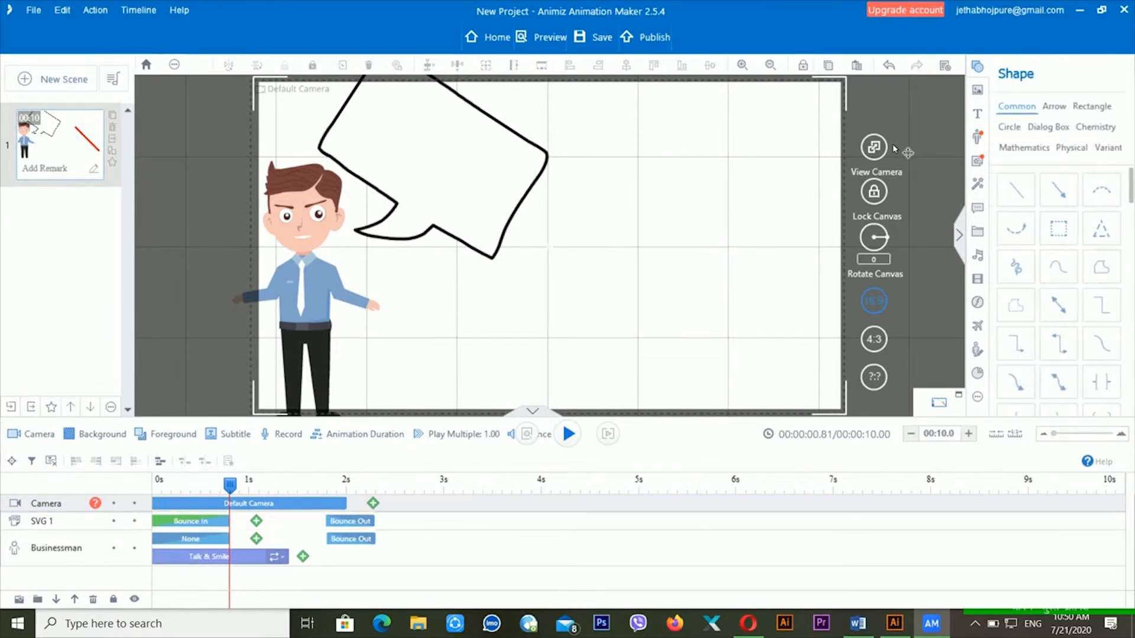
- Add a red 'Hello' text box inside the bubble, rotated to match the bubble's tilt
{"action": "left_click", "coordinate": [977, 111]}
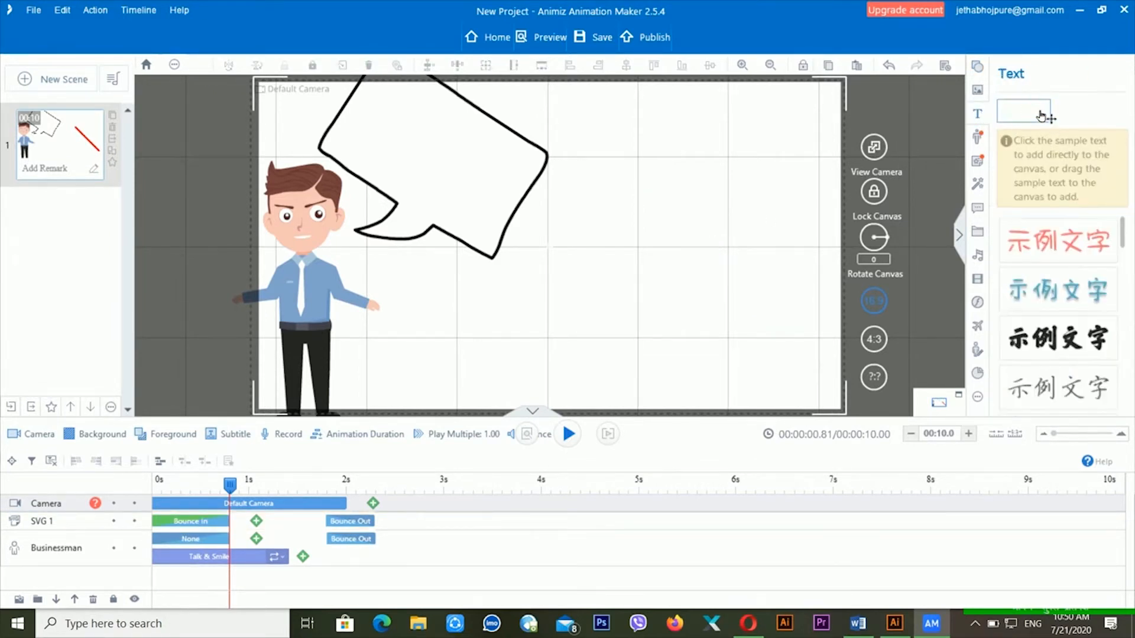
{"action": "left_click_drag", "start_coordinate": [613, 179], "coordinate": [739, 266]}
{"action": "type", "text": "Hello"}
{"action": "left_click", "coordinate": [664, 222]}
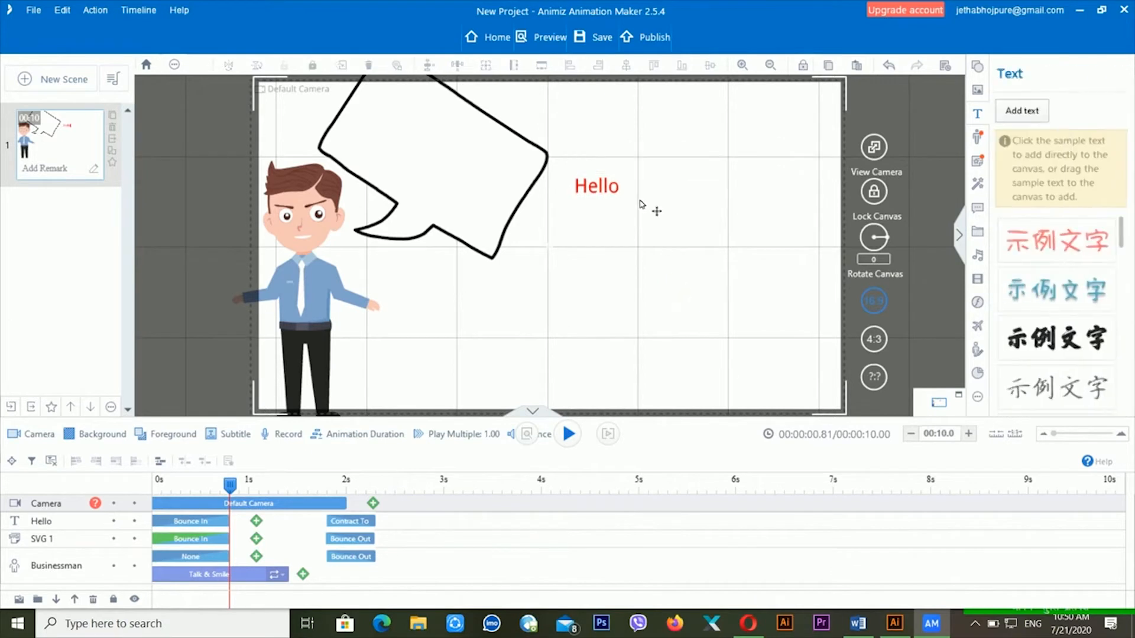
{"action": "left_click", "coordinate": [609, 185]}
{"action": "left_click_drag", "start_coordinate": [647, 198], "coordinate": [503, 176]}
{"action": "left_click", "coordinate": [676, 167]}
{"action": "left_click", "coordinate": [624, 180]}
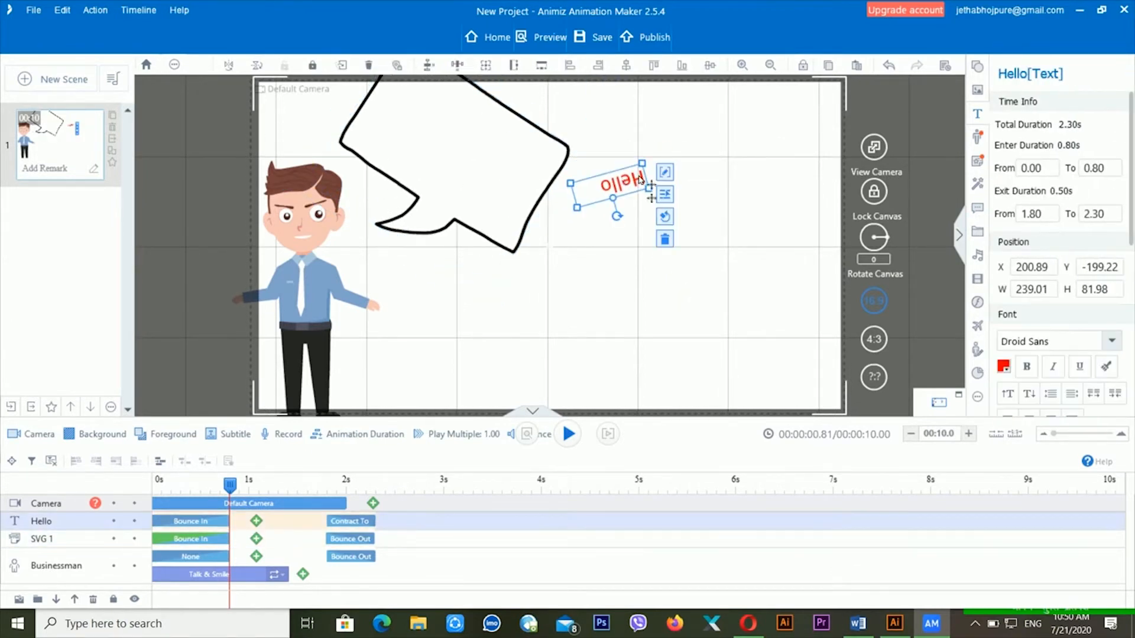
{"action": "left_click_drag", "start_coordinate": [617, 216], "coordinate": [475, 168]}
{"action": "left_click", "coordinate": [627, 184]}
{"action": "left_click", "coordinate": [650, 272]}
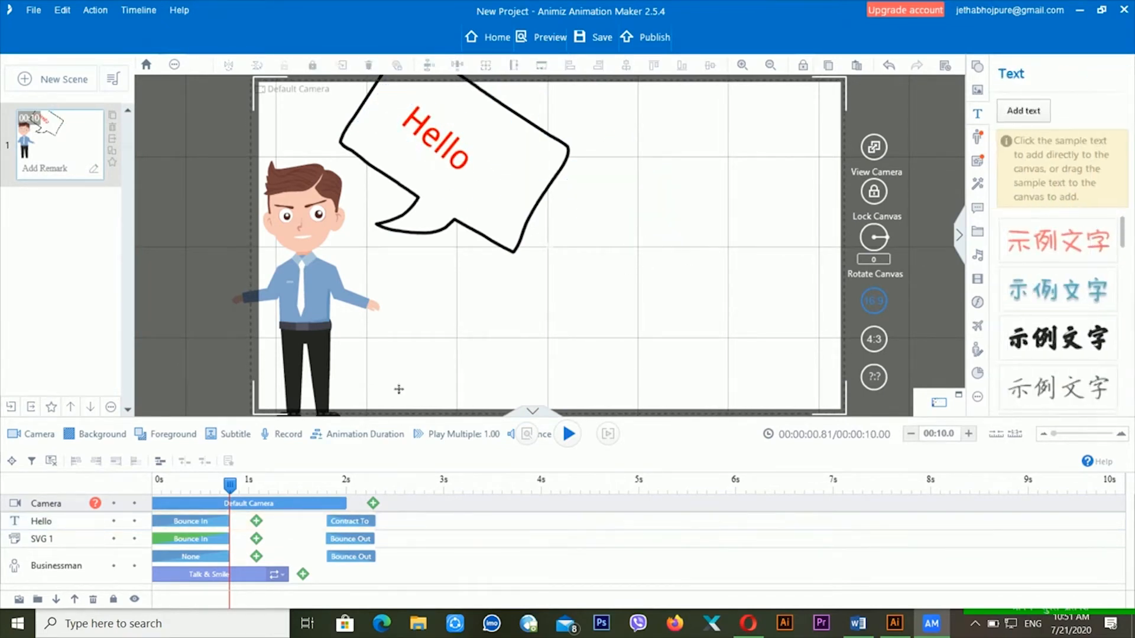
- Preview Hello bouncing in and contracting out by 2.3 s from near the scene start
{"action": "key", "text": "space"}
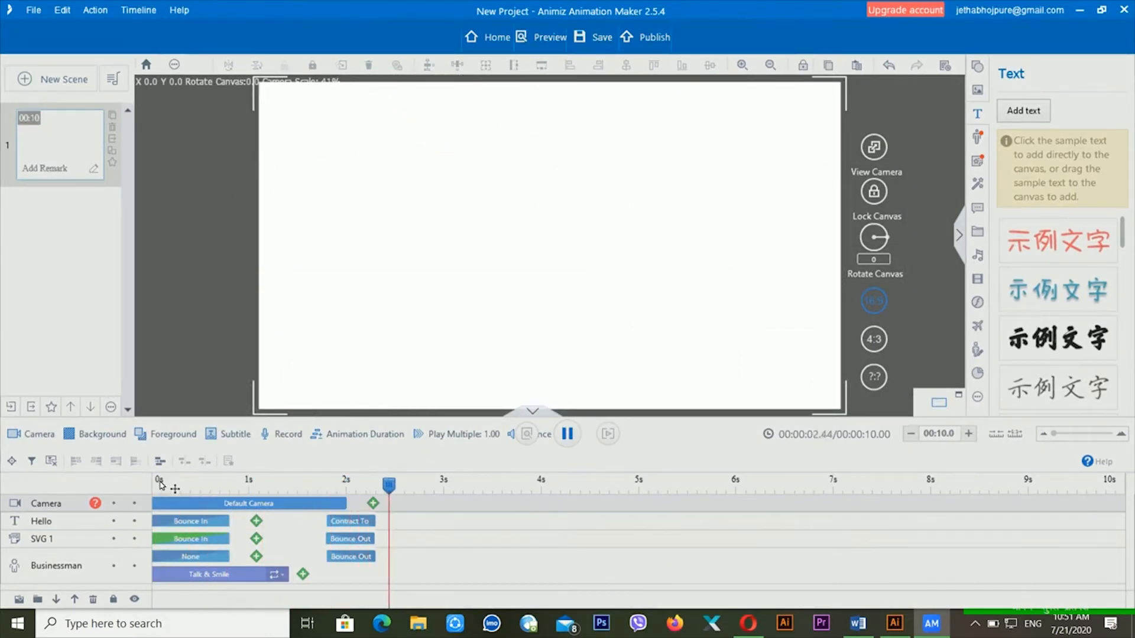
{"action": "key", "text": "space"}
{"action": "left_click", "coordinate": [188, 524]}
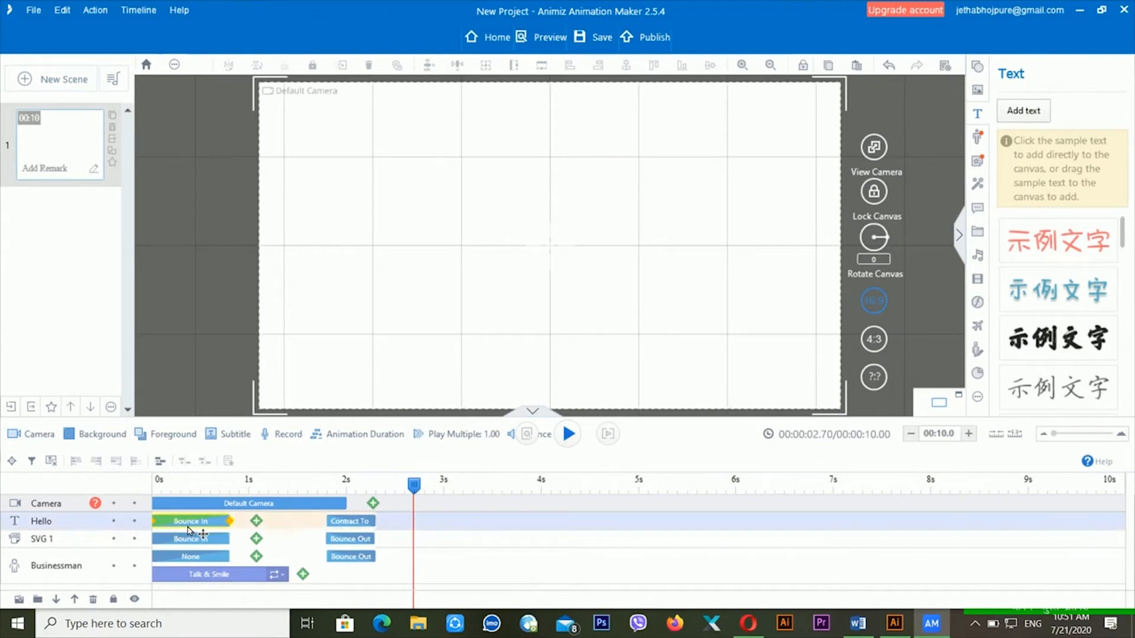
{"action": "left_click", "coordinate": [177, 485]}
{"action": "key", "text": "space"}
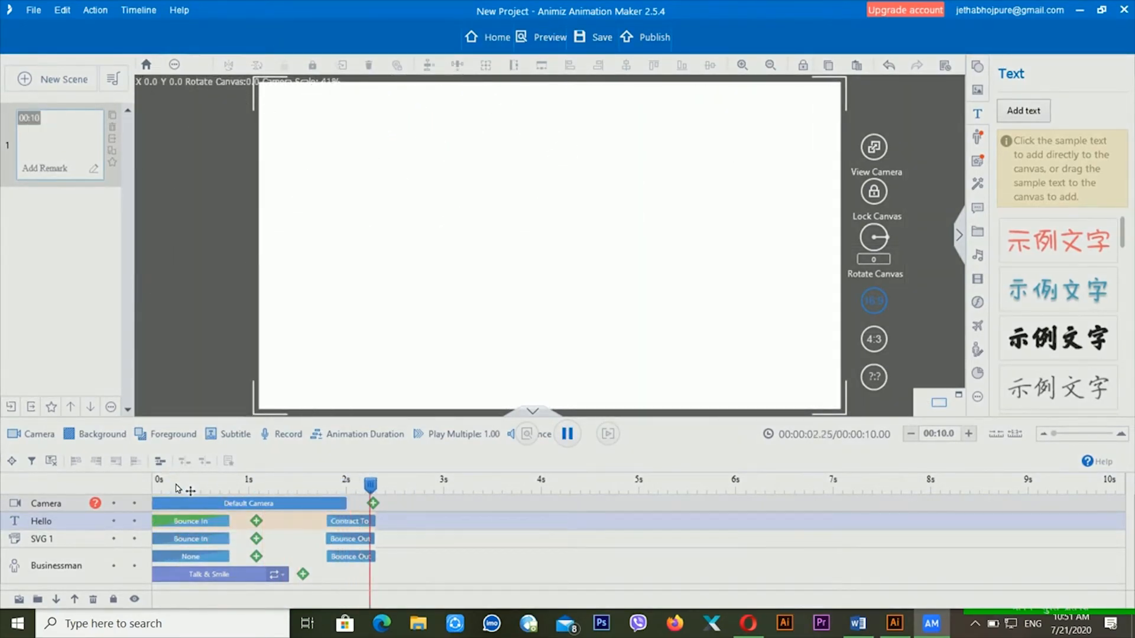
{"action": "key", "text": "space"}
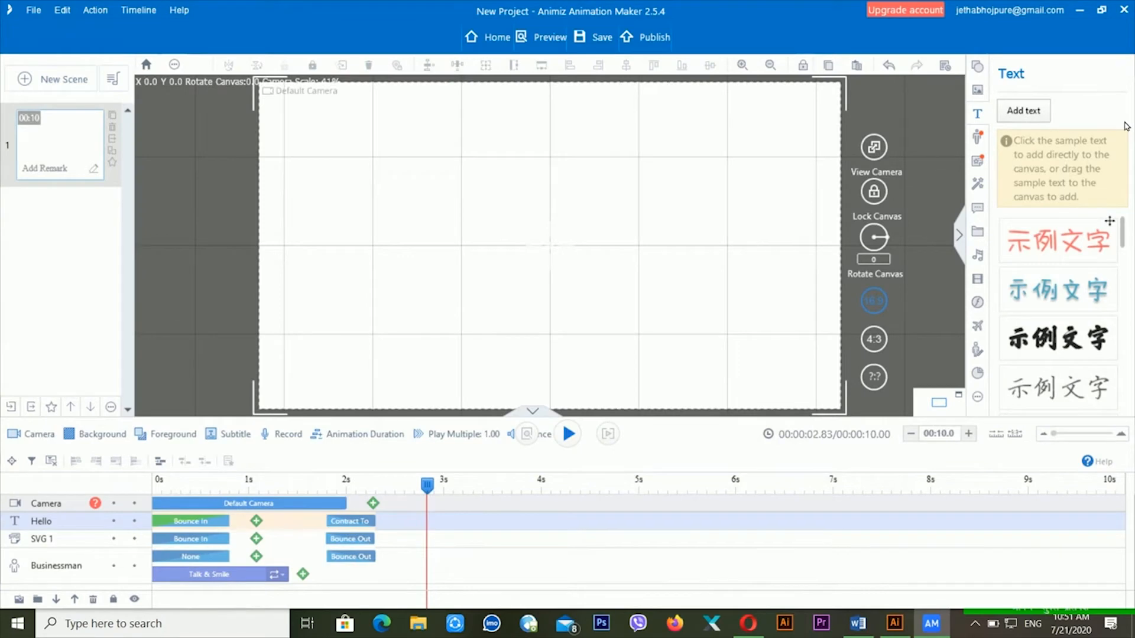
- Add the online Family Happy animation widget to the centre of the scene
{"action": "left_click", "coordinate": [990, 158]}
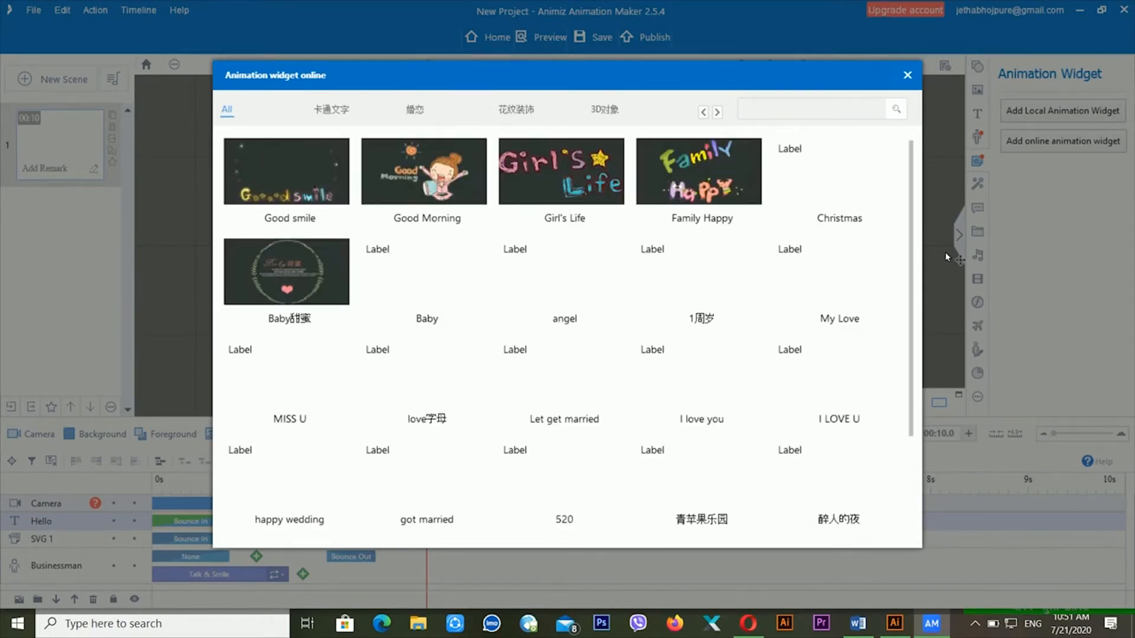
{"action": "left_click", "coordinate": [721, 188]}
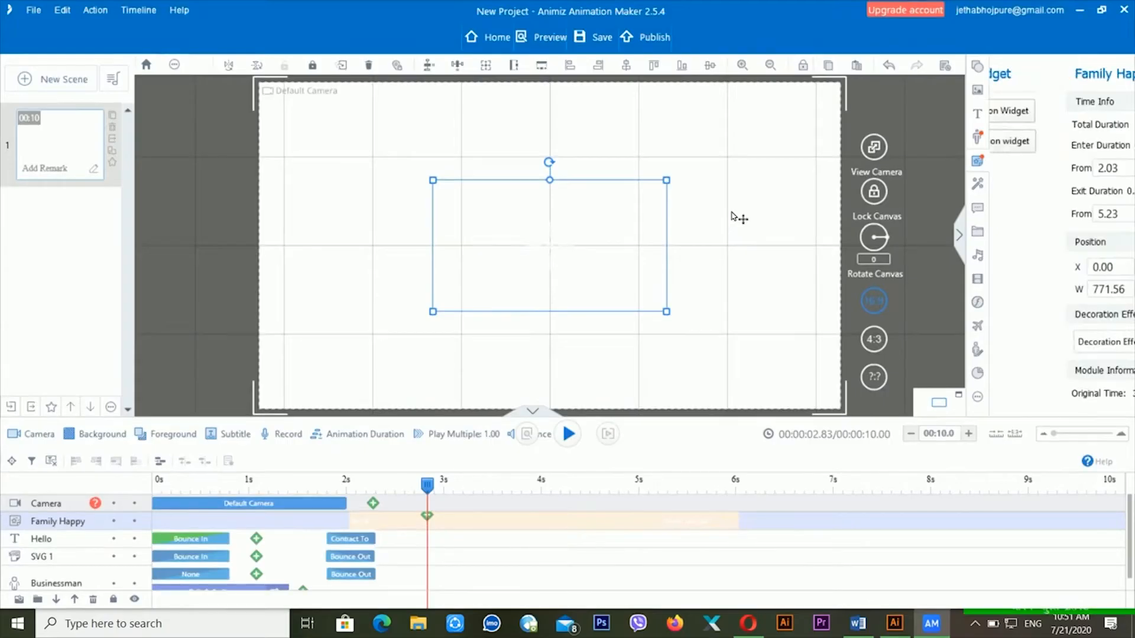
{"action": "key", "text": "space"}
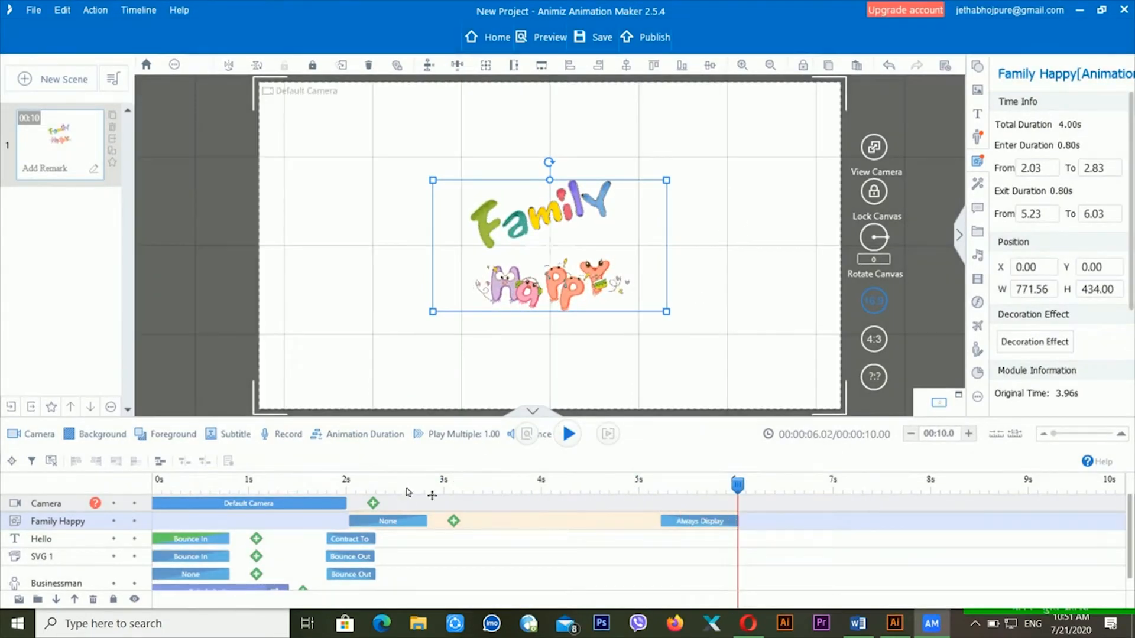
- Preview the scene from about 2 s and from the start, leaving the playhead near 0s
{"action": "left_click", "coordinate": [351, 480]}
{"action": "key", "text": "space"}
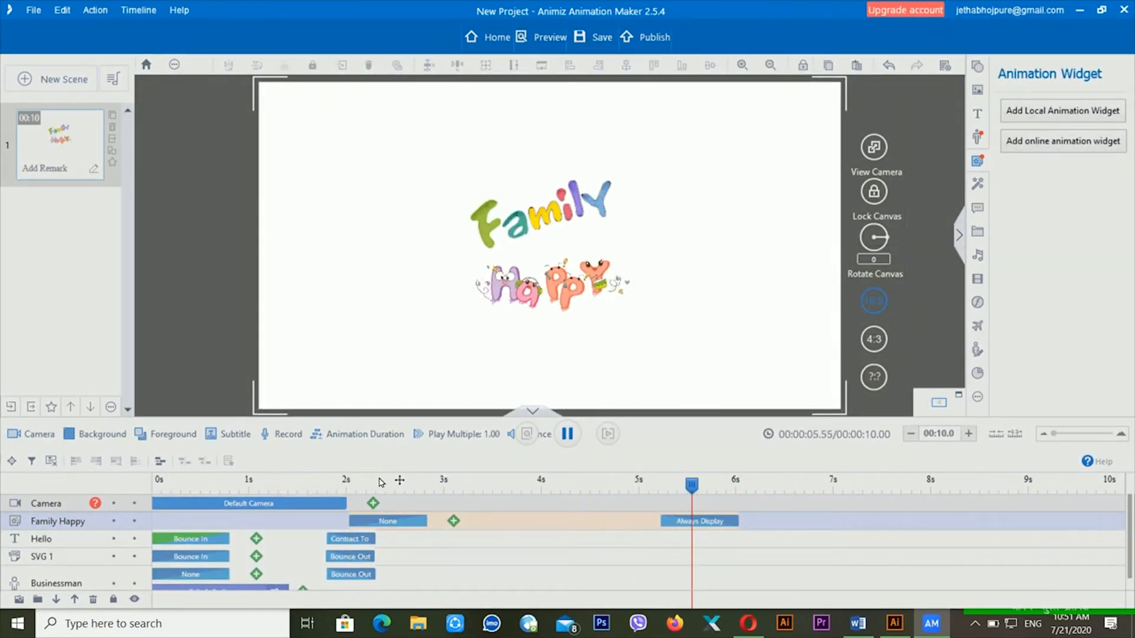
{"action": "key", "text": "space"}
{"action": "left_click", "coordinate": [177, 483]}
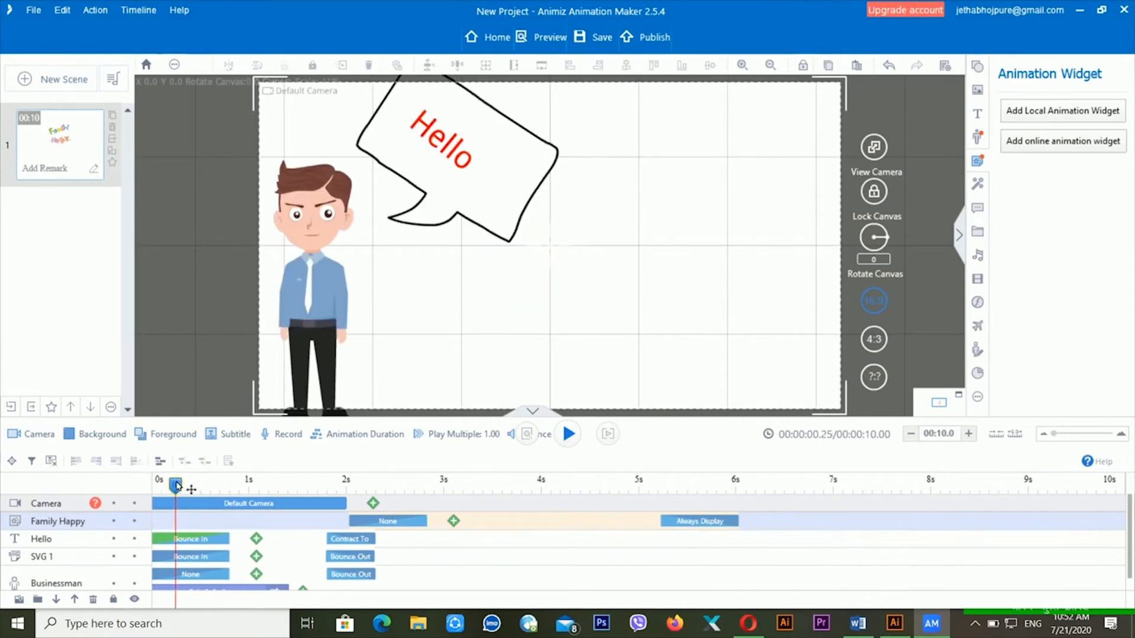
{"action": "key", "text": "space"}
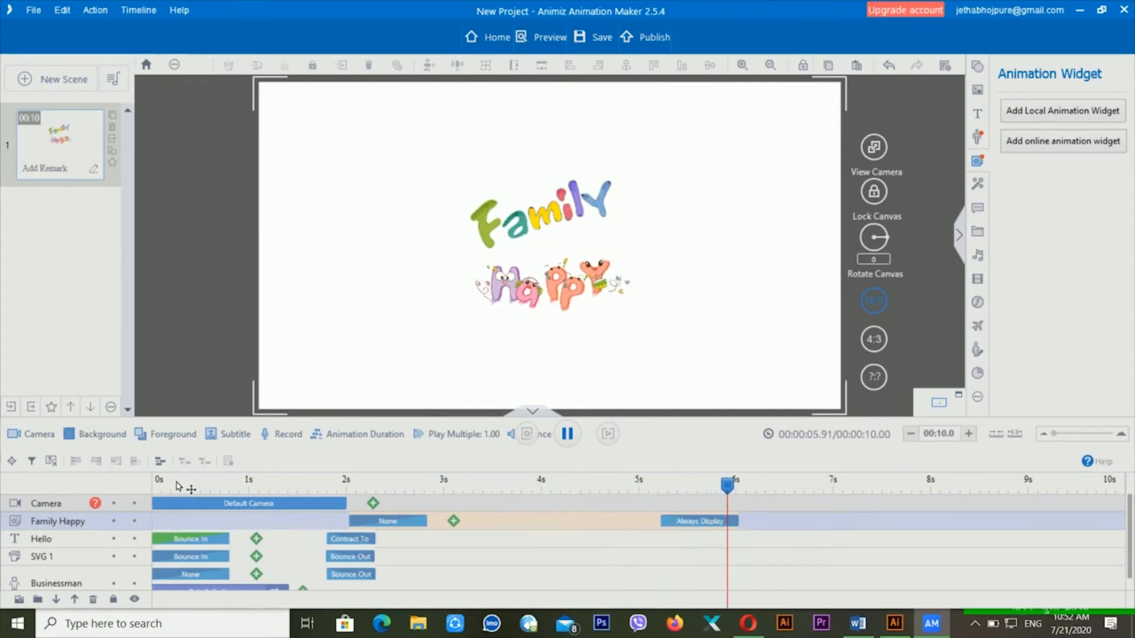
{"action": "key", "text": "space"}
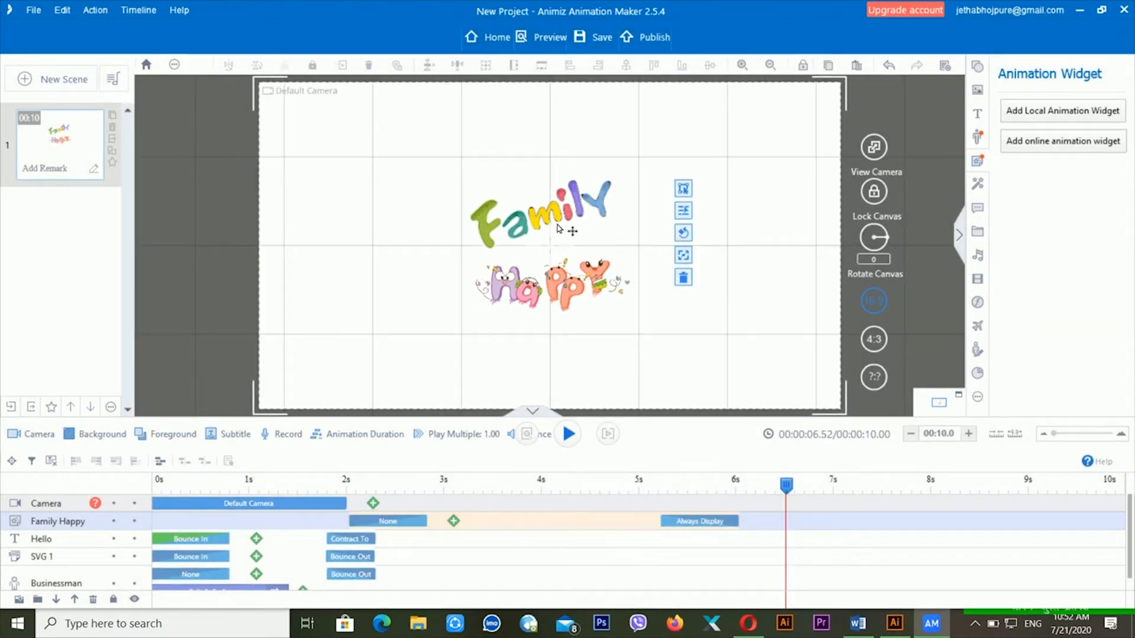
{"action": "left_click", "coordinate": [561, 216]}
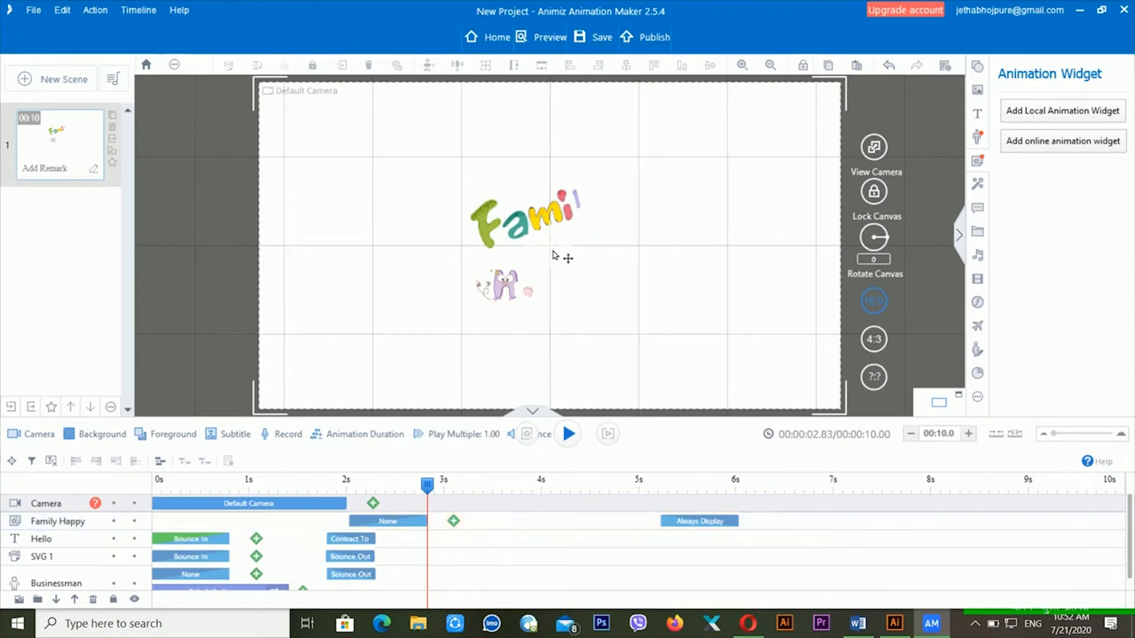
{"action": "left_click", "coordinate": [189, 485]}
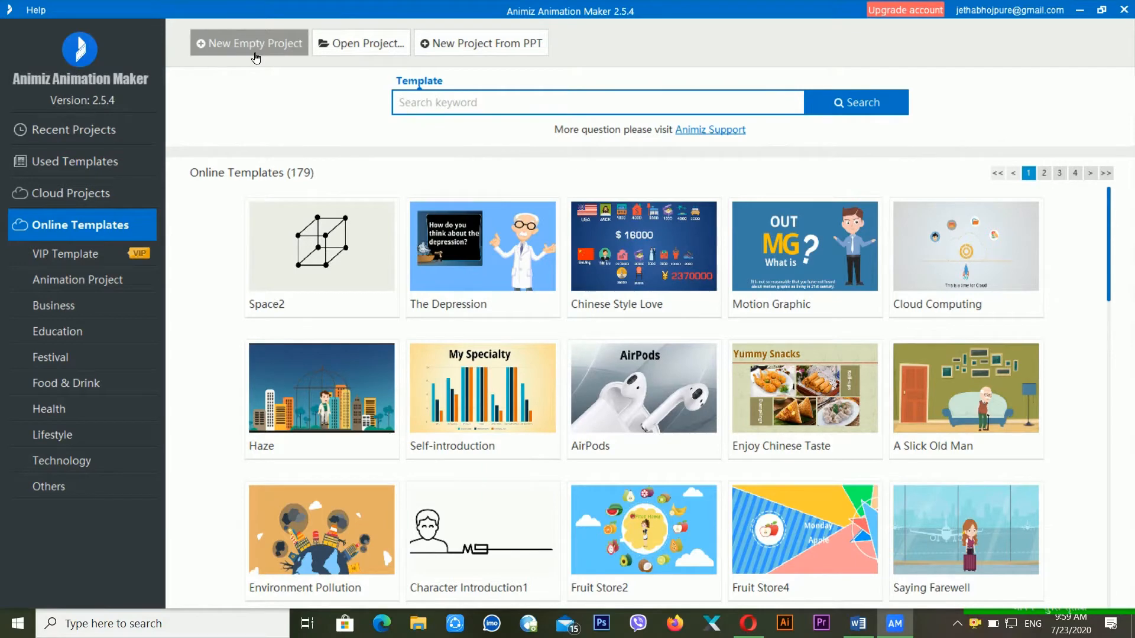
- Start a new blank project and show its SVG image library
{"action": "left_click", "coordinate": [255, 55]}
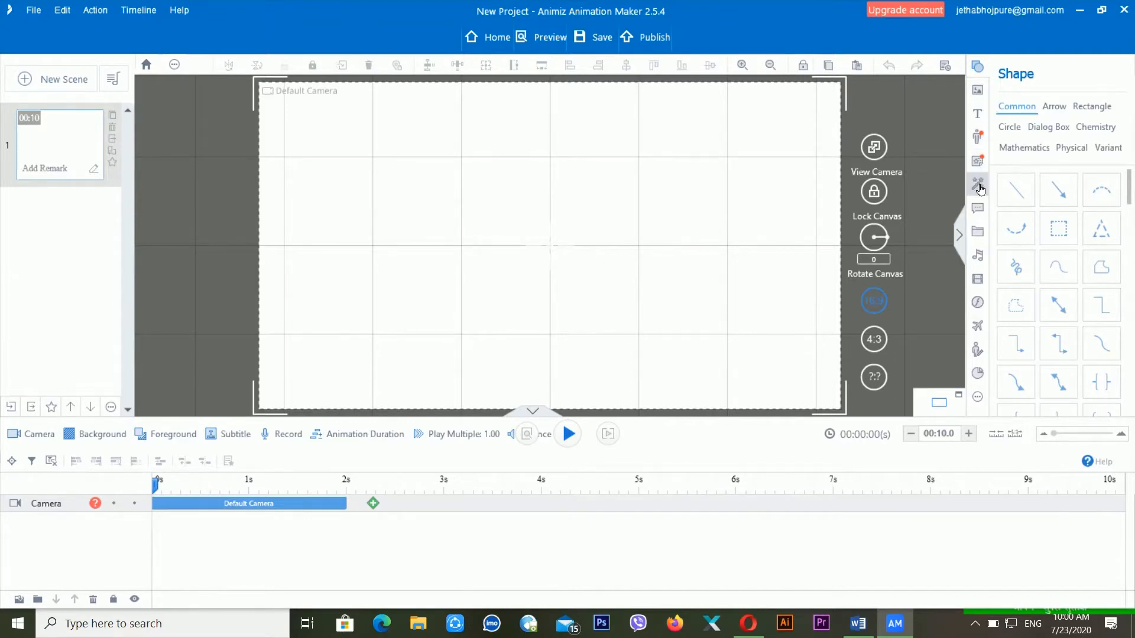
{"action": "left_click", "coordinate": [978, 234]}
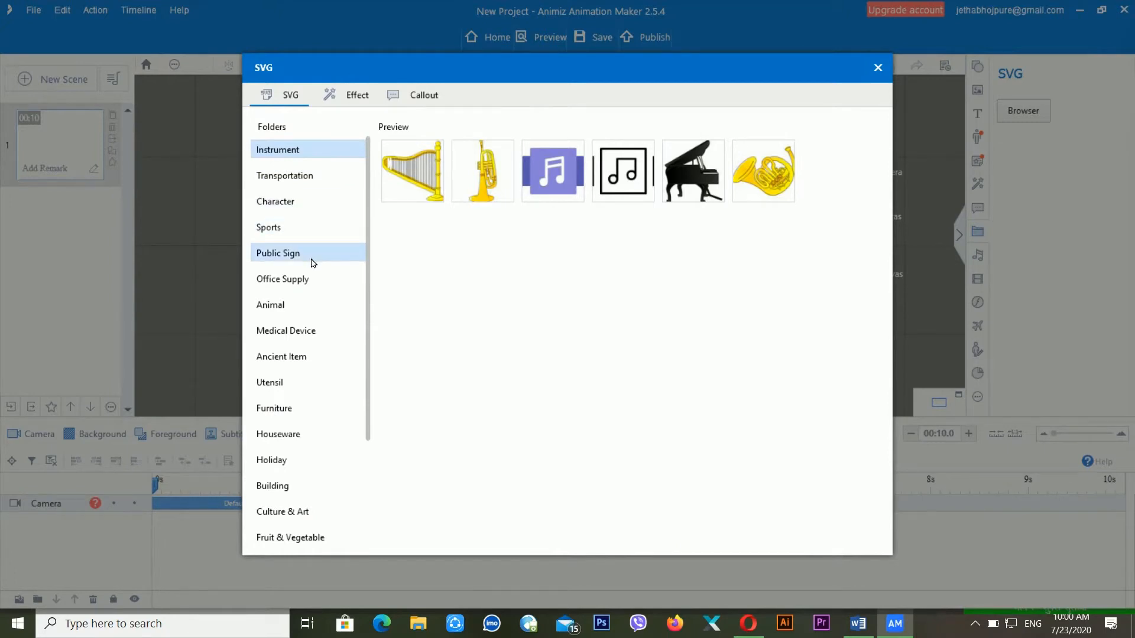
- Insert the yellow car from the SVG Transportation folder into the scene
{"action": "left_click", "coordinate": [290, 188]}
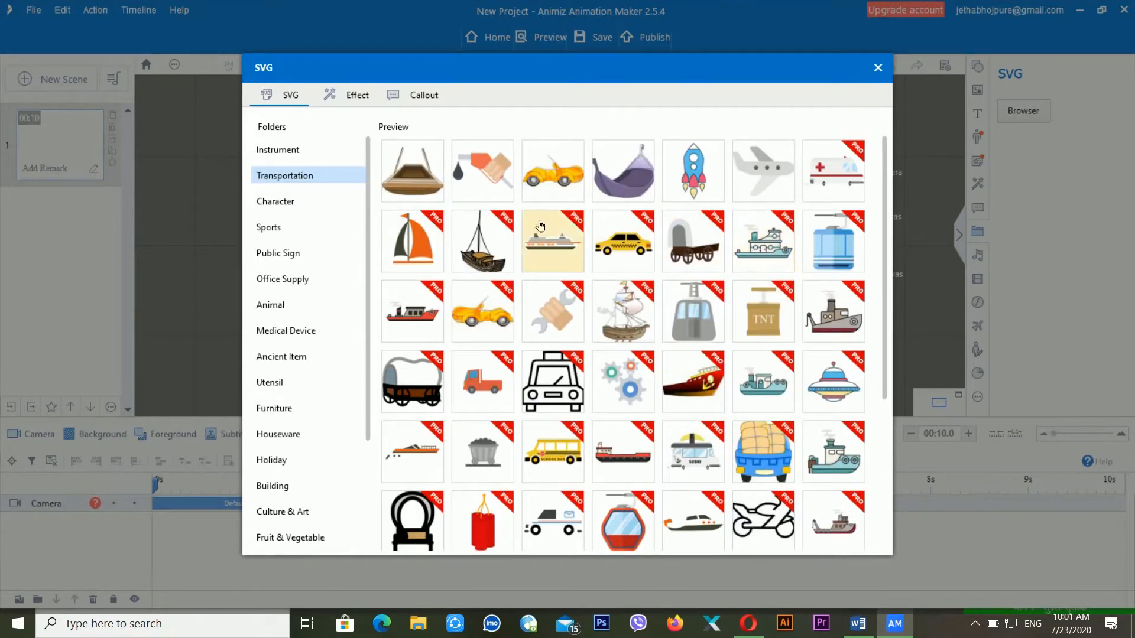
{"action": "double_click", "coordinate": [573, 182]}
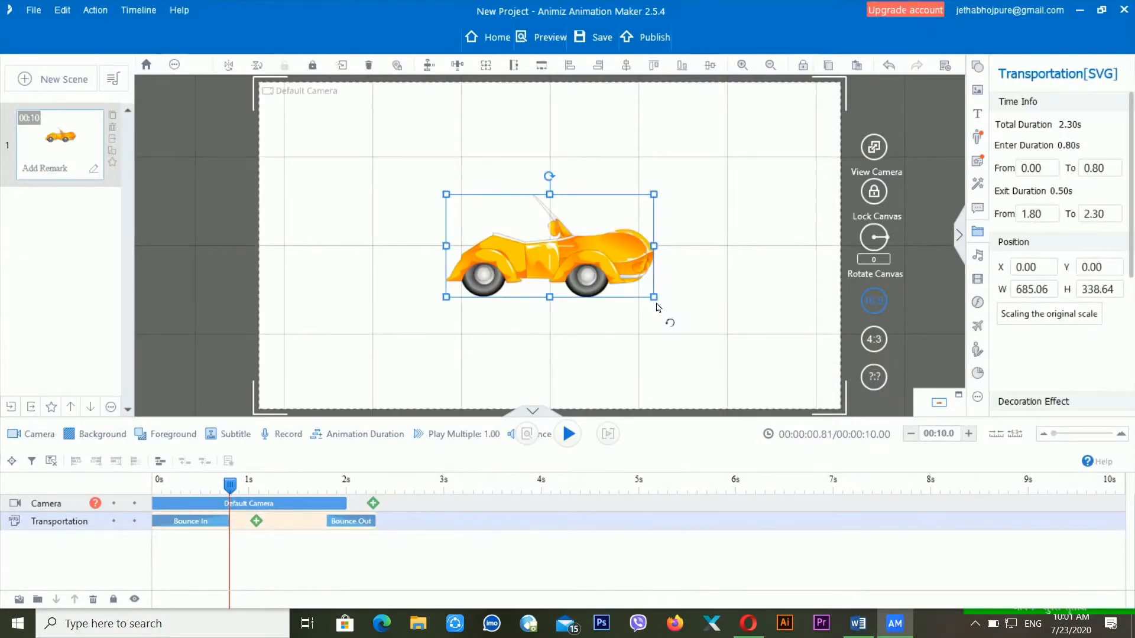
- Enlarge the yellow car to about 973 × 605 and centre it in the scene
{"action": "left_click_drag", "start_coordinate": [654, 303], "coordinate": [742, 379]}
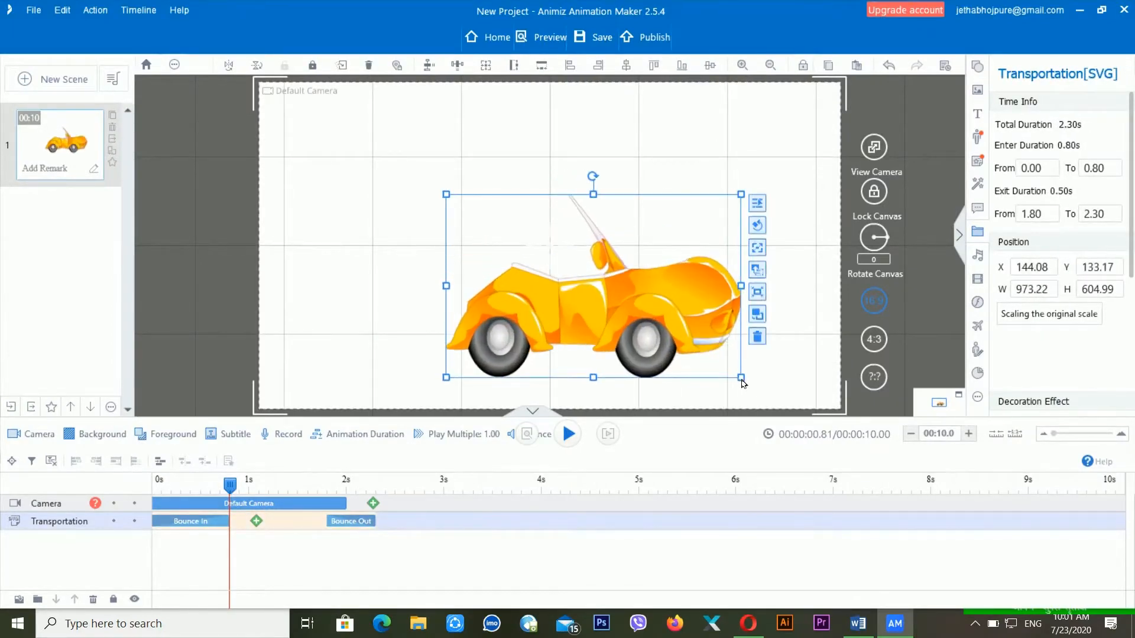
{"action": "left_click_drag", "start_coordinate": [677, 335], "coordinate": [541, 307]}
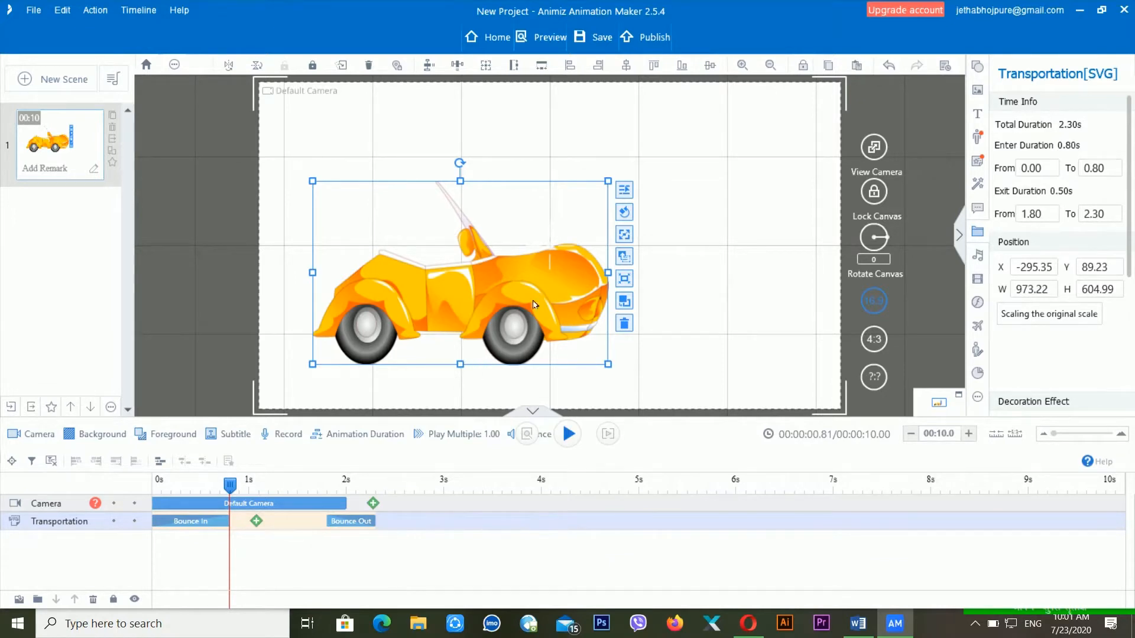
{"action": "left_click_drag", "start_coordinate": [547, 283], "coordinate": [589, 247]}
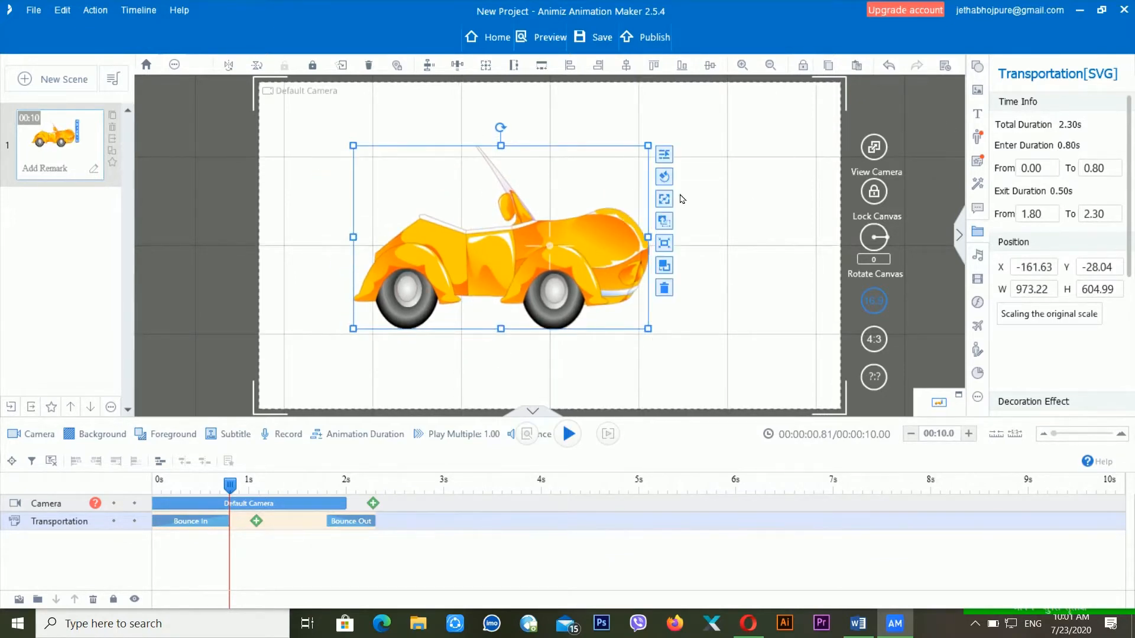
{"action": "left_click", "coordinate": [333, 162]}
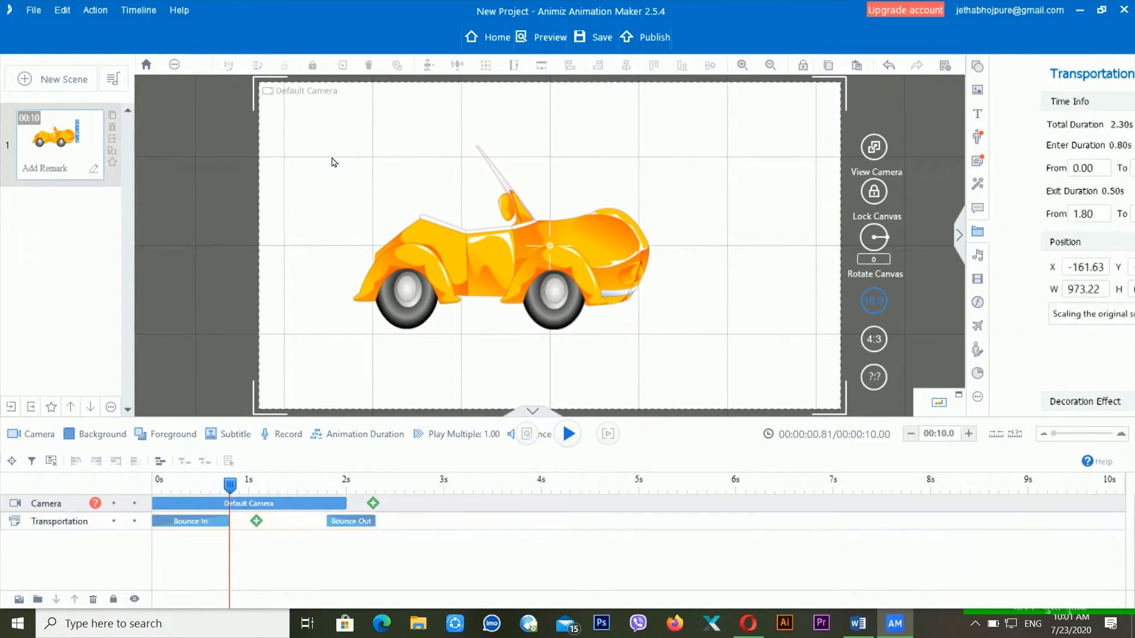
- Preview the car's bounce animation from 0 s, leaving the playhead at 0.38 s
{"action": "left_click", "coordinate": [192, 526]}
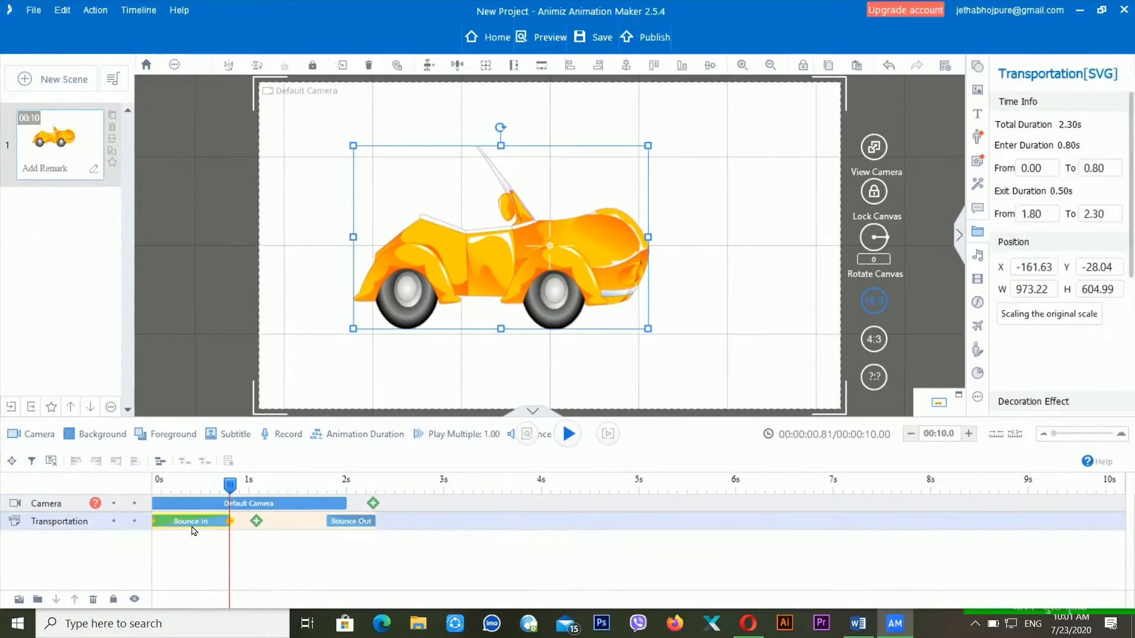
{"action": "left_click", "coordinate": [337, 240]}
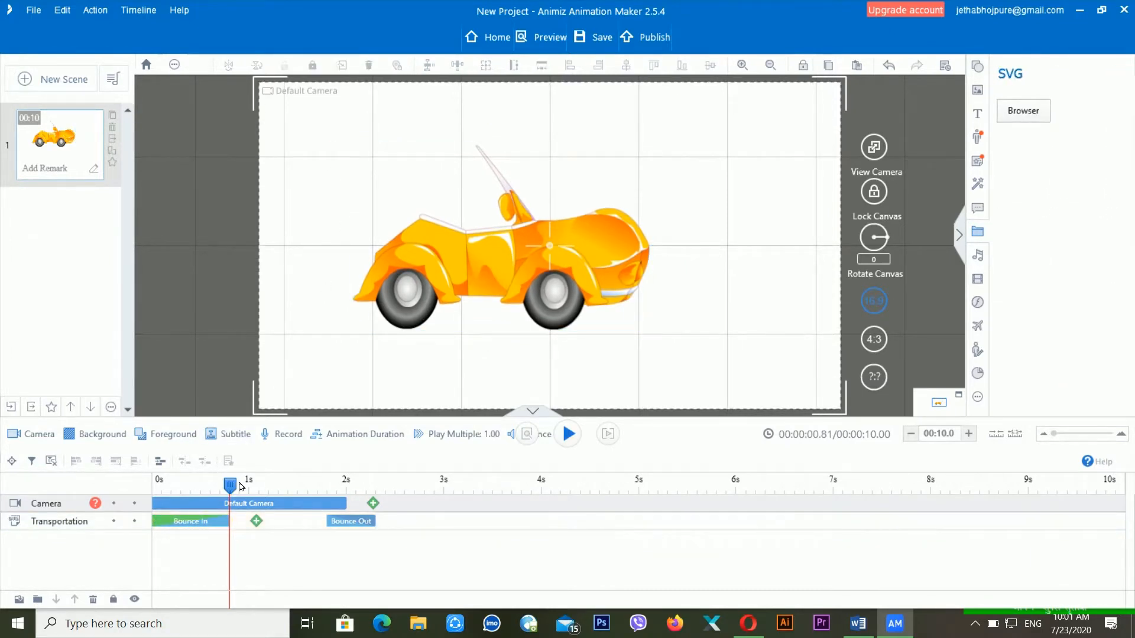
{"action": "left_click_drag", "start_coordinate": [230, 486], "coordinate": [136, 495]}
{"action": "key", "text": "space"}
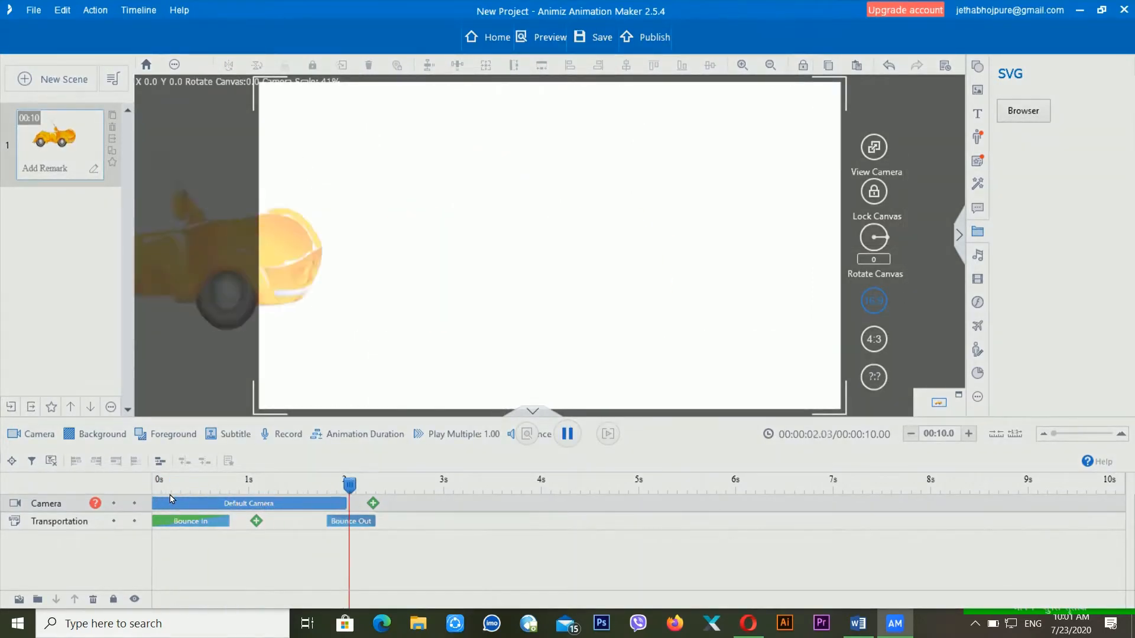
{"action": "key", "text": "space"}
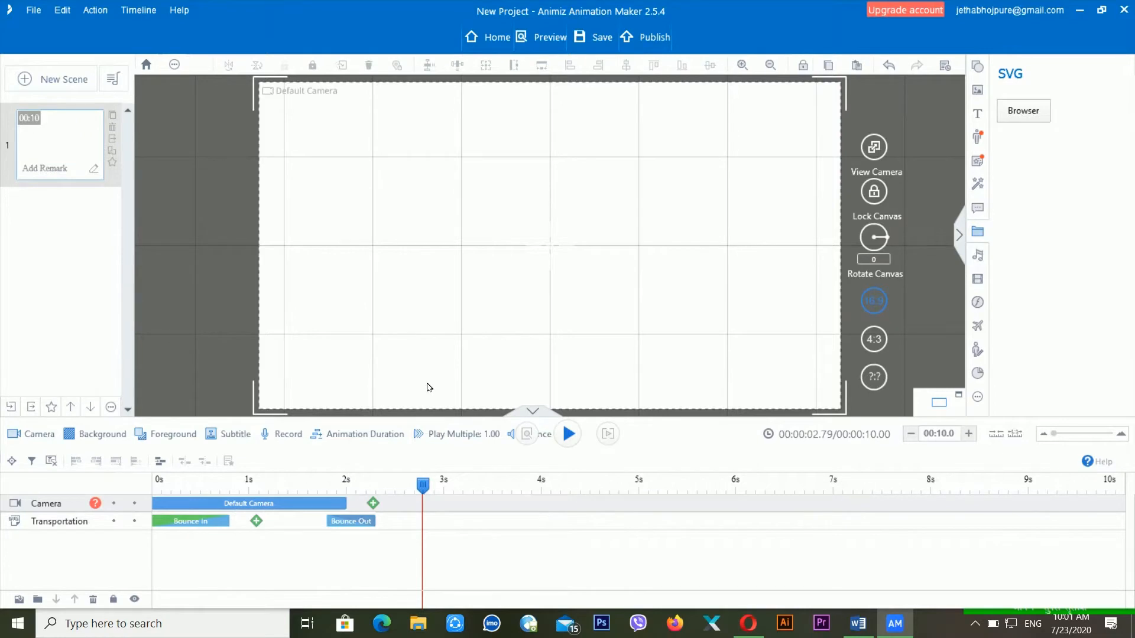
{"action": "left_click", "coordinate": [188, 484]}
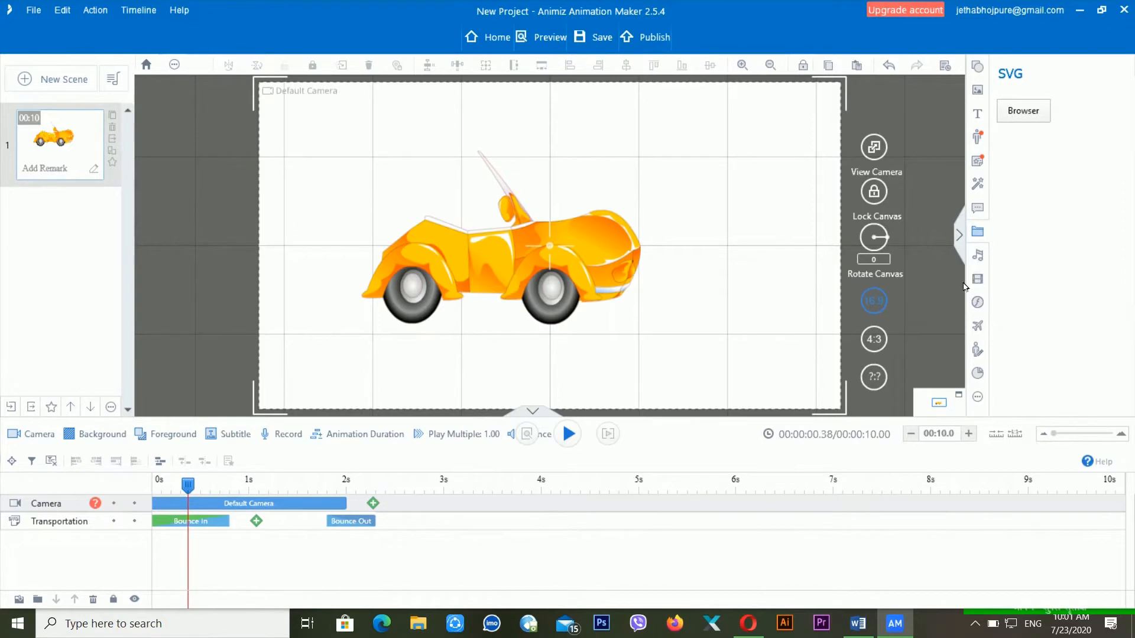
{"action": "left_click", "coordinate": [979, 256]}
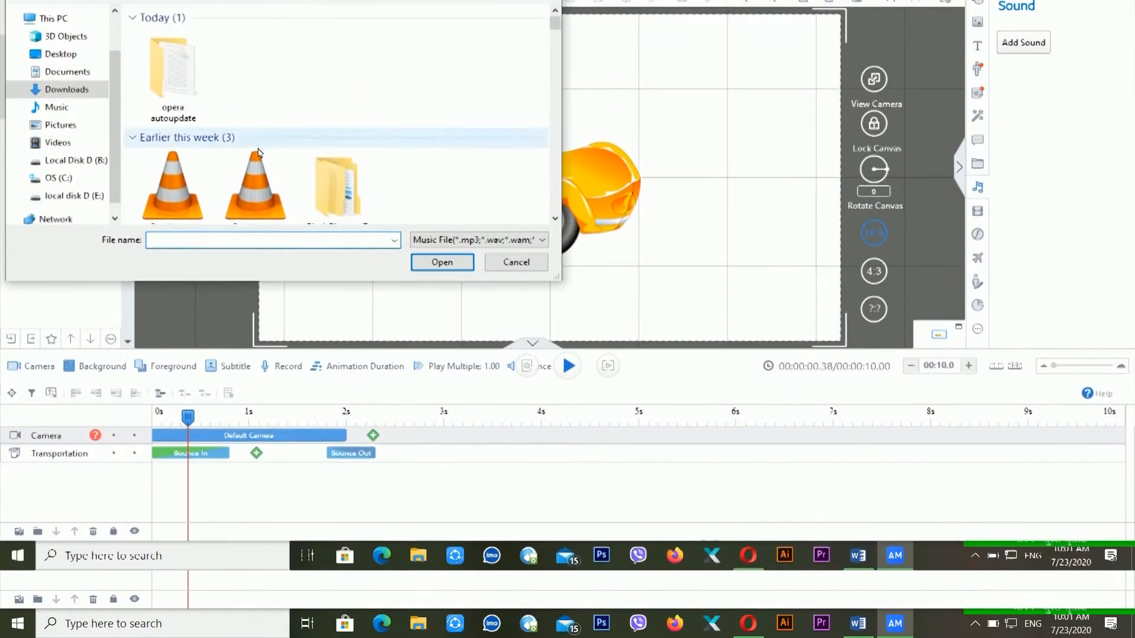
- Add and transcode 'Stranger In the Way - RAGE' as soundtrack, extending the scene to 02:51.1, then preview
{"action": "left_click", "coordinate": [254, 195]}
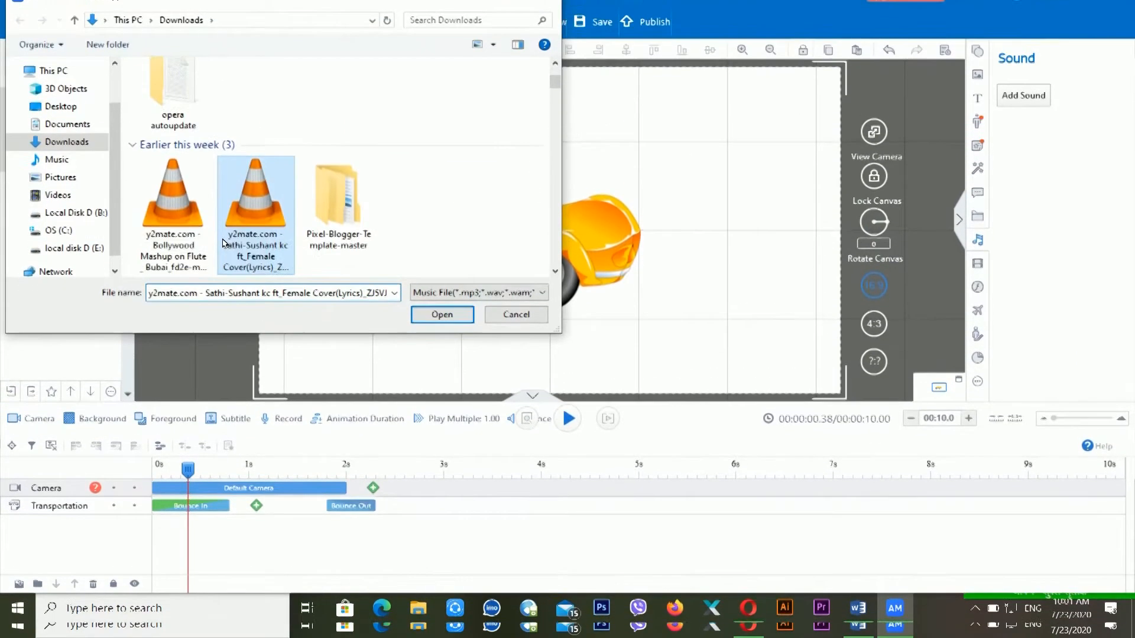
{"action": "scroll", "coordinate": [328, 217], "scroll_direction": "down", "scroll_amount": 2}
{"action": "scroll", "coordinate": [328, 218], "scroll_direction": "down", "scroll_amount": 4}
{"action": "scroll", "coordinate": [295, 217], "scroll_direction": "up", "scroll_amount": 5}
{"action": "scroll", "coordinate": [241, 217], "scroll_direction": "down", "scroll_amount": 1}
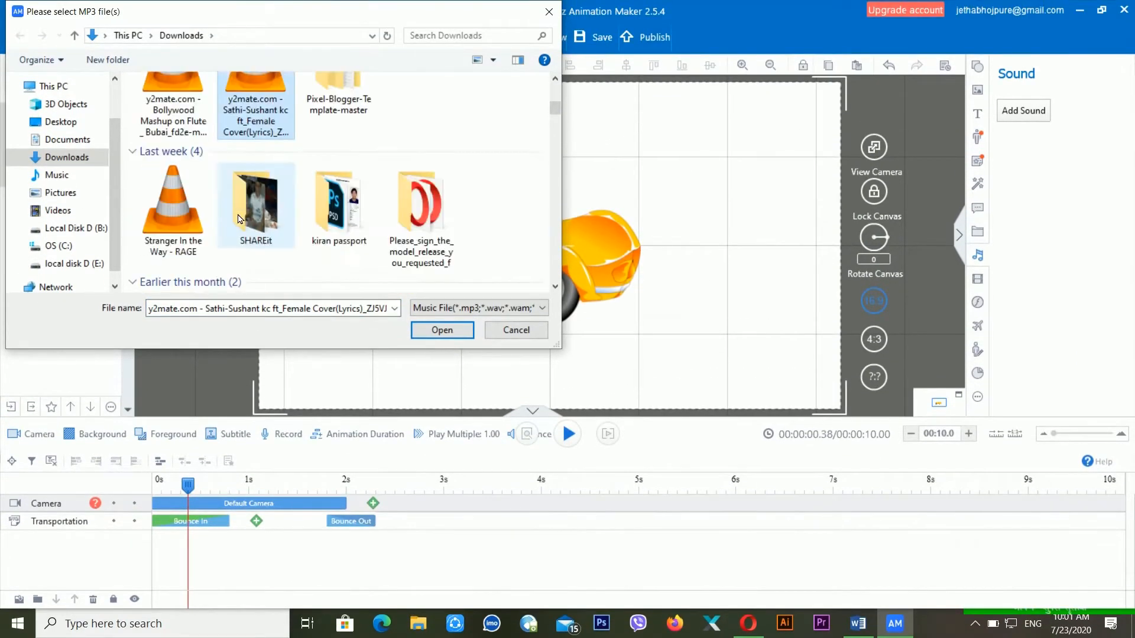
{"action": "left_click", "coordinate": [207, 253]}
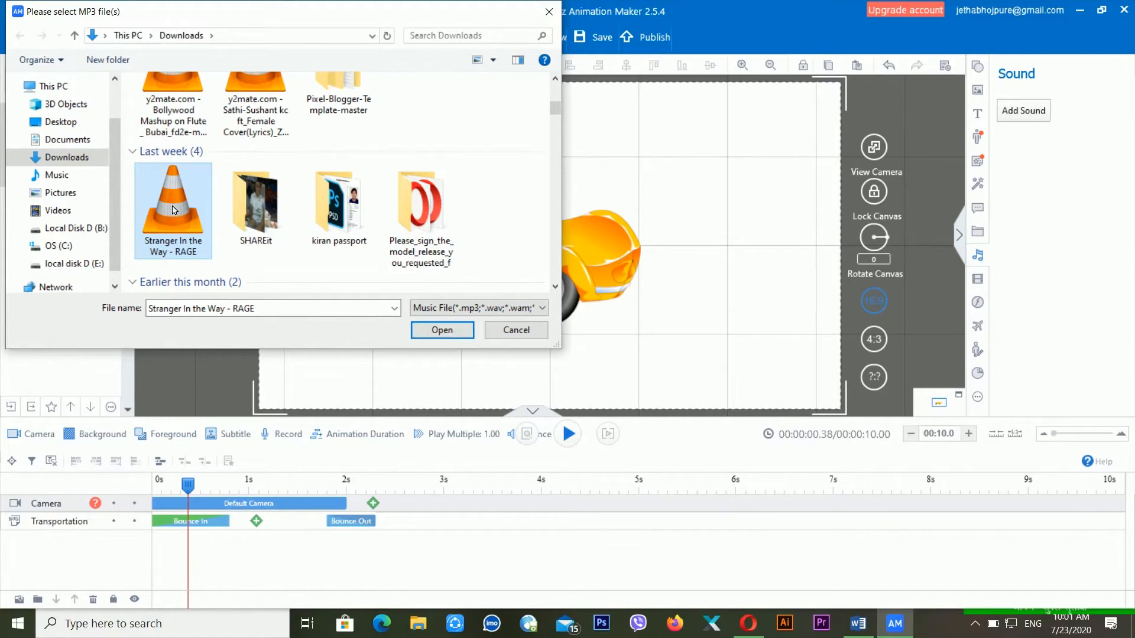
{"action": "left_click", "coordinate": [457, 332]}
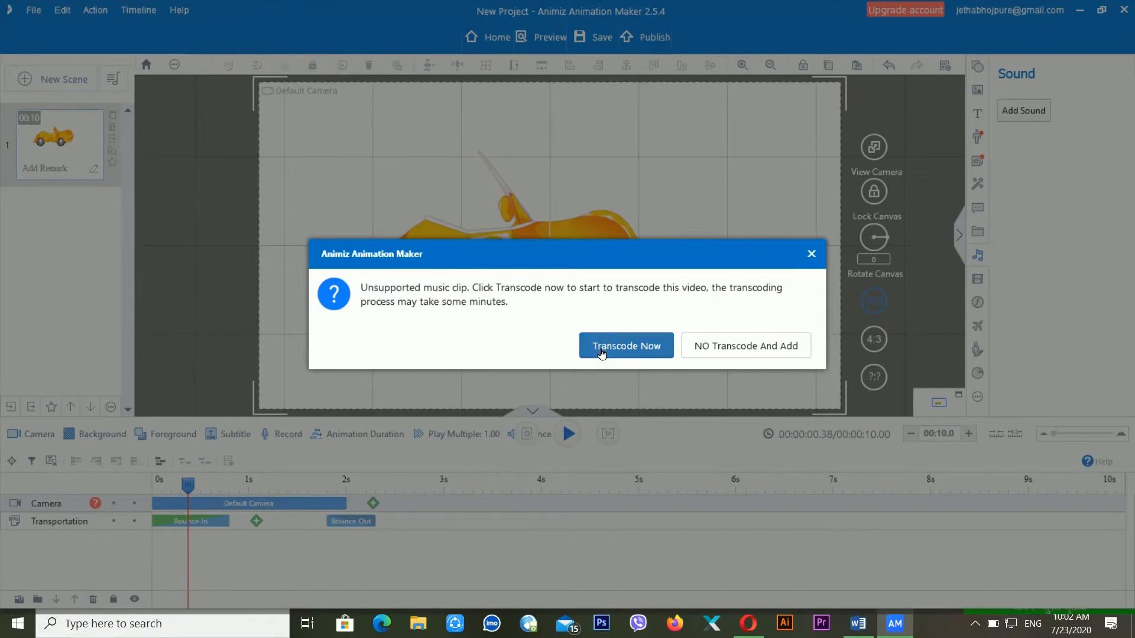
{"action": "left_click", "coordinate": [601, 353]}
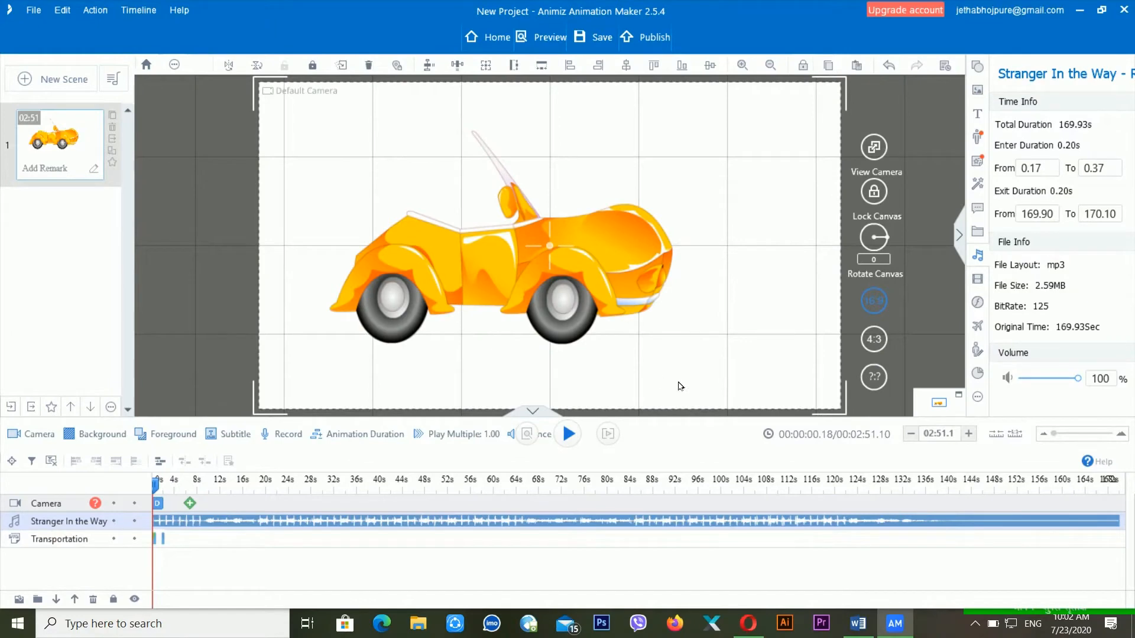
{"action": "key", "text": "space"}
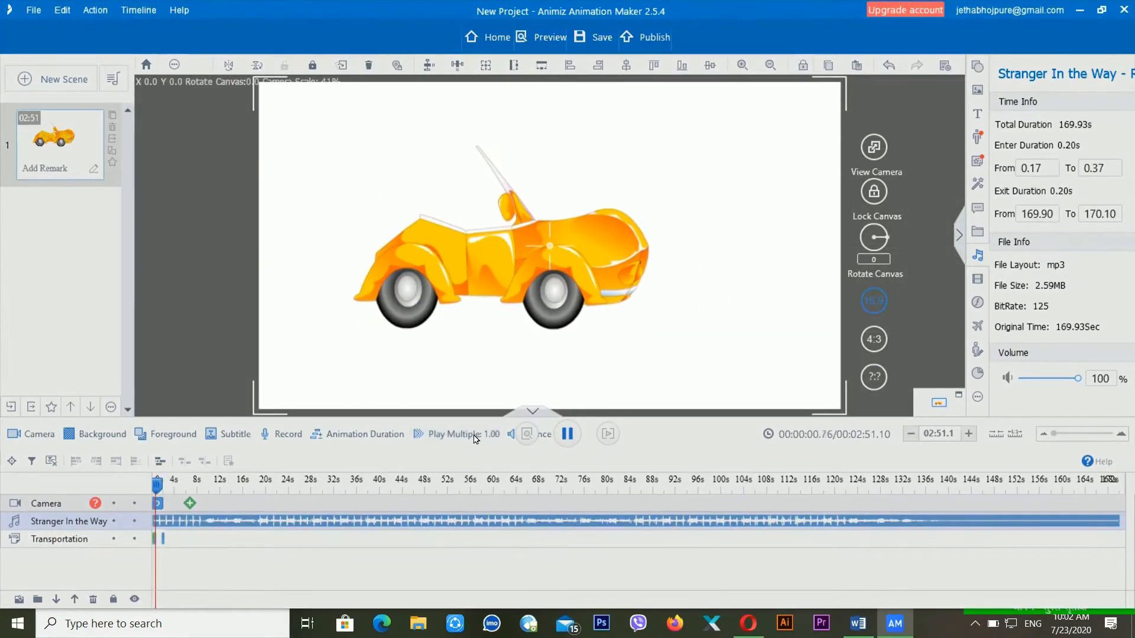
{"action": "key", "text": "space"}
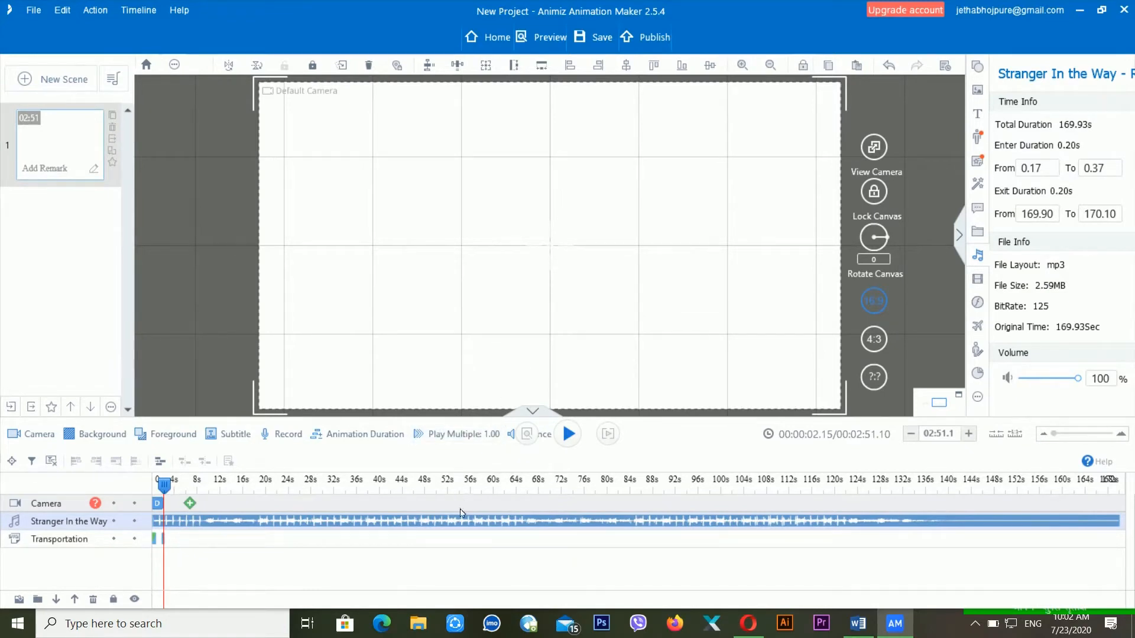
{"action": "right_click", "coordinate": [205, 528]}
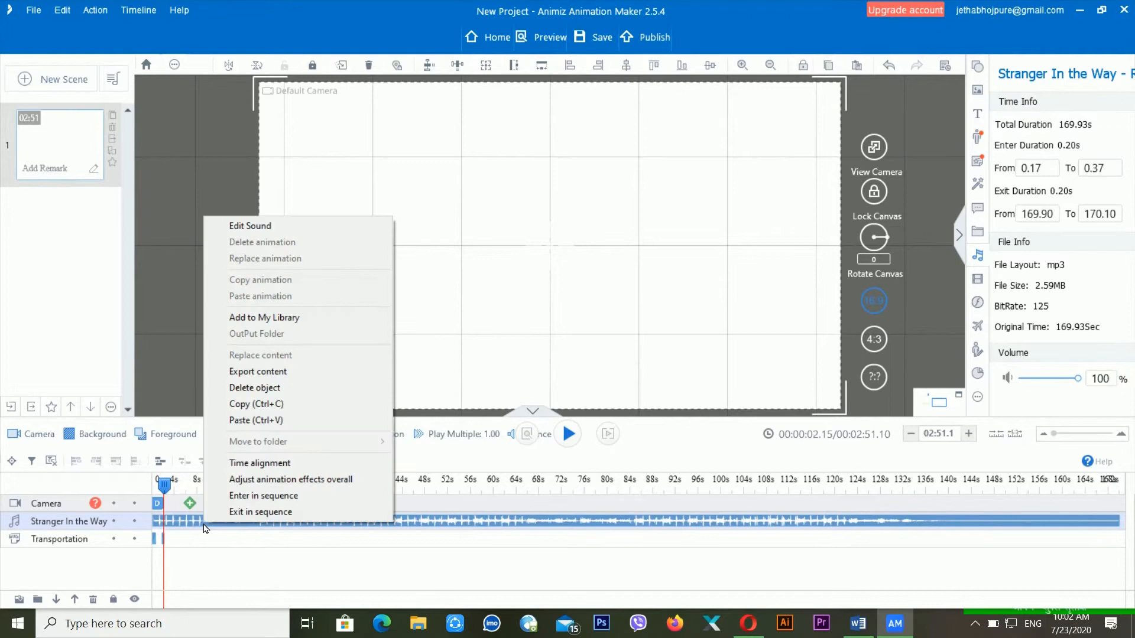
- Delete the Stranger In the Way audio track and rewind the playhead to 0s
{"action": "left_click", "coordinate": [298, 388]}
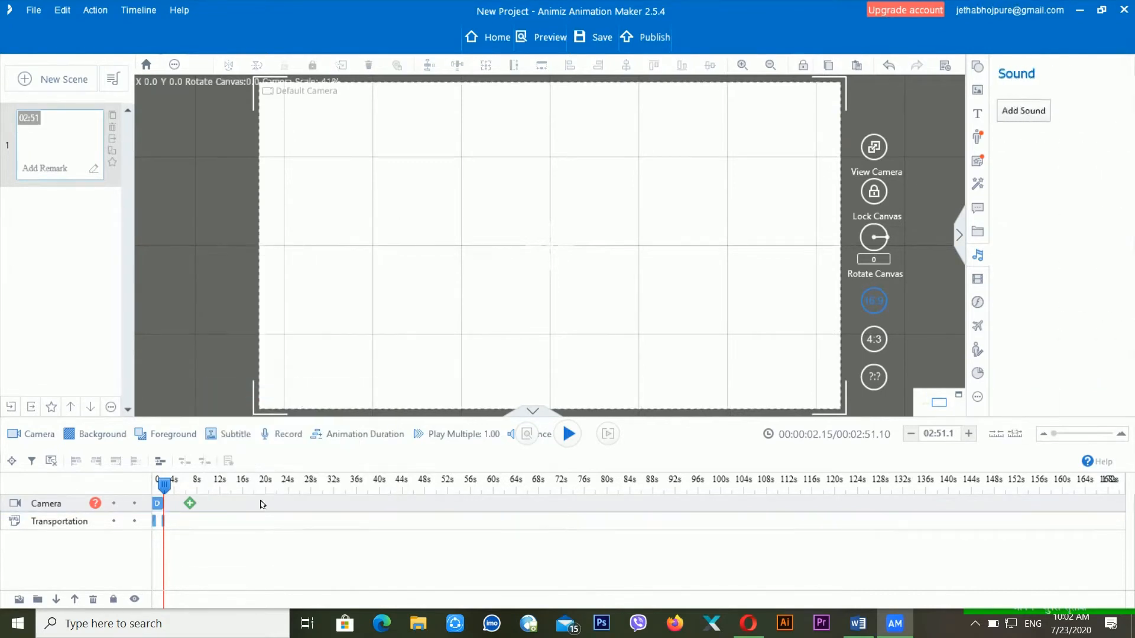
{"action": "left_click", "coordinate": [216, 494]}
{"action": "left_click_drag", "start_coordinate": [216, 487], "coordinate": [155, 486]}
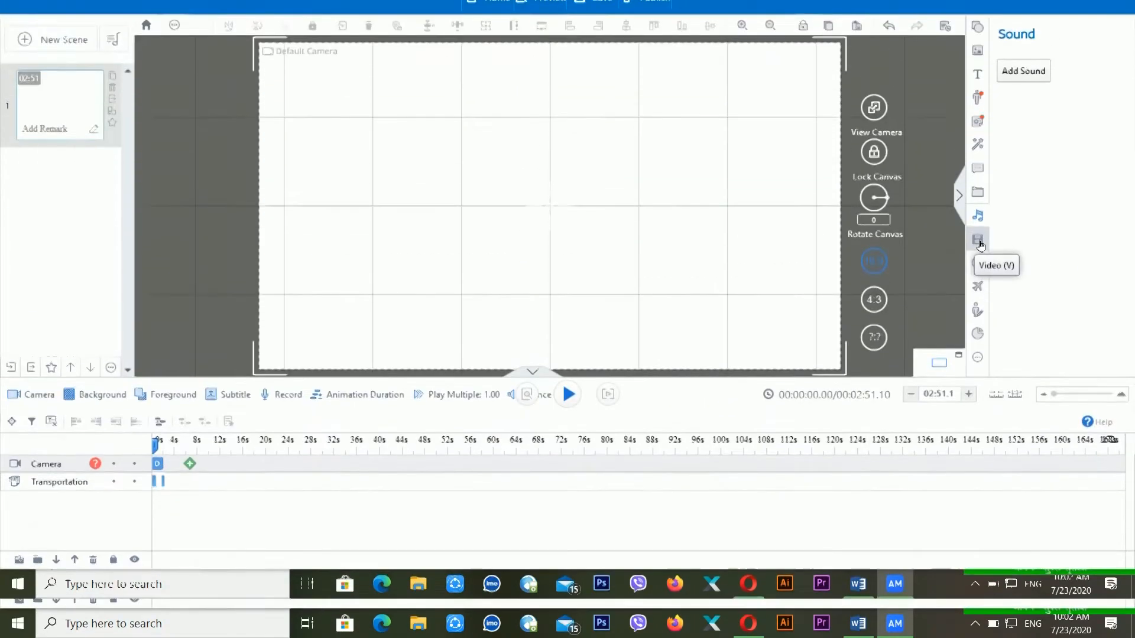
{"action": "left_click", "coordinate": [978, 281]}
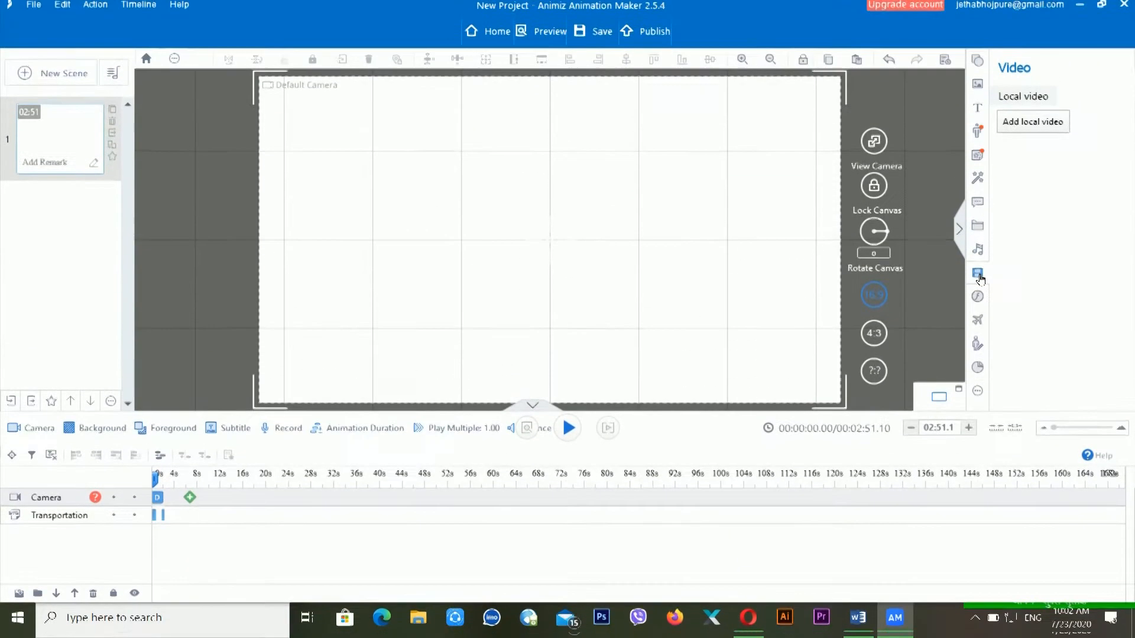
- Insert the local video WIN_20180221_14_37_06_Pro into the scene and preview it
{"action": "left_click", "coordinate": [1035, 136]}
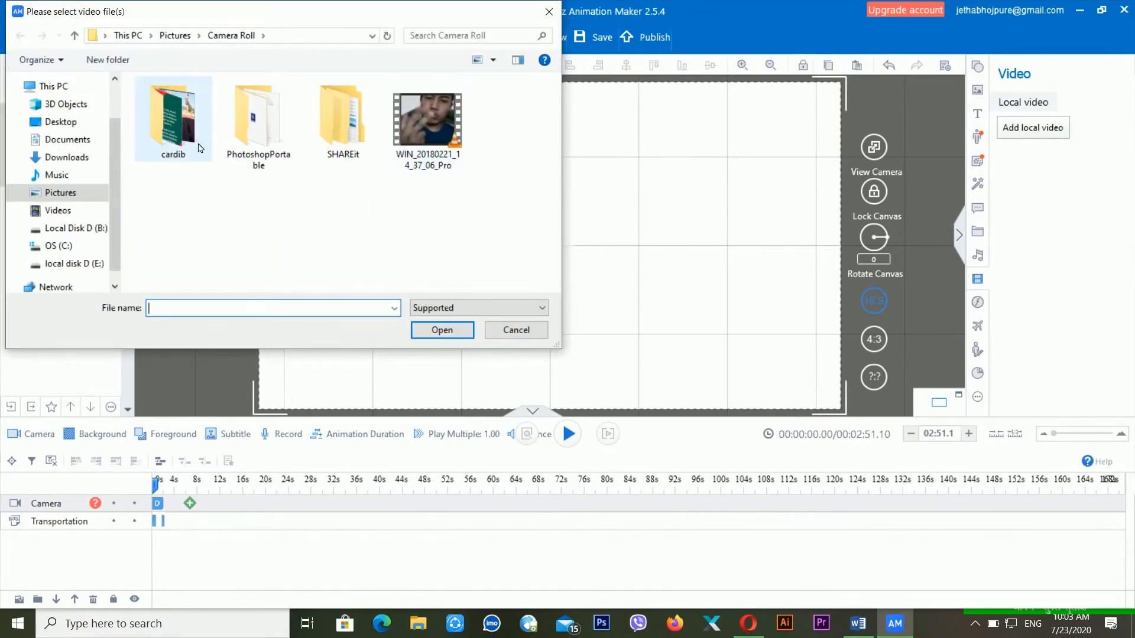
{"action": "left_click", "coordinate": [429, 129]}
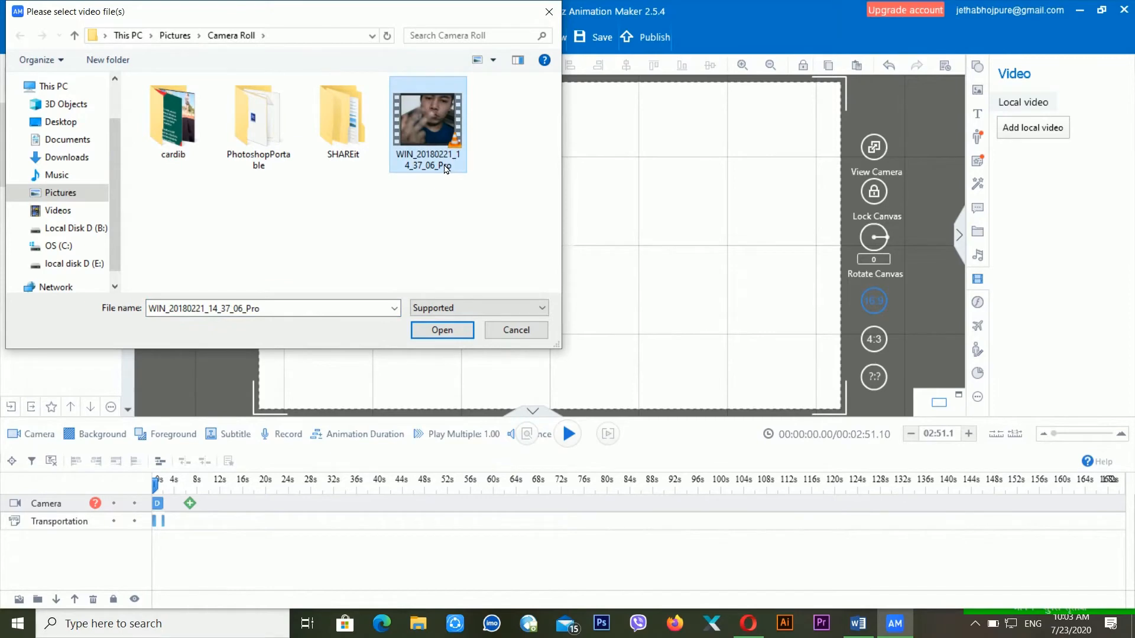
{"action": "left_click", "coordinate": [438, 331]}
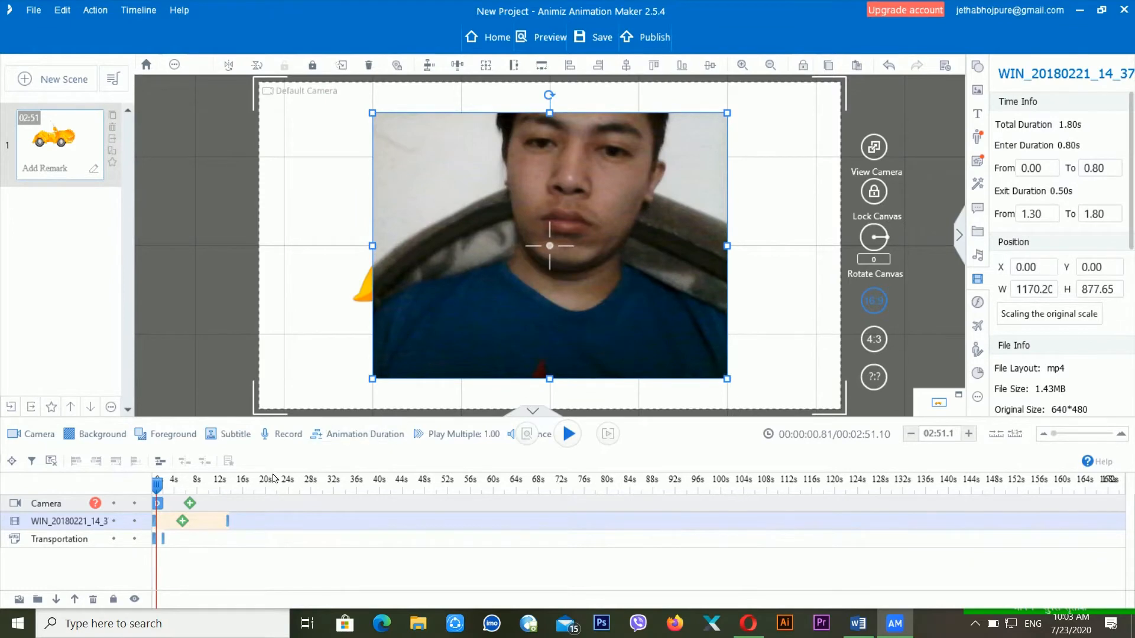
{"action": "key", "text": "space"}
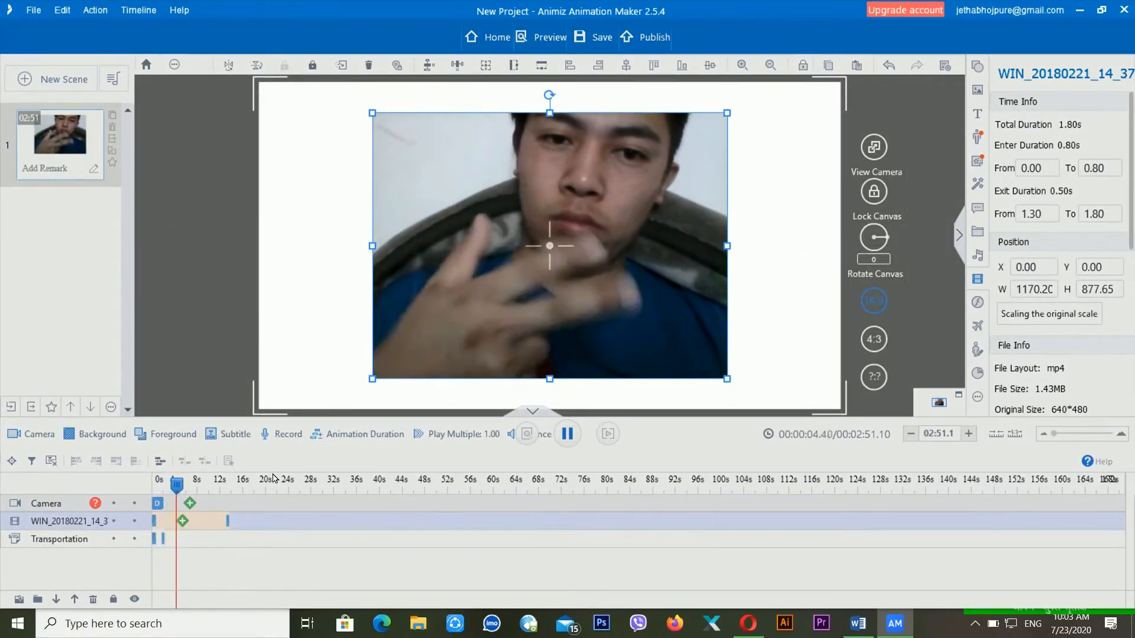
{"action": "key", "text": "space"}
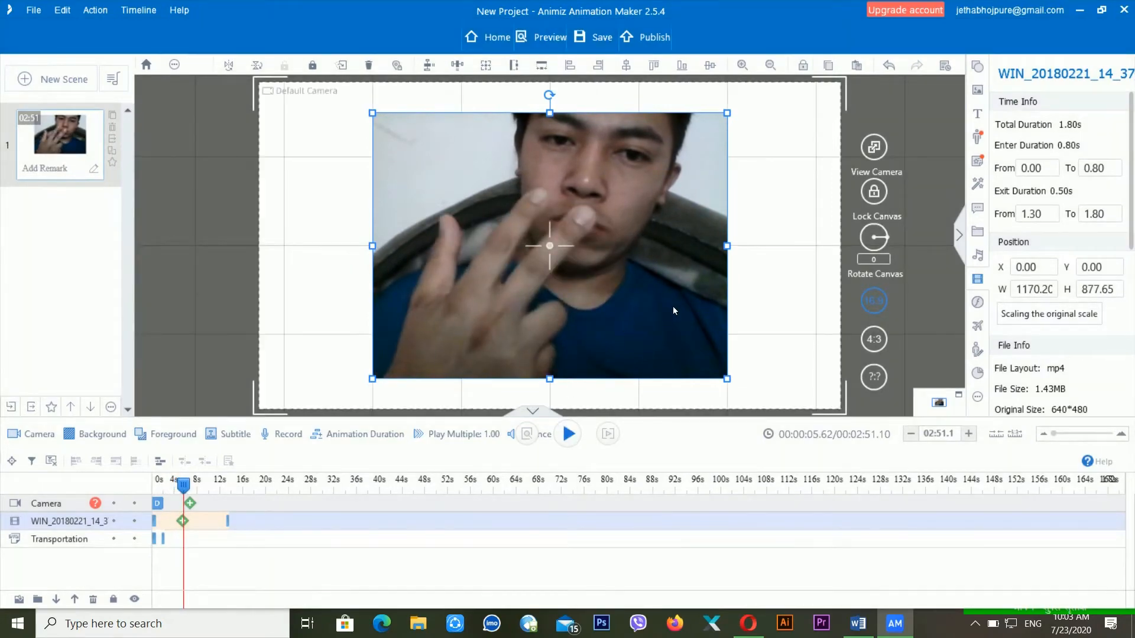
- Delete the video track and rewind the playhead to 00:00:00.00
{"action": "right_click", "coordinate": [81, 524]}
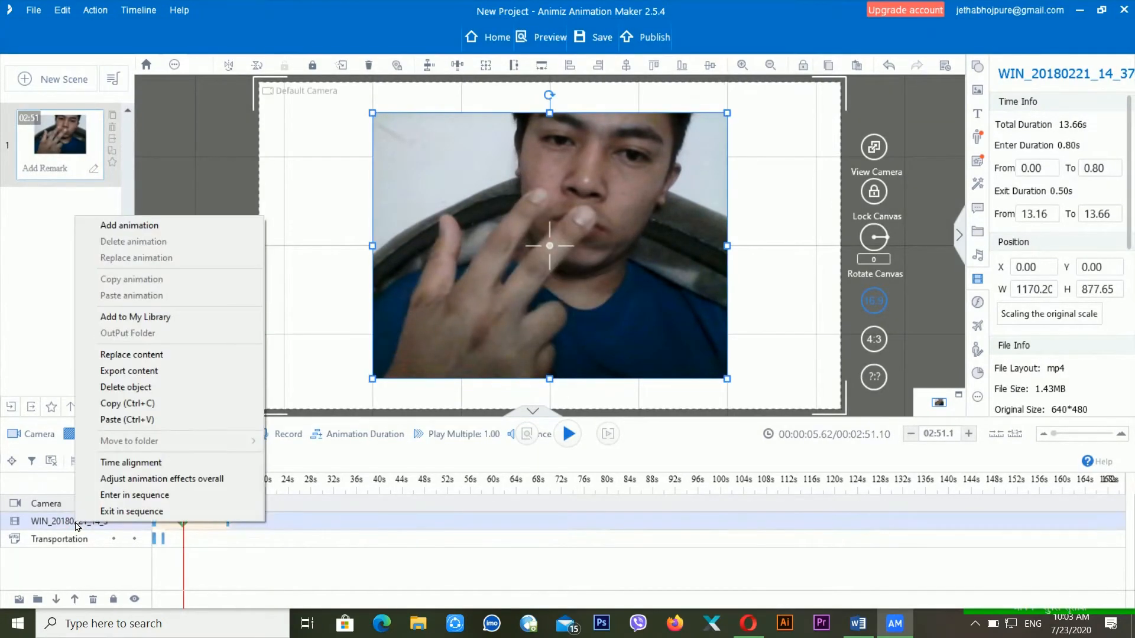
{"action": "left_click", "coordinate": [172, 387]}
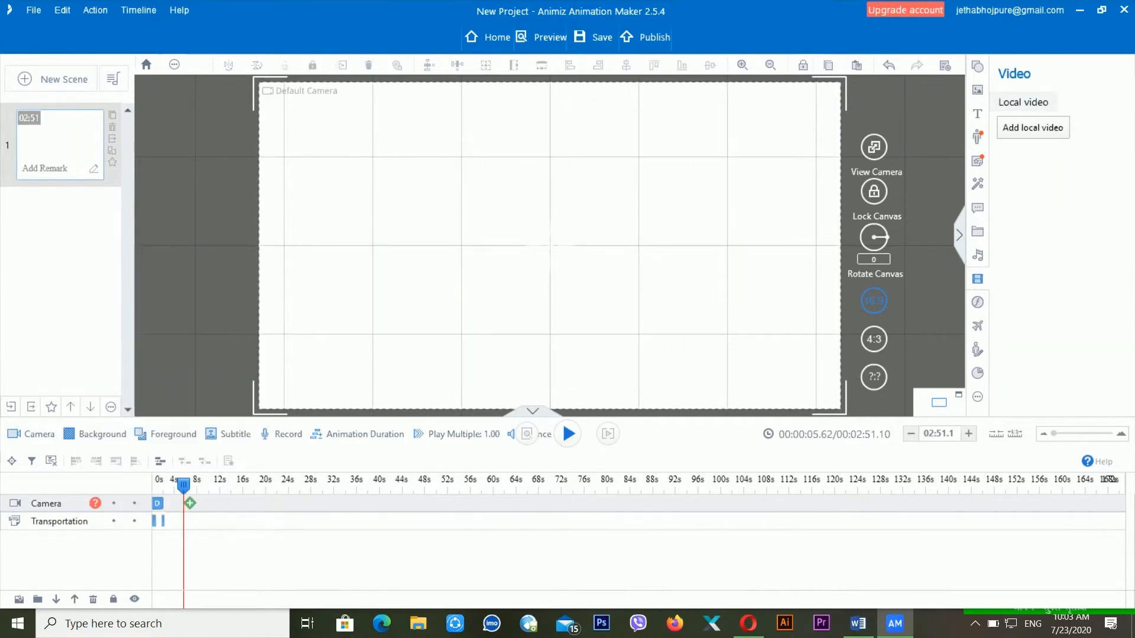
{"action": "left_click_drag", "start_coordinate": [180, 490], "coordinate": [153, 491]}
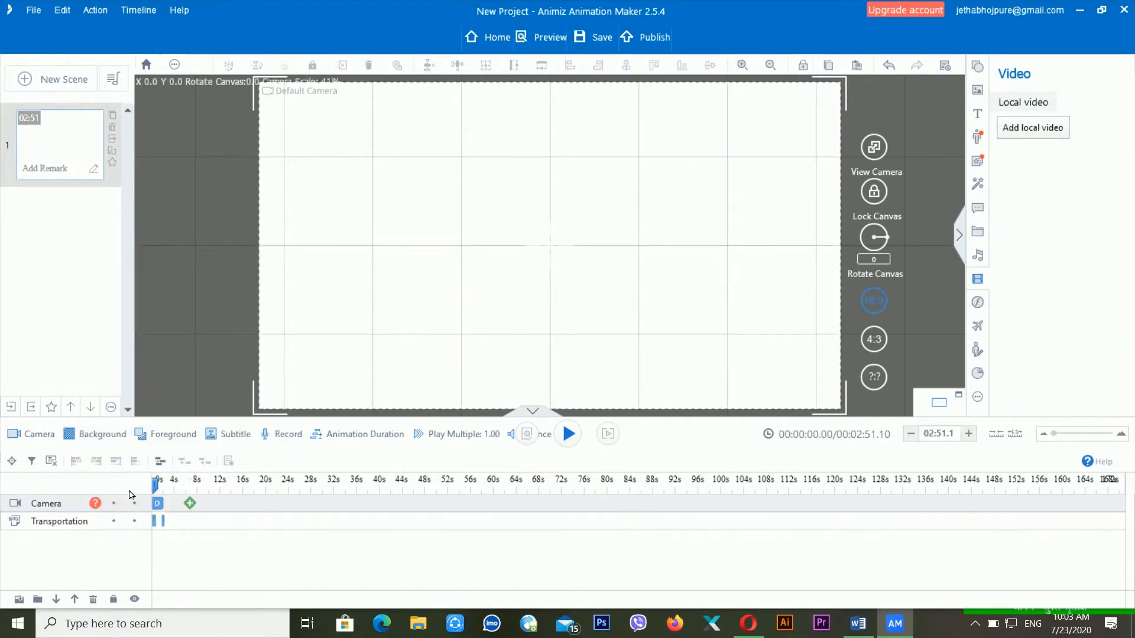
- Open the SWF library, cancel the local SWF import and restore the full-screen window
{"action": "left_click", "coordinate": [978, 302]}
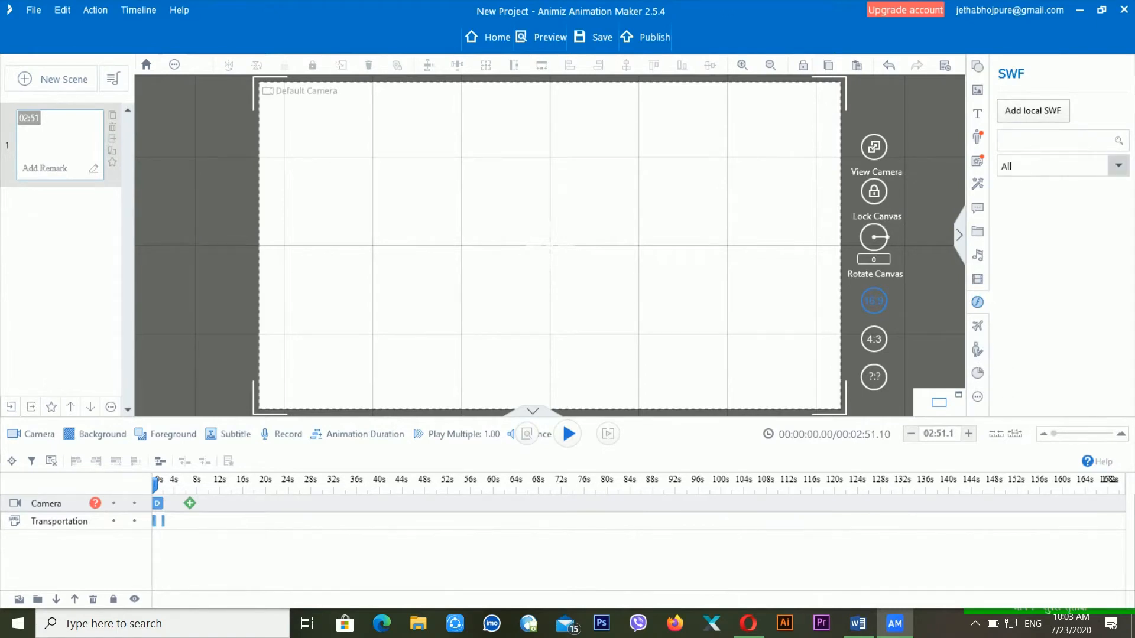
{"action": "left_click", "coordinate": [1044, 118]}
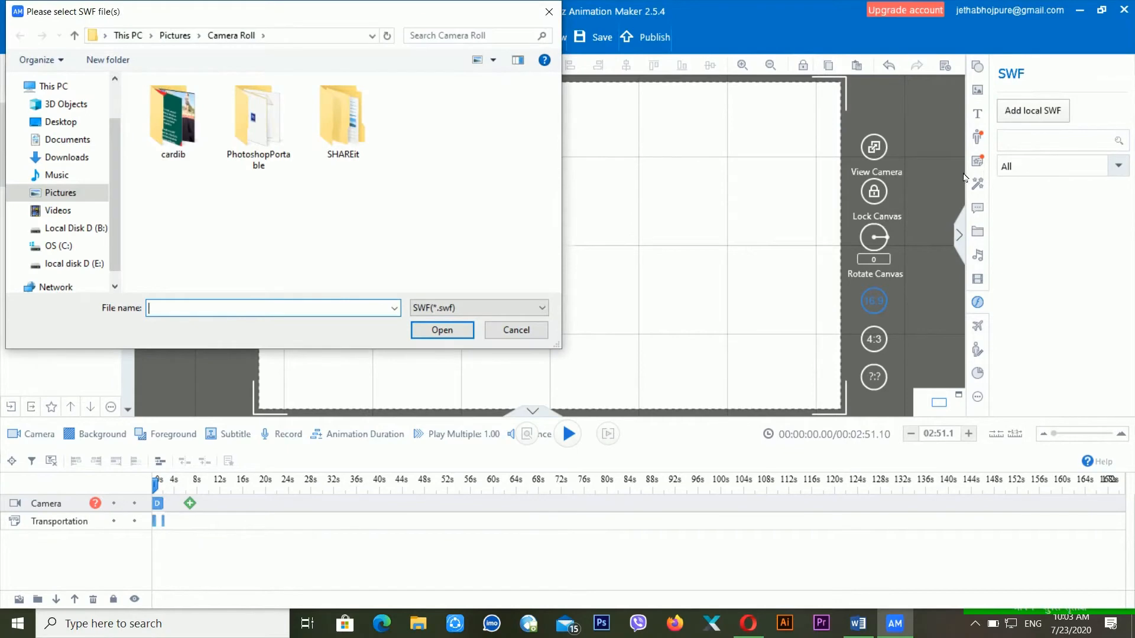
{"action": "double_click", "coordinate": [550, 11]}
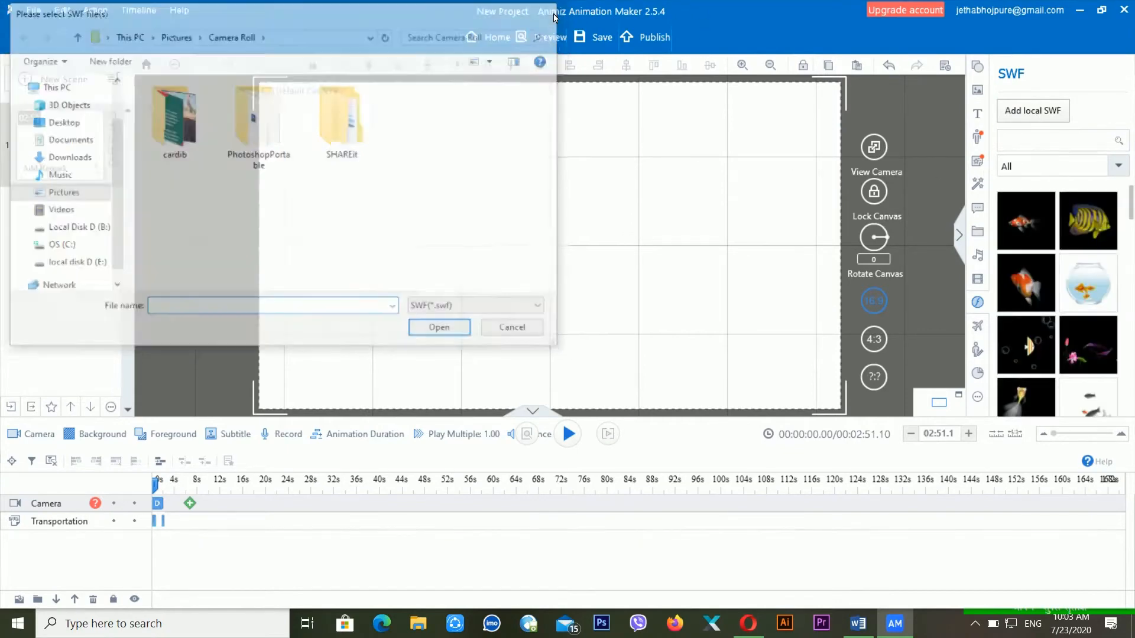
{"action": "left_click", "coordinate": [832, 131]}
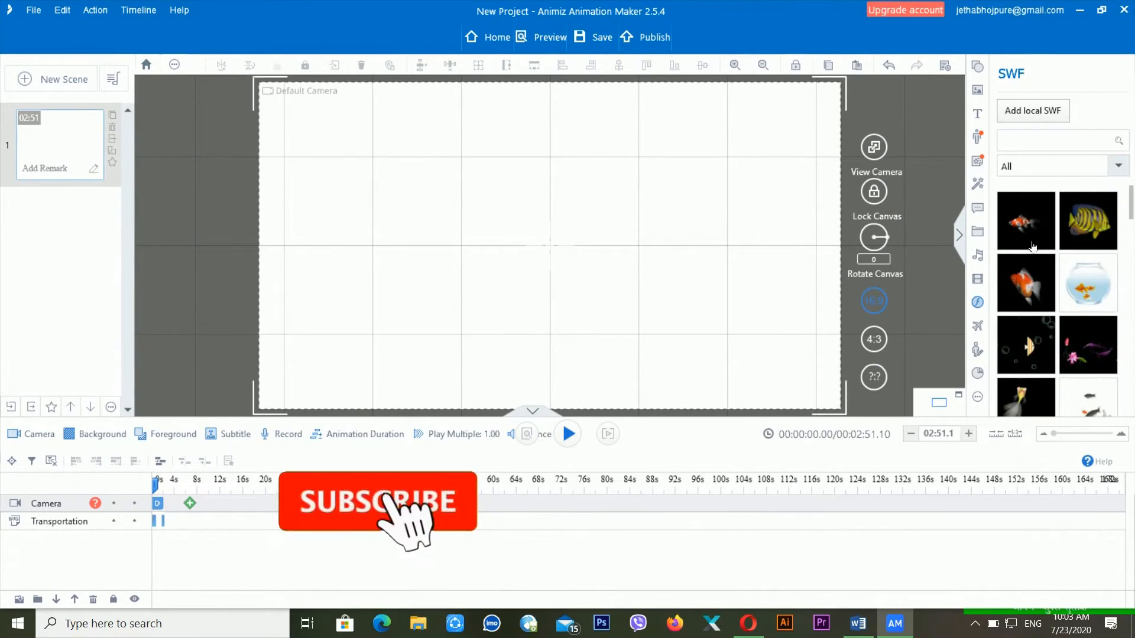
{"action": "scroll", "coordinate": [1068, 350], "scroll_direction": "down", "scroll_amount": 1}
{"action": "scroll", "coordinate": [1069, 350], "scroll_direction": "up", "scroll_amount": 1}
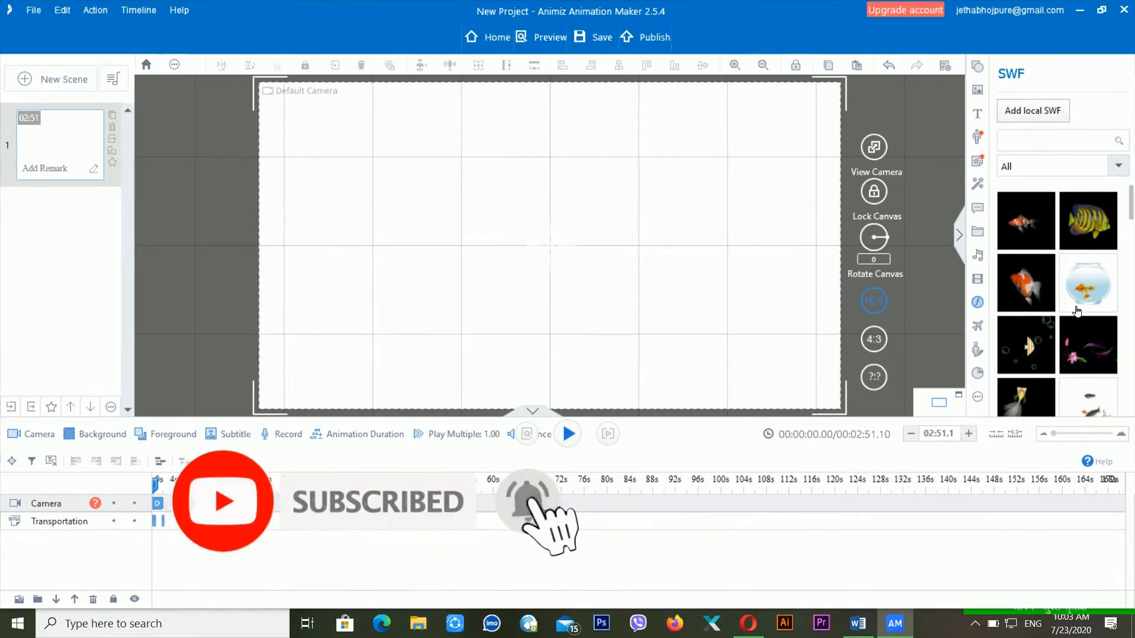
- Add a small yellow fish and a fishbowl SWF animation, enlarging and positioning them
{"action": "left_click", "coordinate": [1090, 227]}
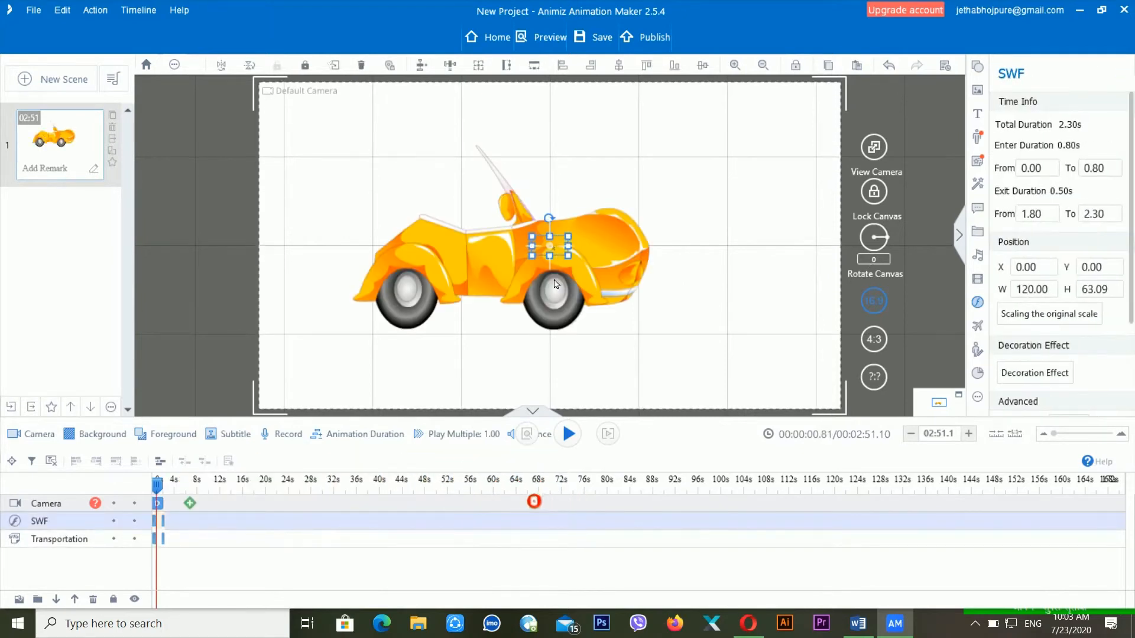
{"action": "left_click_drag", "start_coordinate": [568, 256], "coordinate": [618, 380]}
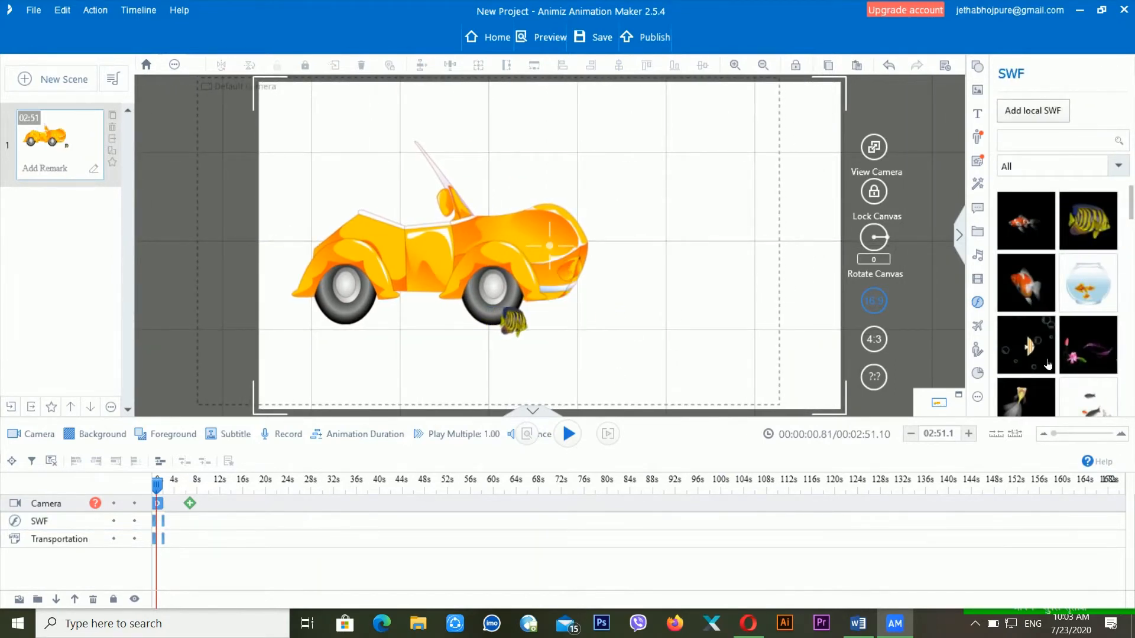
{"action": "scroll", "coordinate": [1058, 301], "scroll_direction": "down", "scroll_amount": 3}
{"action": "scroll", "coordinate": [1039, 328], "scroll_direction": "down", "scroll_amount": 1}
{"action": "left_click_drag", "start_coordinate": [1038, 328], "coordinate": [696, 286]}
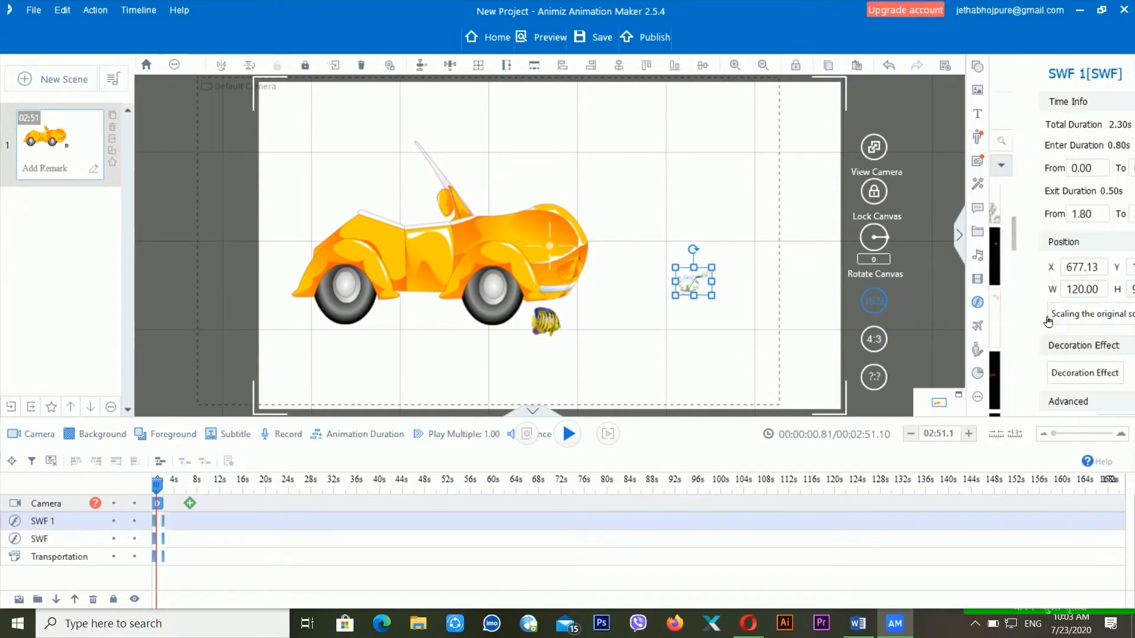
{"action": "left_click_drag", "start_coordinate": [712, 296], "coordinate": [822, 413]}
{"action": "left_click_drag", "start_coordinate": [759, 349], "coordinate": [688, 213]}
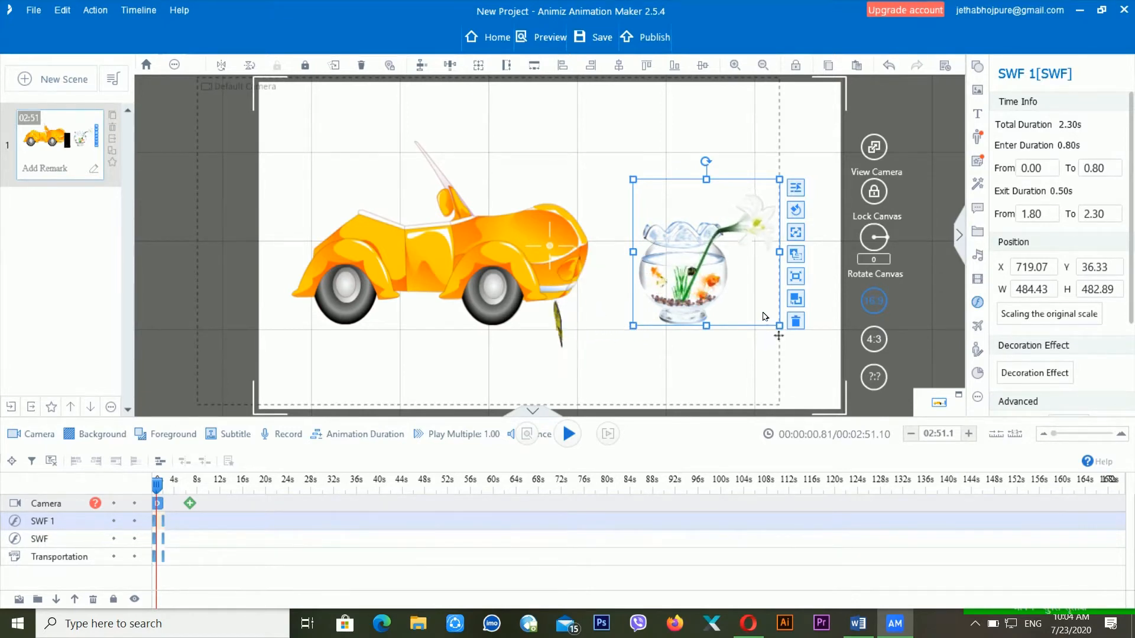
- Delete the fishbowl and yellow fish animations, leaving only the yellow car
{"action": "key", "text": "Delete"}
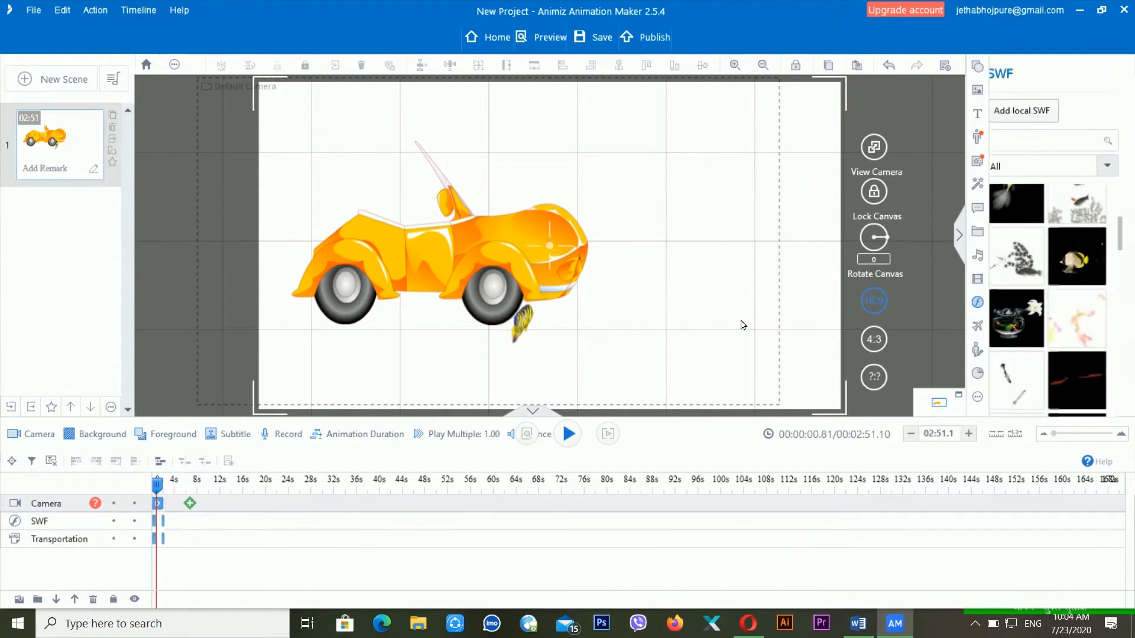
{"action": "left_click", "coordinate": [546, 326]}
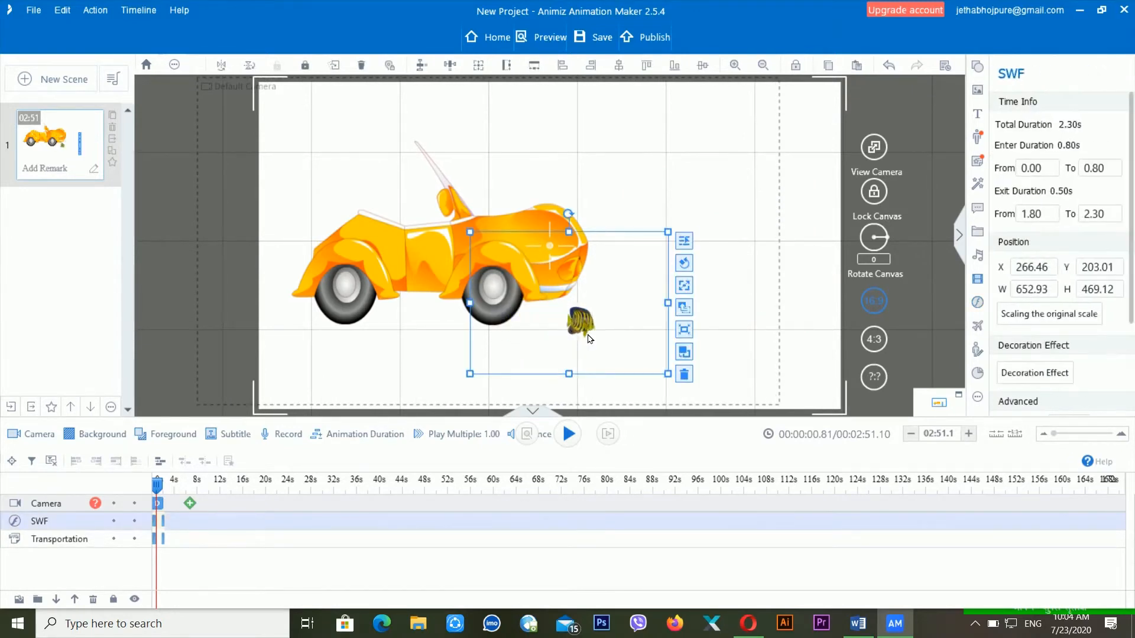
{"action": "key", "text": "Delete"}
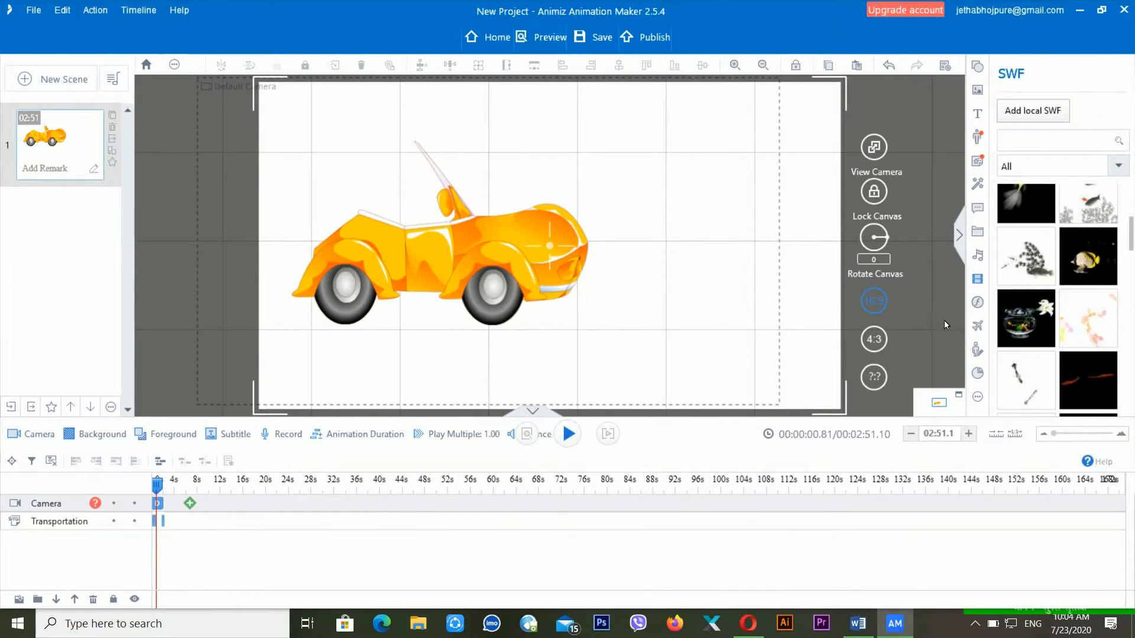
{"action": "left_click", "coordinate": [981, 333]}
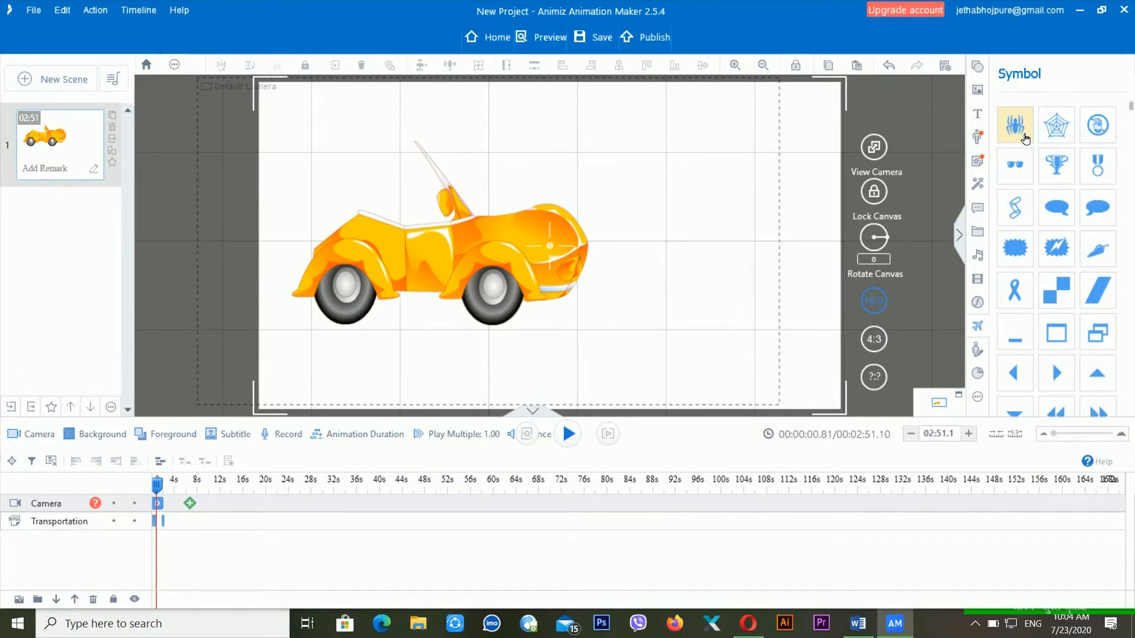
- Add a spider symbol, enlarge it, fill it red, move it over the car, then show Actors
{"action": "left_click", "coordinate": [1025, 139]}
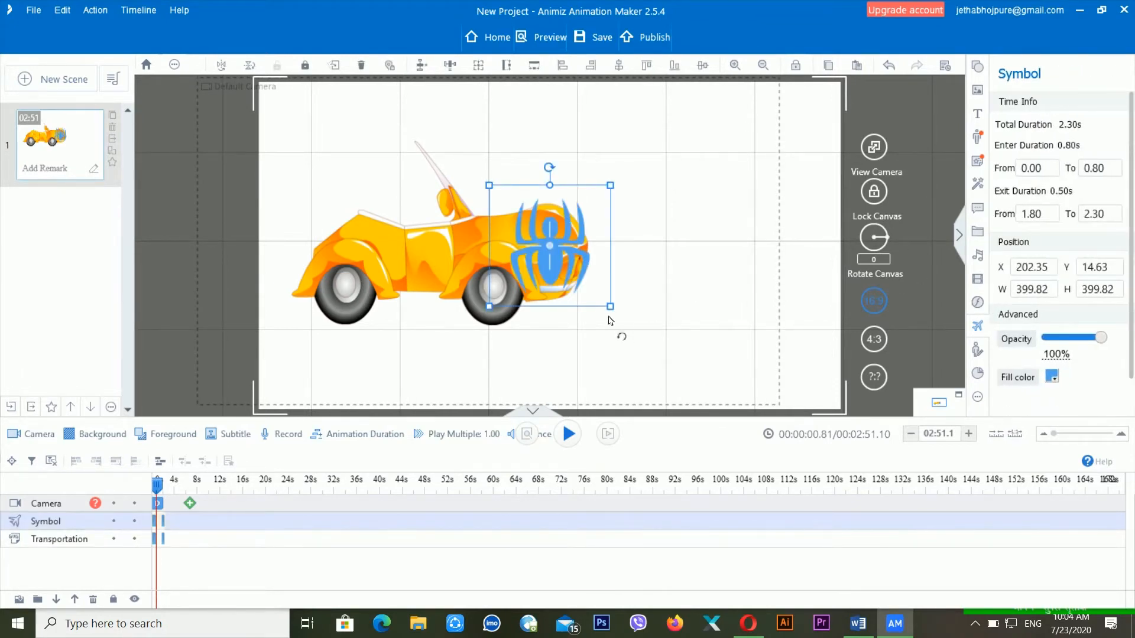
{"action": "left_click_drag", "start_coordinate": [611, 307], "coordinate": [679, 379]}
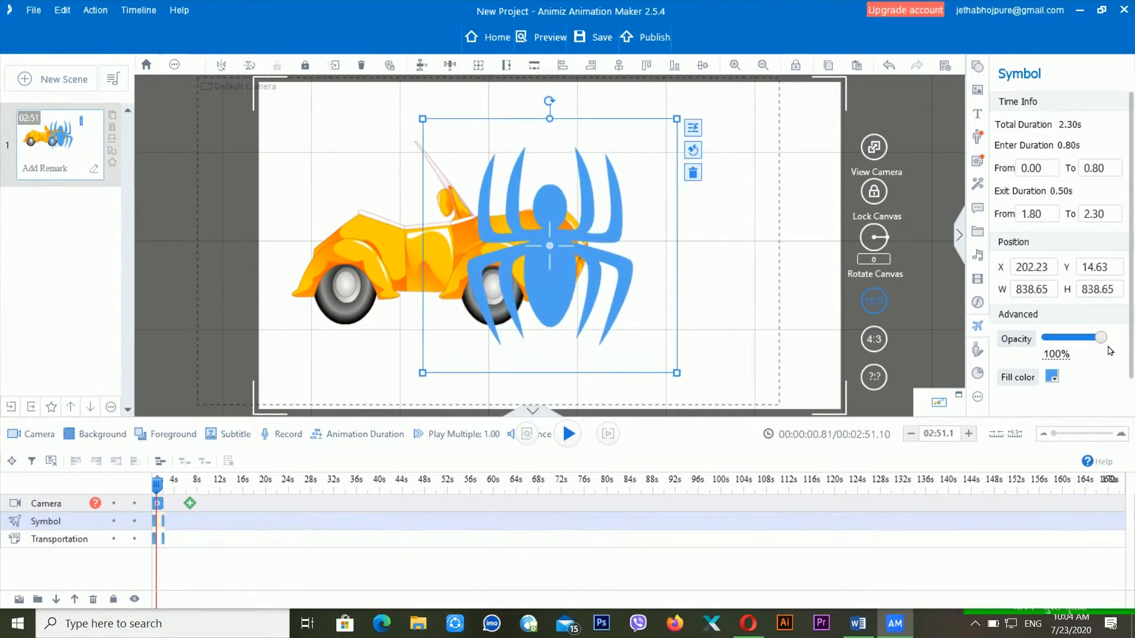
{"action": "left_click", "coordinate": [1057, 376]}
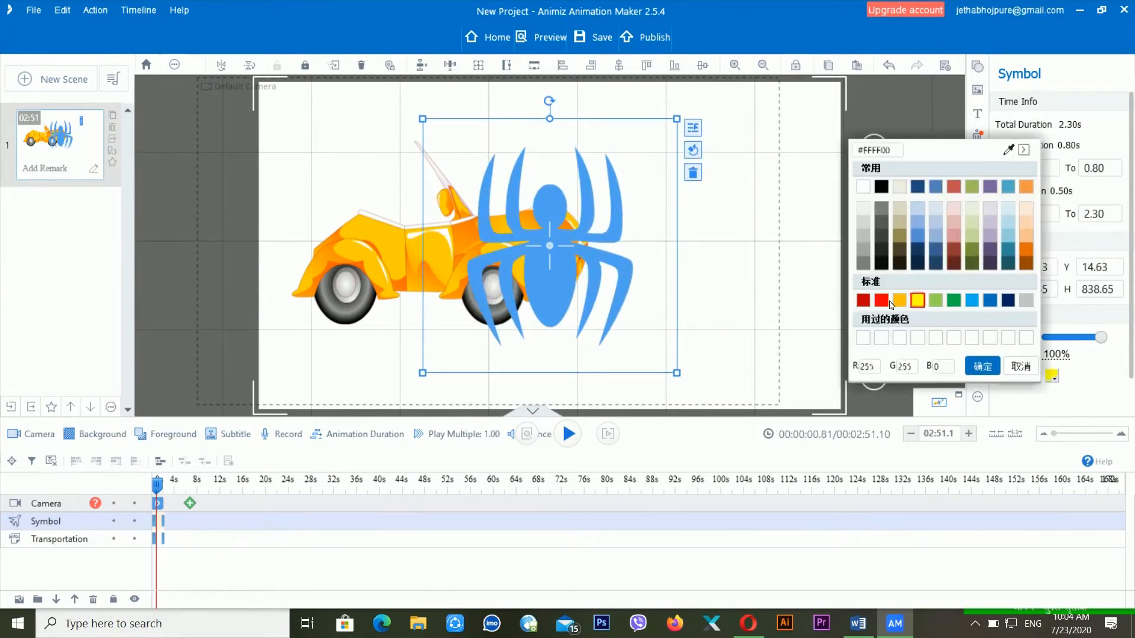
{"action": "left_click", "coordinate": [881, 300]}
{"action": "left_click", "coordinate": [885, 303]}
{"action": "left_click_drag", "start_coordinate": [576, 241], "coordinate": [477, 239]}
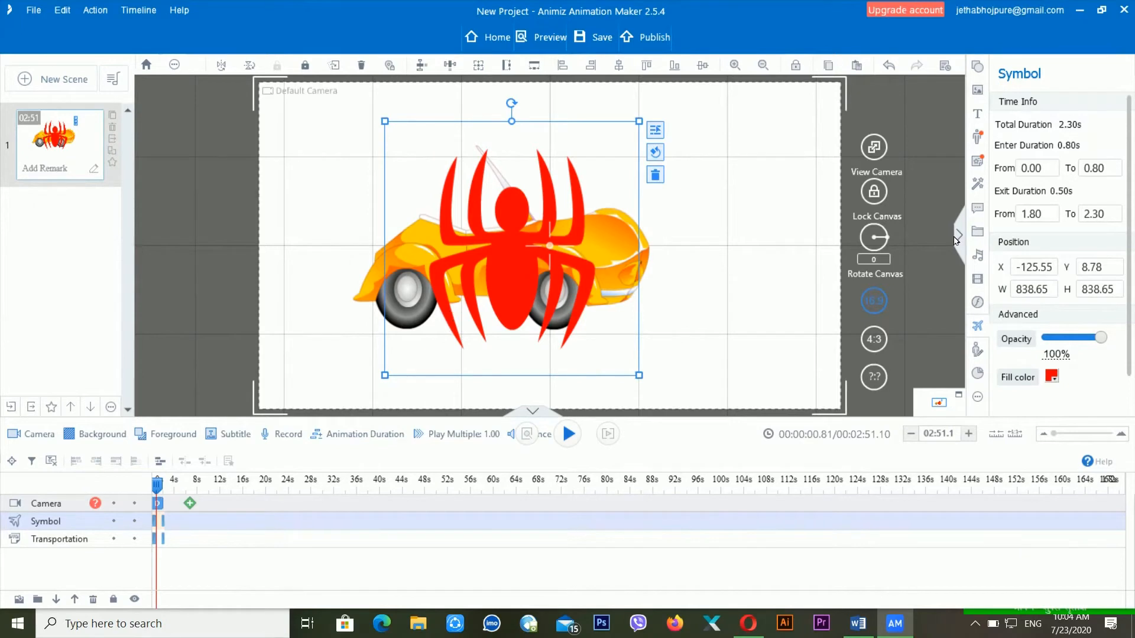
{"action": "left_click", "coordinate": [978, 351]}
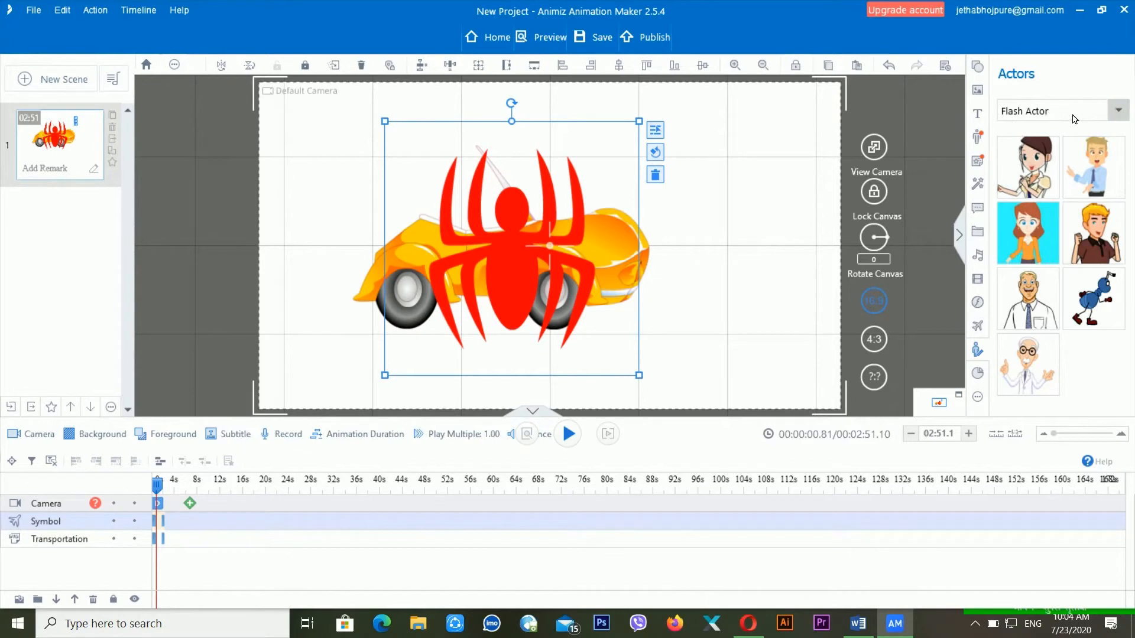
{"action": "left_click", "coordinate": [1119, 114]}
- Delete the spider's Symbol layer, then move the trial character down and delete it too
{"action": "right_click", "coordinate": [72, 523]}
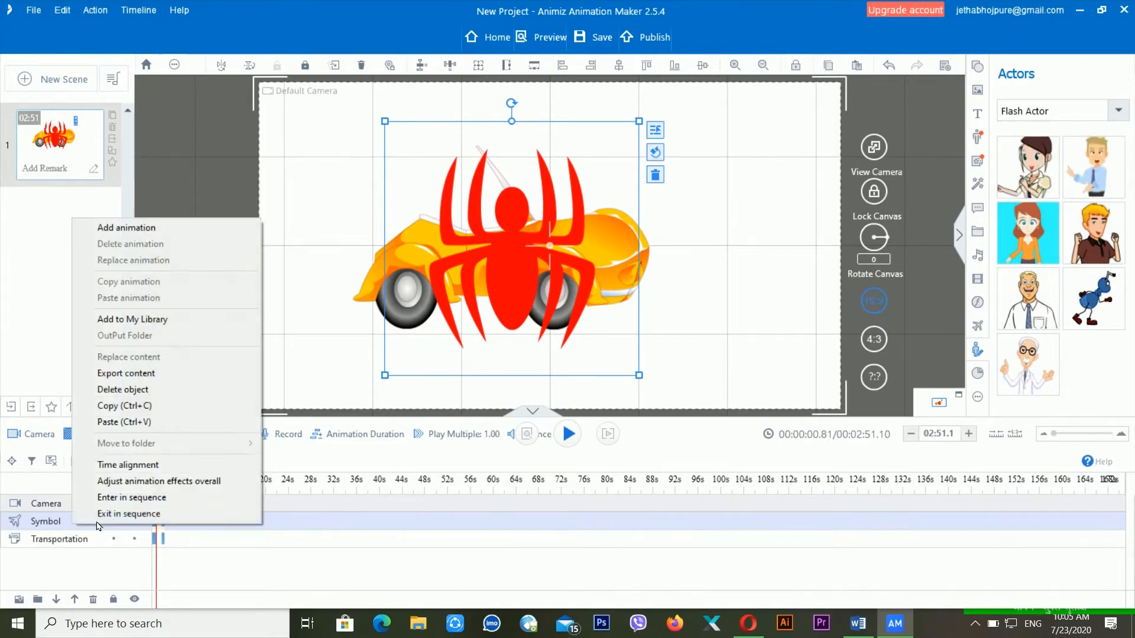
{"action": "left_click", "coordinate": [183, 399]}
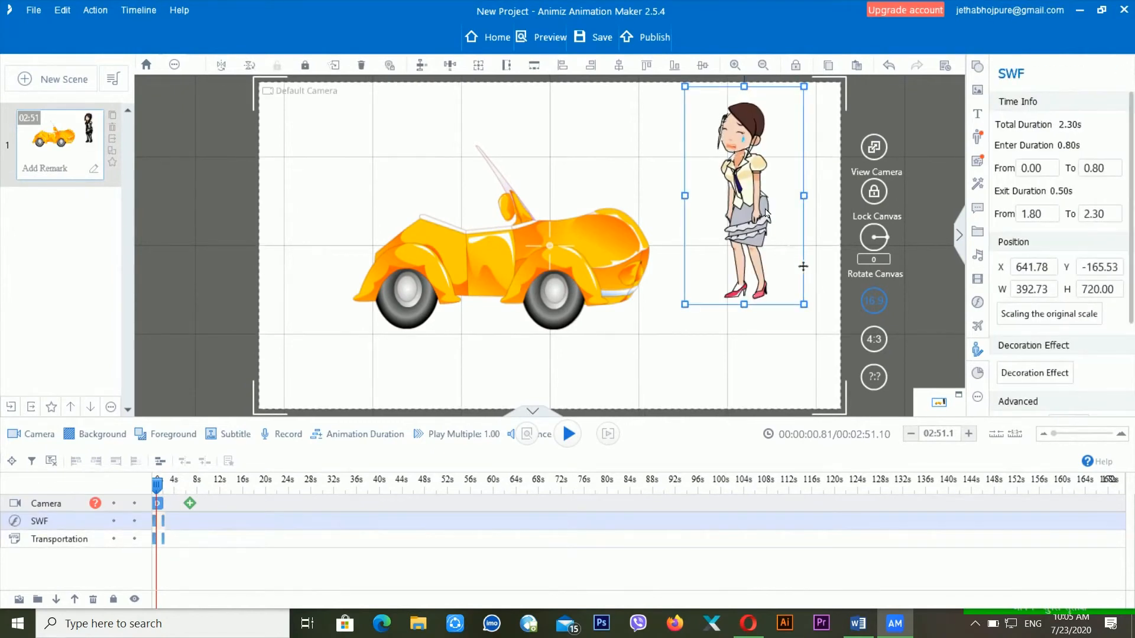
{"action": "left_click_drag", "start_coordinate": [752, 210], "coordinate": [740, 264]}
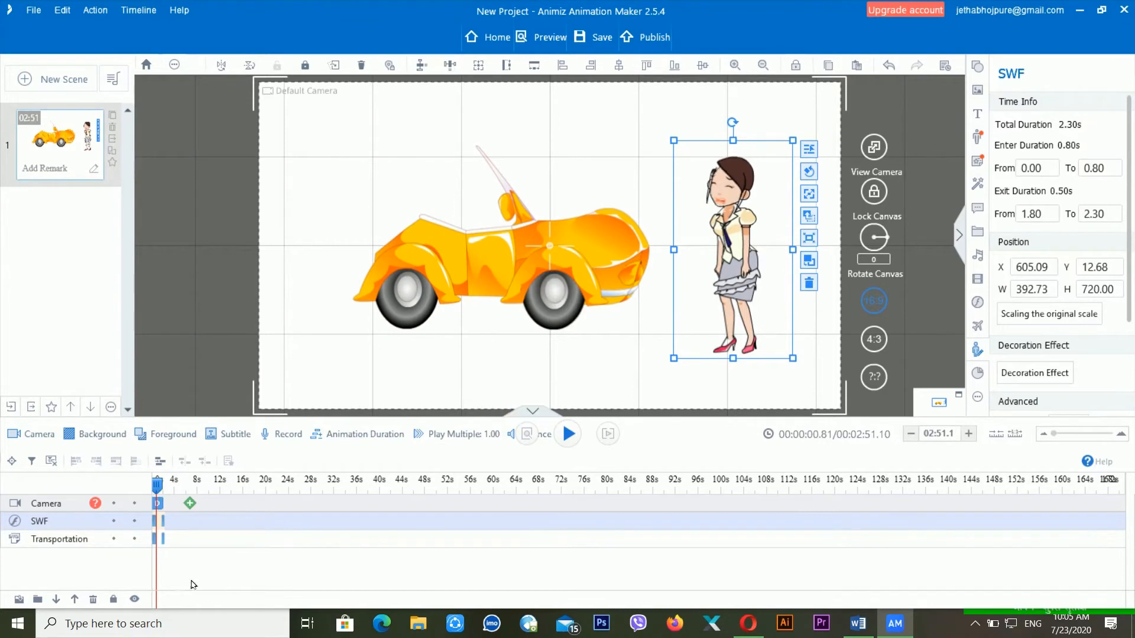
{"action": "right_click", "coordinate": [70, 519]}
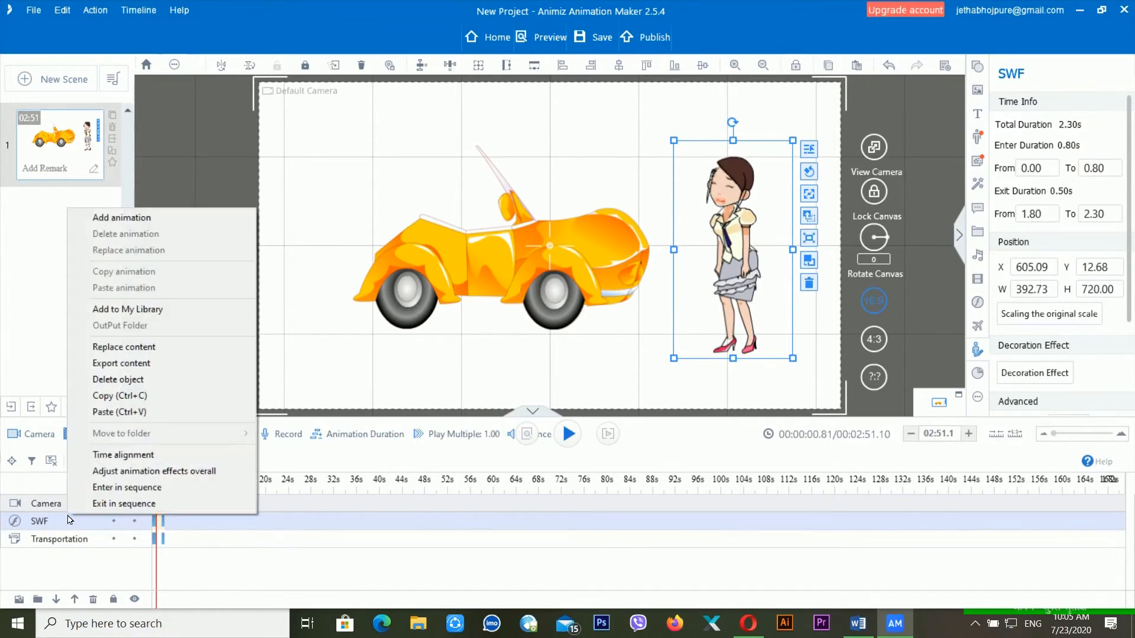
{"action": "left_click", "coordinate": [149, 380]}
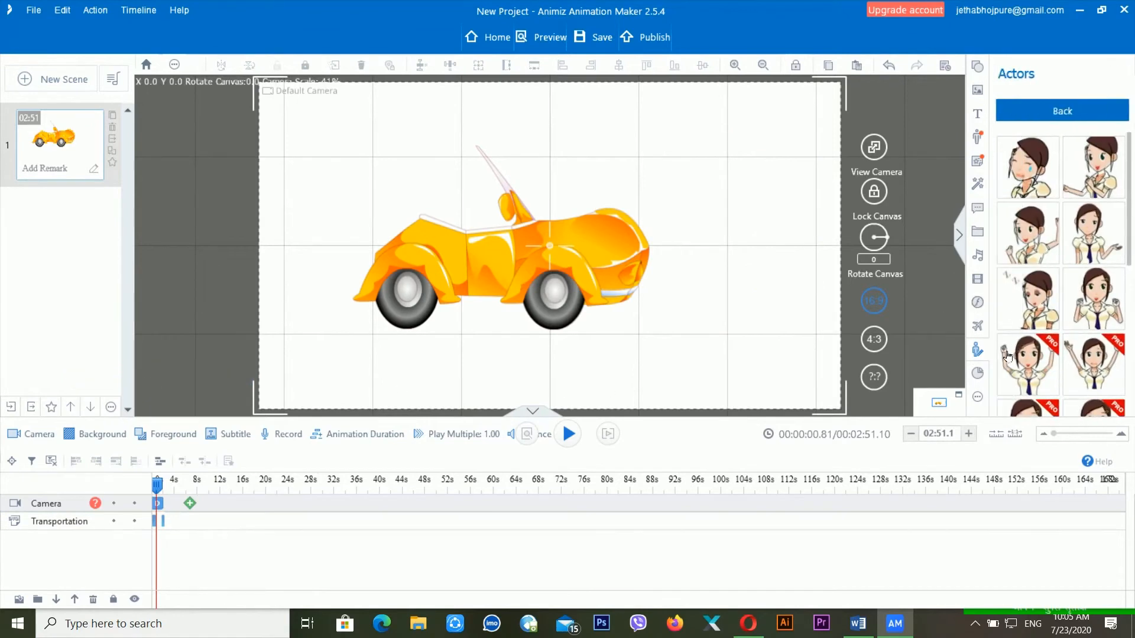
- Add a pie and bar chart, enlarging the pie chart over the car's left side
{"action": "left_click", "coordinate": [977, 374]}
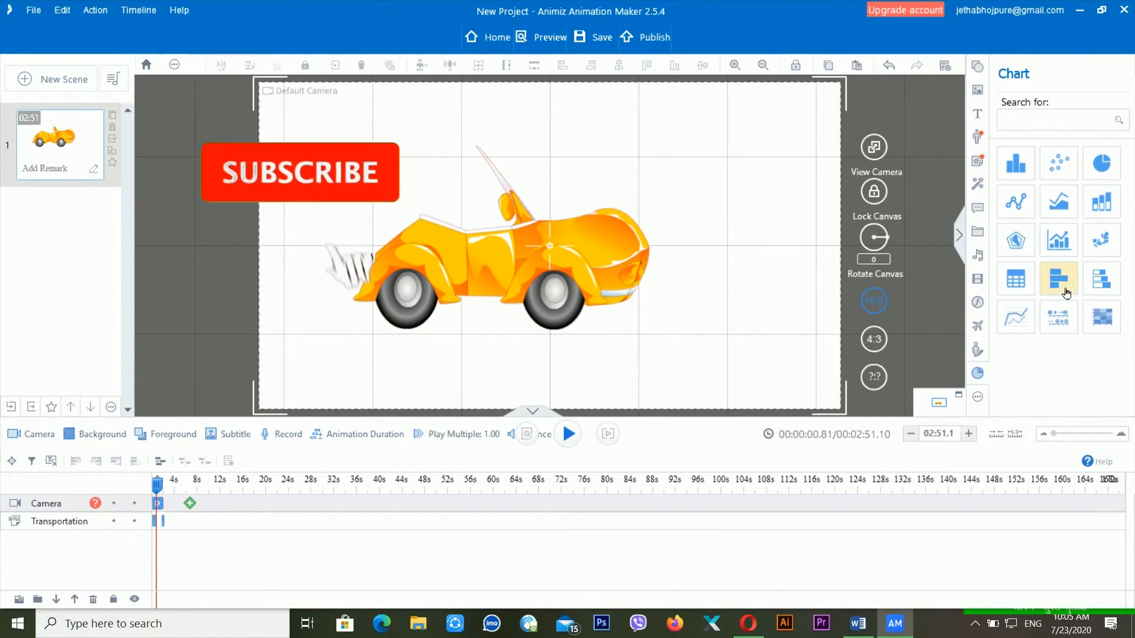
{"action": "left_click", "coordinate": [1029, 177]}
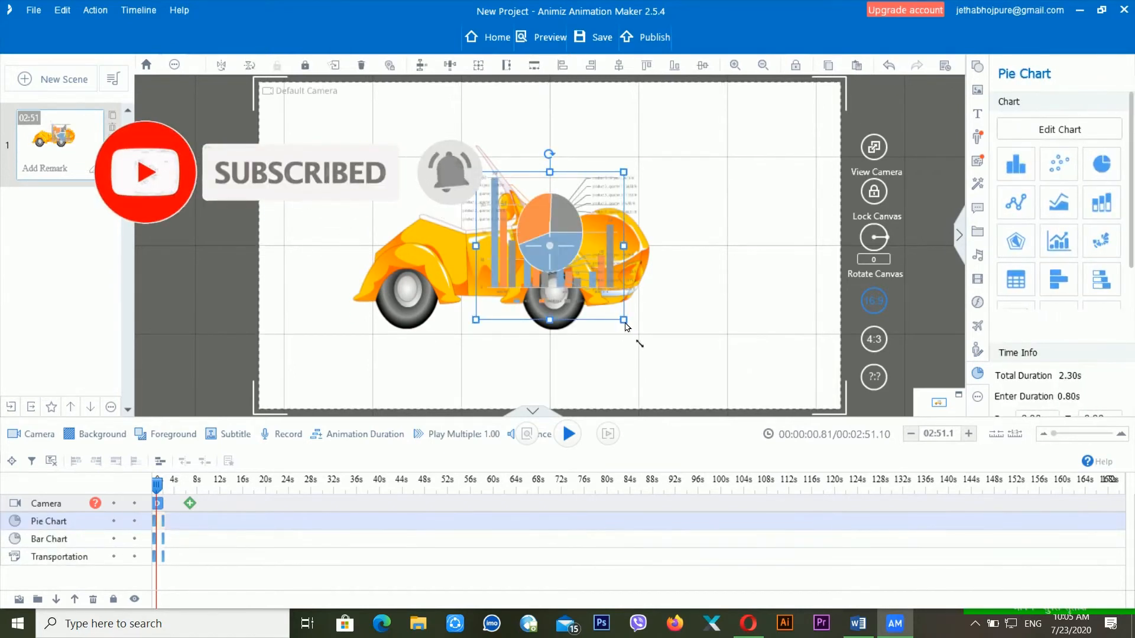
{"action": "left_click_drag", "start_coordinate": [625, 324], "coordinate": [689, 407]}
{"action": "left_click_drag", "start_coordinate": [637, 294], "coordinate": [431, 288]}
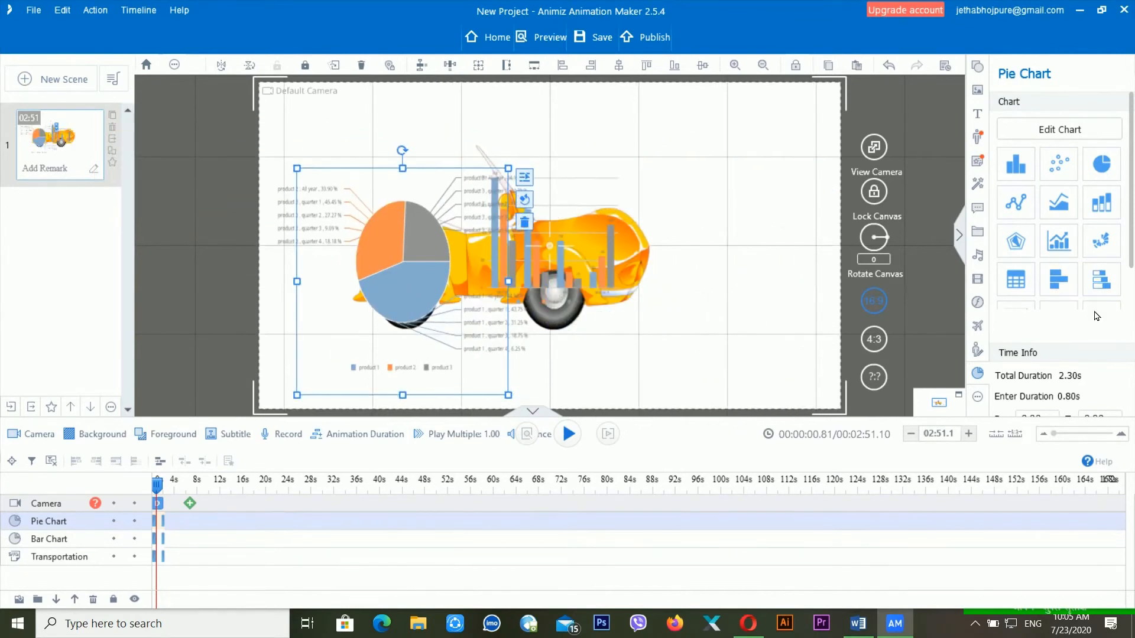
{"action": "scroll", "coordinate": [1097, 316], "scroll_direction": "down", "scroll_amount": 2}
{"action": "scroll", "coordinate": [1099, 319], "scroll_direction": "down", "scroll_amount": 3}
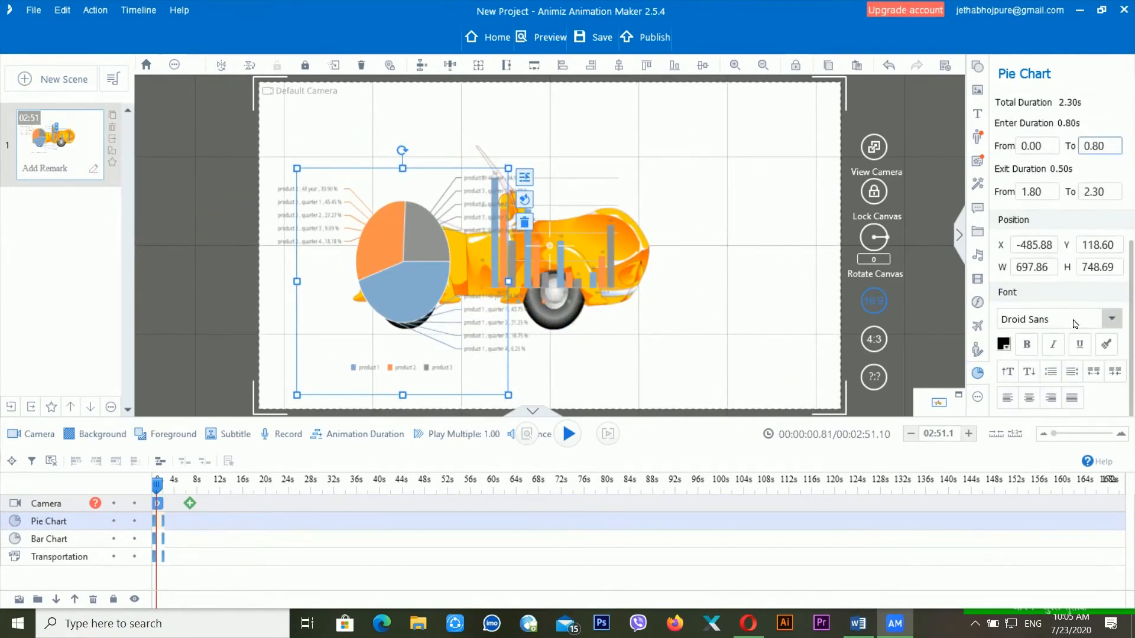
- Make the pie chart labels red and copy that formatting to the bar chart
{"action": "left_click", "coordinate": [1008, 350]}
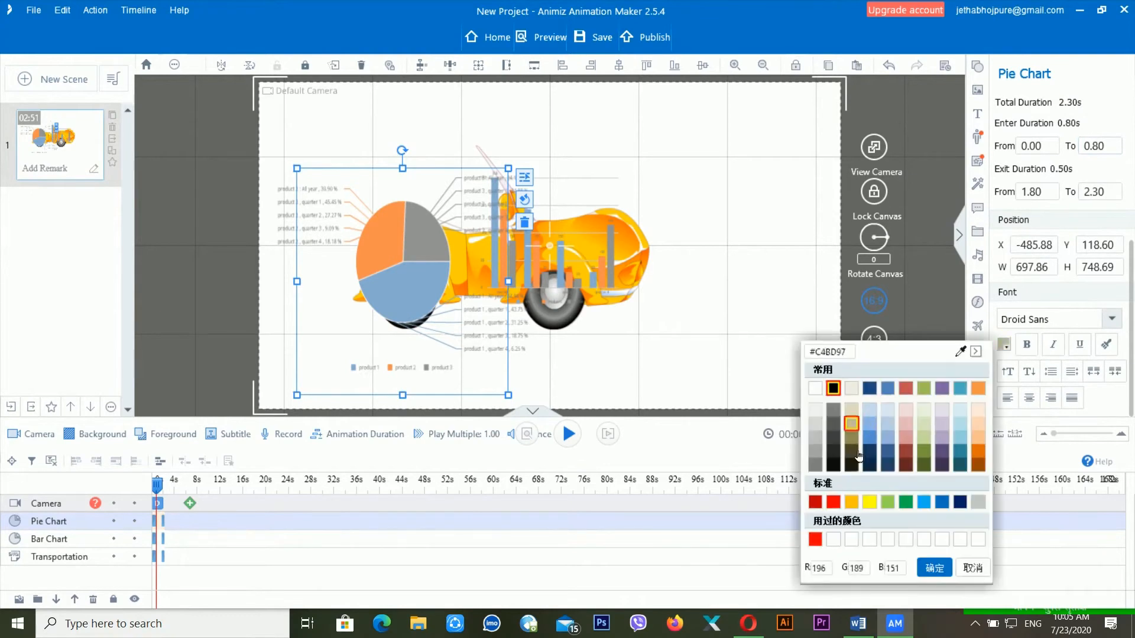
{"action": "left_click", "coordinate": [835, 504]}
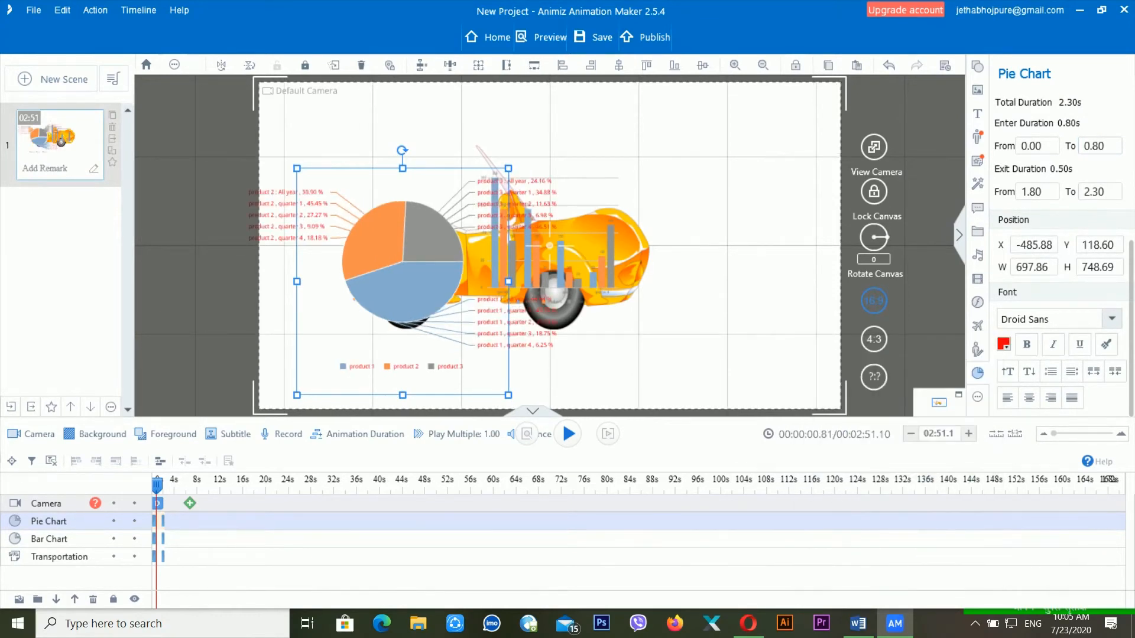
{"action": "left_click", "coordinate": [1106, 344]}
{"action": "mouse_move", "coordinate": [552, 274]}
{"action": "left_mouse_down"}
{"action": "mouse_move", "coordinate": [553, 323]}
{"action": "mouse_move", "coordinate": [737, 222]}
{"action": "left_mouse_up"}
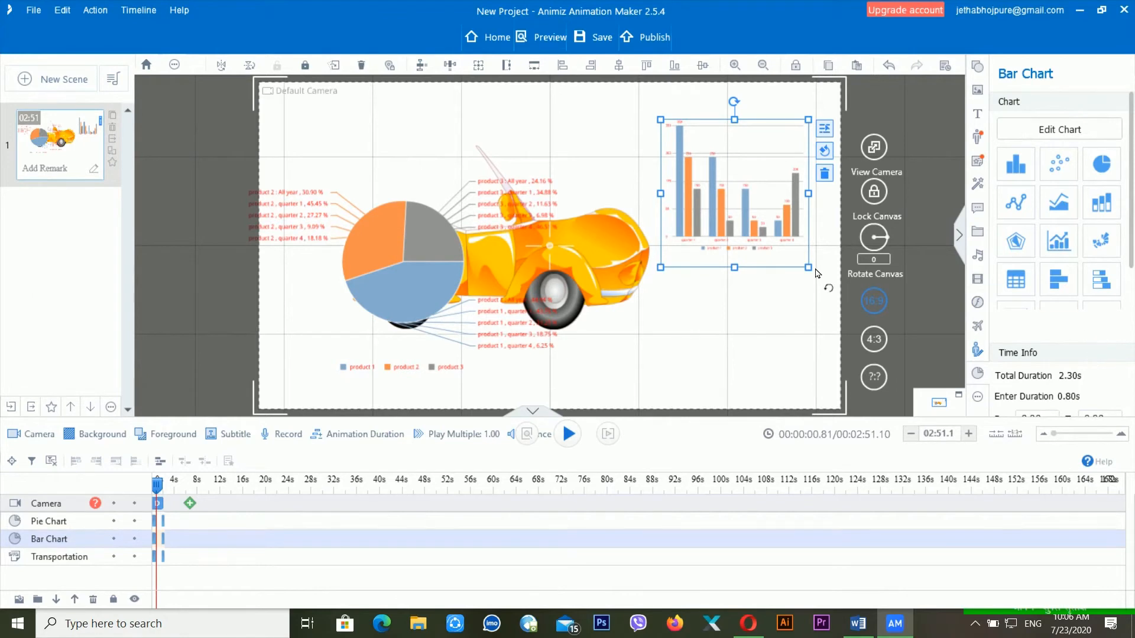
- Delete the bar chart and then the pie chart
{"action": "key", "text": "Delete"}
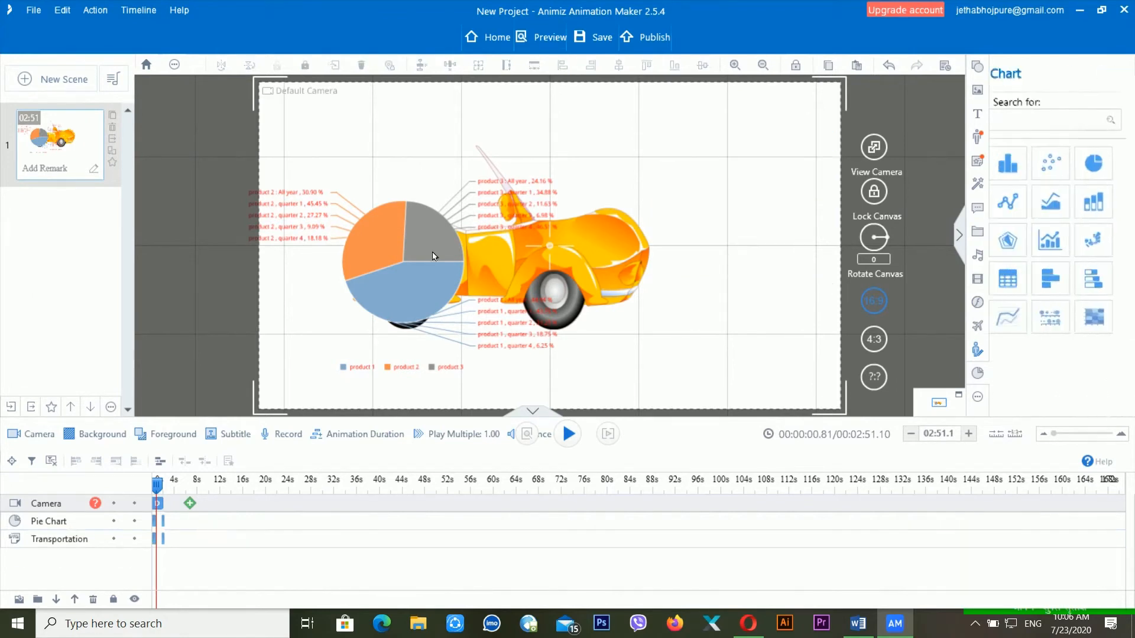
{"action": "left_click", "coordinate": [414, 260]}
{"action": "key", "text": "Delete"}
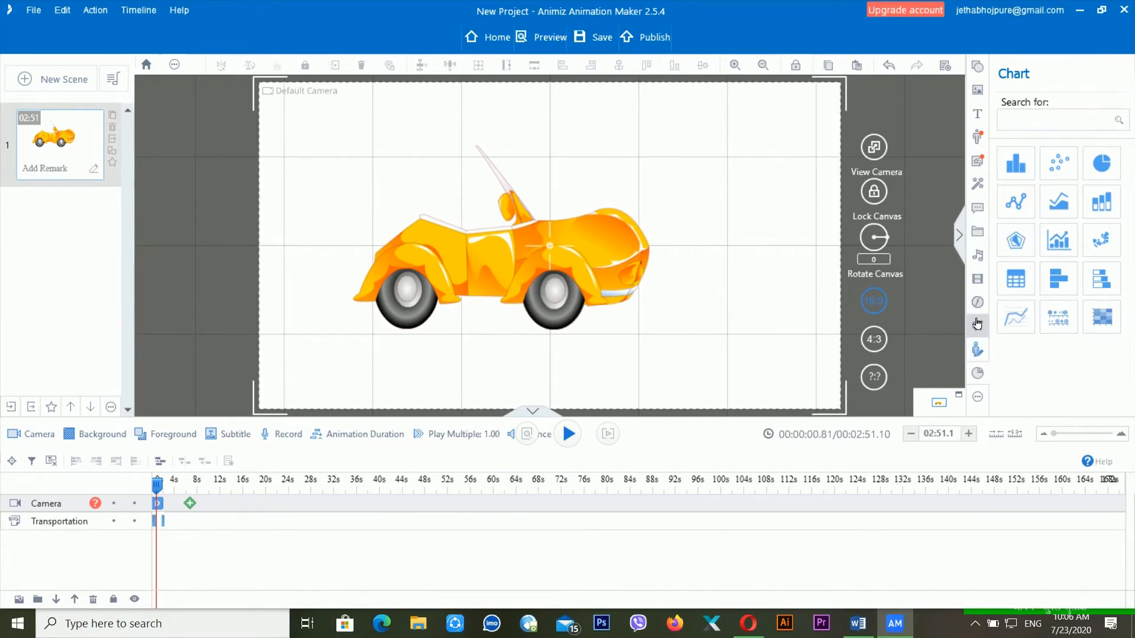
- Start a new formula and insert a 1x2 matrix containing a and b
{"action": "left_click", "coordinate": [980, 402]}
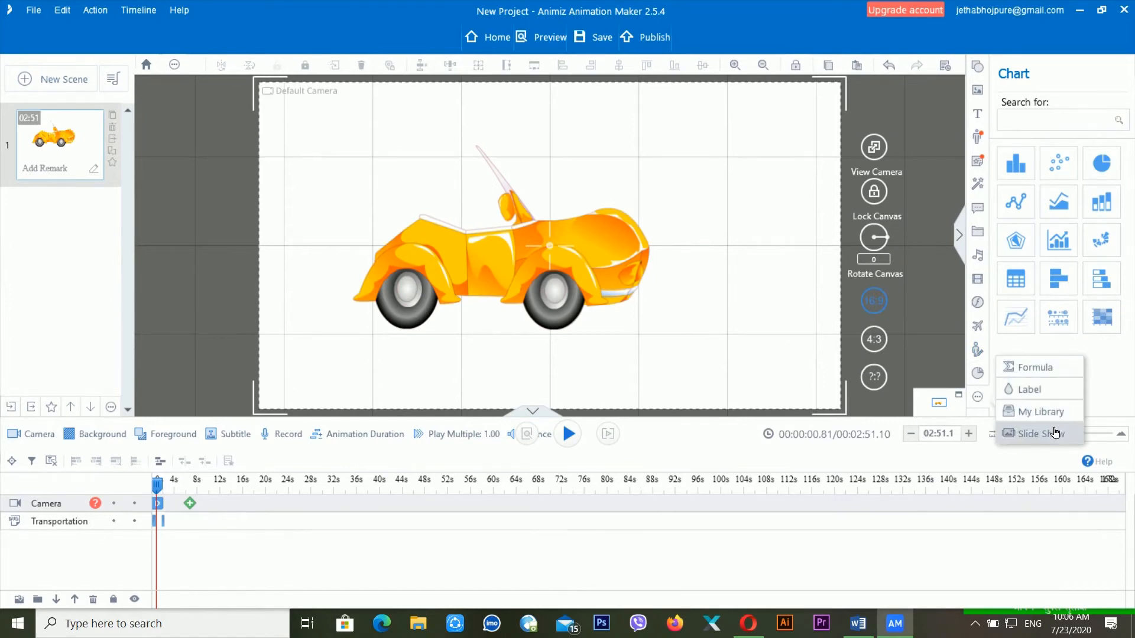
{"action": "left_click", "coordinate": [1047, 377]}
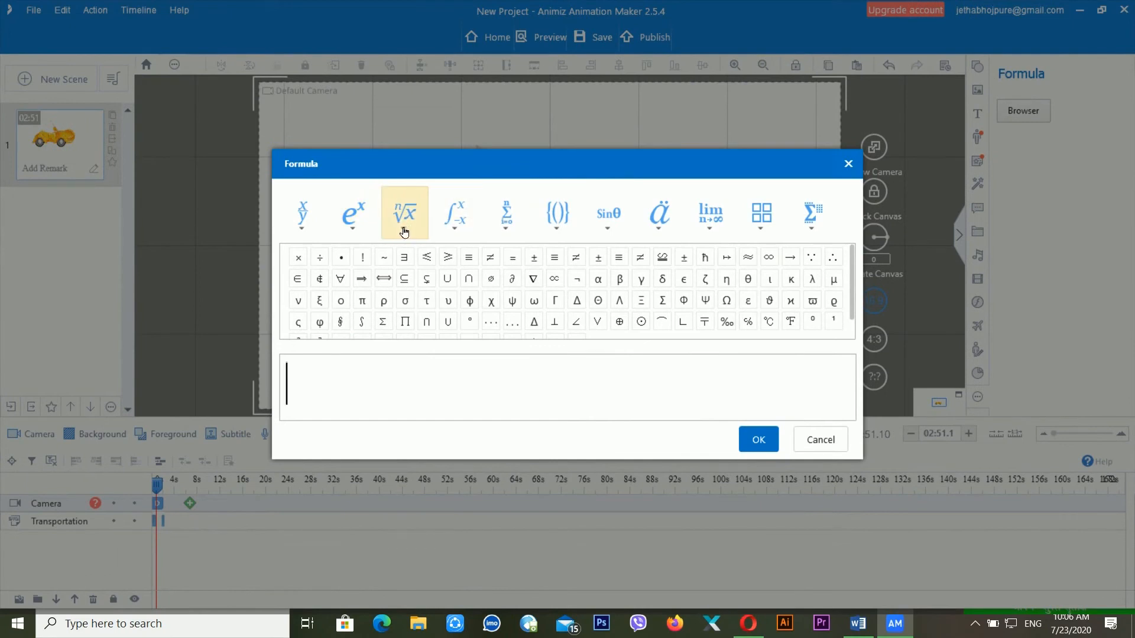
{"action": "left_click", "coordinate": [405, 232]}
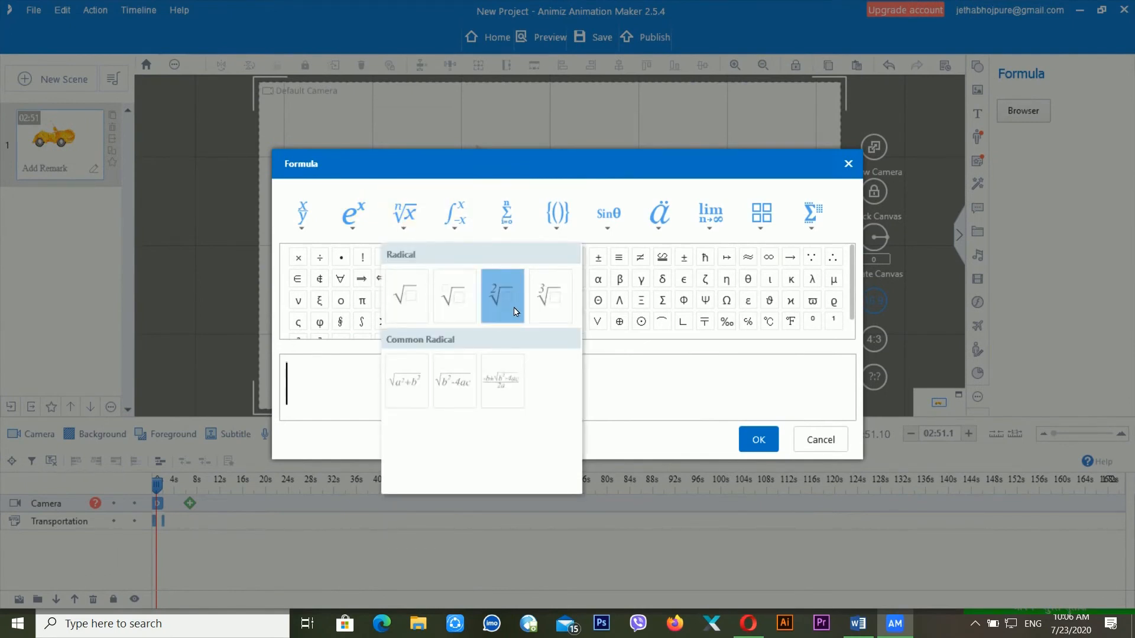
{"action": "left_click", "coordinate": [618, 383]}
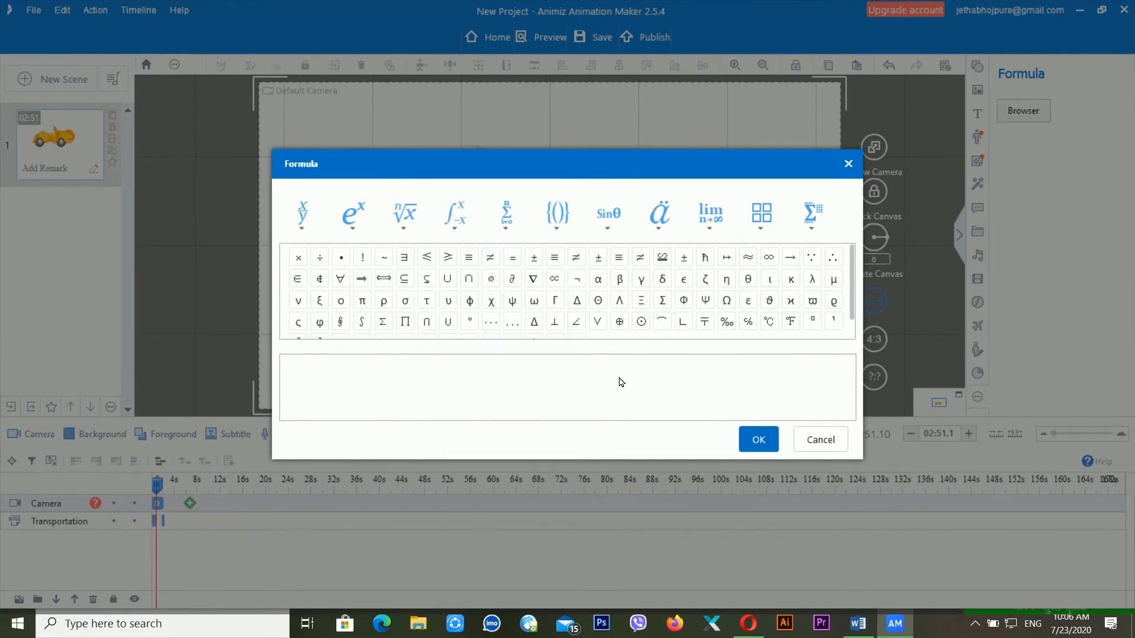
{"action": "left_click", "coordinate": [463, 239]}
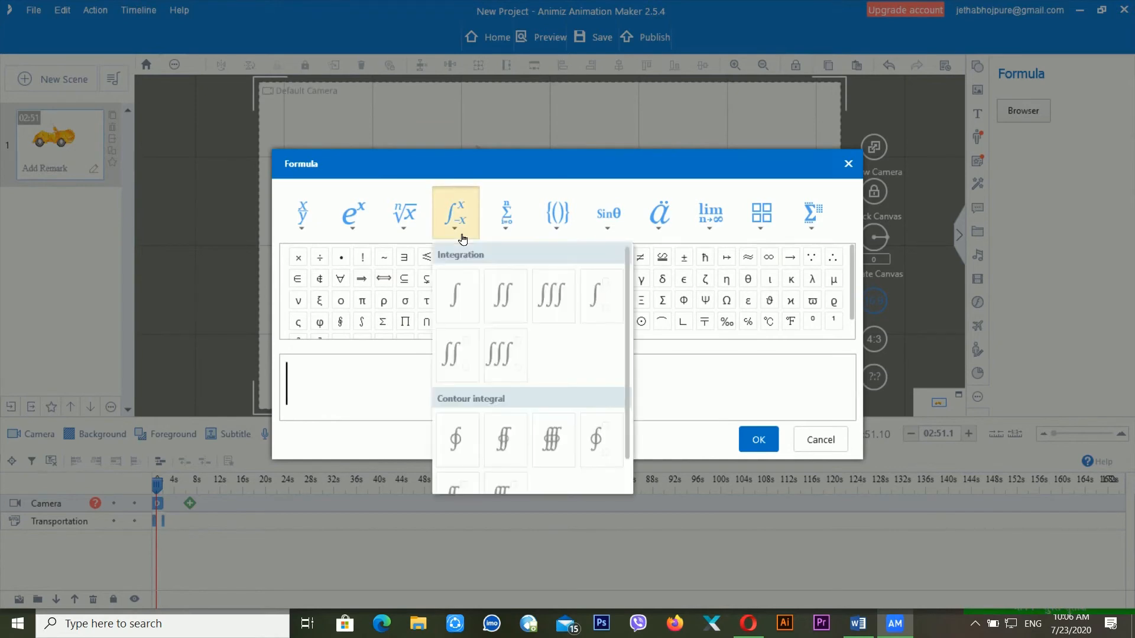
{"action": "left_click", "coordinate": [768, 239]}
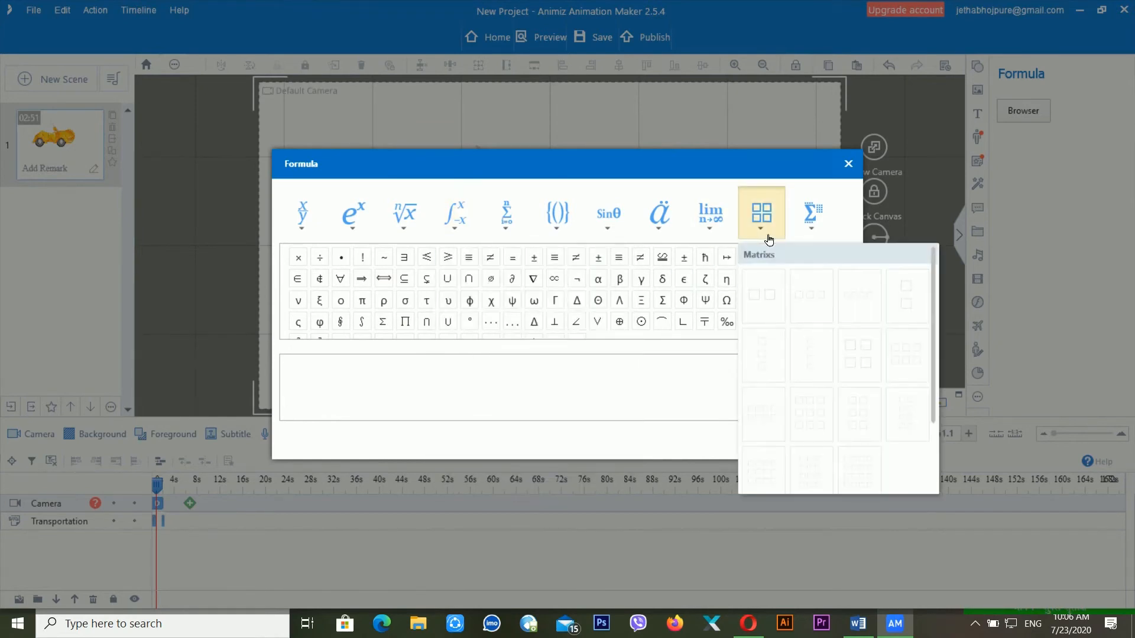
{"action": "left_click", "coordinate": [760, 299]}
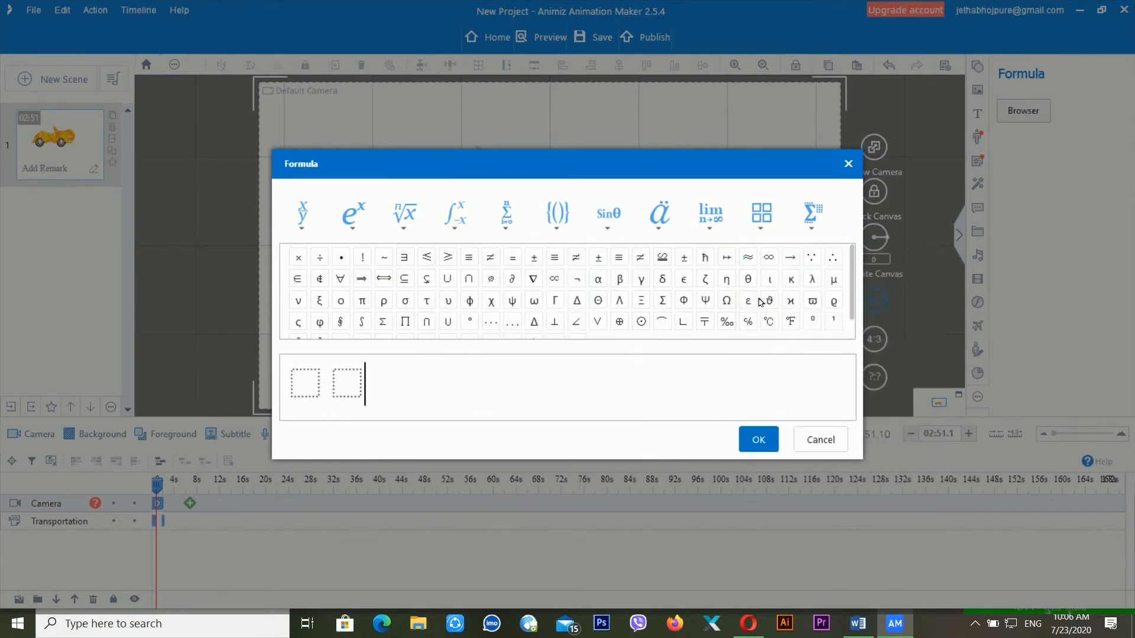
{"action": "left_click", "coordinate": [303, 395]}
{"action": "type", "text": "a"}
{"action": "left_click", "coordinate": [347, 384]}
{"action": "type", "text": "b"}
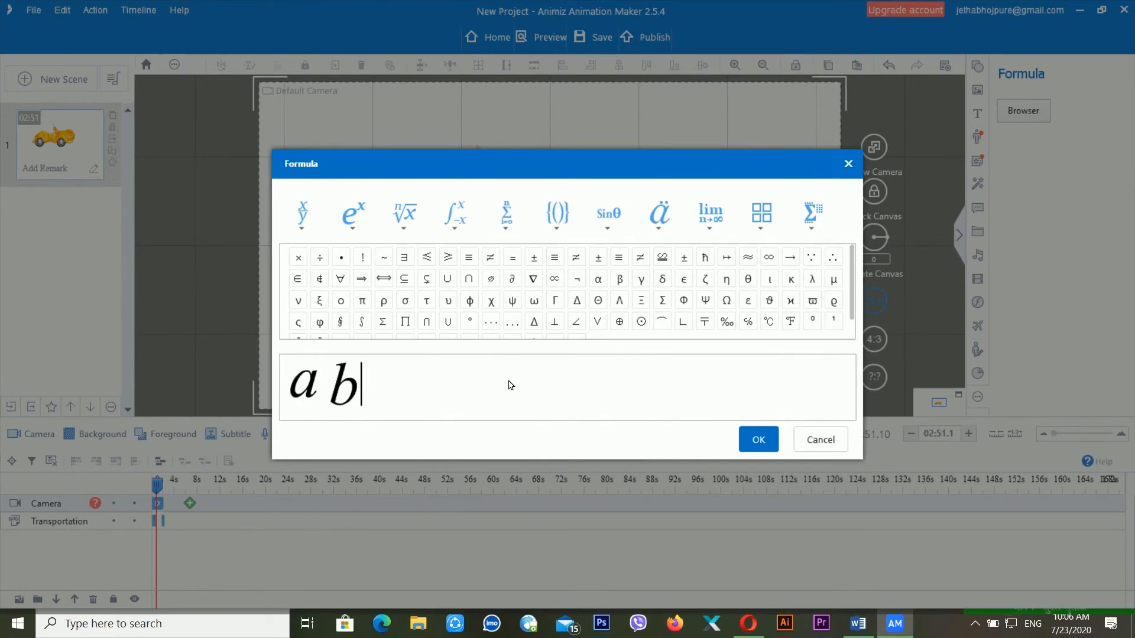
- Append a fraction after the matrix and set it to a/b
{"action": "left_click", "coordinate": [507, 214]}
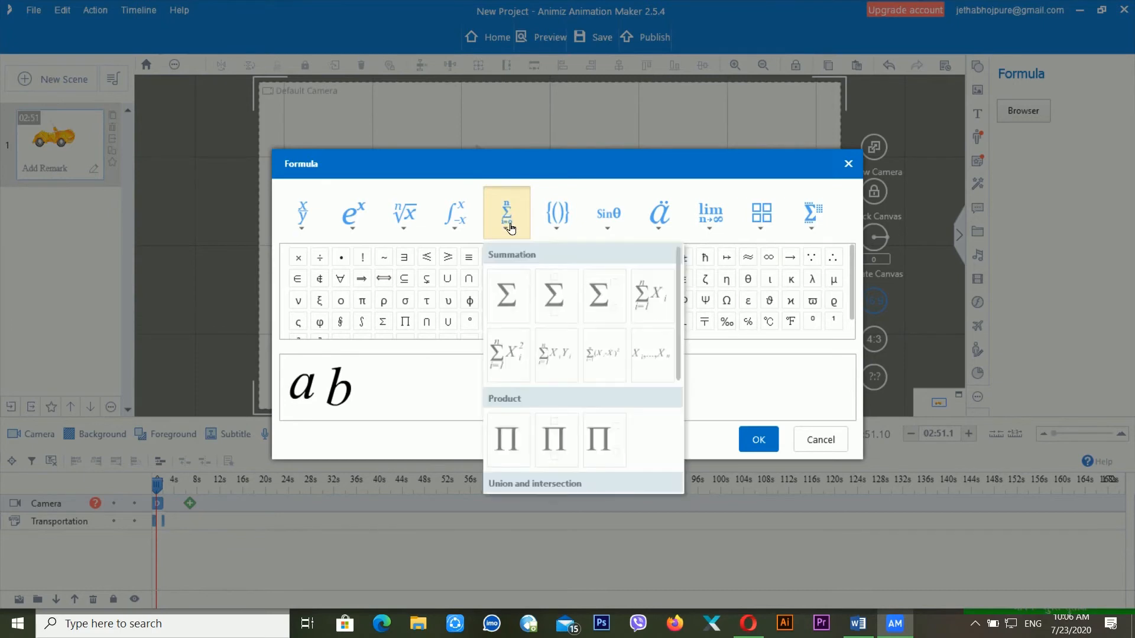
{"action": "left_click", "coordinate": [301, 219]}
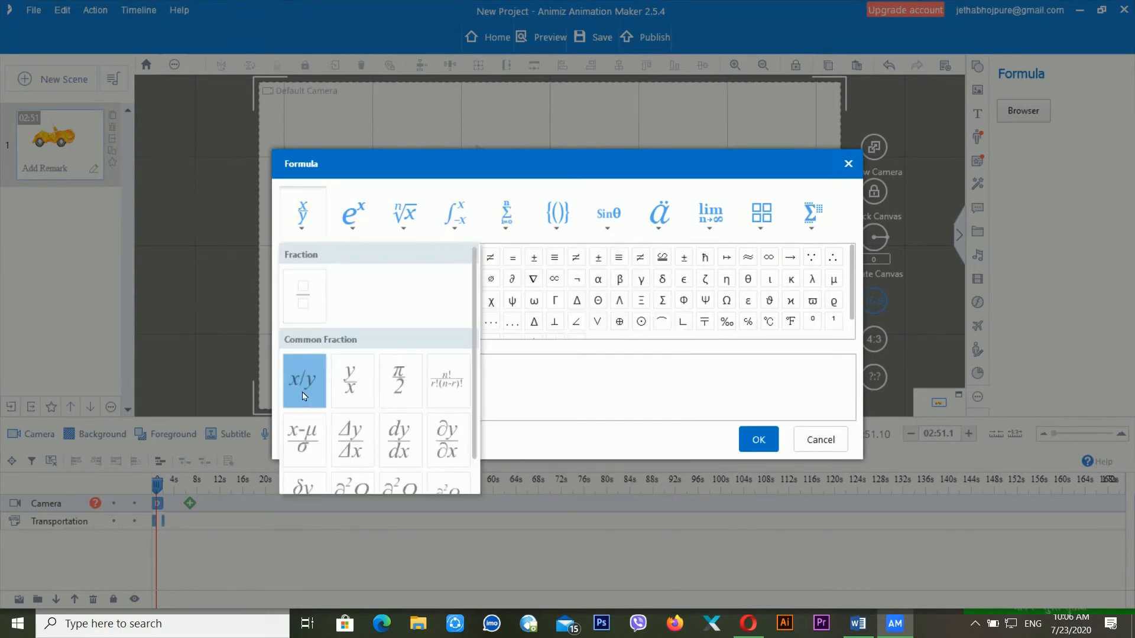
{"action": "left_click", "coordinate": [353, 380]}
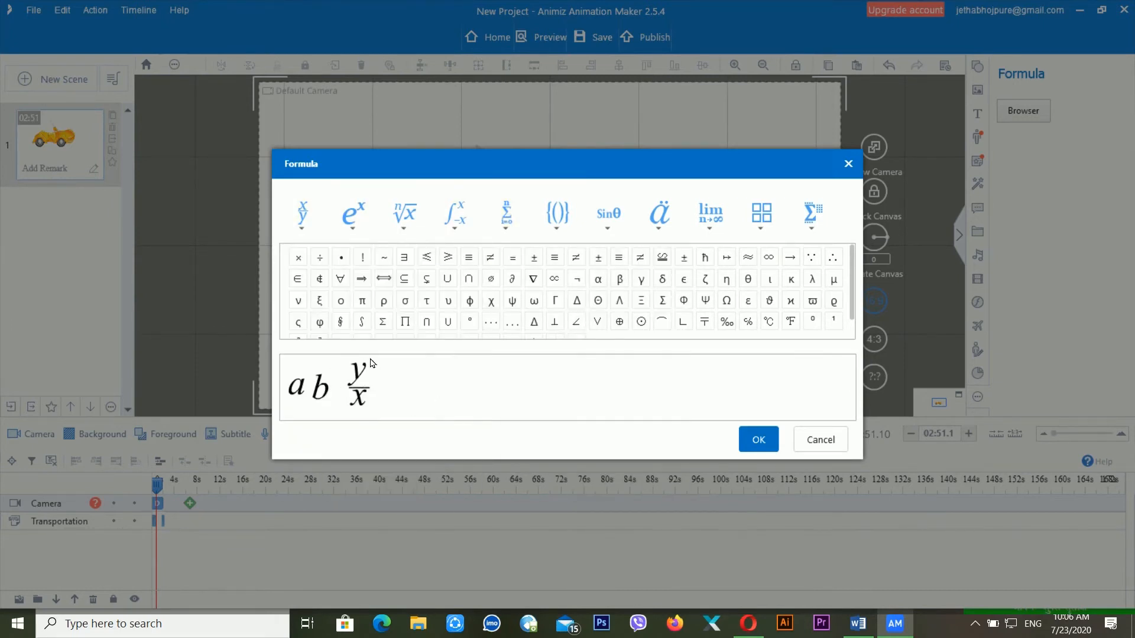
{"action": "key", "text": "BackSpace"}
{"action": "type", "text": "a"}
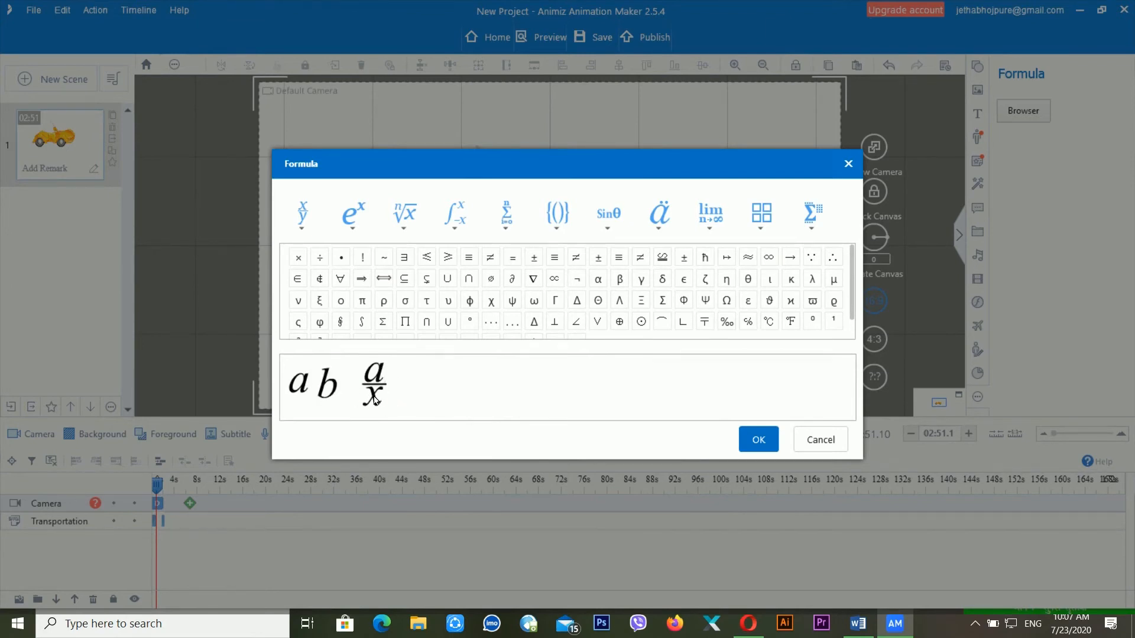
{"action": "key", "text": "Delete"}
{"action": "type", "text": "b"}
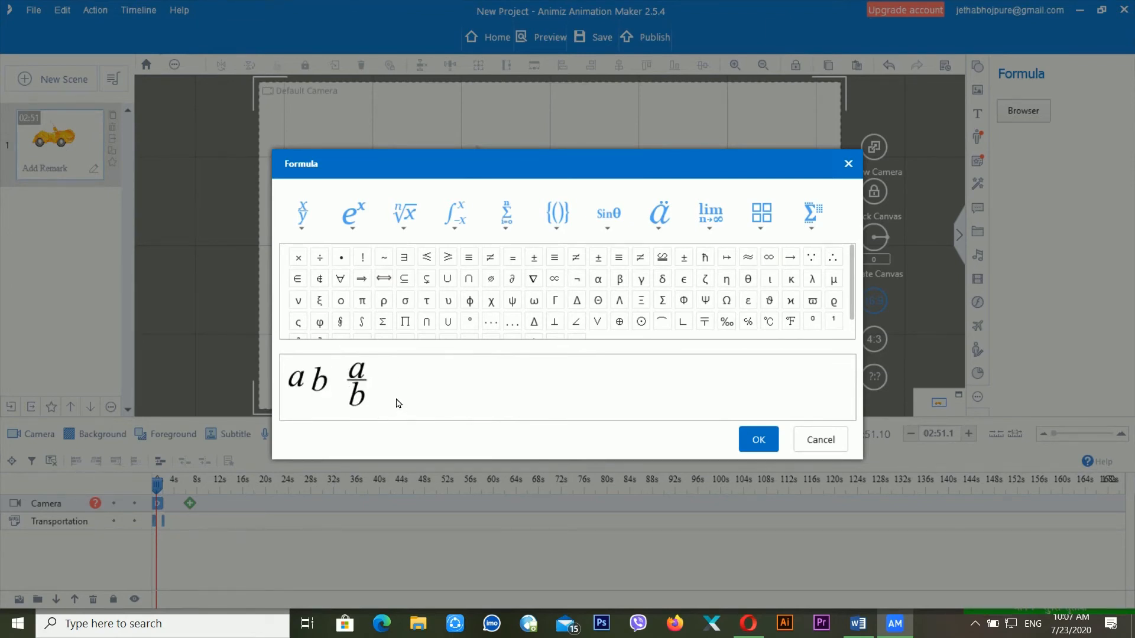
- Place the formula on the canvas, enlarge it, and return the playhead to the start
{"action": "left_click", "coordinate": [758, 439]}
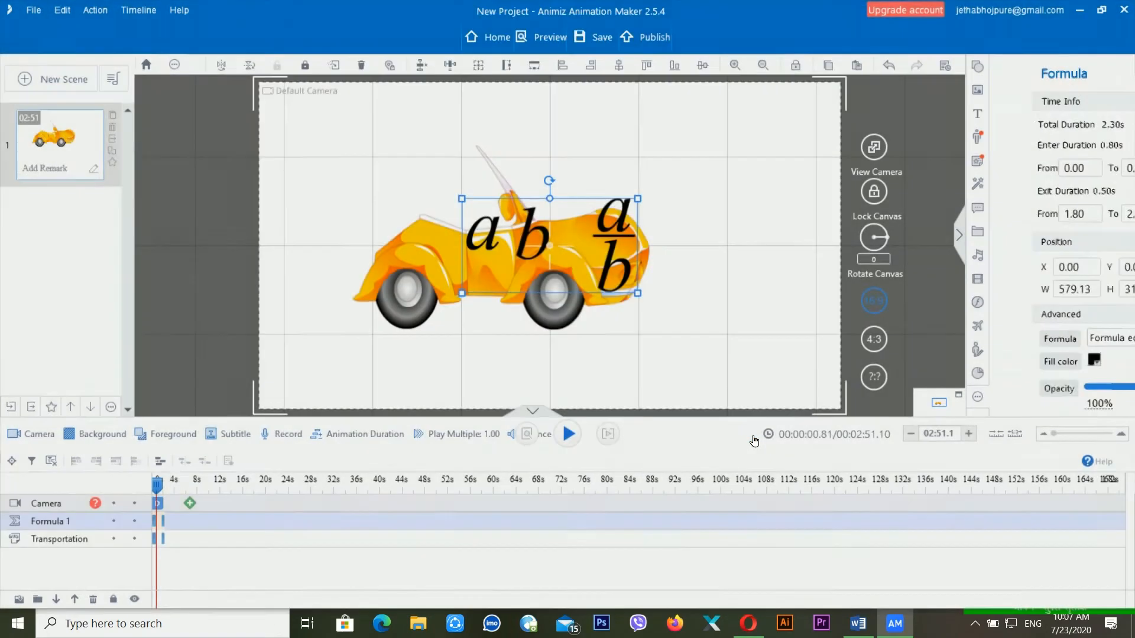
{"action": "left_click_drag", "start_coordinate": [639, 296], "coordinate": [672, 340]}
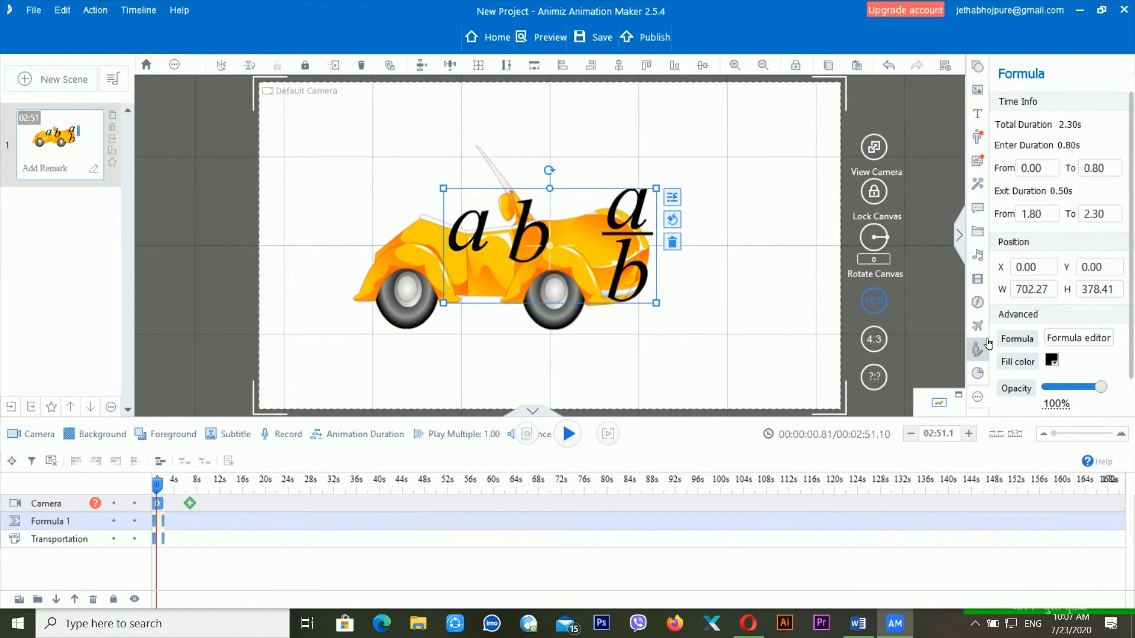
{"action": "left_click", "coordinate": [162, 484]}
{"action": "left_click_drag", "start_coordinate": [160, 488], "coordinate": [151, 490]}
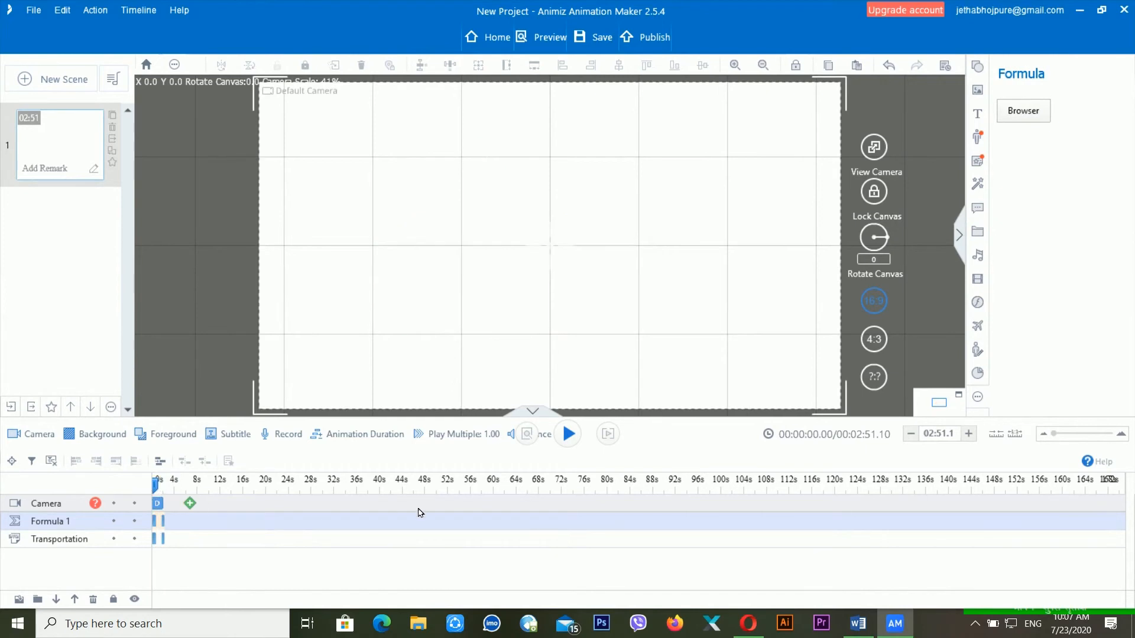
{"action": "left_click", "coordinate": [157, 485]}
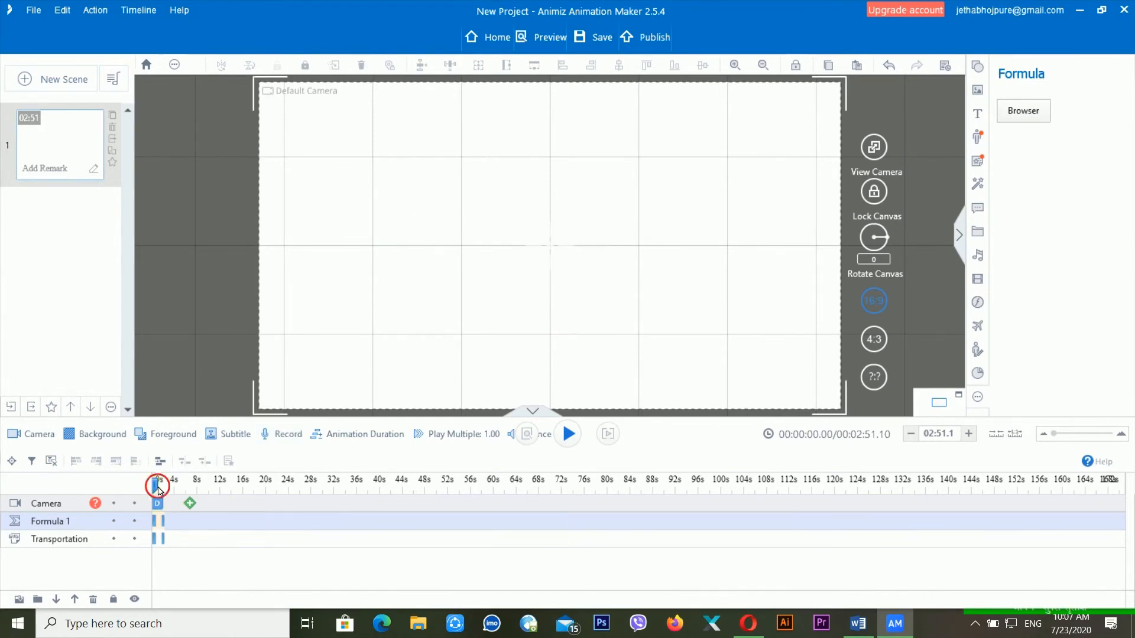
- Browse Label elements and My Library (Image, then All filter), ending on the Slide Show panel
{"action": "left_click", "coordinate": [978, 398]}
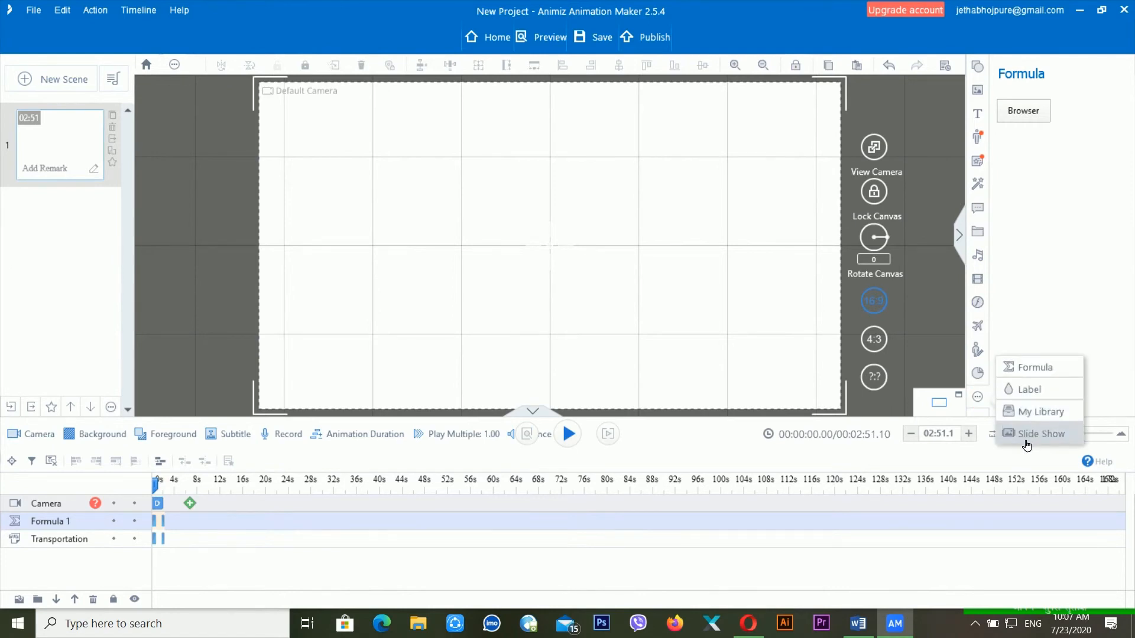
{"action": "left_click", "coordinate": [1039, 400]}
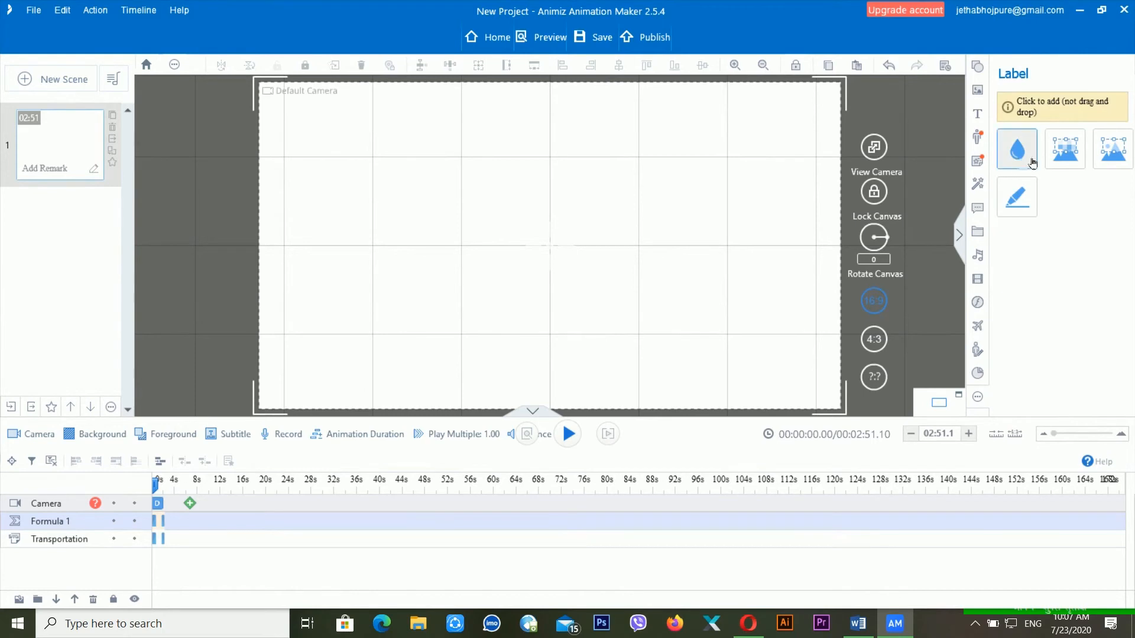
{"action": "left_click", "coordinate": [977, 396]}
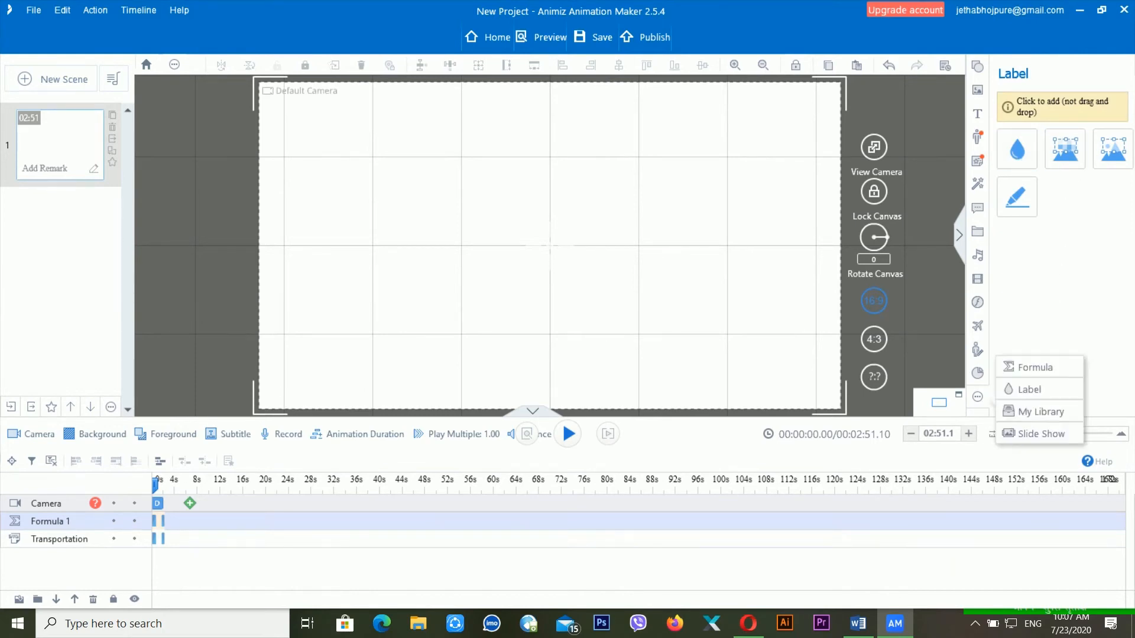
{"action": "left_click", "coordinate": [1040, 412]}
{"action": "mouse_move", "coordinate": [1044, 260]}
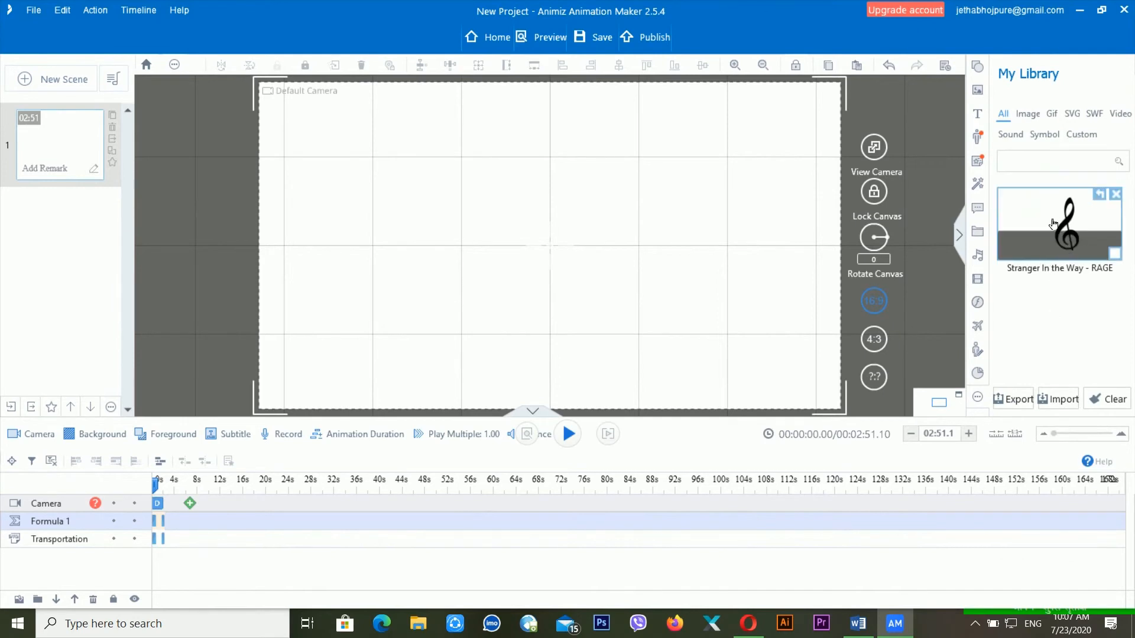
{"action": "left_click", "coordinate": [1026, 116]}
{"action": "left_click", "coordinate": [1003, 114]}
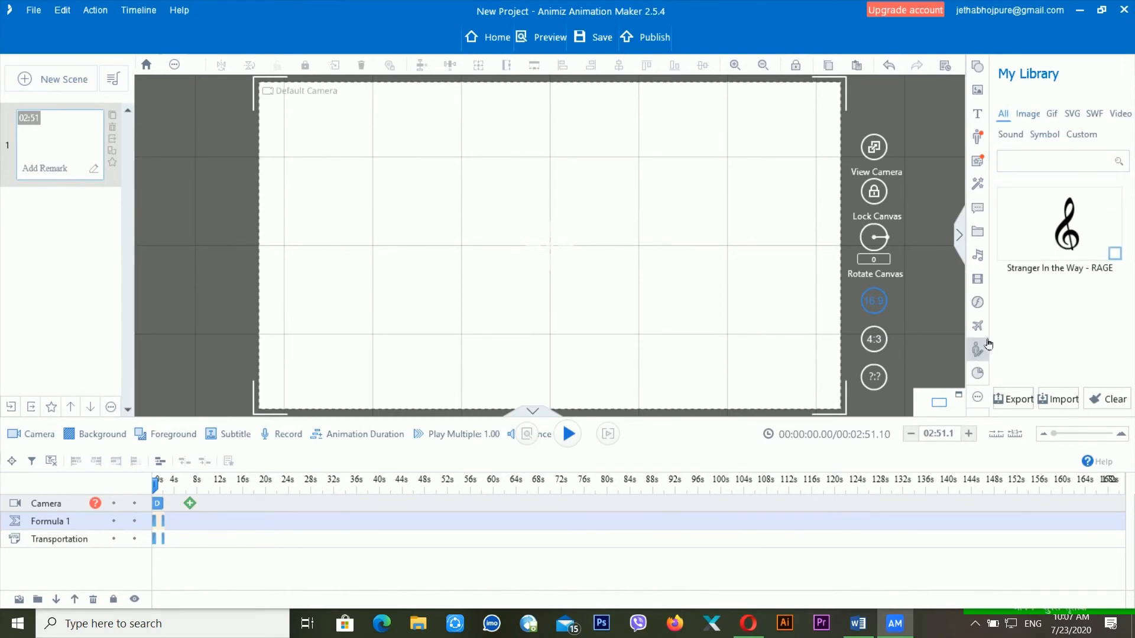
{"action": "left_click", "coordinate": [983, 399]}
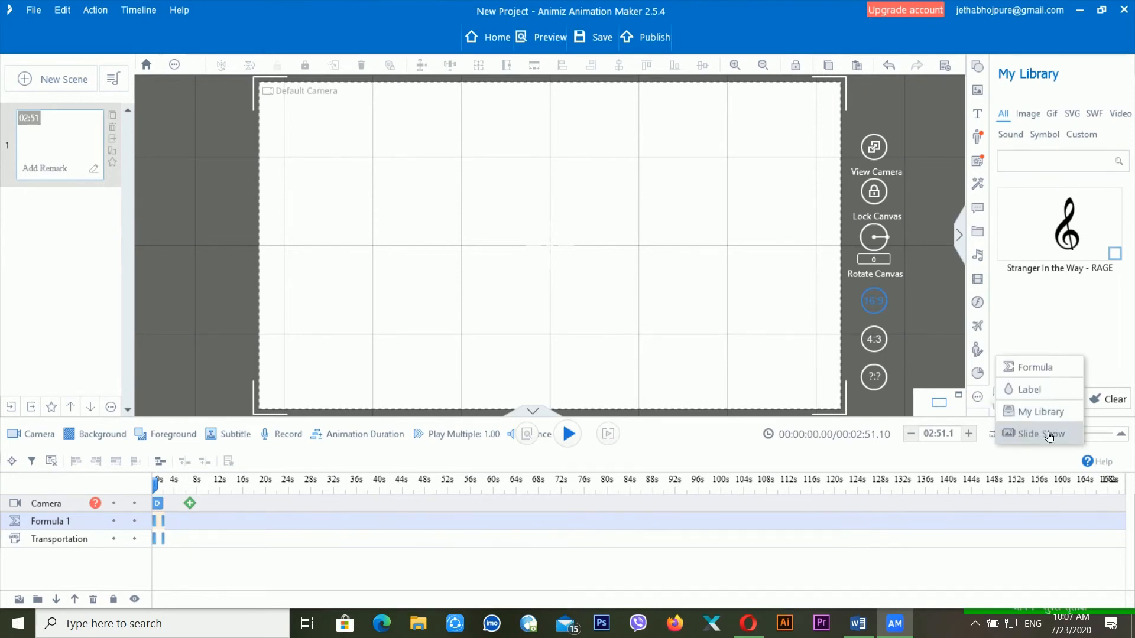
{"action": "left_click", "coordinate": [1029, 435]}
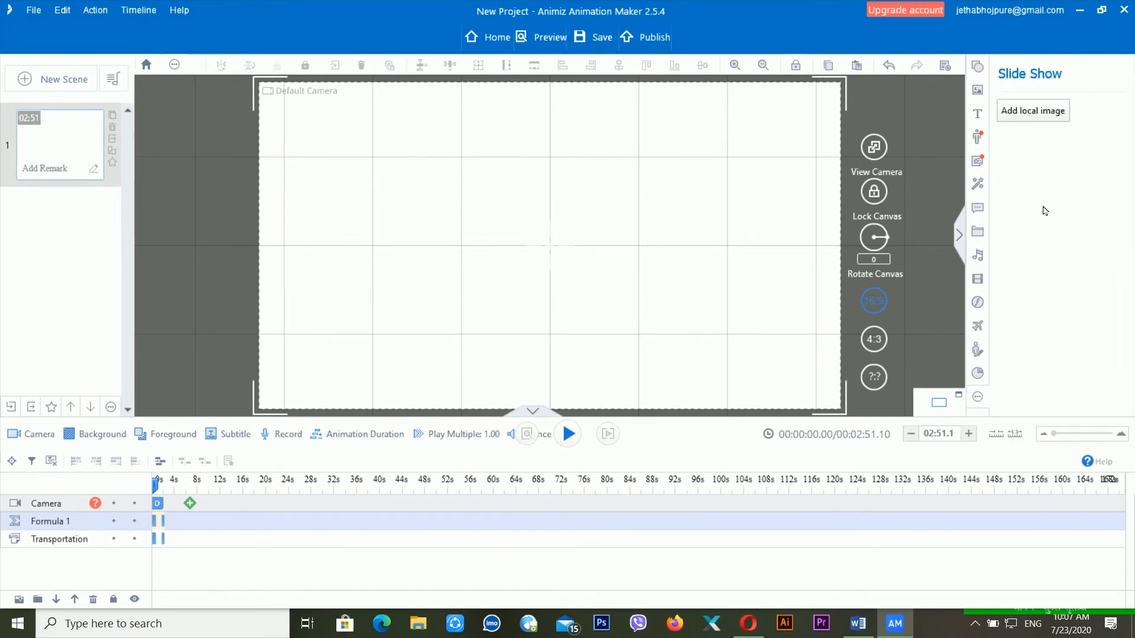
- Start adding a local slide-show image, cancel the file chooser, and pick the double-arrow shape
{"action": "left_click", "coordinate": [1037, 117]}
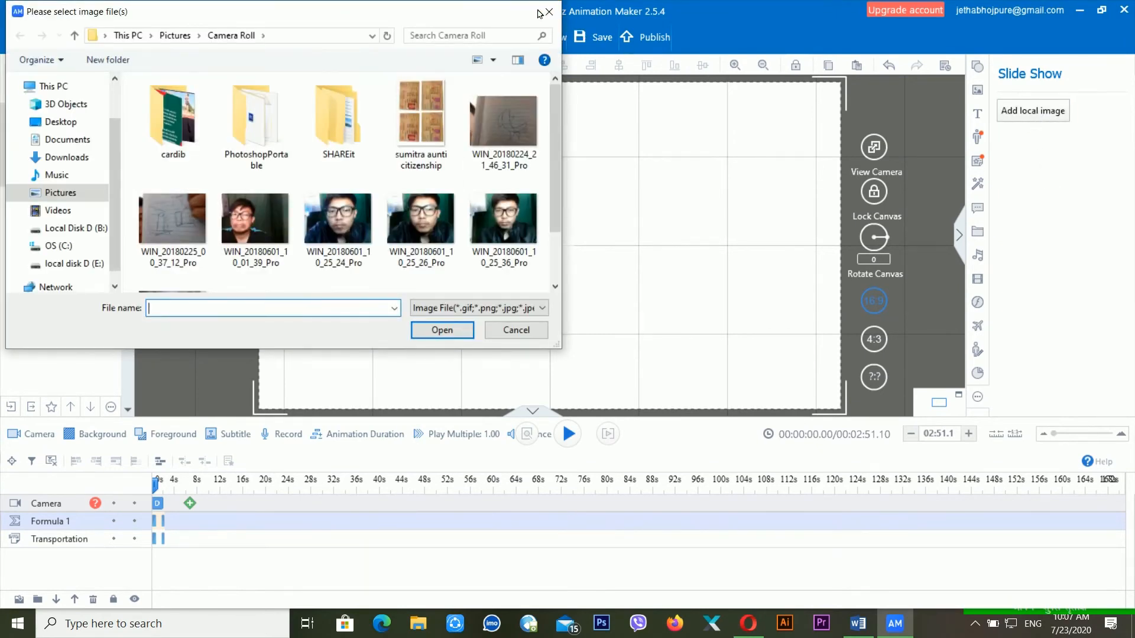
{"action": "key", "text": "Escape"}
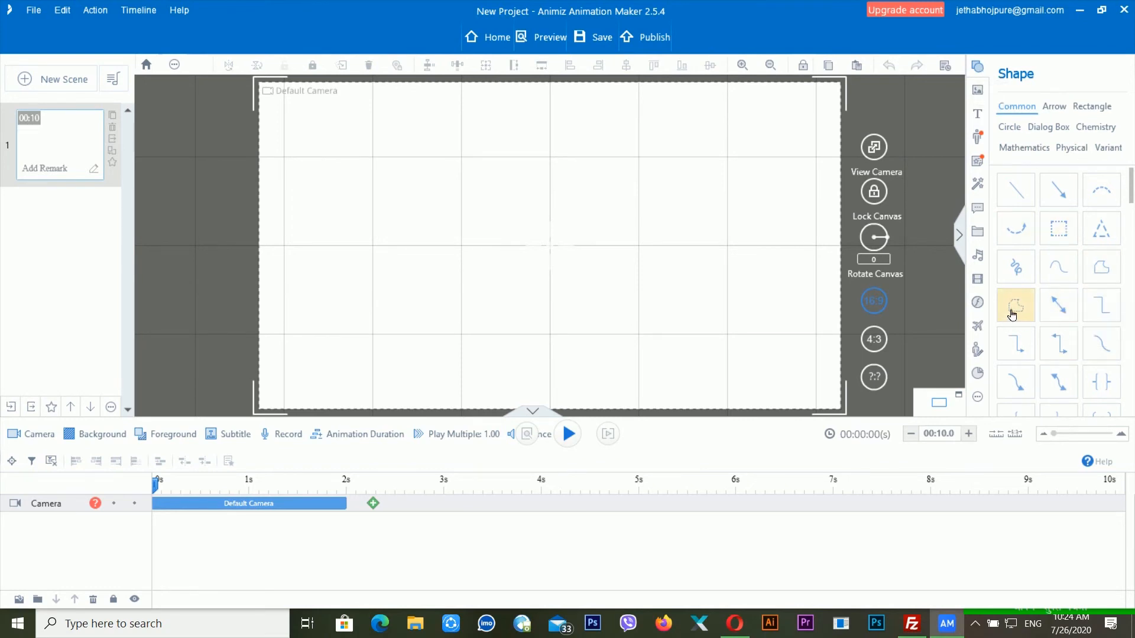
{"action": "left_click", "coordinate": [1063, 308]}
- Draw and enlarge a red double arrow, then try horizontal centre, bottom and vertical centre alignment
{"action": "left_click_drag", "start_coordinate": [399, 174], "coordinate": [600, 294]}
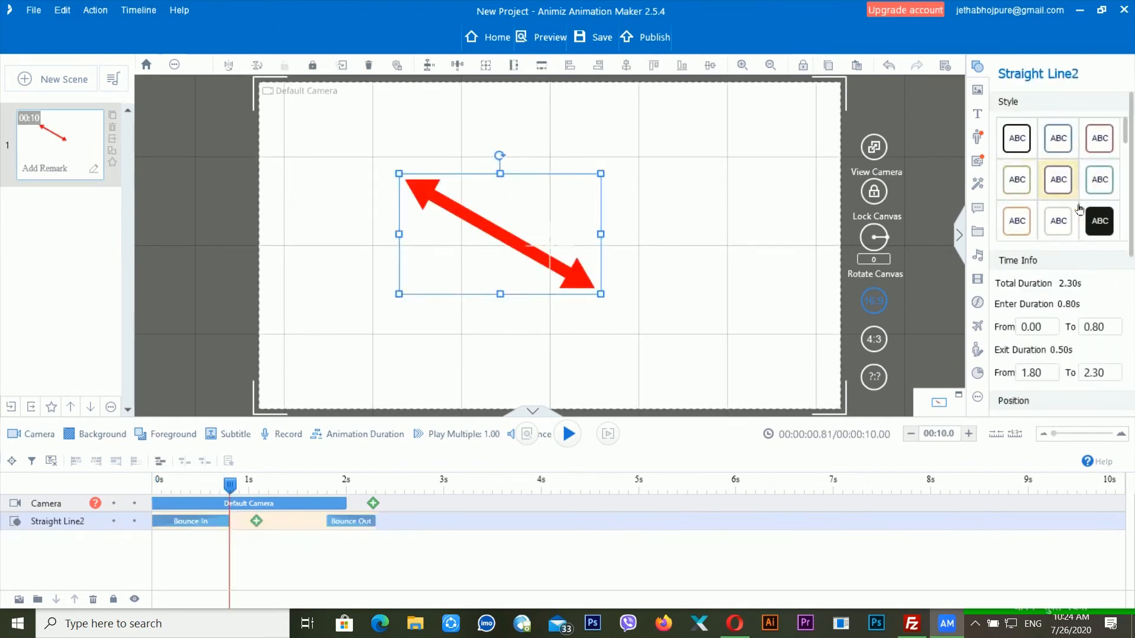
{"action": "left_click_drag", "start_coordinate": [600, 173], "coordinate": [650, 146]}
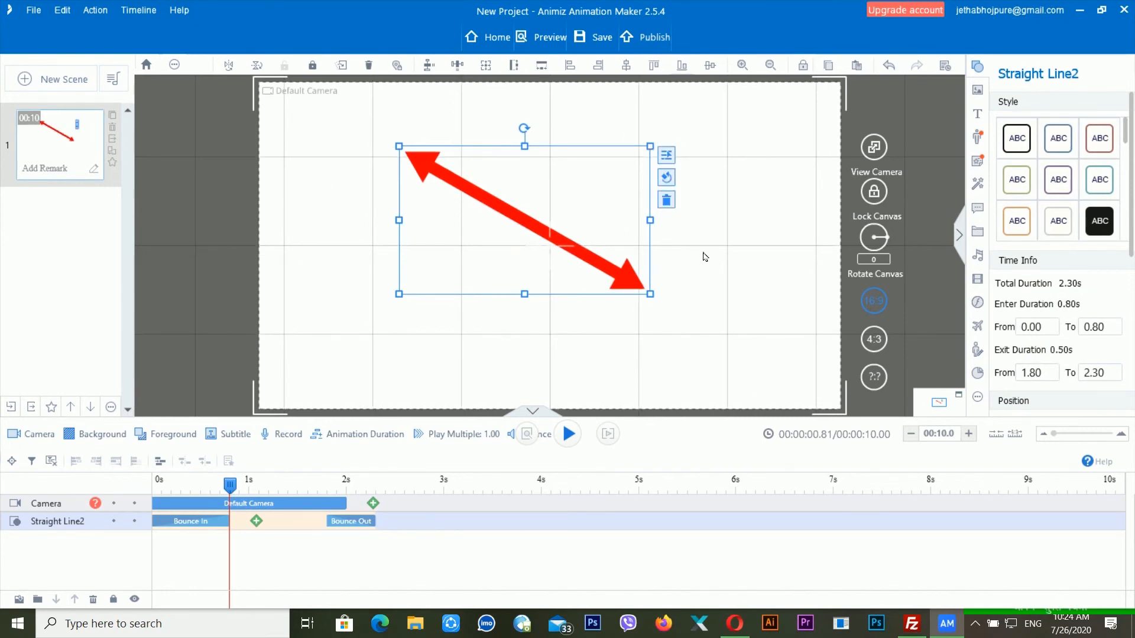
{"action": "left_click", "coordinate": [638, 71]}
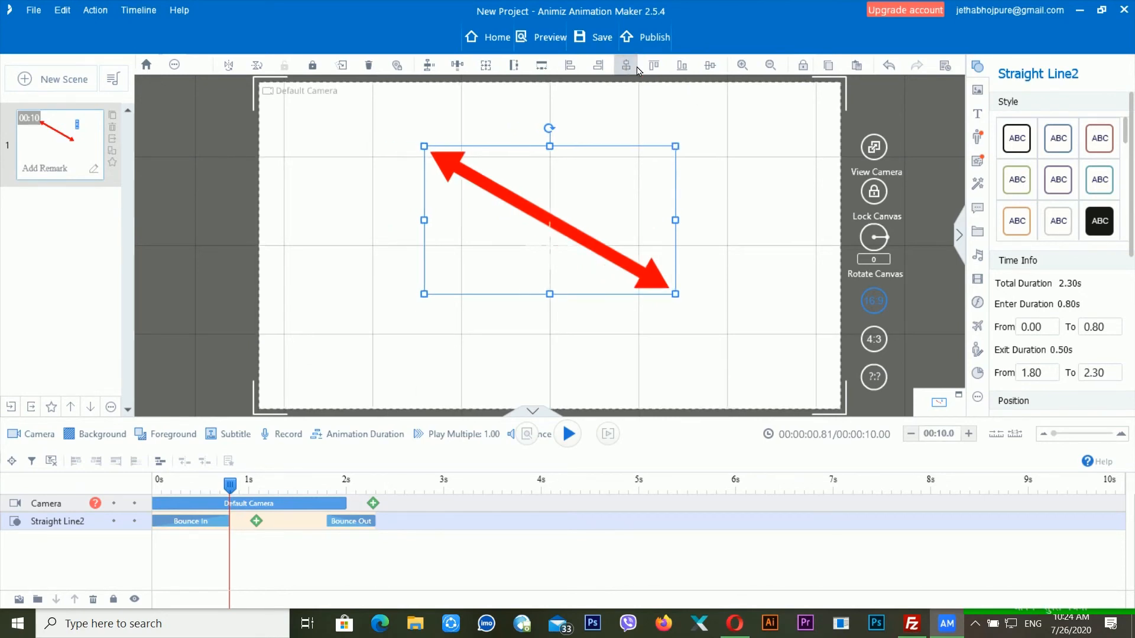
{"action": "left_click", "coordinate": [681, 68]}
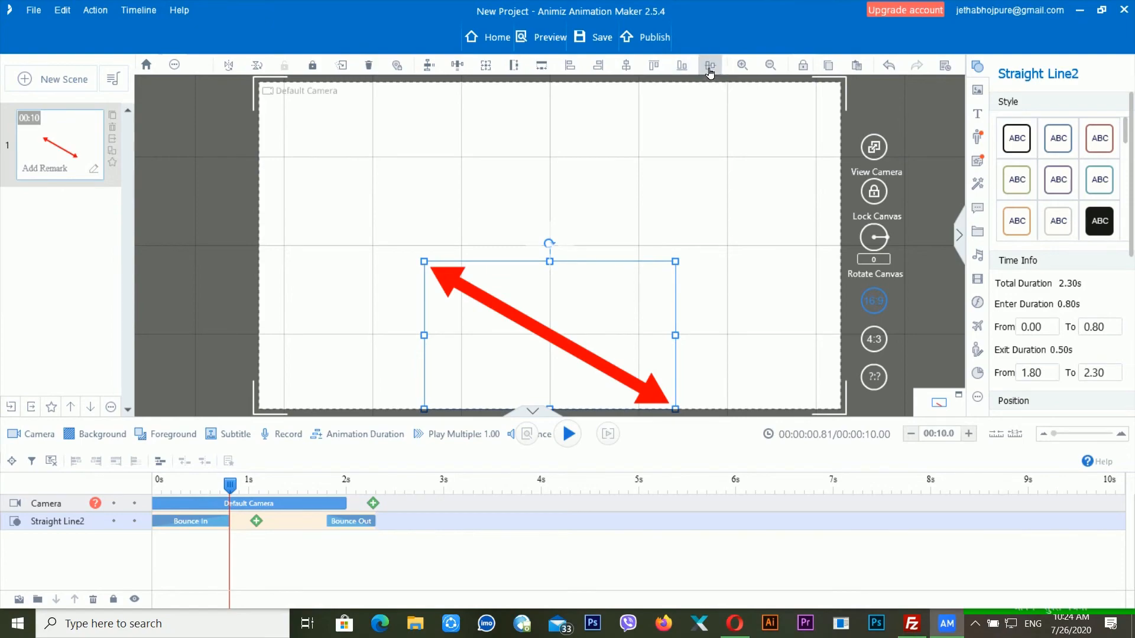
{"action": "left_click", "coordinate": [710, 66]}
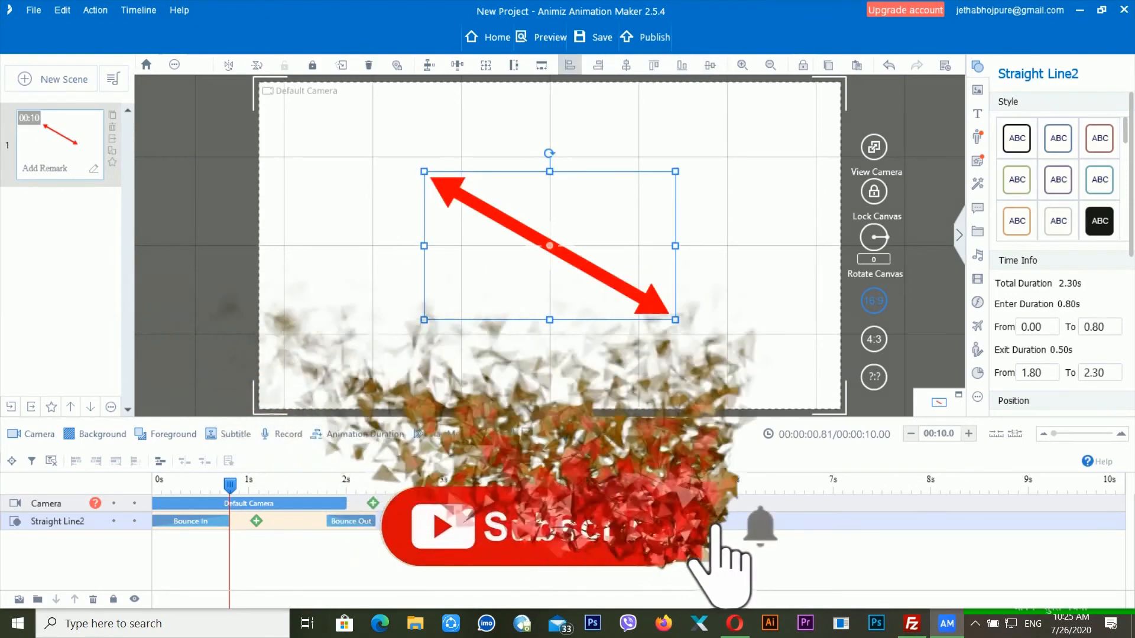
- Align the arrow left, right, centre, top and bottom, finishing centred vertically
{"action": "left_click", "coordinate": [569, 66]}
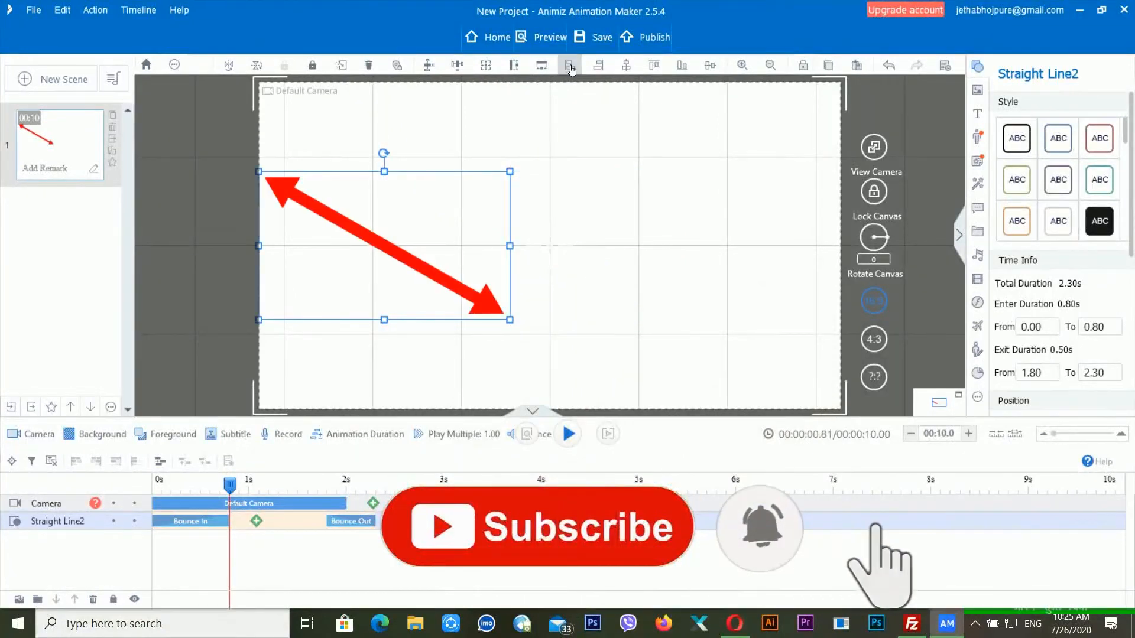
{"action": "left_click", "coordinate": [603, 67]}
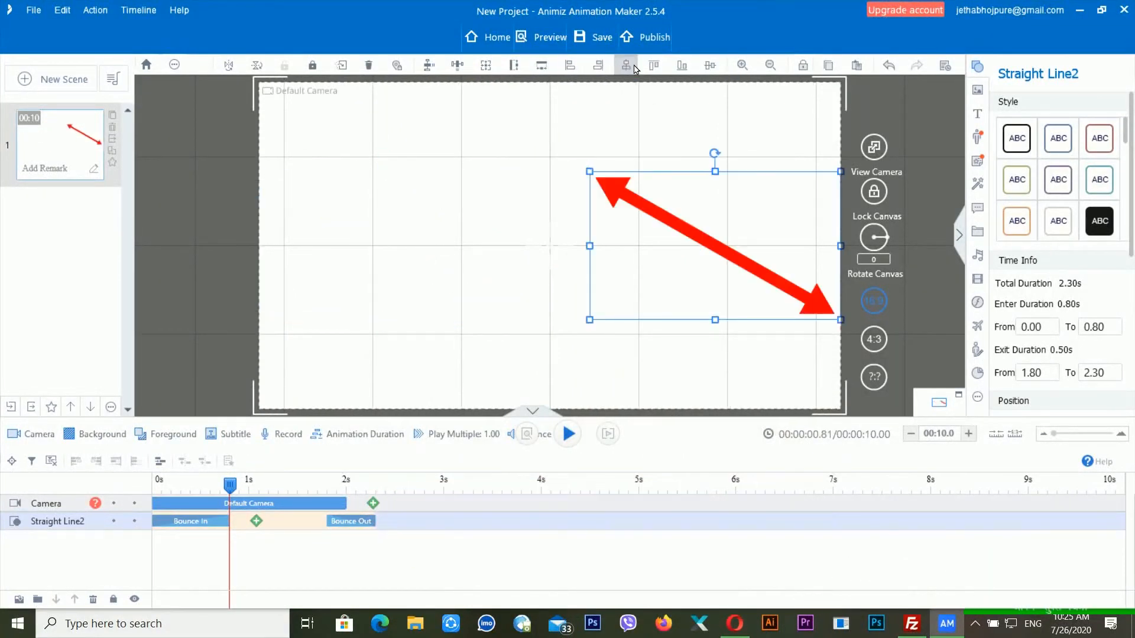
{"action": "left_click", "coordinate": [626, 66]}
{"action": "left_click", "coordinate": [654, 66]}
{"action": "left_click", "coordinate": [682, 66]}
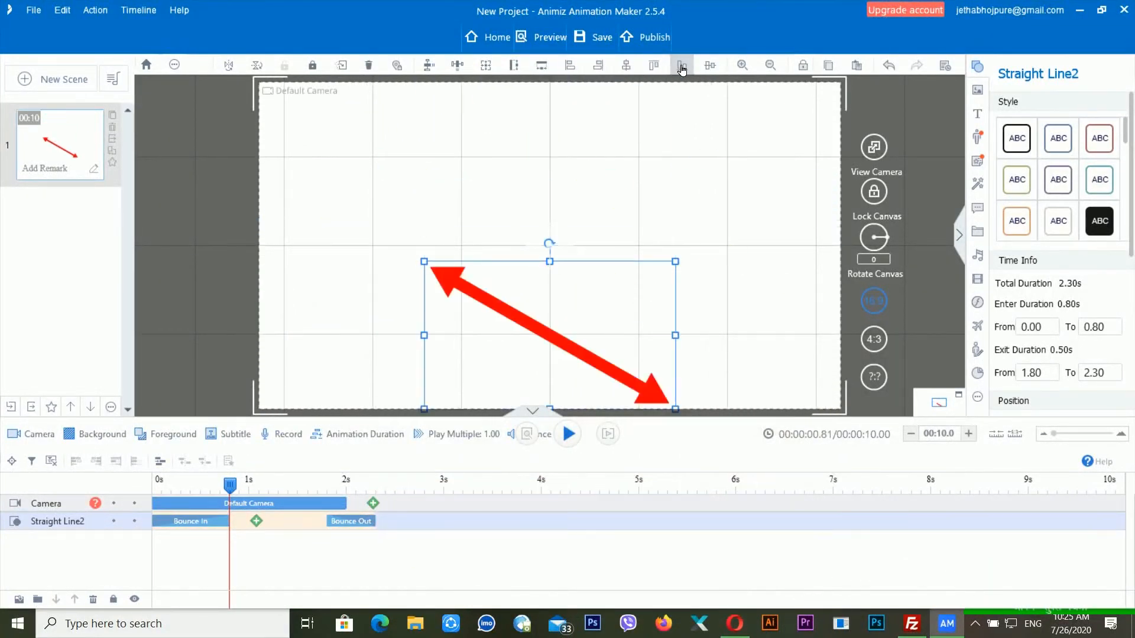
{"action": "left_click", "coordinate": [708, 71]}
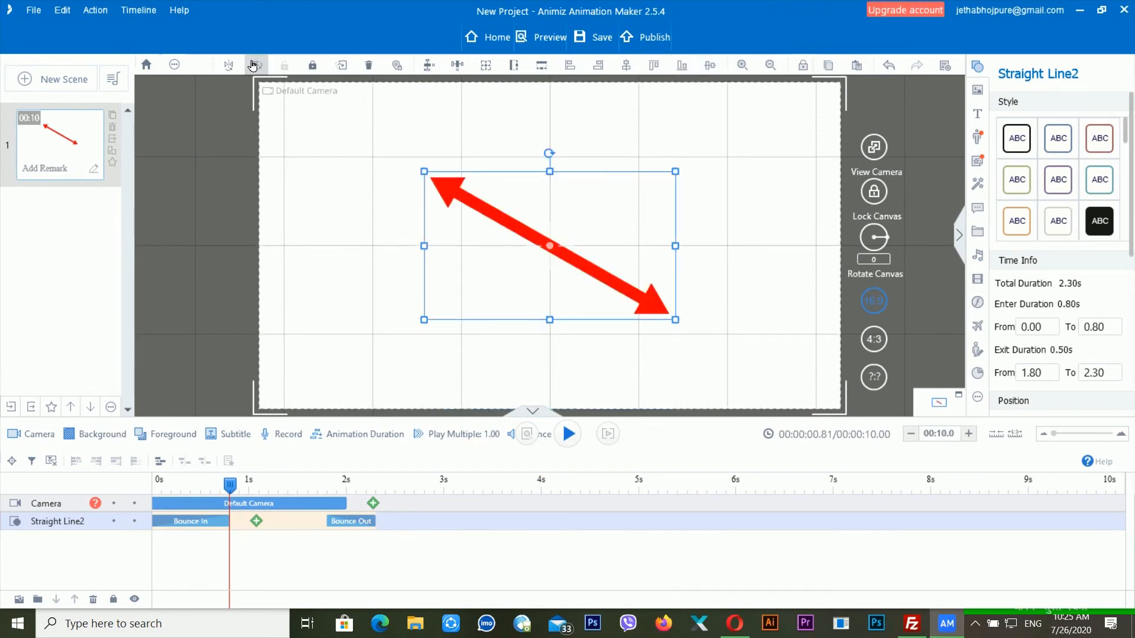
{"action": "left_click", "coordinate": [312, 65]}
{"action": "left_click_drag", "start_coordinate": [440, 198], "coordinate": [492, 260]}
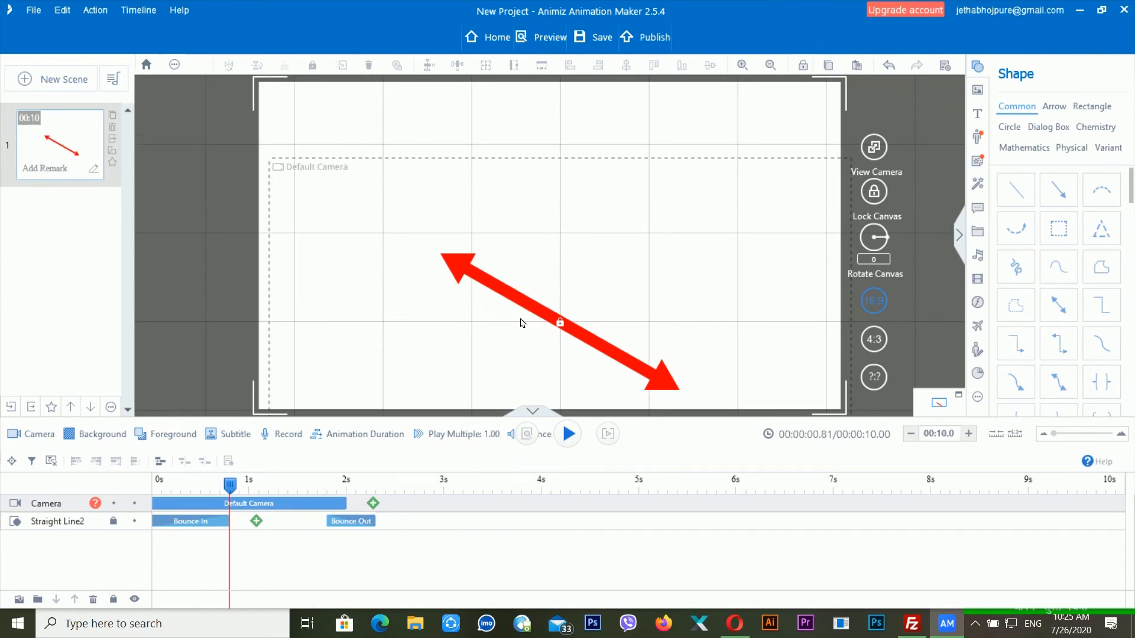
{"action": "left_click_drag", "start_coordinate": [322, 166], "coordinate": [359, 111]}
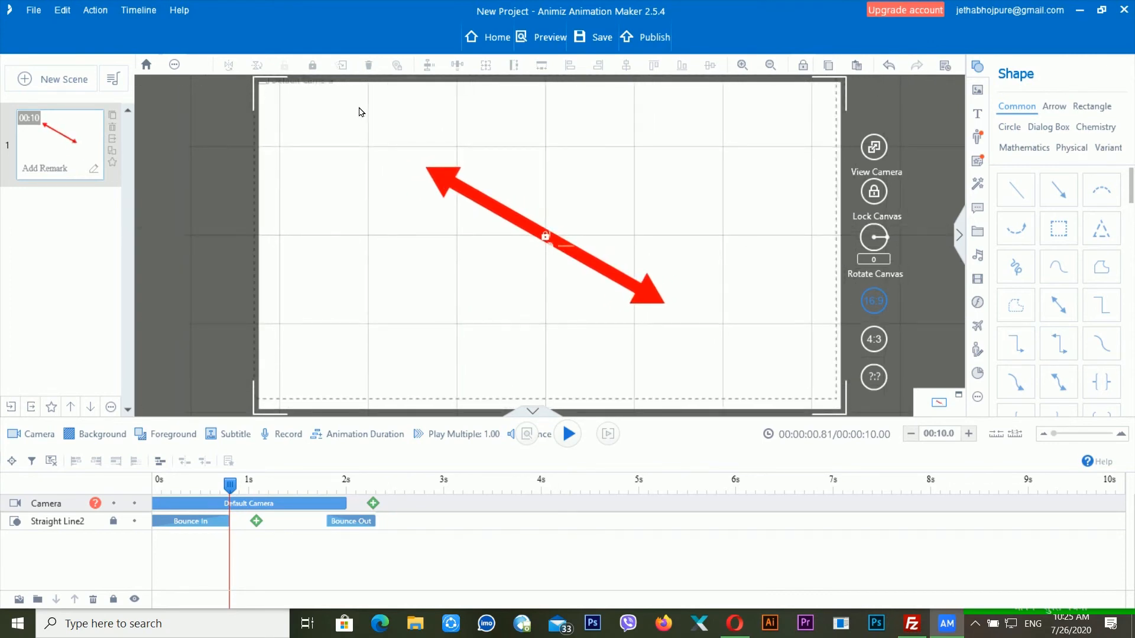
{"action": "left_click", "coordinate": [550, 239]}
{"action": "left_click", "coordinate": [537, 237]}
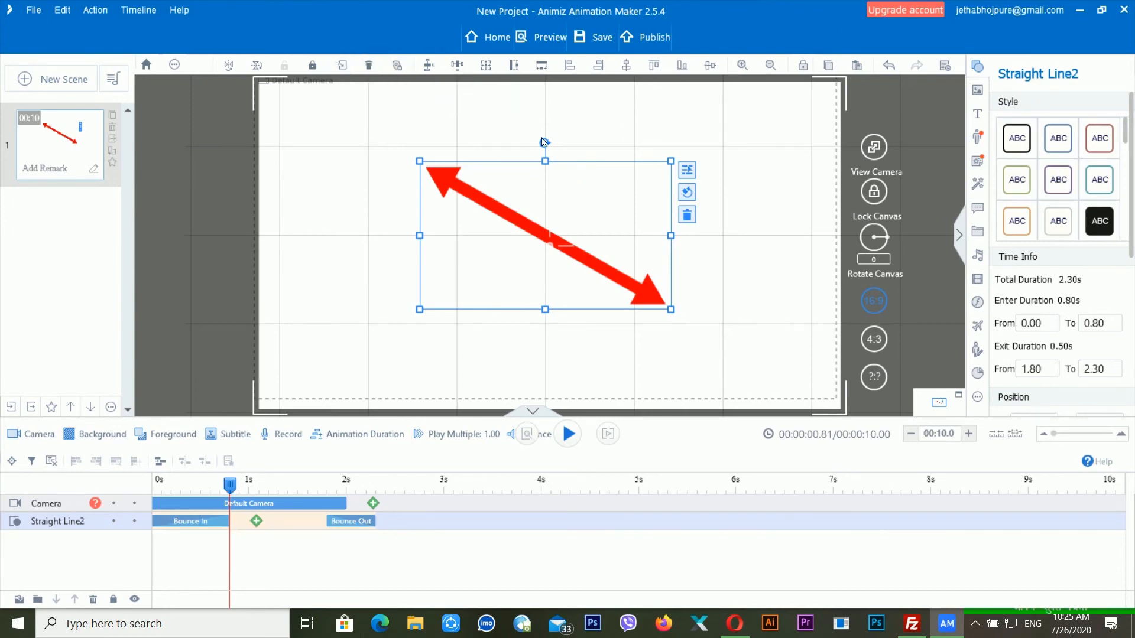
- Rotate the arrow about 90°, reset its rotation, and drag its corner inward to narrow it
{"action": "left_click_drag", "start_coordinate": [543, 144], "coordinate": [530, 231]}
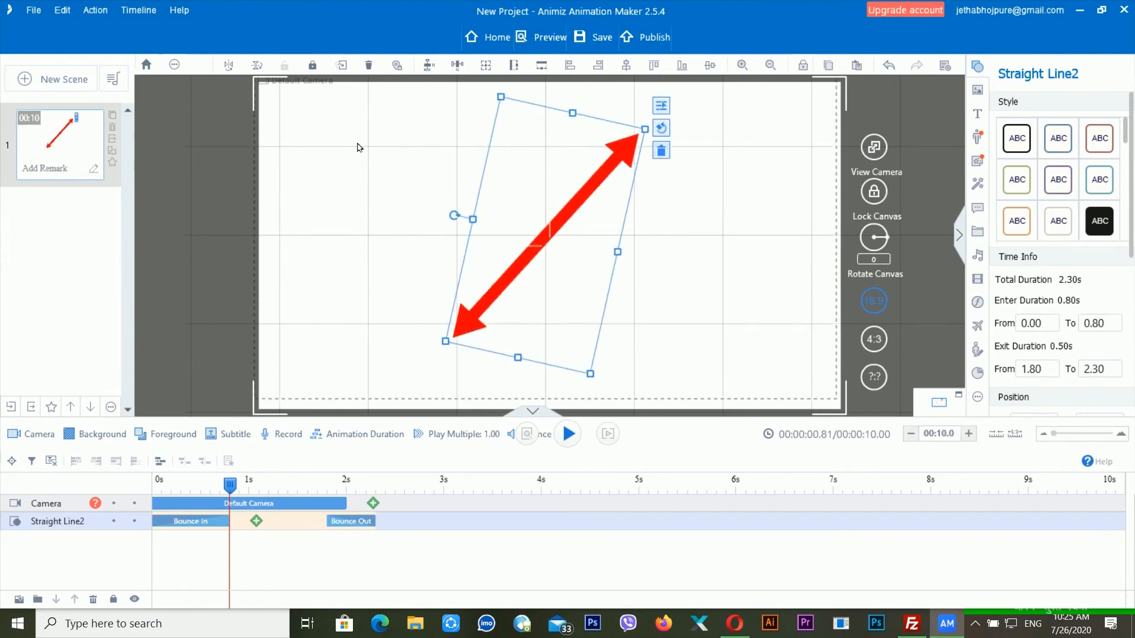
{"action": "left_click", "coordinate": [343, 71]}
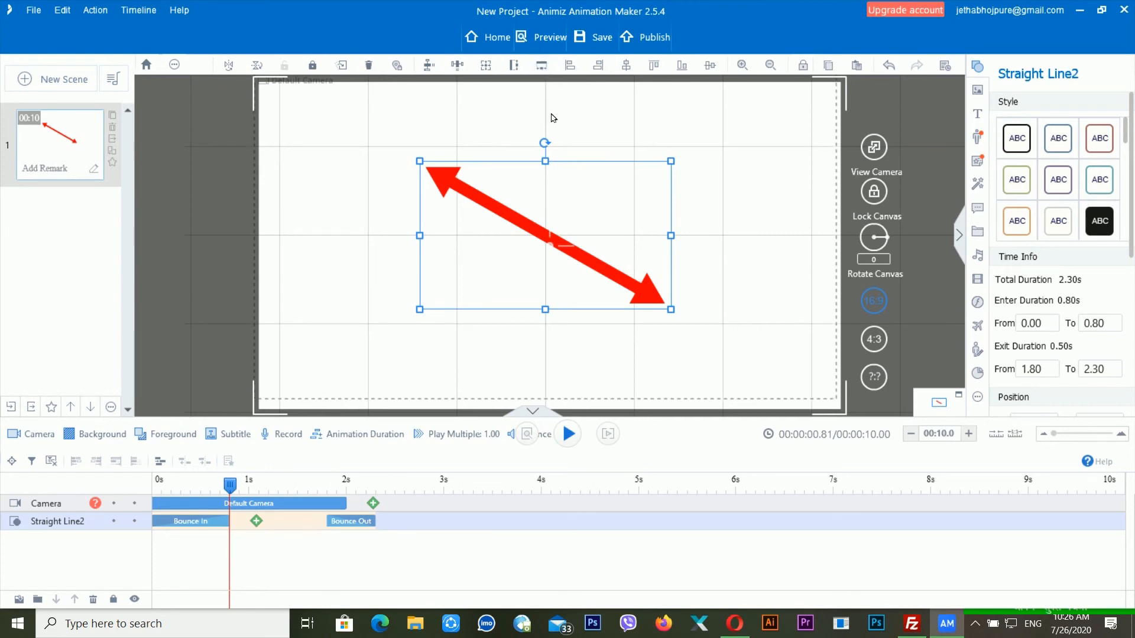
{"action": "left_click_drag", "start_coordinate": [678, 177], "coordinate": [643, 172]}
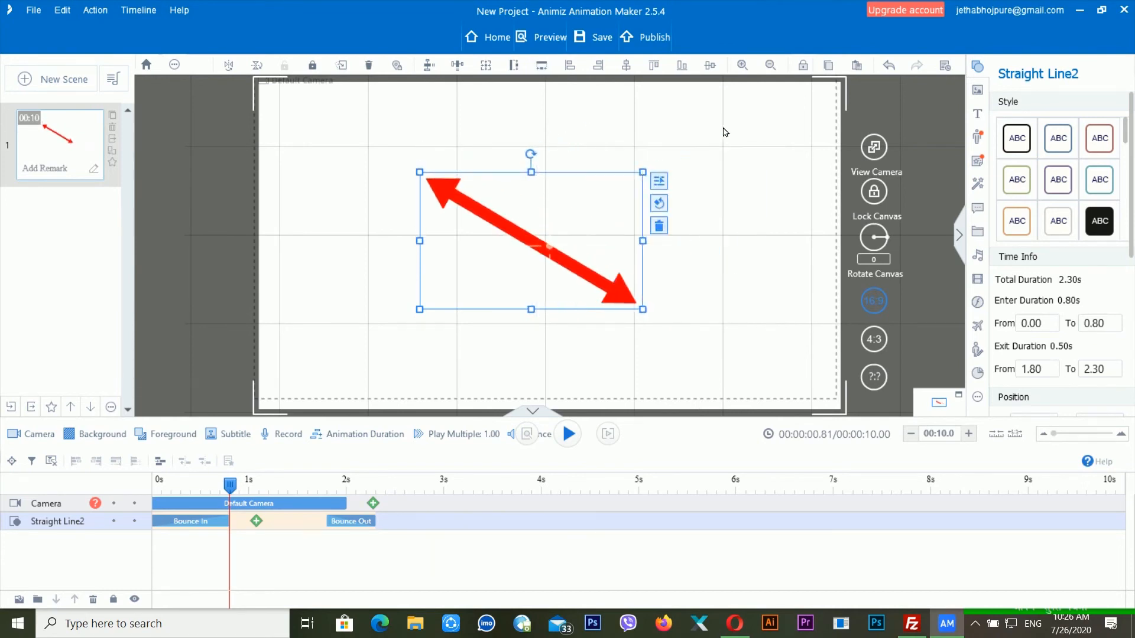
{"action": "left_click", "coordinate": [751, 68]}
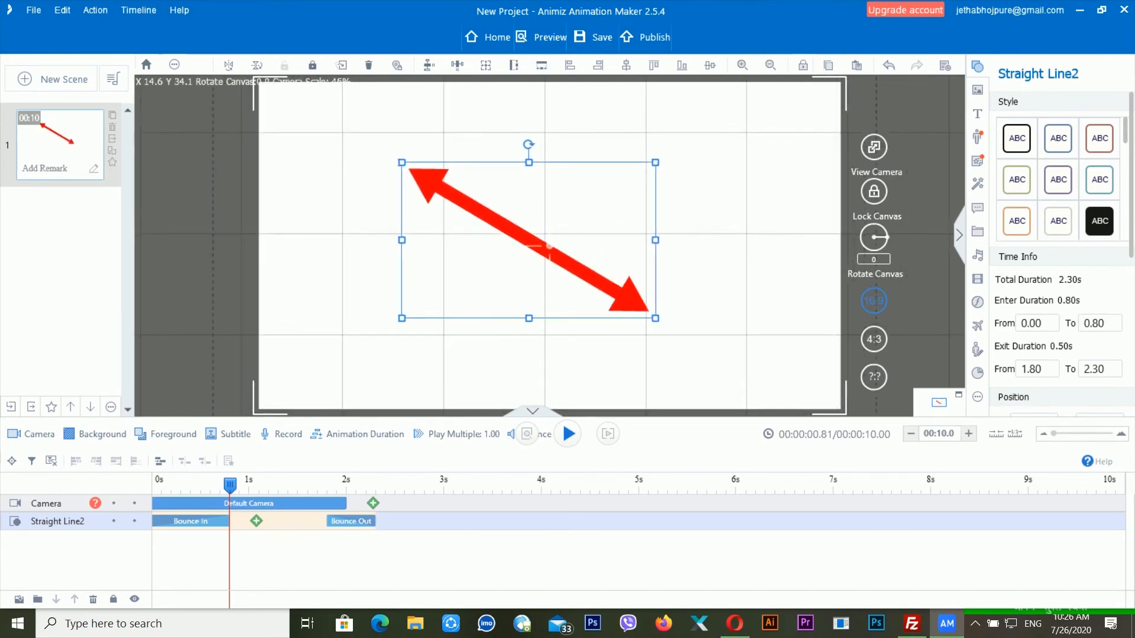
- Zoom the canvas in slightly and toggle the Camera track's visibility, leaving it shown
{"action": "left_click", "coordinate": [770, 67]}
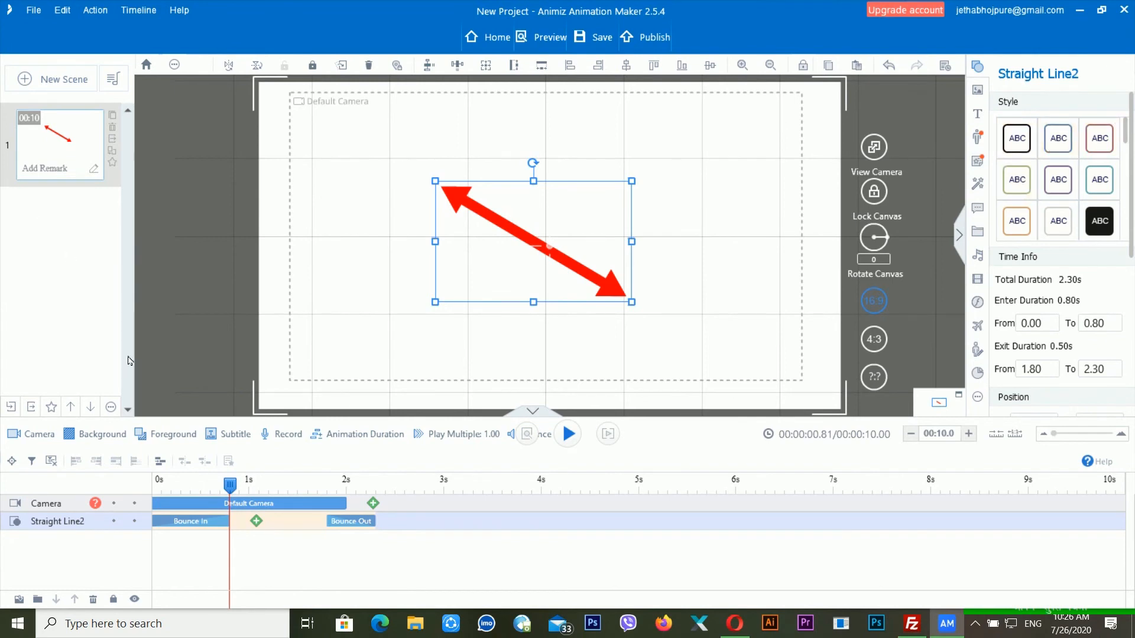
{"action": "left_click", "coordinate": [40, 437]}
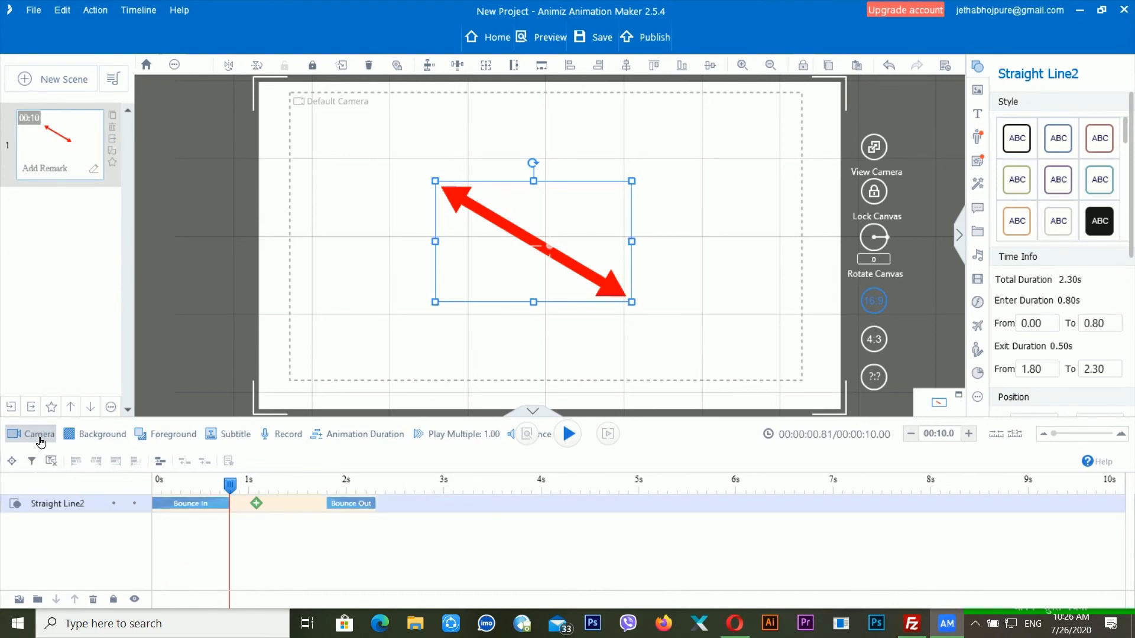
{"action": "left_click", "coordinate": [40, 438]}
{"action": "left_click", "coordinate": [39, 437]}
{"action": "left_click", "coordinate": [40, 437]}
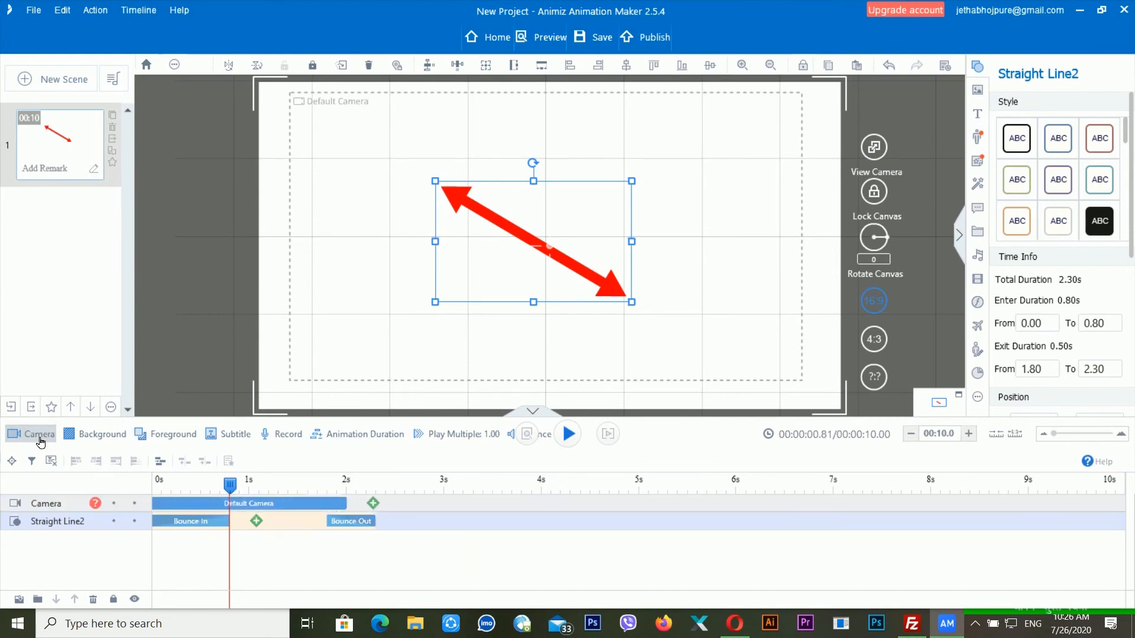
- Resize the Default Camera bar so it lasts 6.11 seconds
{"action": "left_click", "coordinate": [313, 505]}
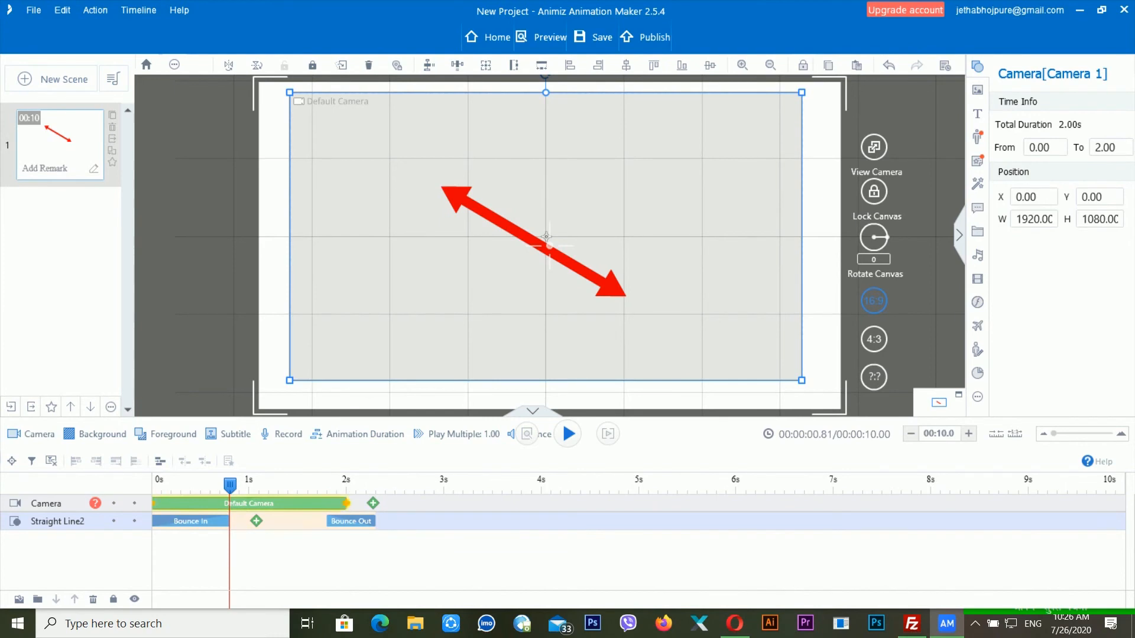
{"action": "left_click_drag", "start_coordinate": [346, 503], "coordinate": [172, 503]}
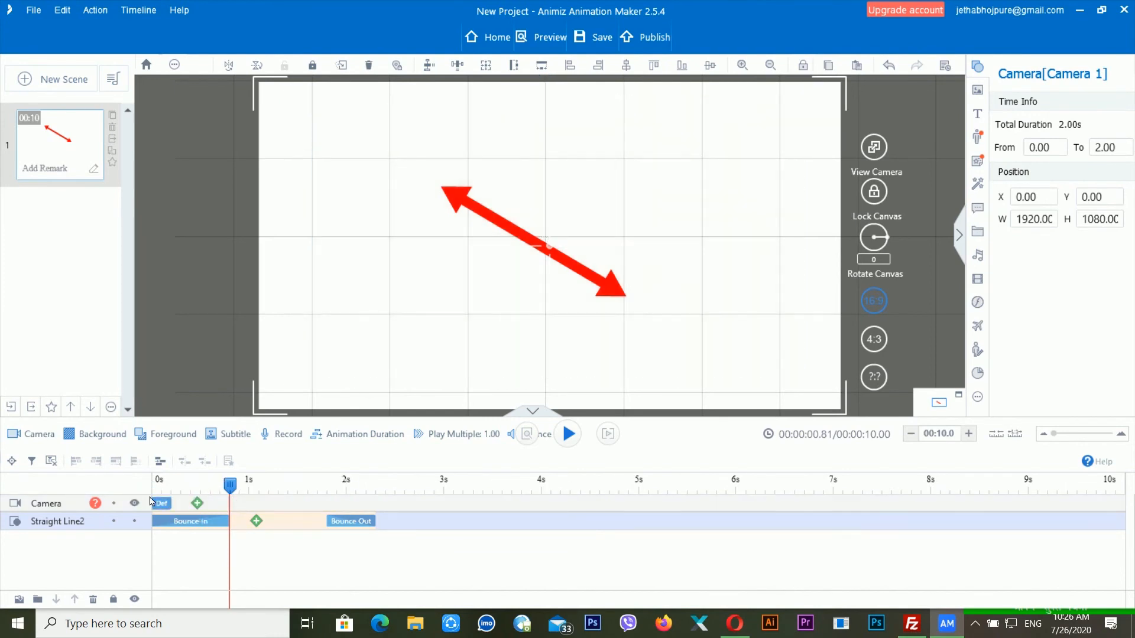
{"action": "left_click", "coordinate": [160, 498]}
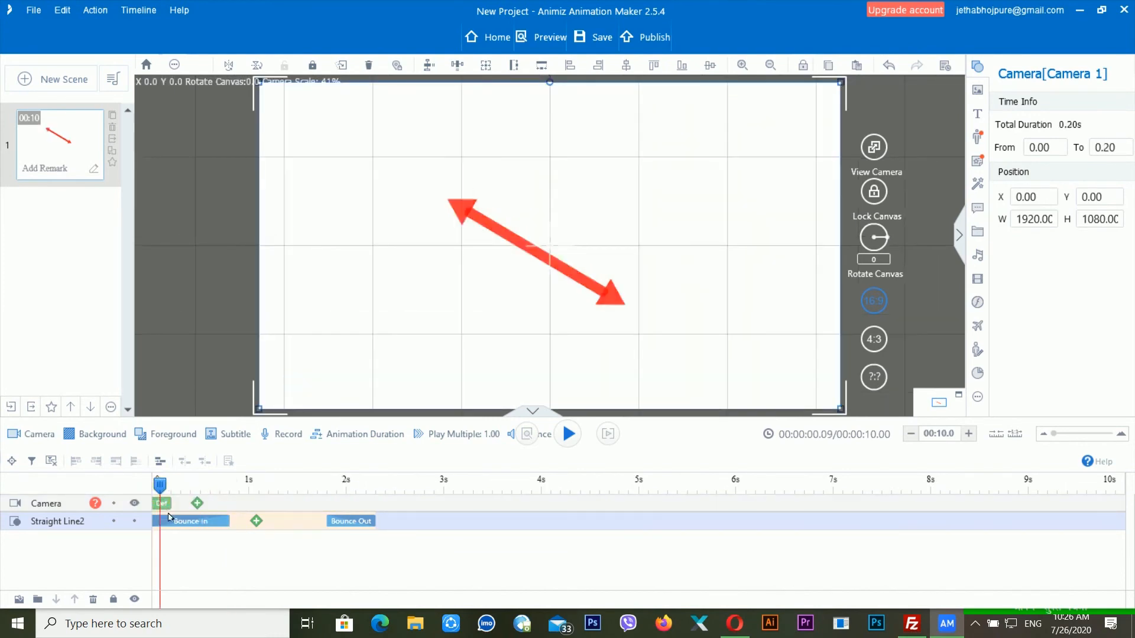
{"action": "left_click_drag", "start_coordinate": [171, 503], "coordinate": [747, 520]}
{"action": "left_click", "coordinate": [663, 487]}
- Scrub the playhead between 0 and about 4.1 seconds to preview the arrow's animation
{"action": "left_click", "coordinate": [712, 492]}
{"action": "left_click", "coordinate": [521, 484]}
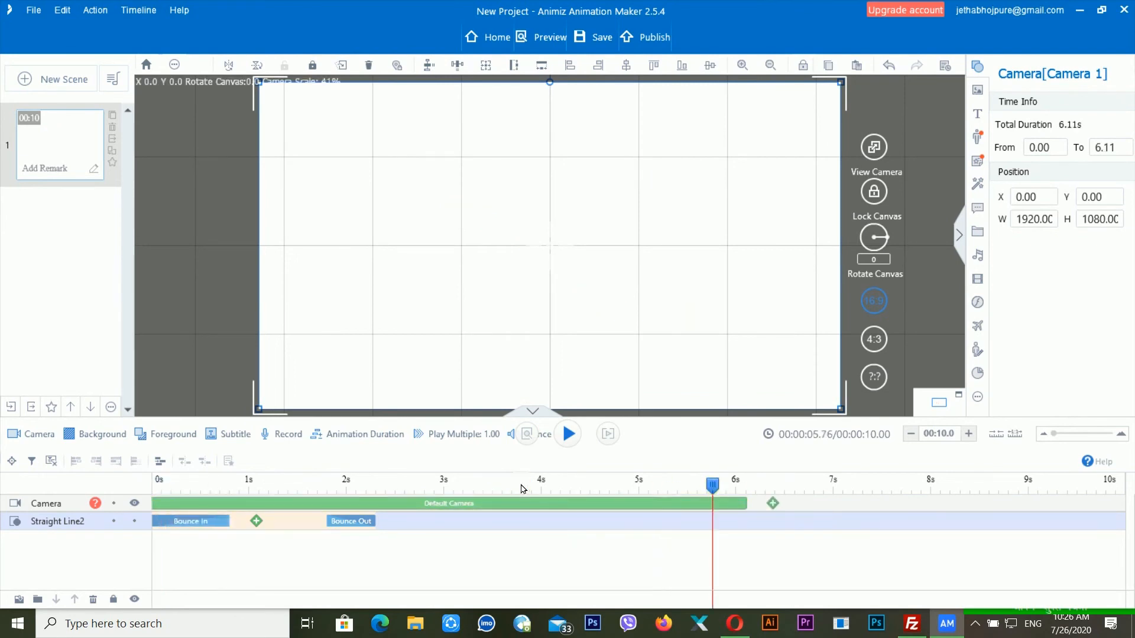
{"action": "left_click", "coordinate": [347, 484]}
{"action": "left_click", "coordinate": [393, 490]}
{"action": "left_click", "coordinate": [449, 488]}
{"action": "left_click", "coordinate": [263, 476]}
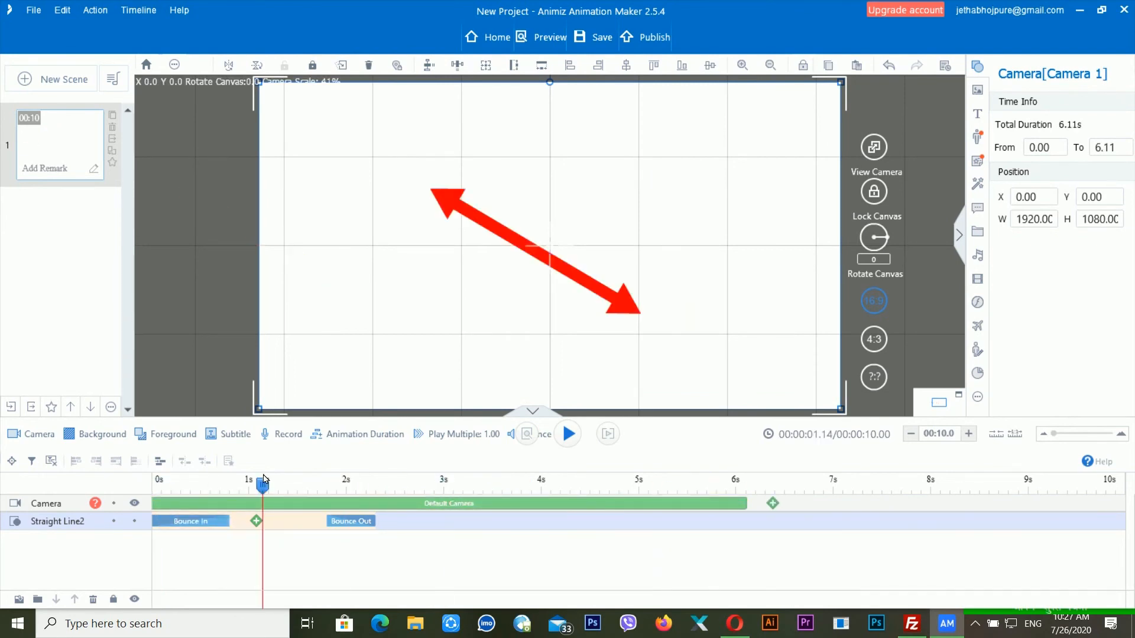
{"action": "left_click", "coordinate": [195, 486]}
{"action": "left_click", "coordinate": [157, 484]}
{"action": "left_click", "coordinate": [193, 484]}
{"action": "left_click", "coordinate": [257, 484]}
{"action": "left_click", "coordinate": [421, 486]}
{"action": "left_click", "coordinate": [473, 489]}
{"action": "left_click", "coordinate": [551, 489]}
- Keep the camera running 0 to 6.11 seconds and add a Background track
{"action": "left_click_drag", "start_coordinate": [702, 503], "coordinate": [316, 493]}
{"action": "left_click_drag", "start_coordinate": [390, 504], "coordinate": [383, 503]}
{"action": "left_click", "coordinate": [207, 560]}
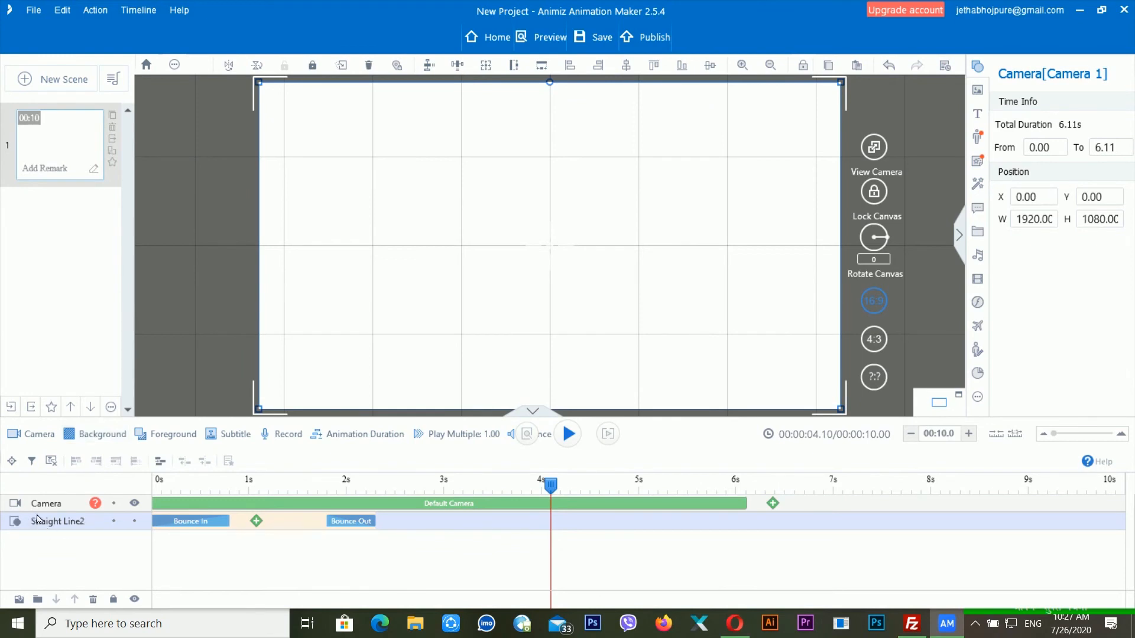
{"action": "left_click", "coordinate": [101, 436]}
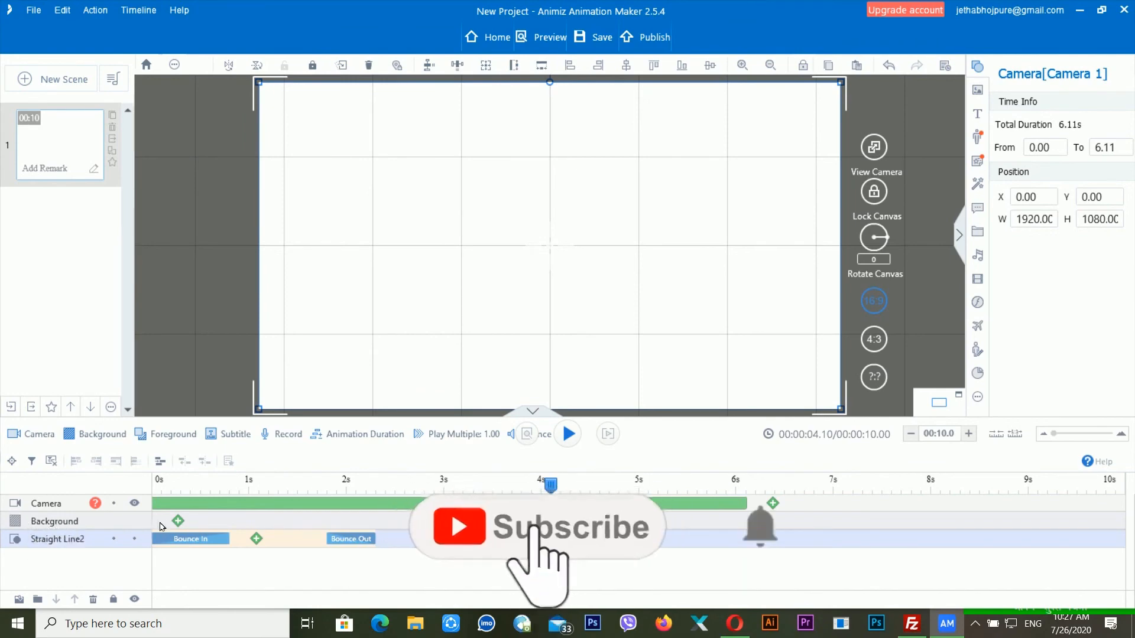
{"action": "left_click", "coordinate": [179, 522]}
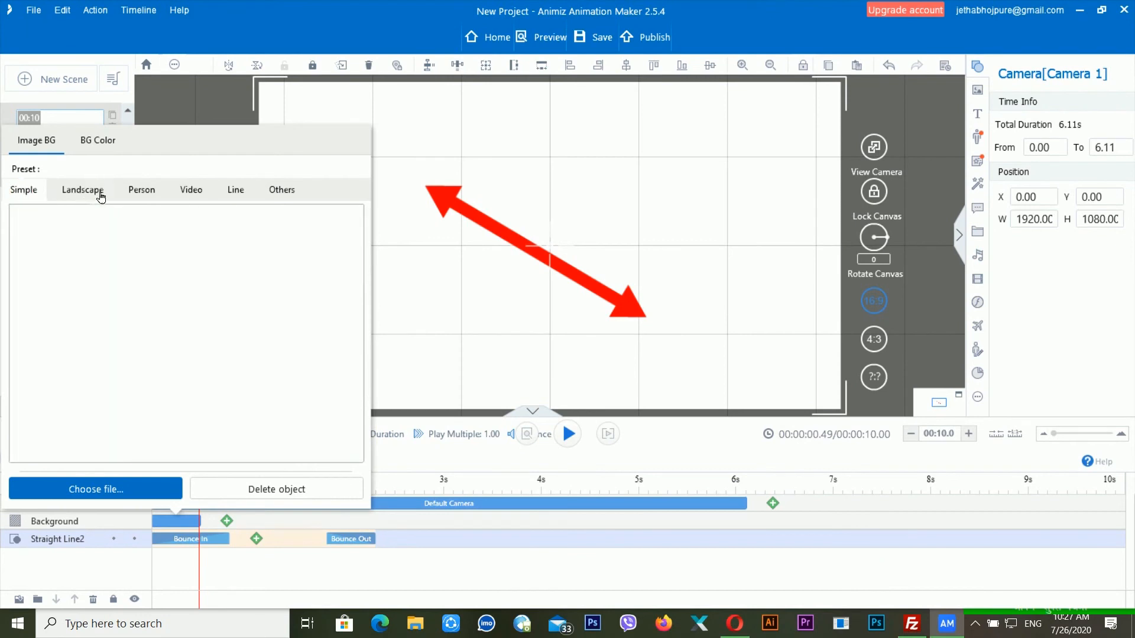
- Browse the background presets, then choose the orange BG Color swatch and close the panel
{"action": "left_click", "coordinate": [98, 192]}
{"action": "left_click", "coordinate": [148, 198]}
{"action": "left_click", "coordinate": [193, 190]}
{"action": "left_click", "coordinate": [236, 190]}
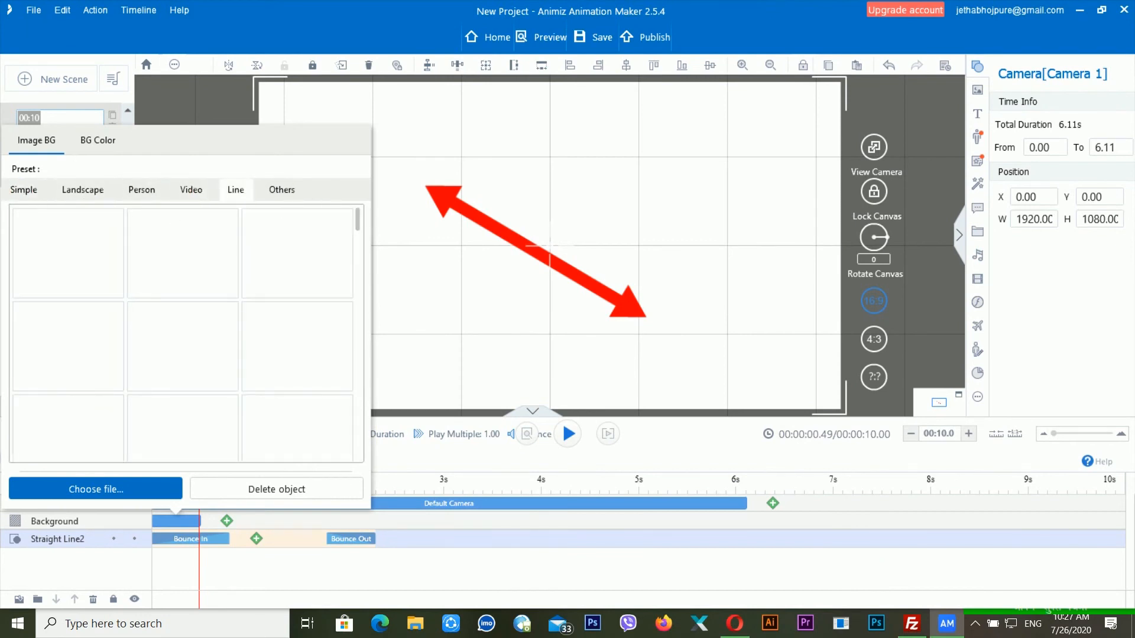
{"action": "left_click", "coordinate": [90, 144]}
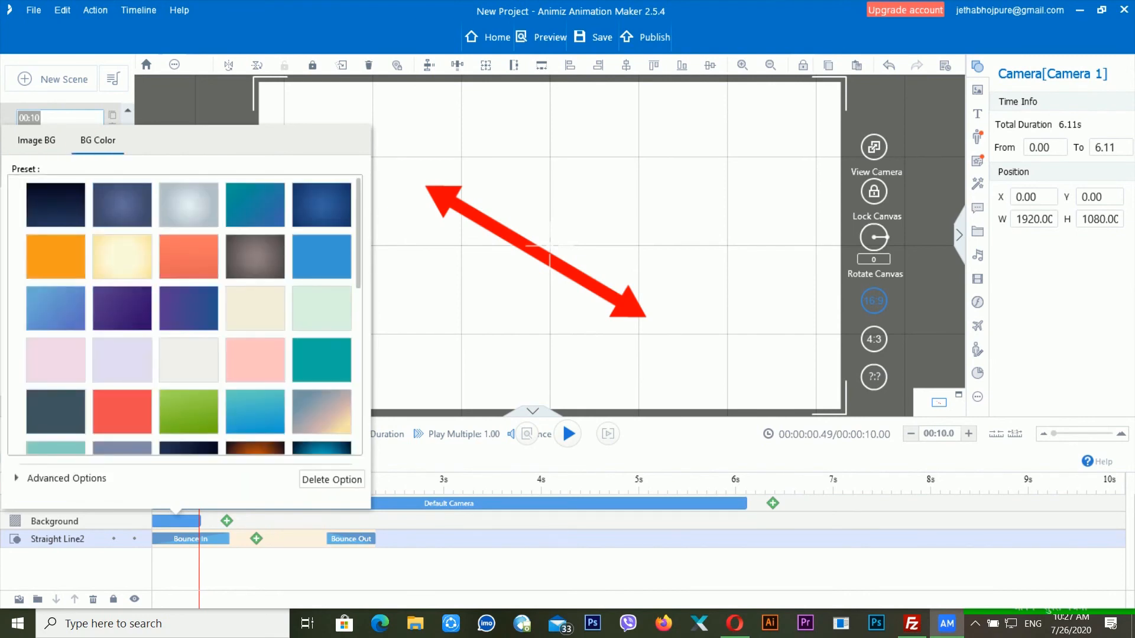
{"action": "left_click", "coordinate": [66, 256]}
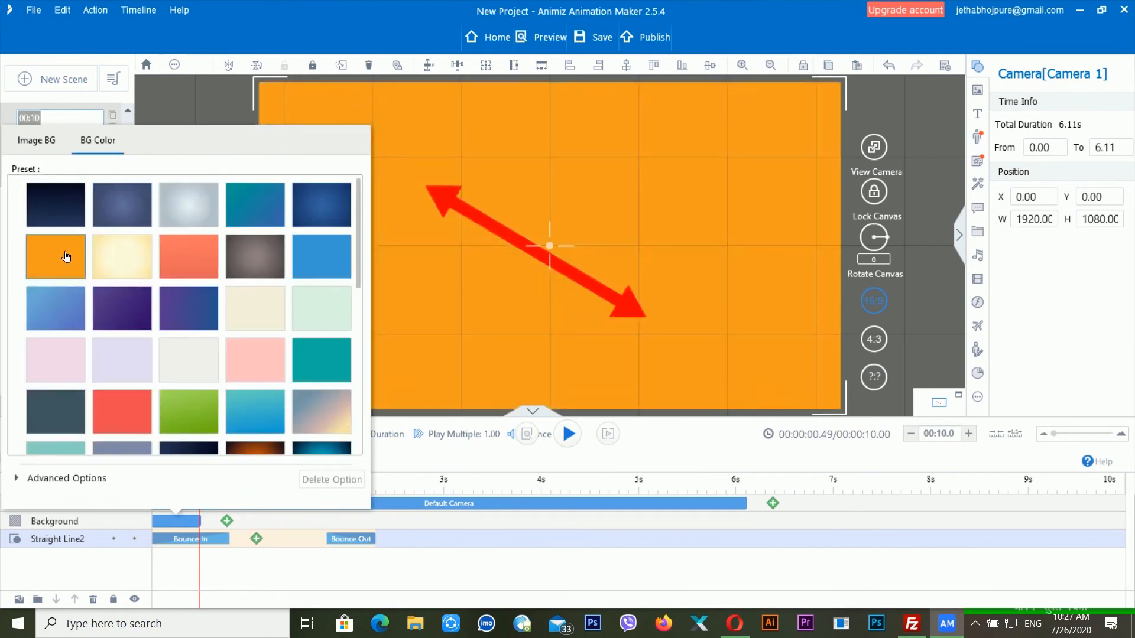
{"action": "left_click", "coordinate": [438, 201]}
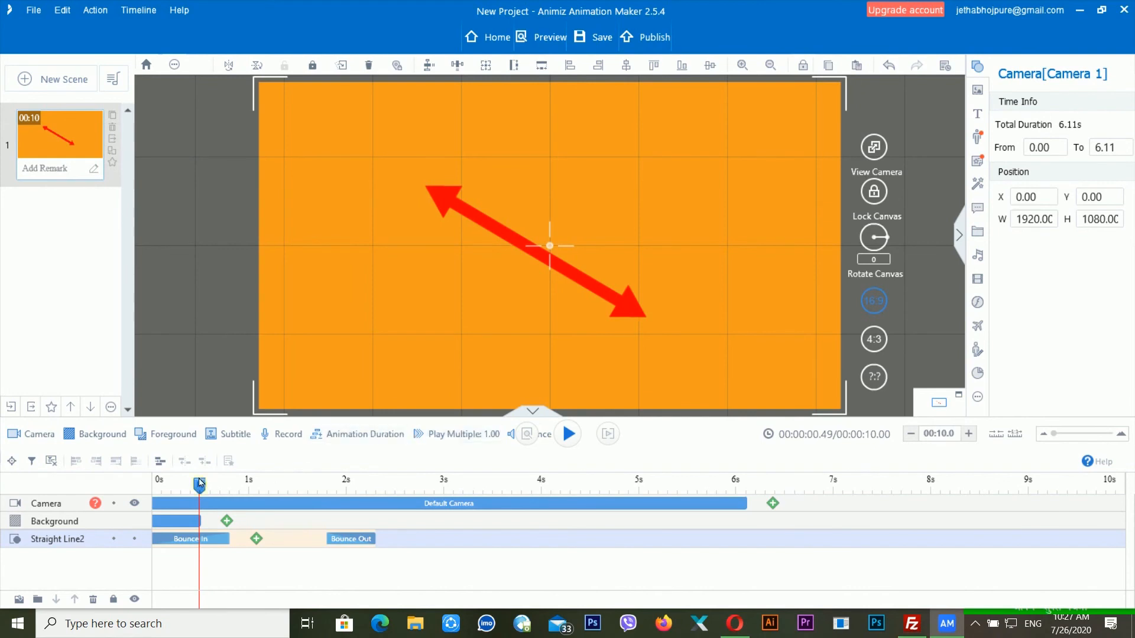
{"action": "left_click", "coordinate": [159, 489]}
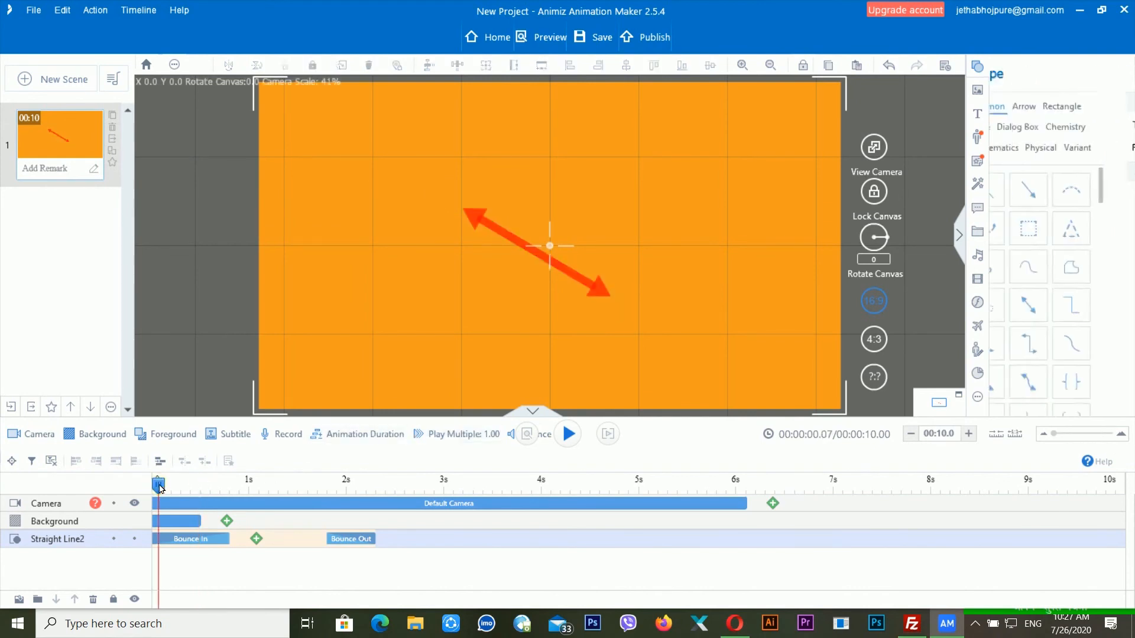
- Add a Foreground track and apply the 白云朵朵 cloud foreground effect
{"action": "left_click", "coordinate": [179, 443]}
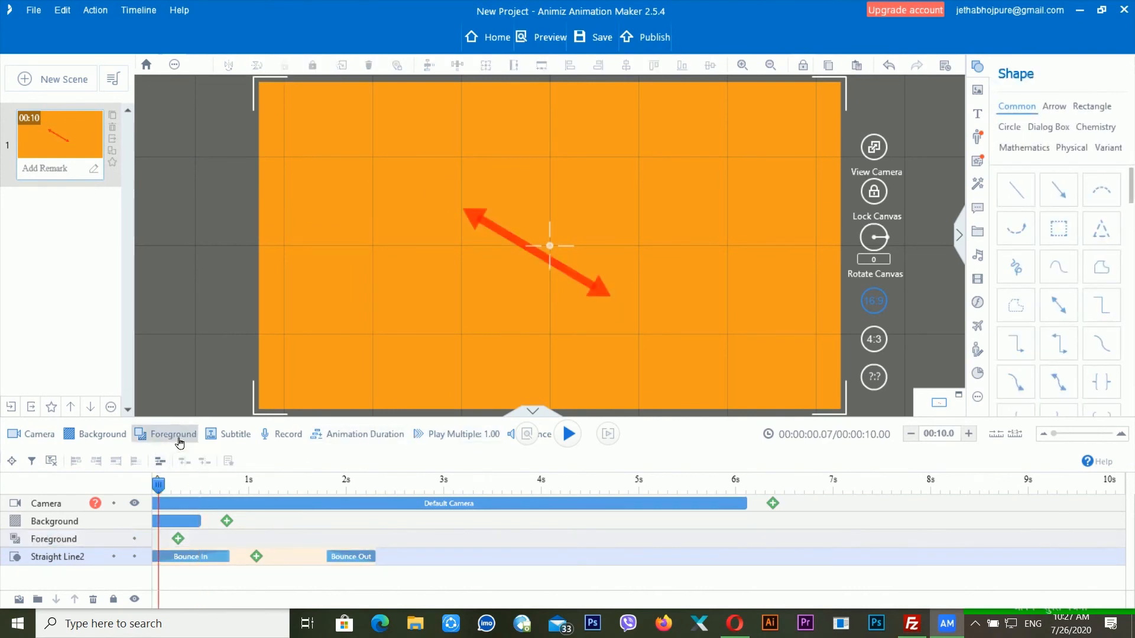
{"action": "left_click", "coordinate": [178, 538]}
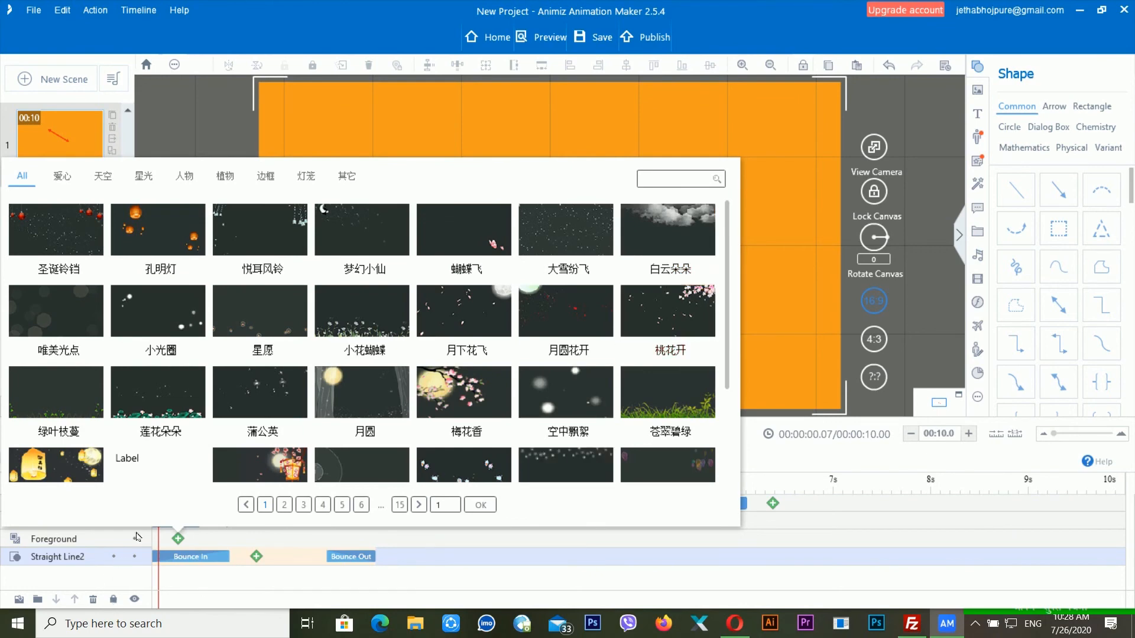
{"action": "left_click", "coordinate": [695, 224]}
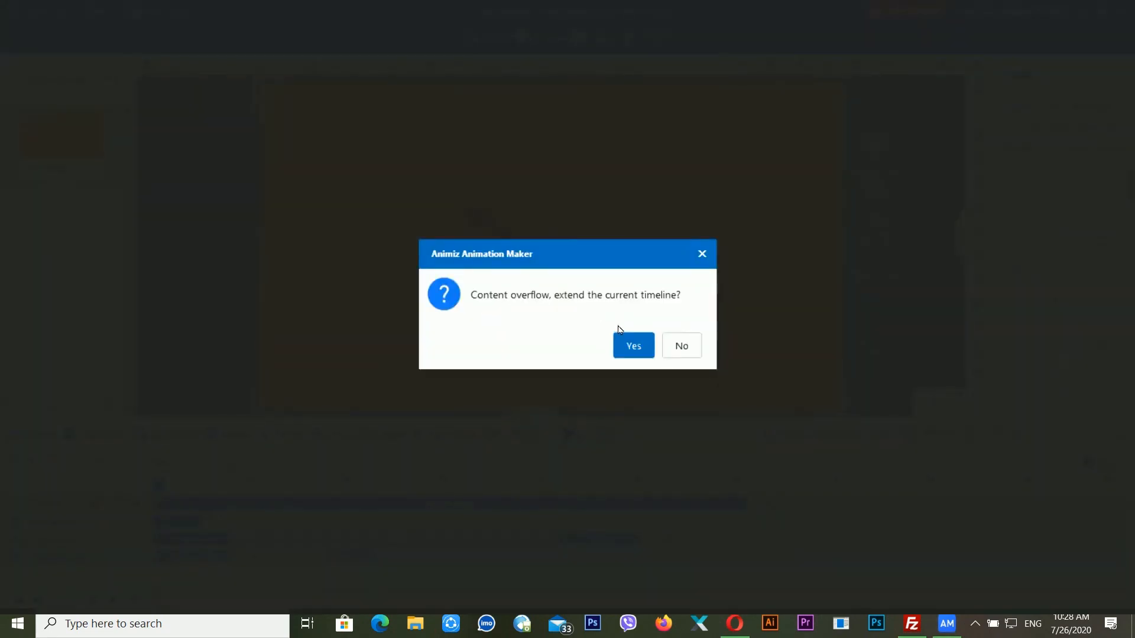
- Dismiss the timeline-overflow prompts and the invalid file format error
{"action": "left_click", "coordinate": [630, 355]}
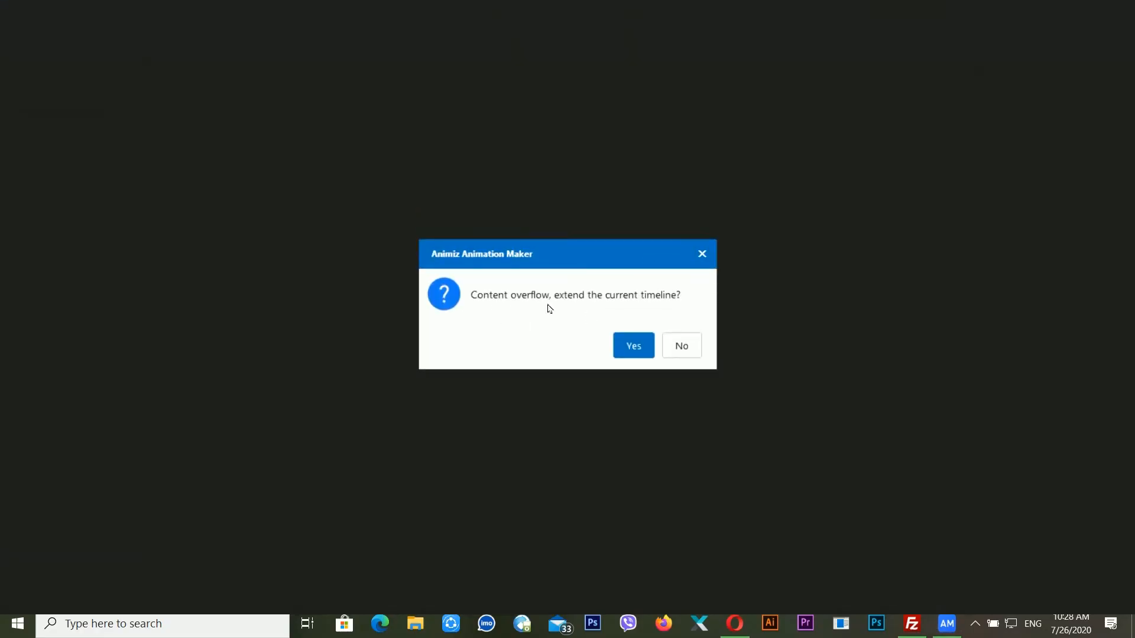
{"action": "left_click", "coordinate": [637, 351]}
{"action": "left_click", "coordinate": [669, 351]}
{"action": "left_click", "coordinate": [674, 353]}
{"action": "left_click", "coordinate": [707, 264]}
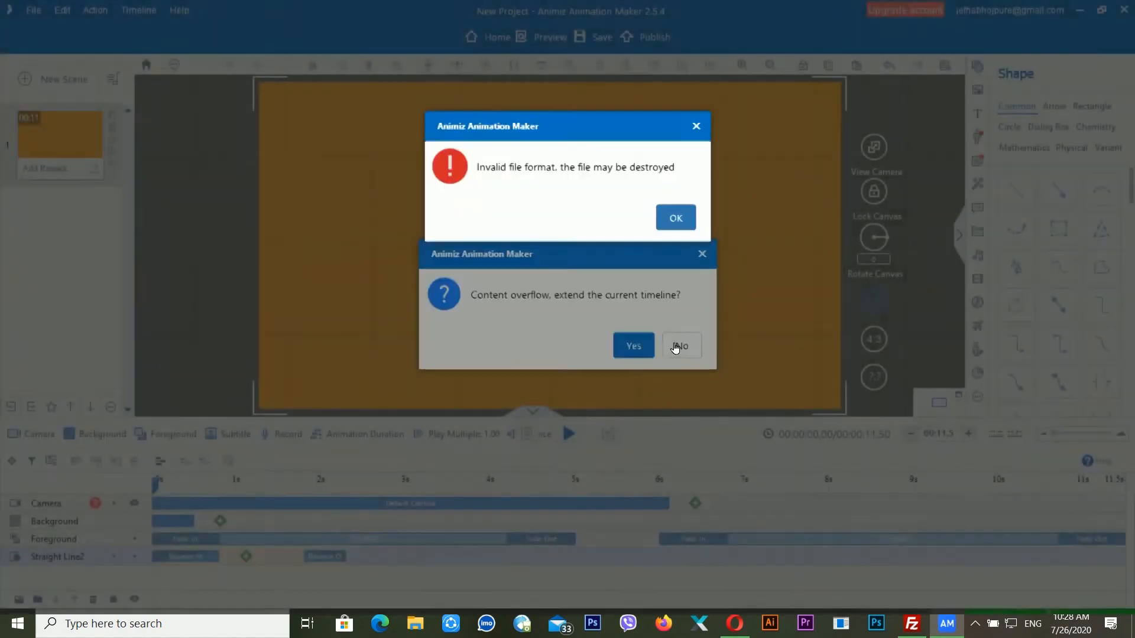
{"action": "left_click", "coordinate": [674, 345]}
{"action": "left_click", "coordinate": [631, 349]}
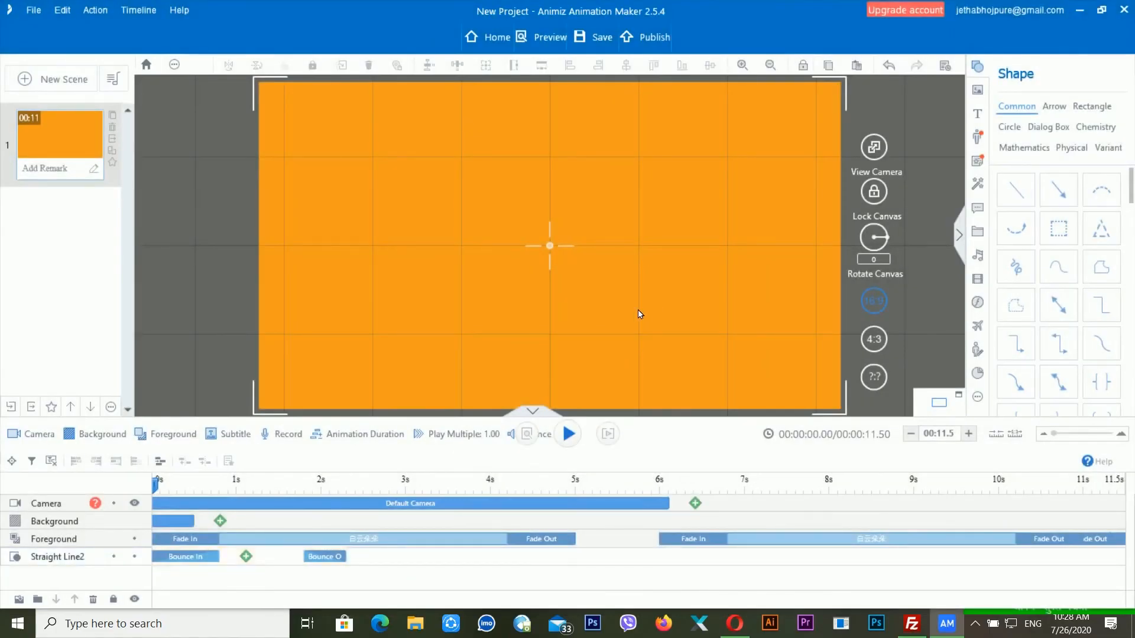
- Preview the scene from about 0.6 seconds, then park the playhead near 0.96 seconds
{"action": "left_click", "coordinate": [203, 489]}
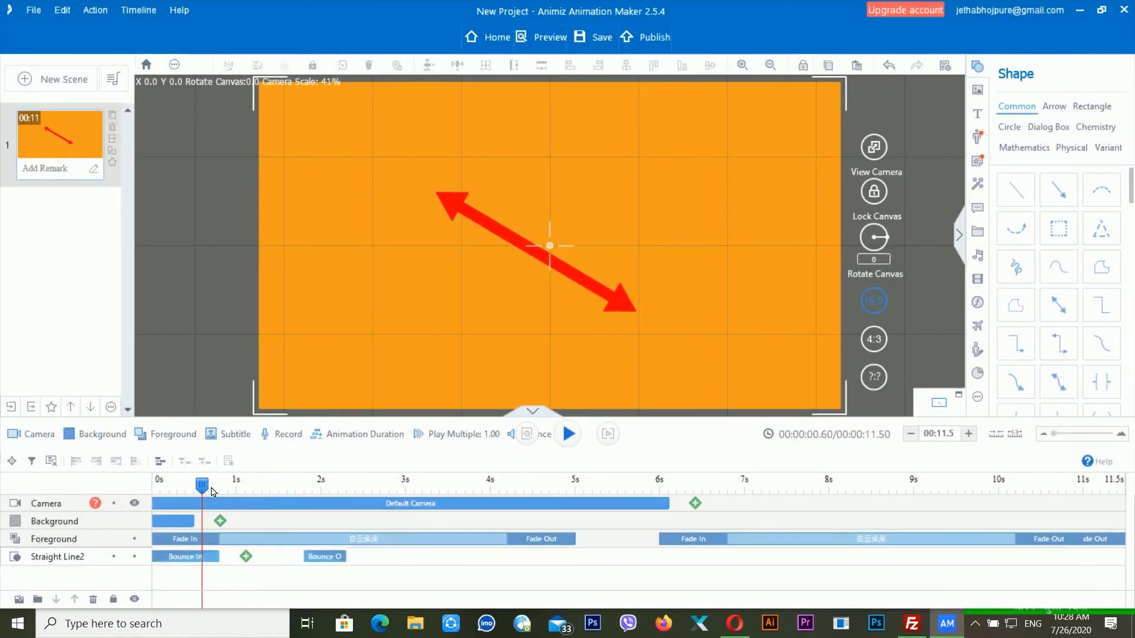
{"action": "key", "text": "space"}
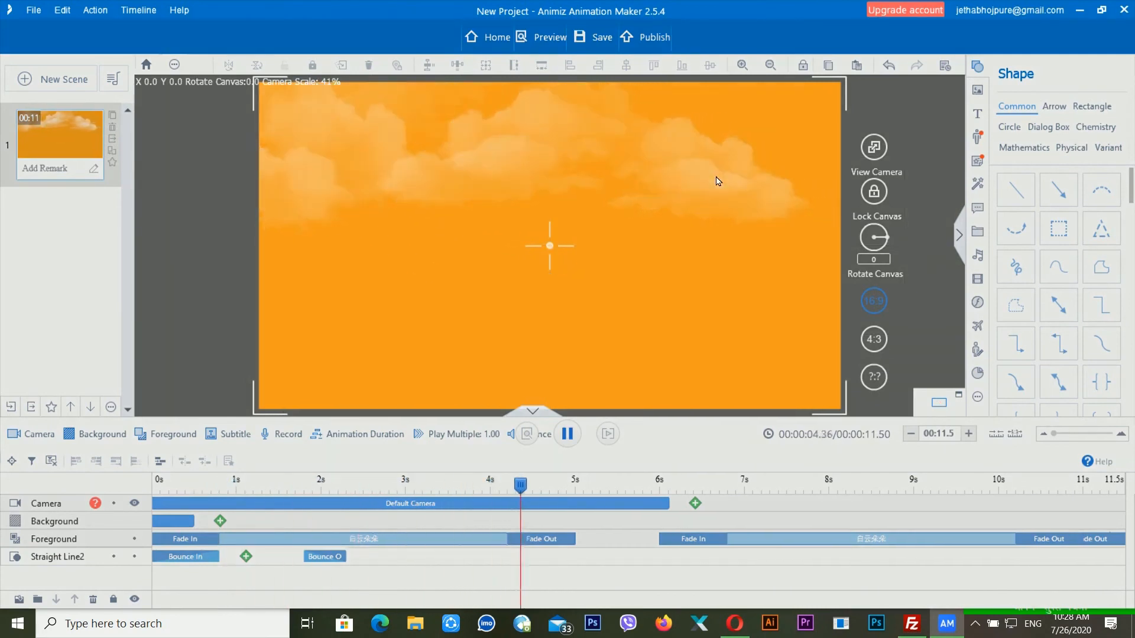
{"action": "key", "text": "space"}
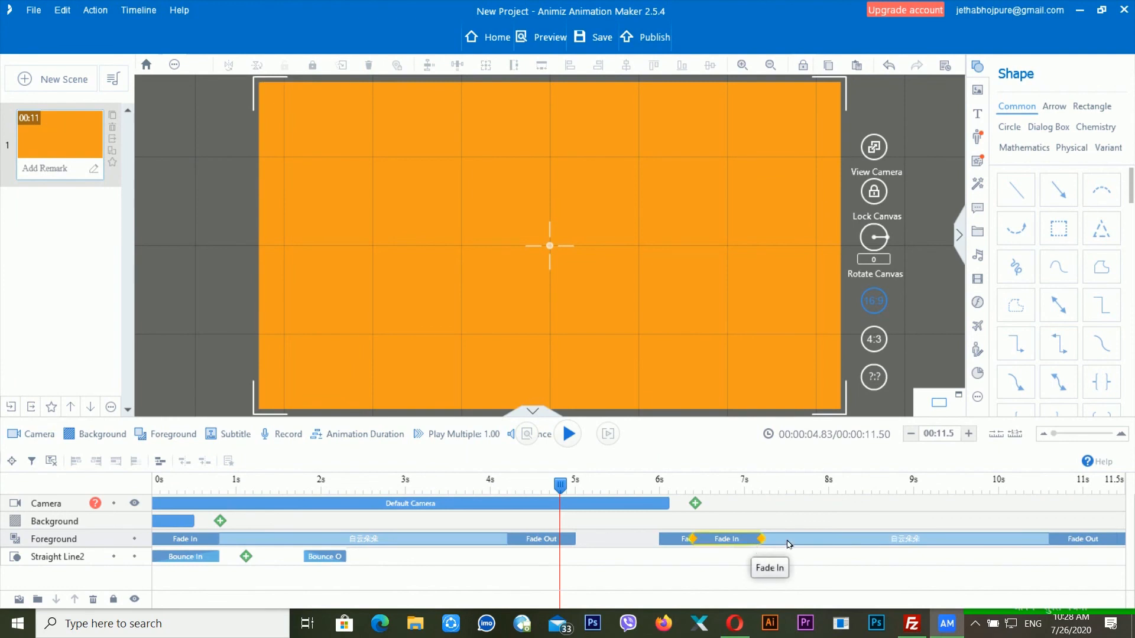
{"action": "left_click", "coordinate": [234, 481]}
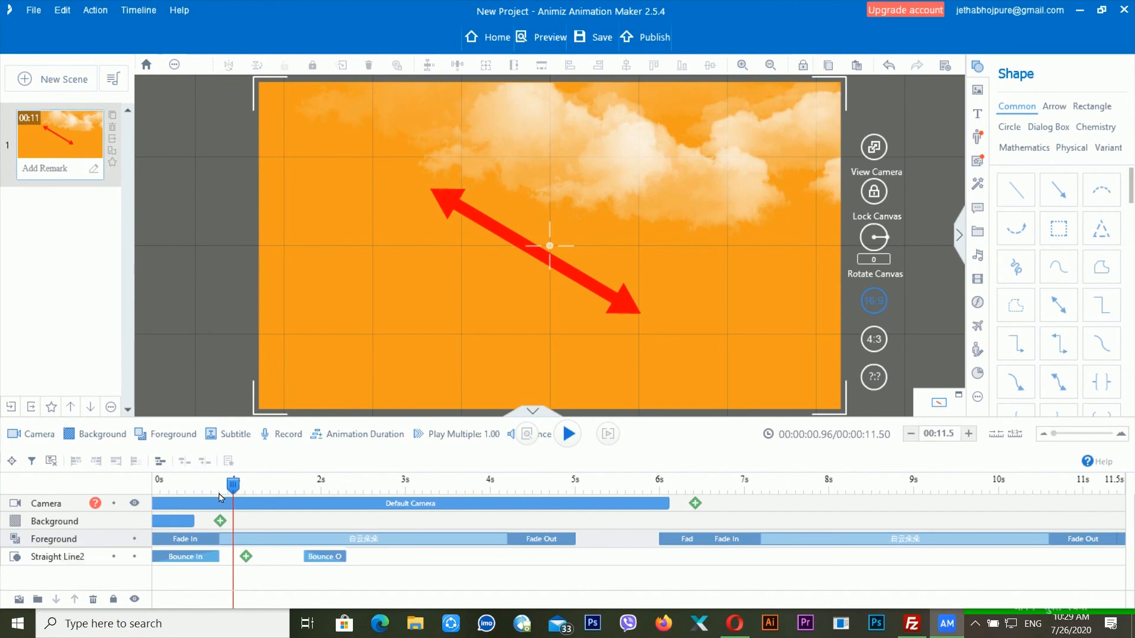
- Add a subtitle track with the caption 'this is subtitle' and save it
{"action": "left_click", "coordinate": [255, 438]}
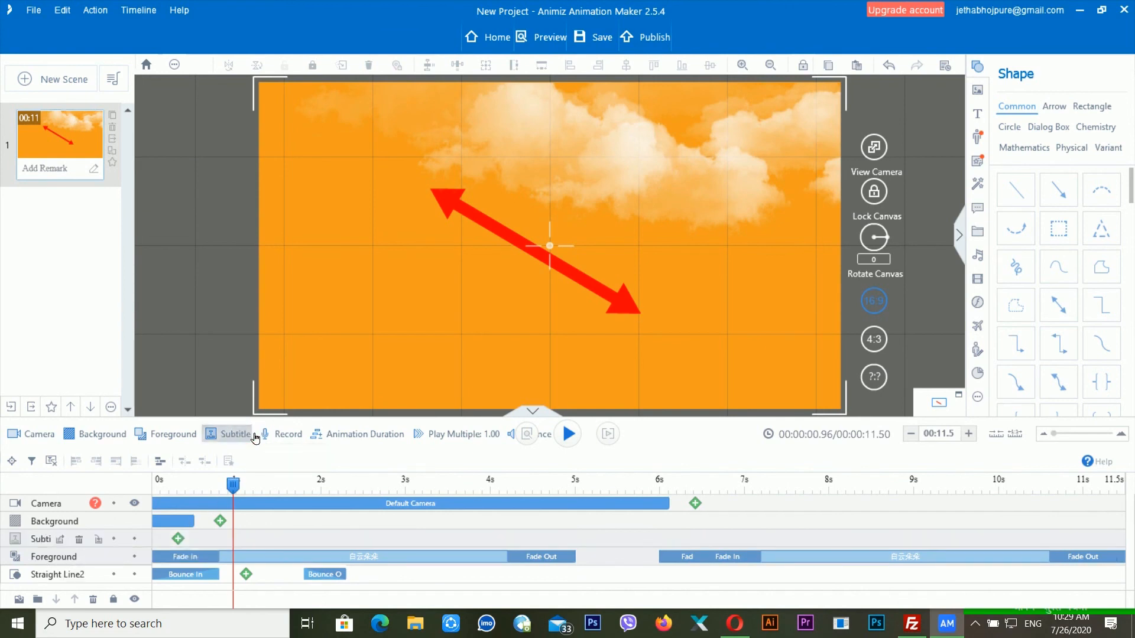
{"action": "double_click", "coordinate": [180, 539]}
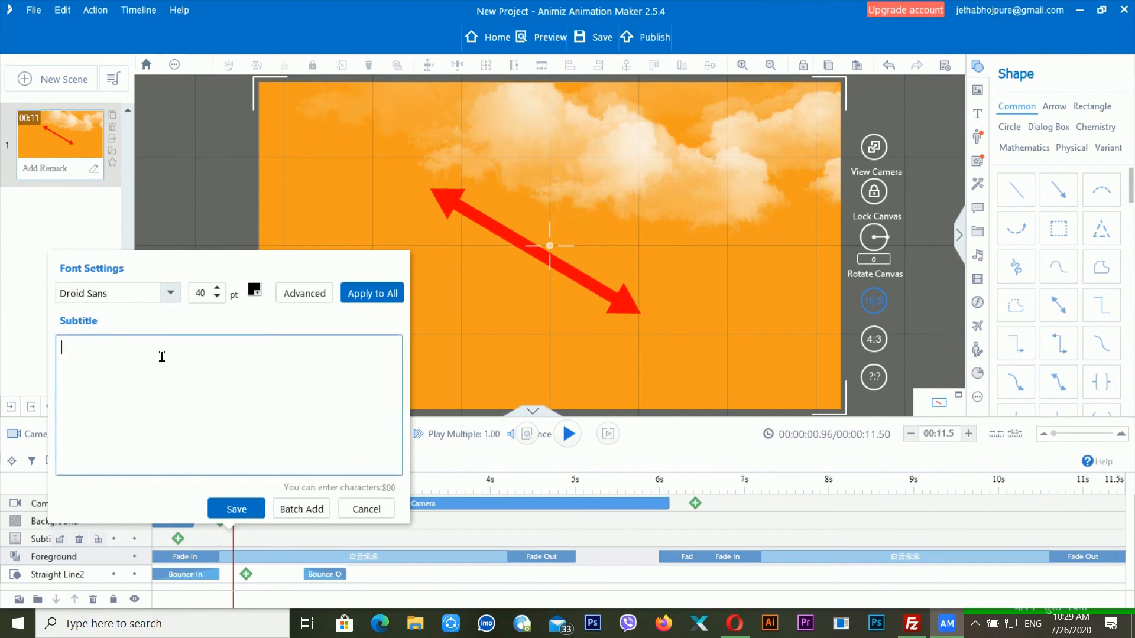
{"action": "type", "text": "this i"}
{"action": "key", "text": "BackSpace"}
{"action": "type", "text": "ios"}
{"action": "key", "text": "BackSpace"}
{"action": "key", "text": "BackSpace"}
{"action": "key", "text": "BackSpace"}
{"action": "type", "text": "s sub"}
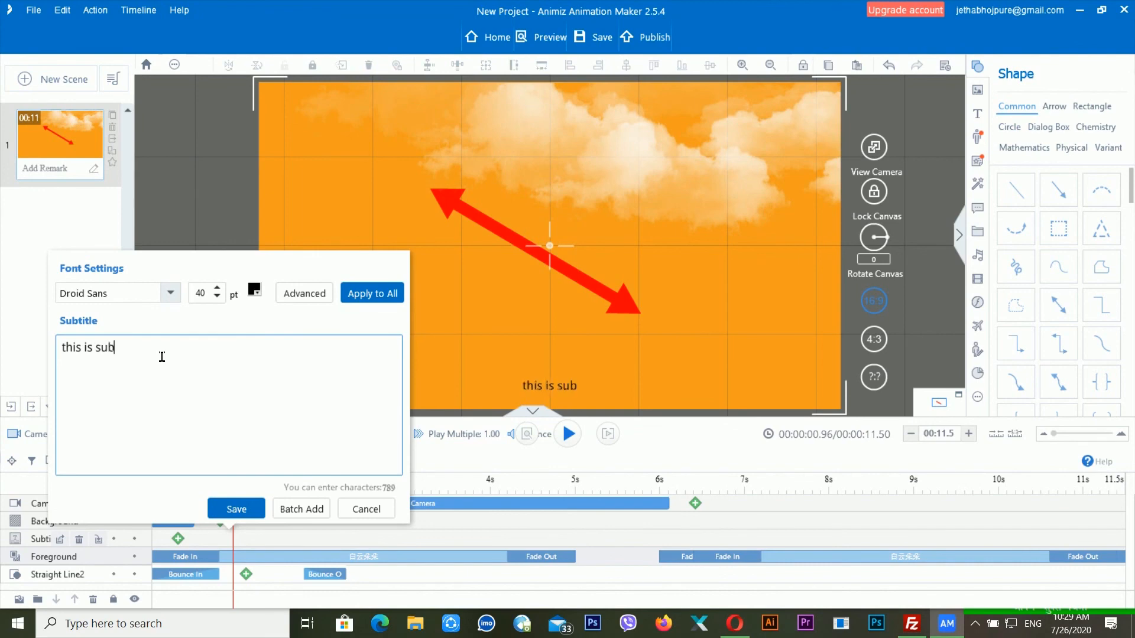
{"action": "type", "text": "title"}
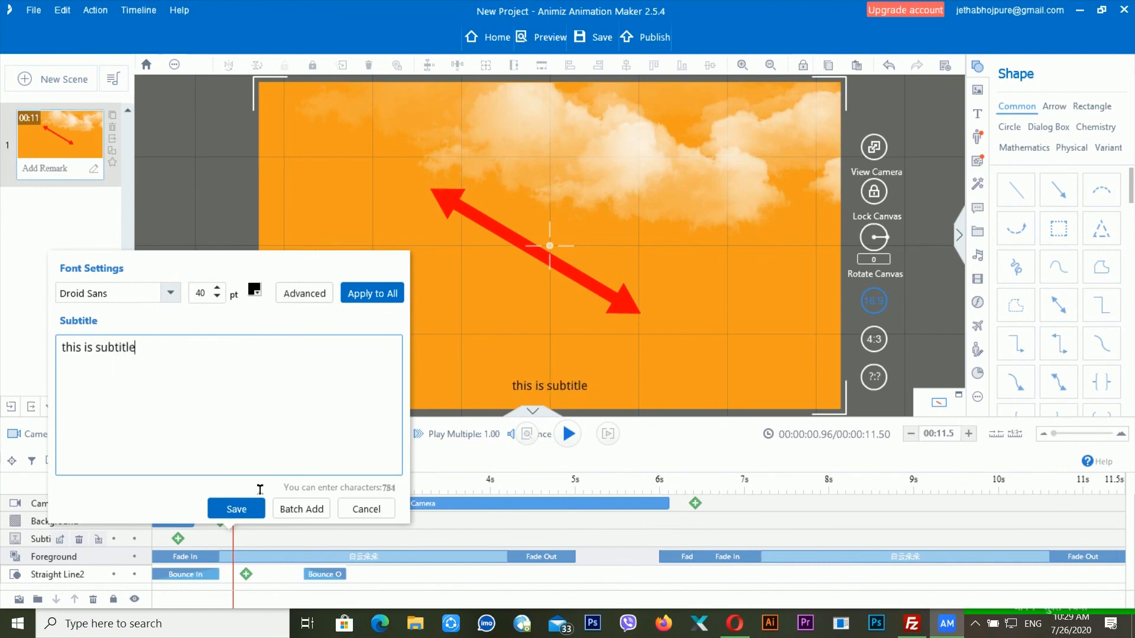
{"action": "left_click", "coordinate": [236, 509]}
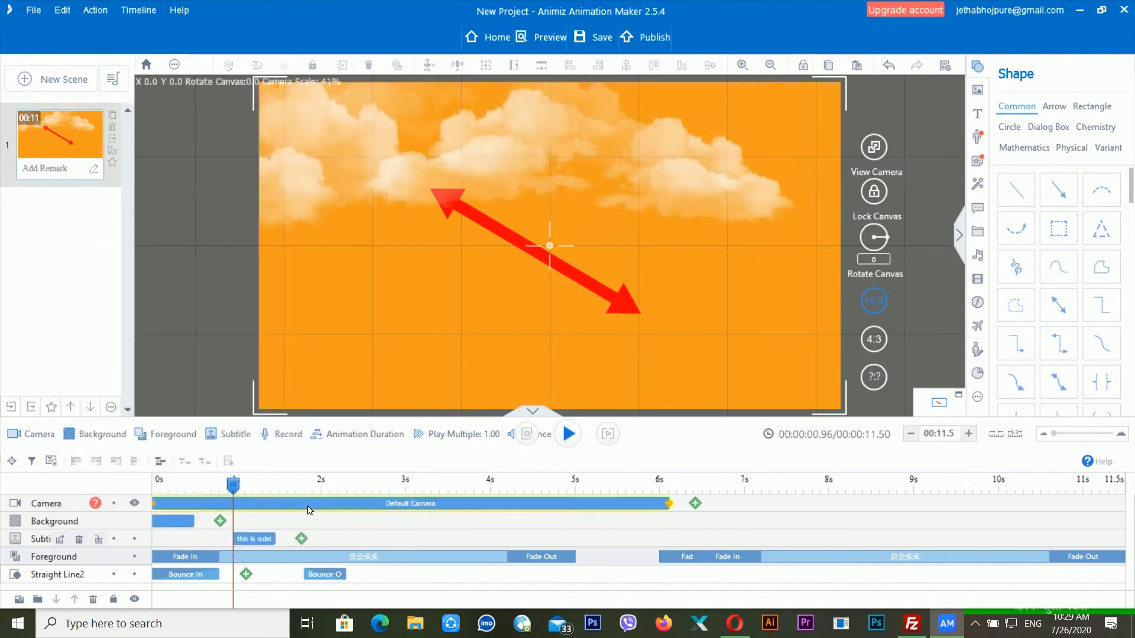
- Stretch the subtitle clip to run from 0 to about 4.8 seconds and preview it
{"action": "key", "text": "space"}
{"action": "key", "text": "space"}
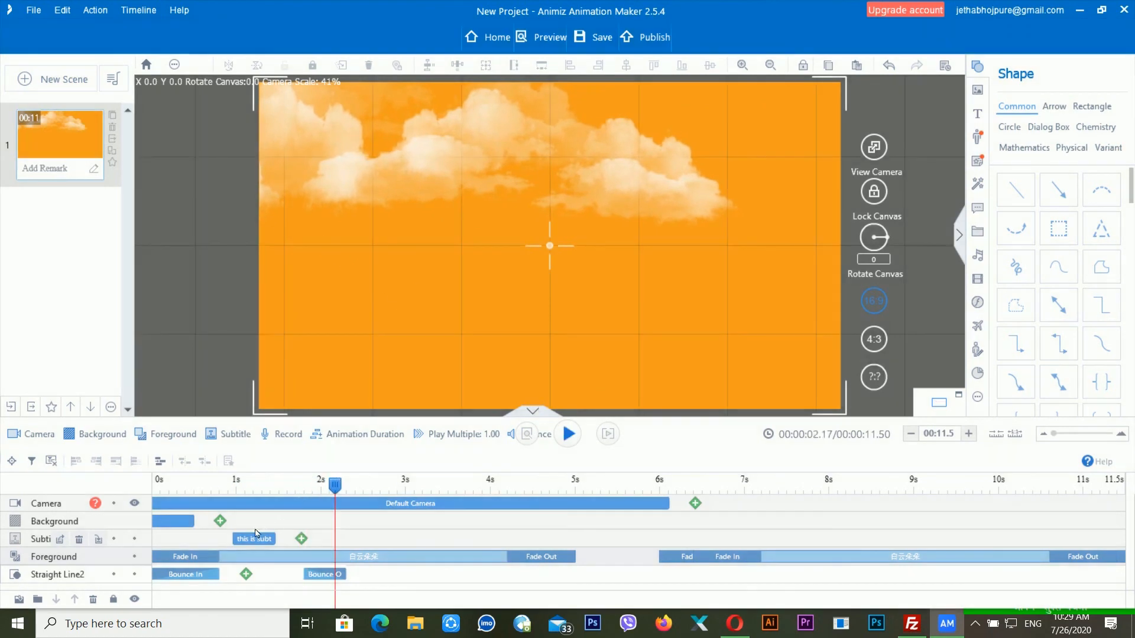
{"action": "left_click_drag", "start_coordinate": [275, 539], "coordinate": [558, 539]}
{"action": "left_click_drag", "start_coordinate": [237, 543], "coordinate": [153, 539]}
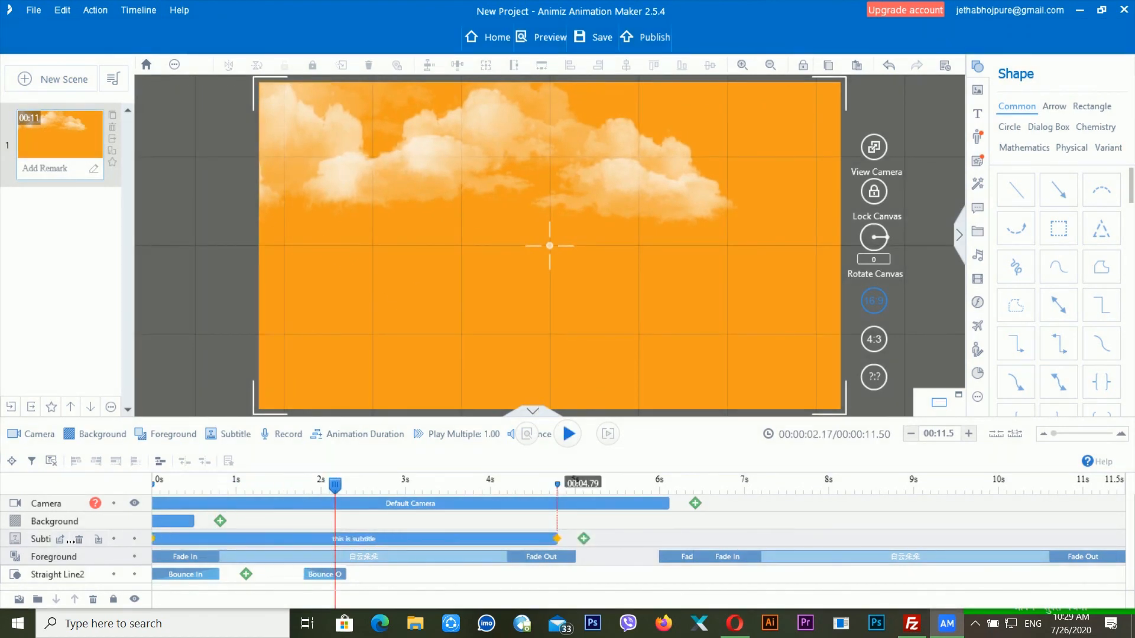
{"action": "left_click_drag", "start_coordinate": [245, 491], "coordinate": [228, 498]}
{"action": "key", "text": "space"}
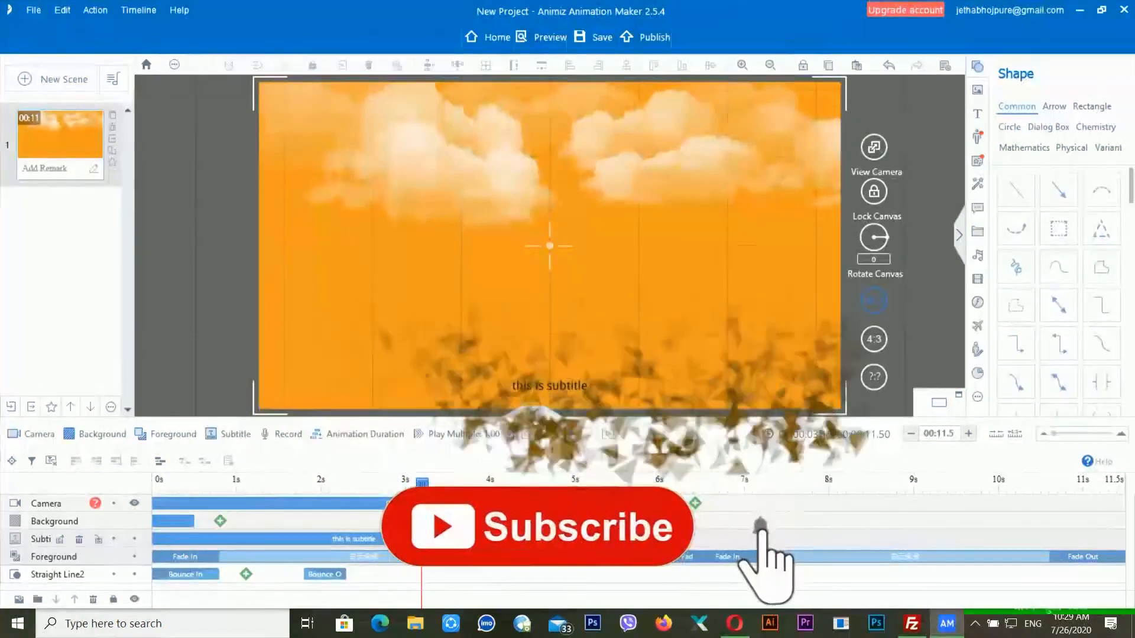
- Recheck the subtitle clip, preview it briefly, and add a Record track
{"action": "double_click", "coordinate": [408, 539]}
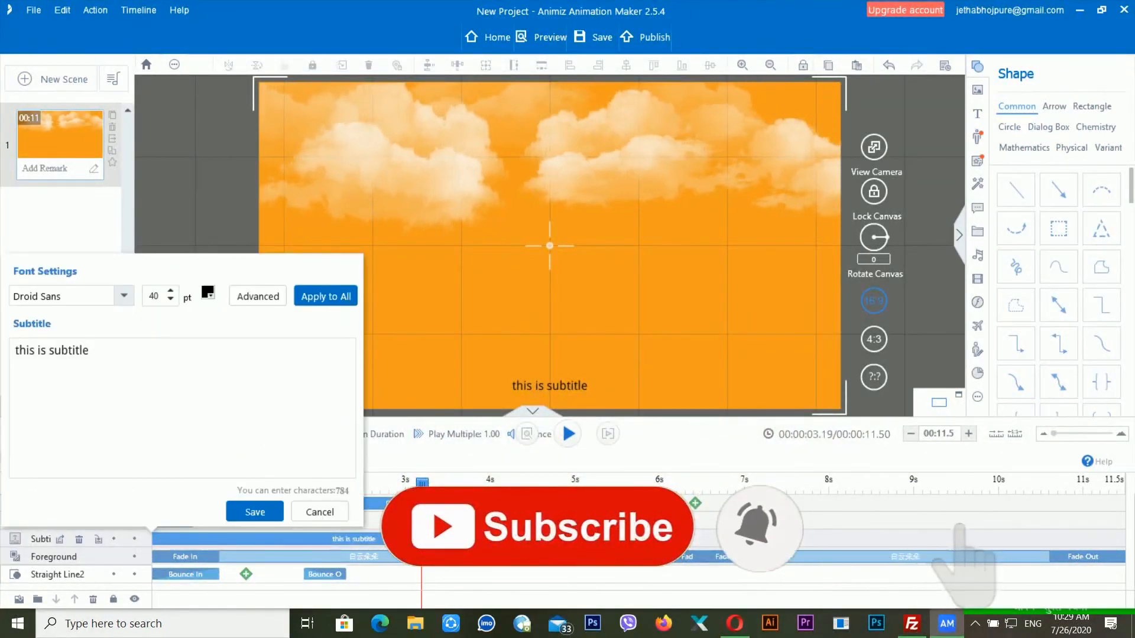
{"action": "left_click", "coordinate": [328, 512]}
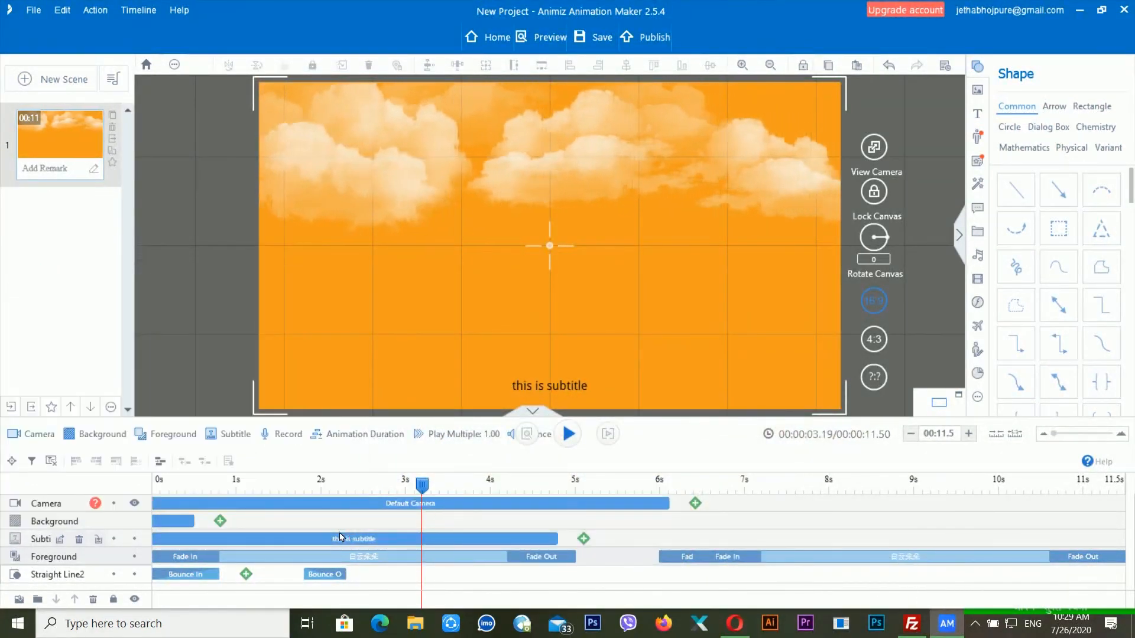
{"action": "left_click", "coordinate": [340, 530]}
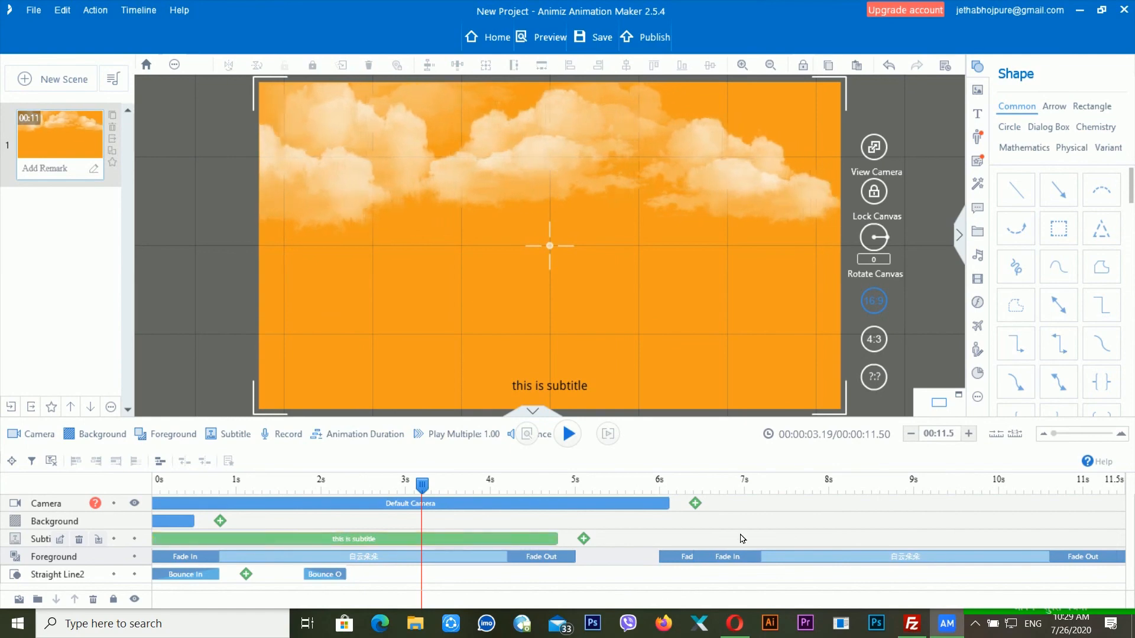
{"action": "key", "text": "space"}
{"action": "key", "text": "space"}
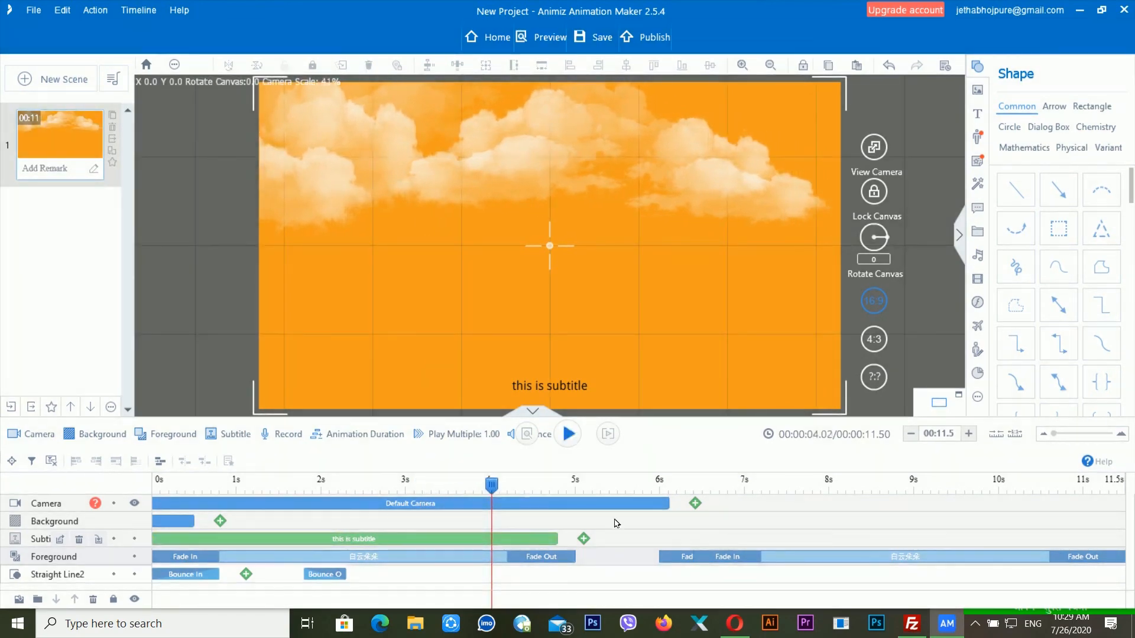
{"action": "left_click", "coordinate": [289, 443]}
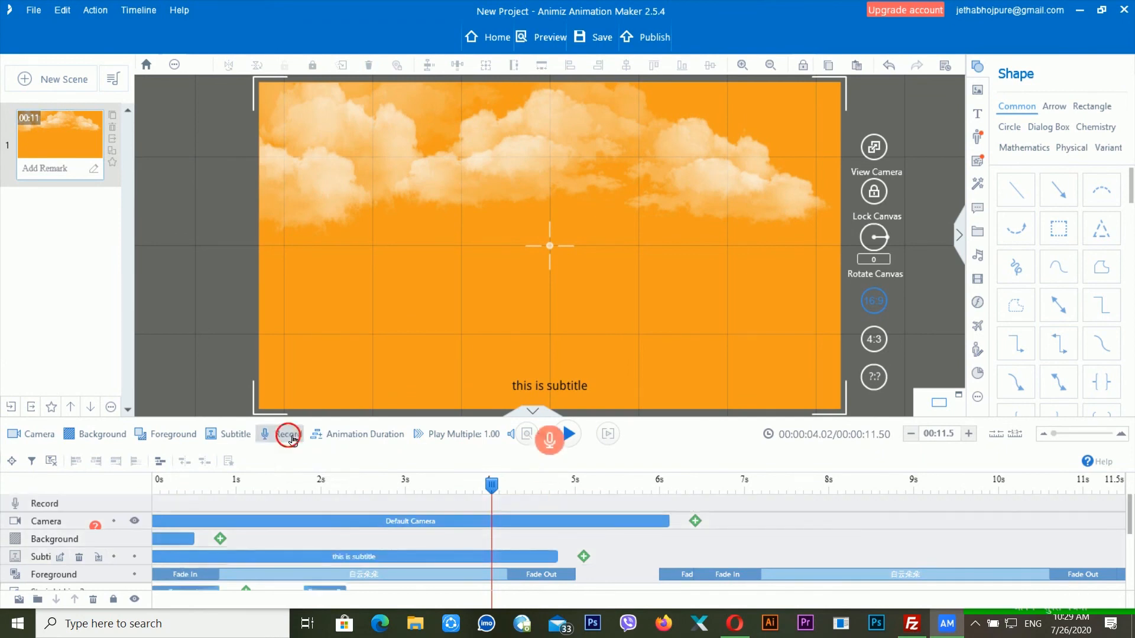
- Remove the voice-recording track and check the Animation Duration setting
{"action": "left_click", "coordinate": [292, 437]}
{"action": "left_click", "coordinate": [293, 436]}
{"action": "left_click", "coordinate": [285, 435]}
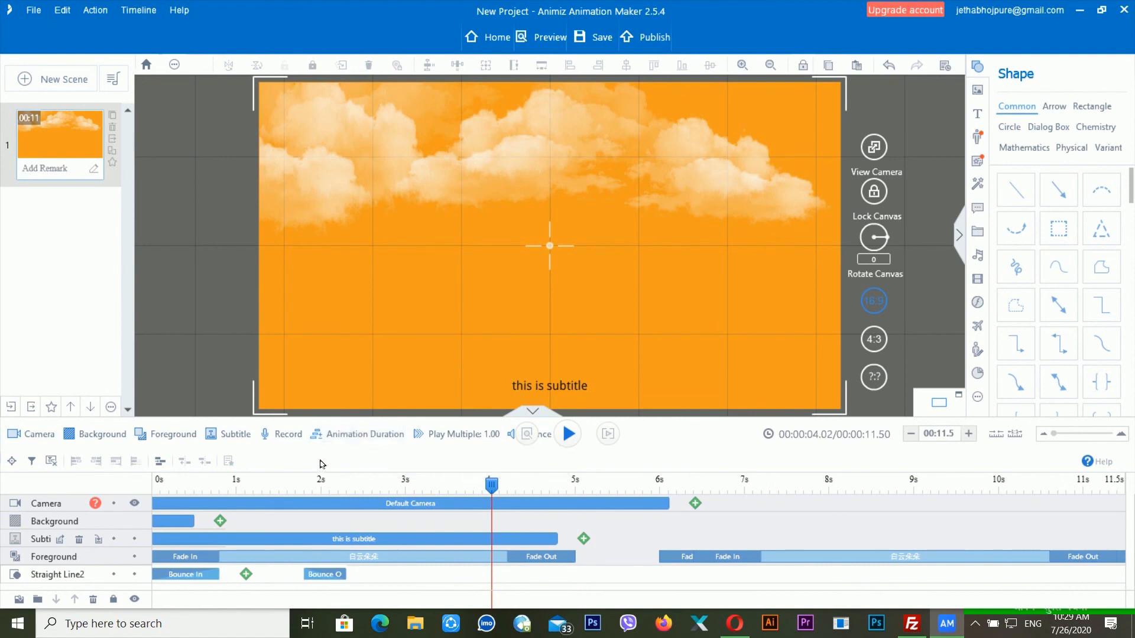
{"action": "left_click", "coordinate": [369, 437]}
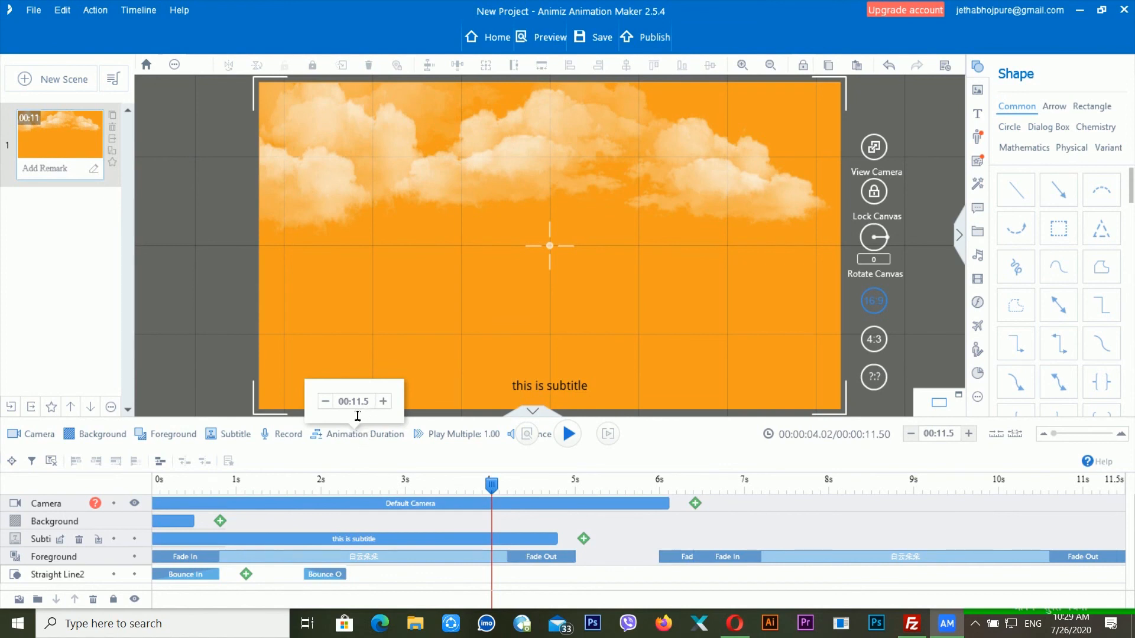
{"action": "left_click", "coordinate": [383, 438]}
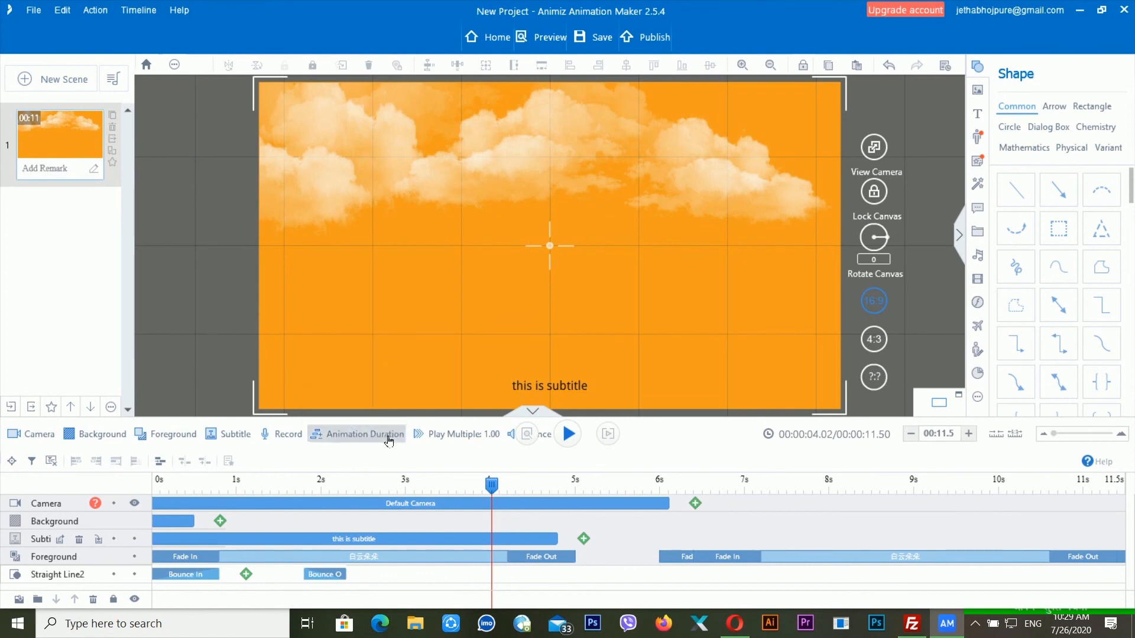
- Set the play multiple to 0.13 and preview the slowed scene
{"action": "left_click", "coordinate": [466, 442]}
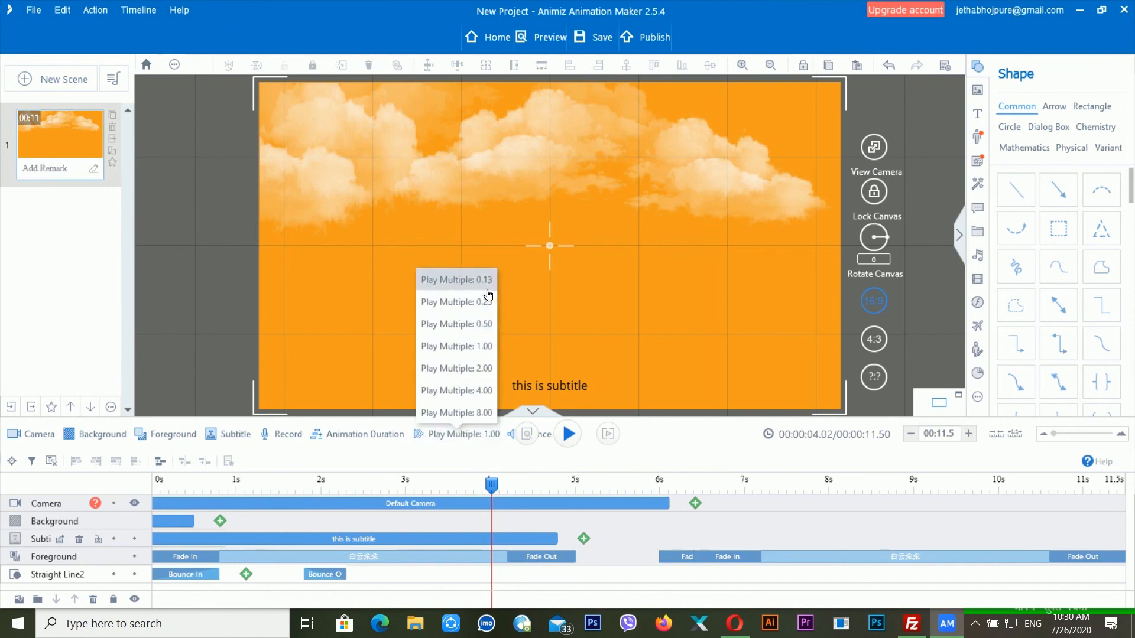
{"action": "left_click", "coordinate": [480, 346]}
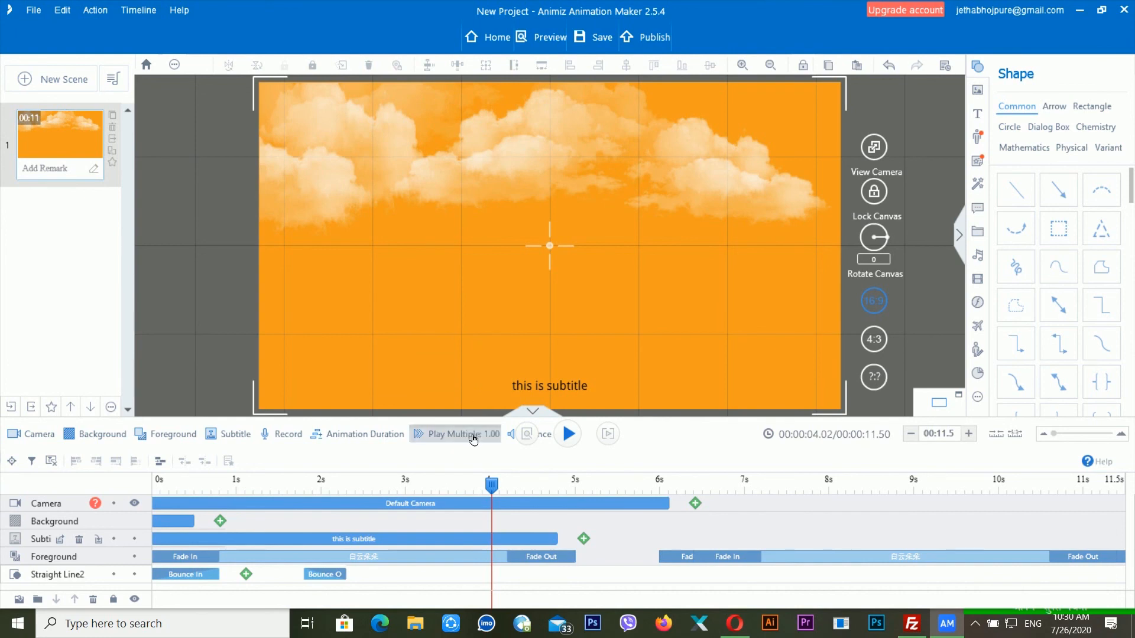
{"action": "left_click", "coordinate": [462, 434]}
{"action": "left_click", "coordinate": [466, 301]}
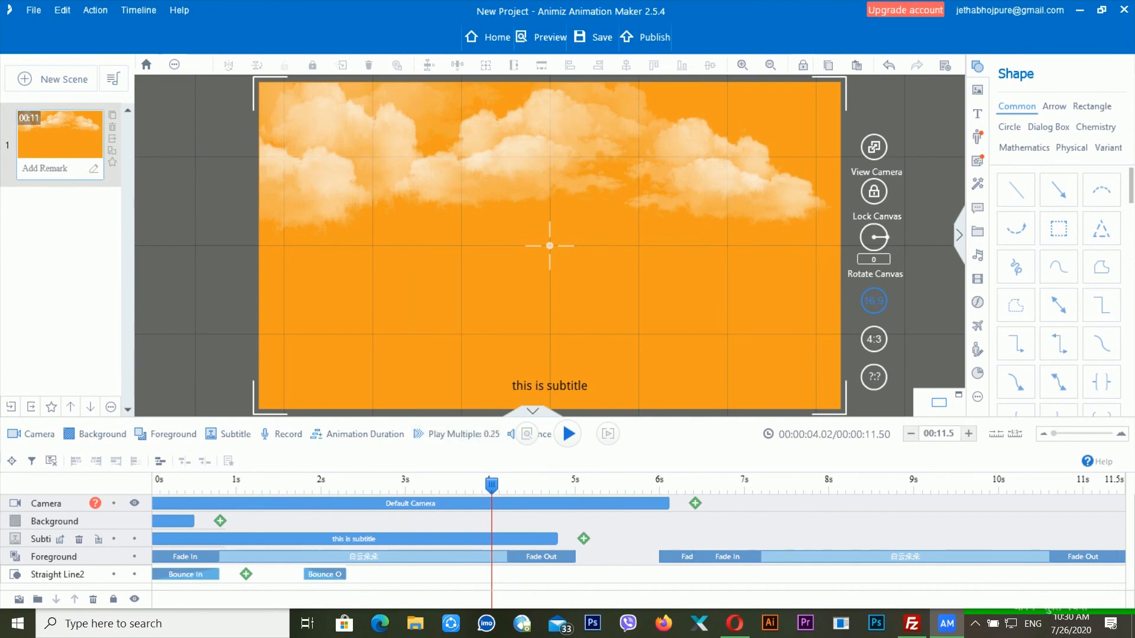
{"action": "left_click", "coordinate": [467, 434]}
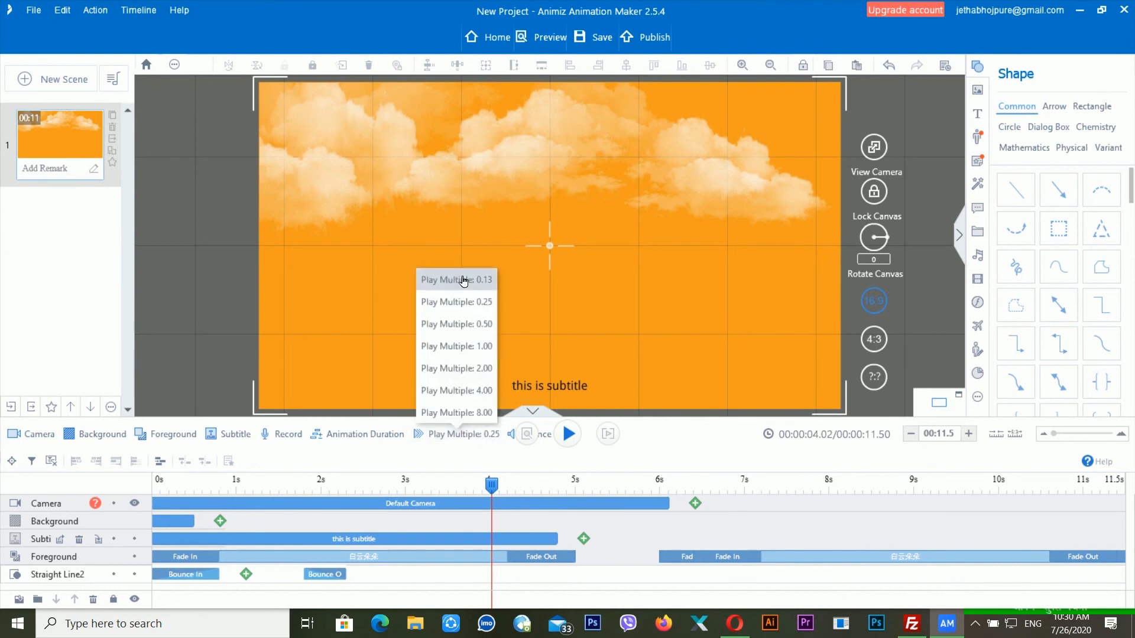
{"action": "left_click", "coordinate": [438, 277]}
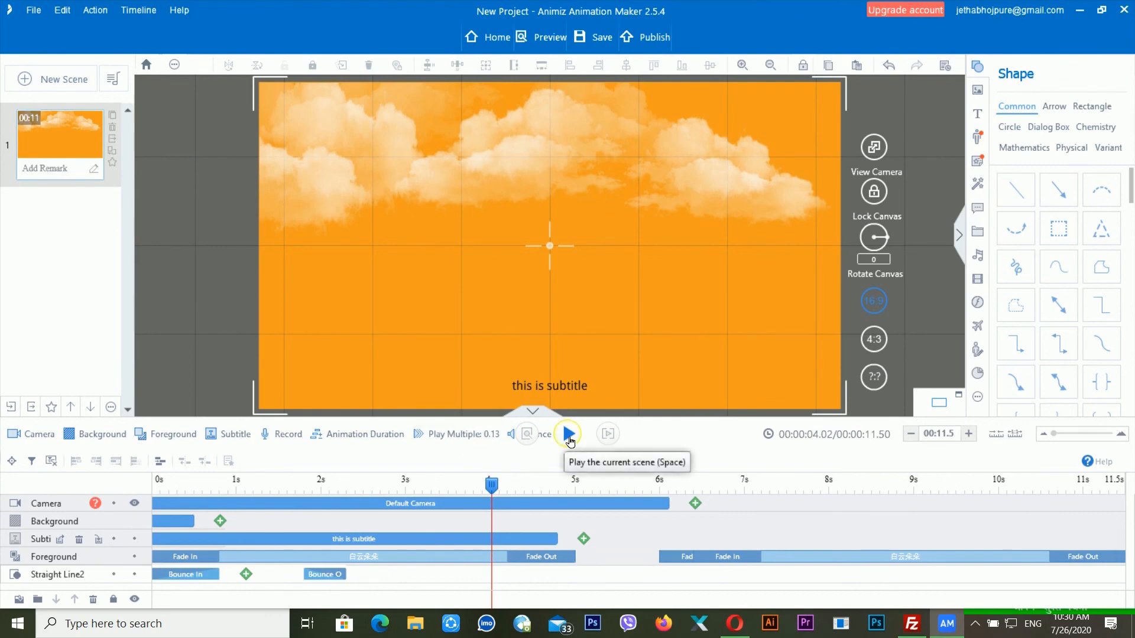
{"action": "left_click", "coordinate": [567, 440]}
{"action": "left_click", "coordinate": [566, 440]}
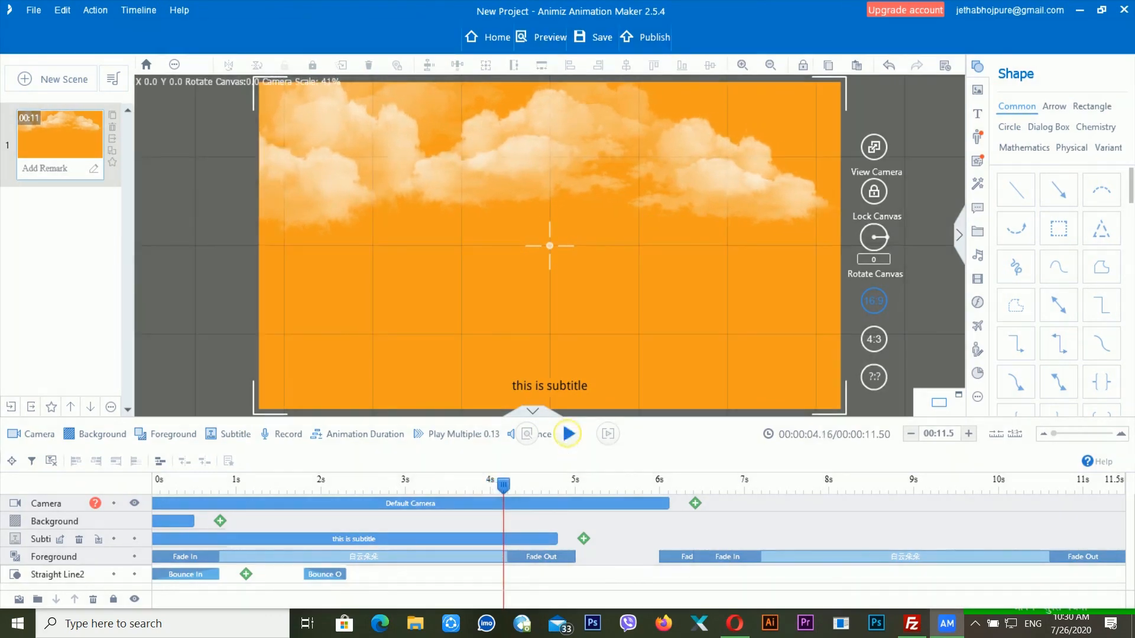